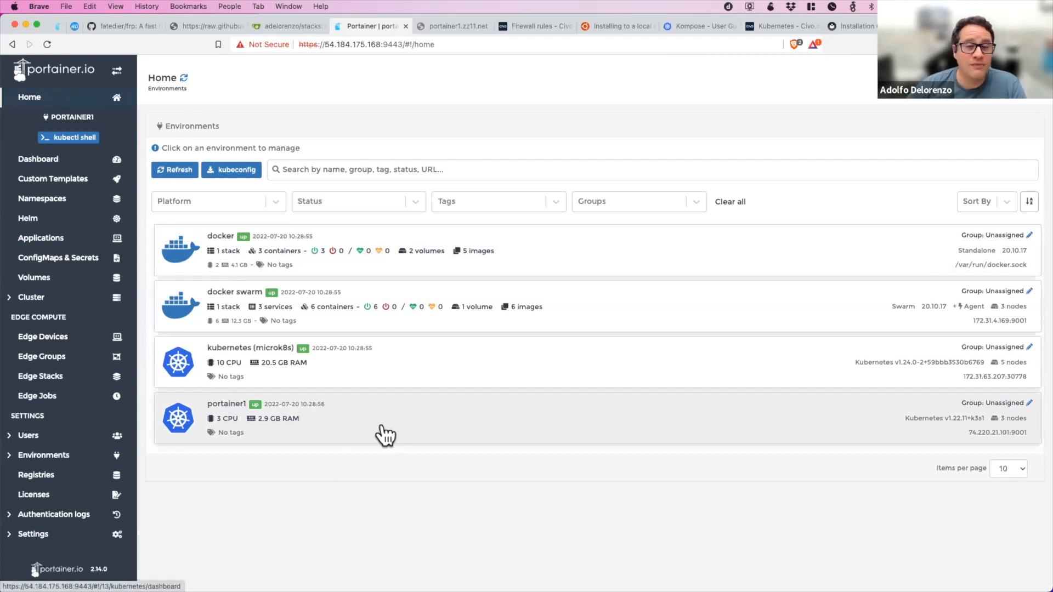
# Open the Environments management page and look over the configured environments.
pyautogui.click(79, 461)
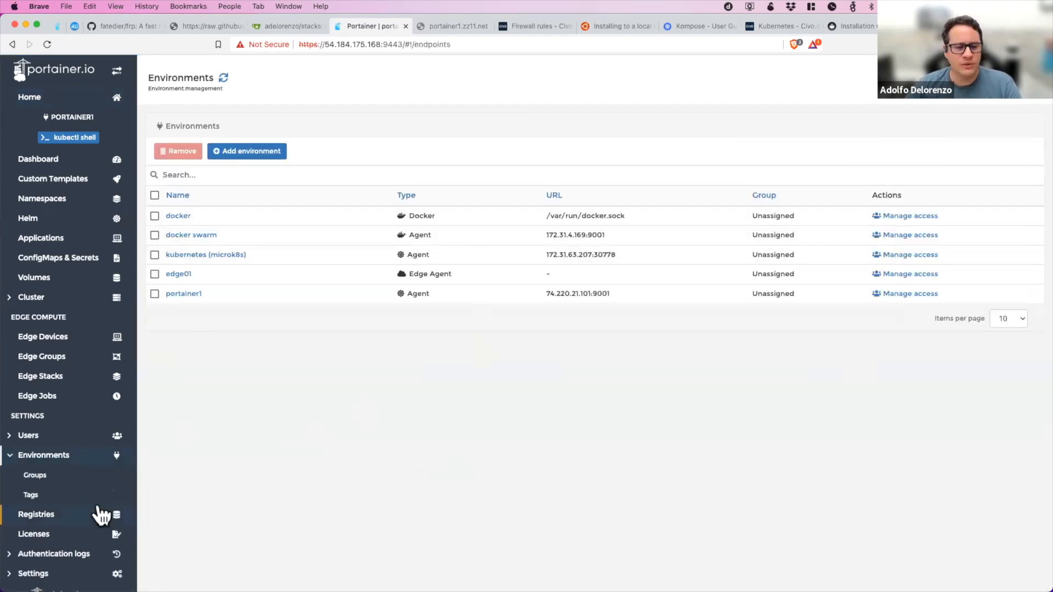
pyautogui.scroll(-1, 97, 507)
pyautogui.scroll(1, 97, 508)
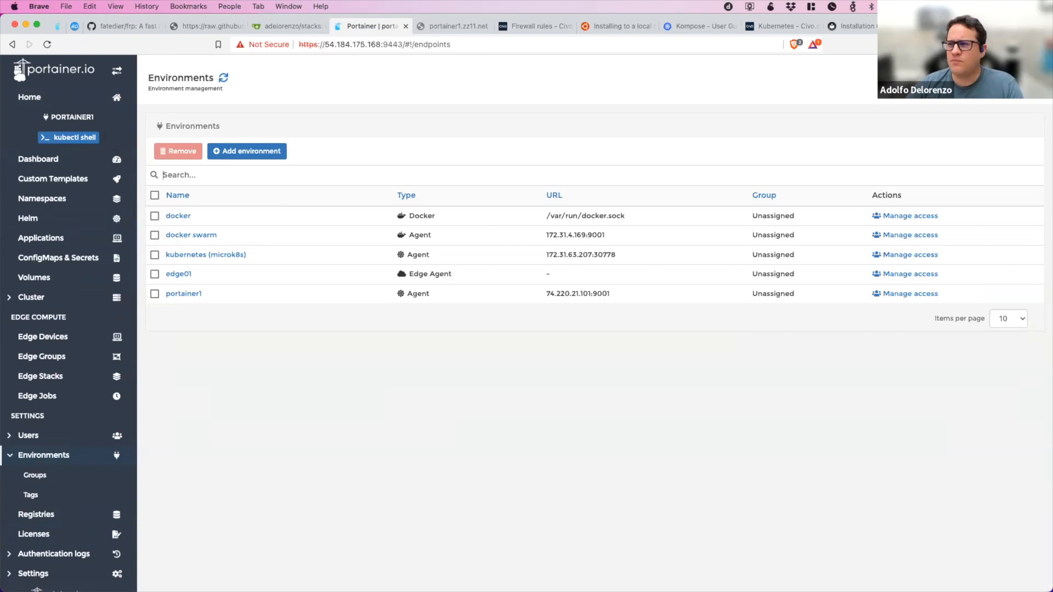
# Open the portainer.io website in a new browser tab.
pyautogui.press('super+t')
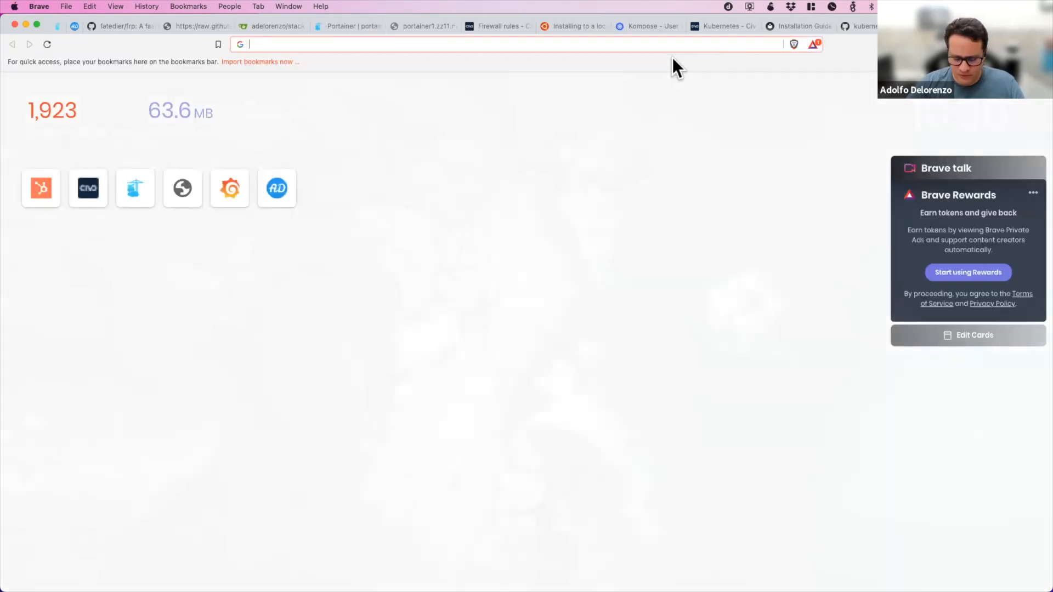
pyautogui.write('port')
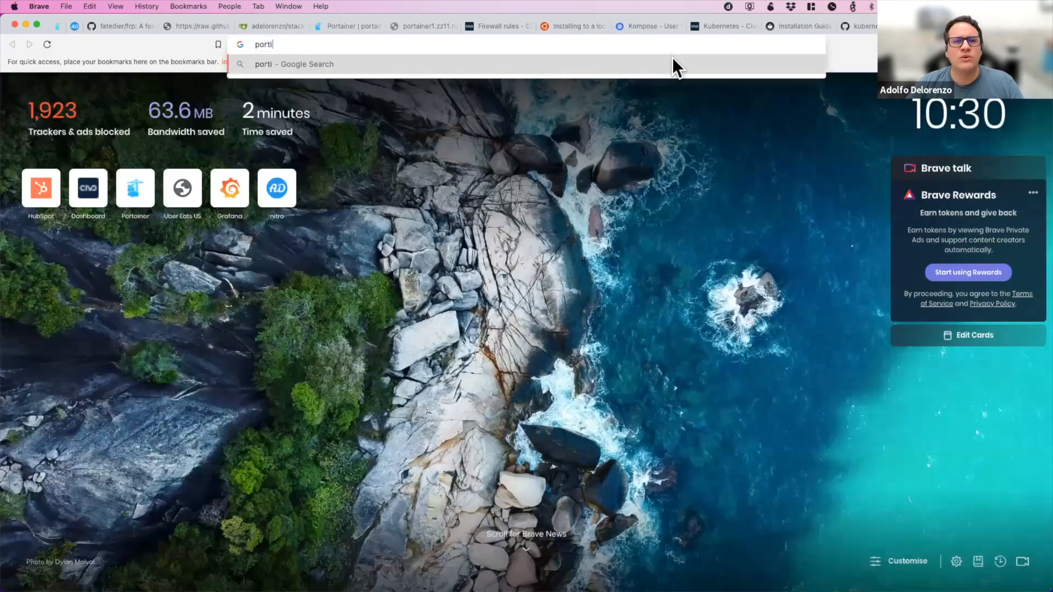
pyautogui.write('ainer.io')
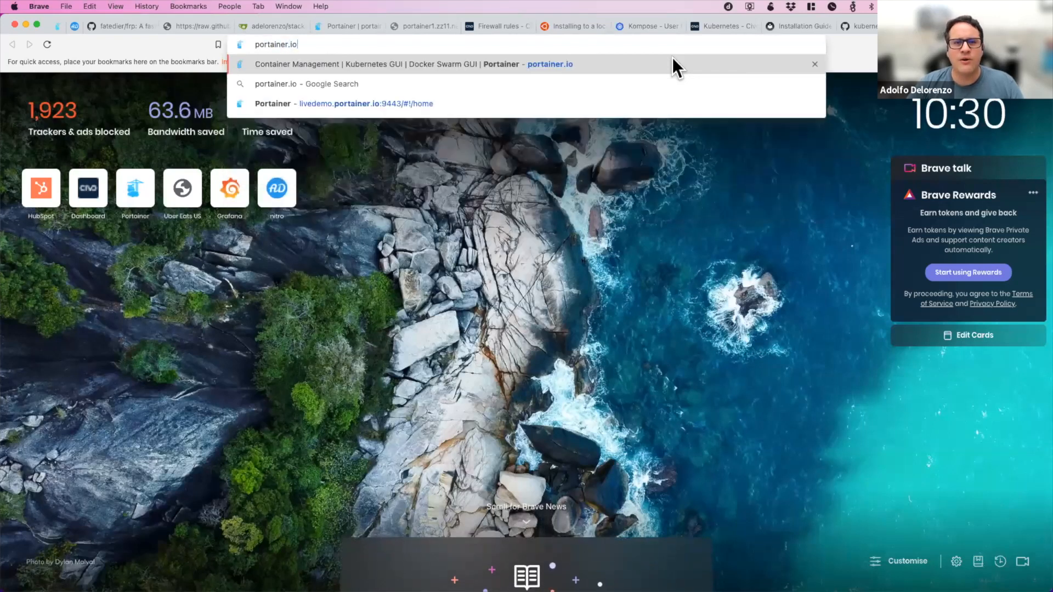
pyautogui.press('Return')
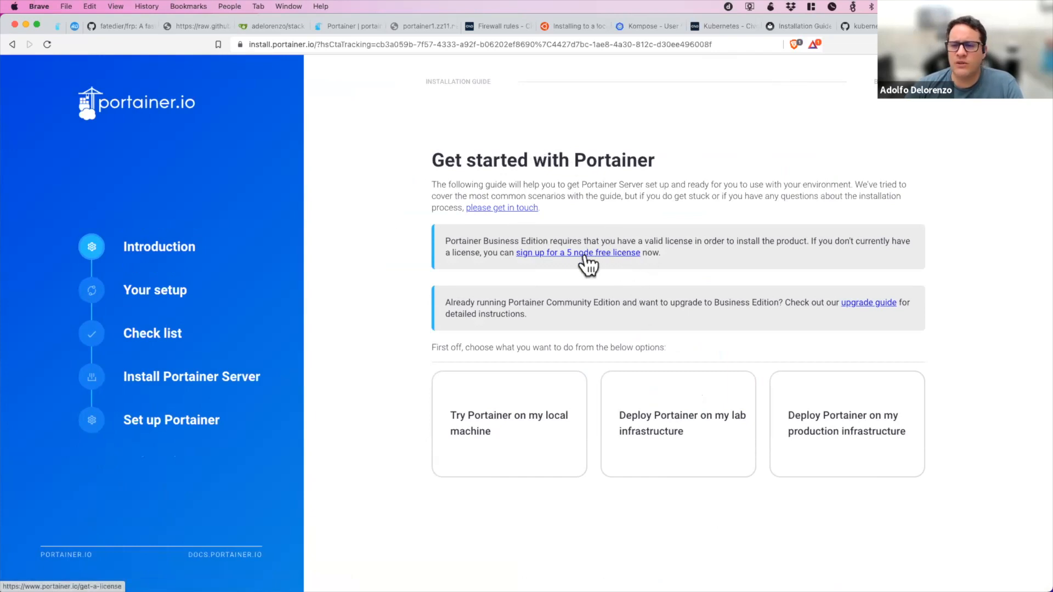
# Return to the Portainer instance and open its cloud provider credentials settings.
pyautogui.click(344, 27)
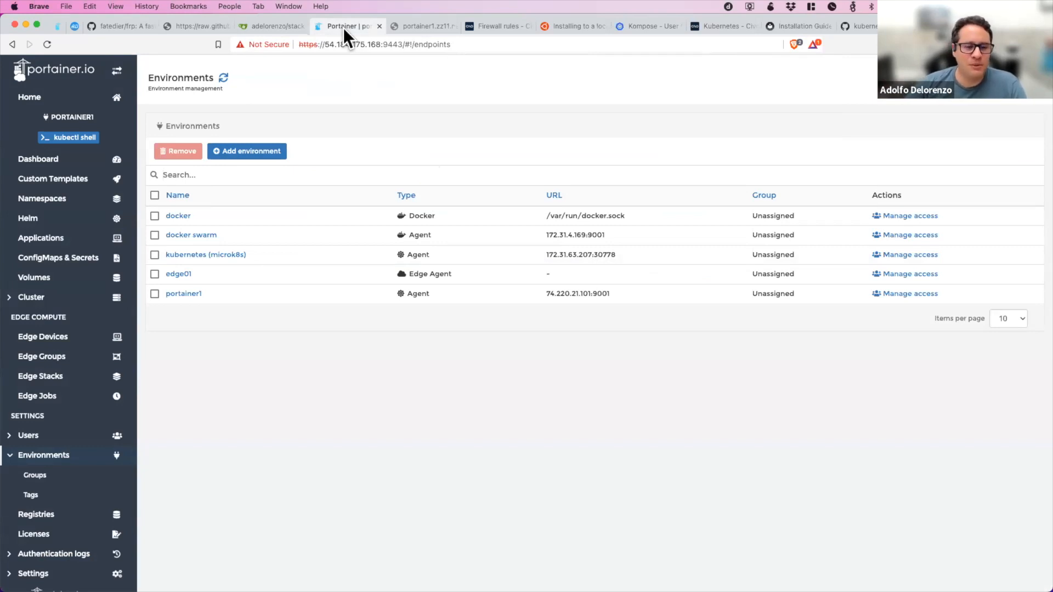
pyautogui.scroll(-1, 85, 496)
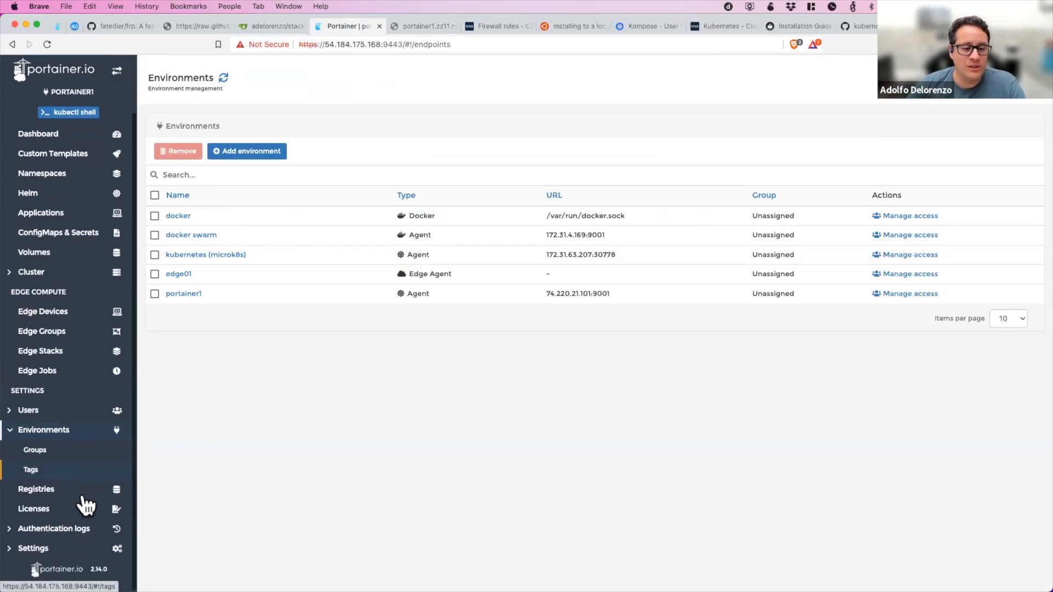
pyautogui.click(63, 549)
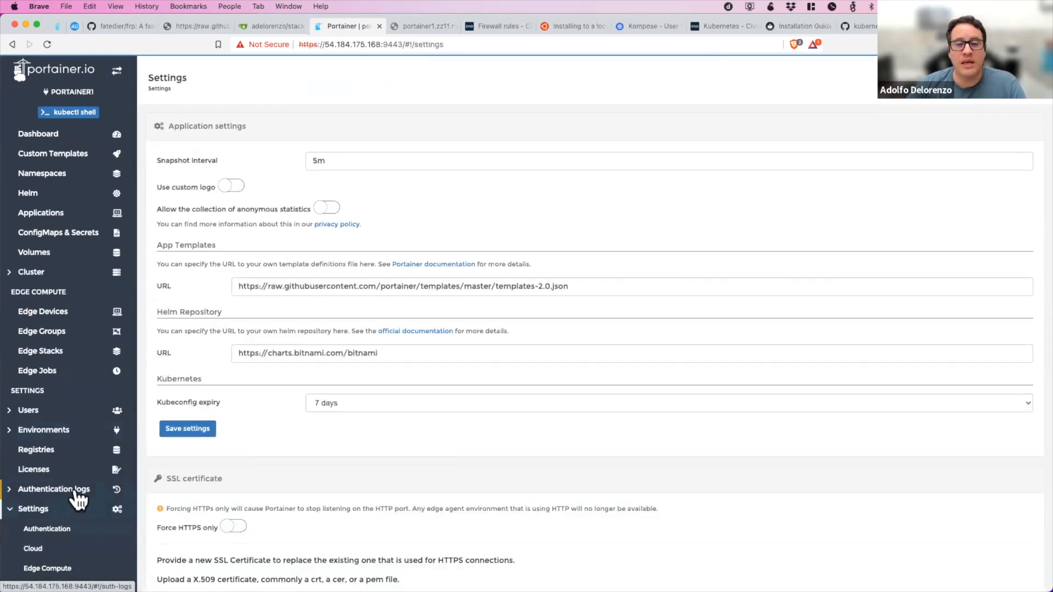
pyautogui.scroll(-2, 77, 500)
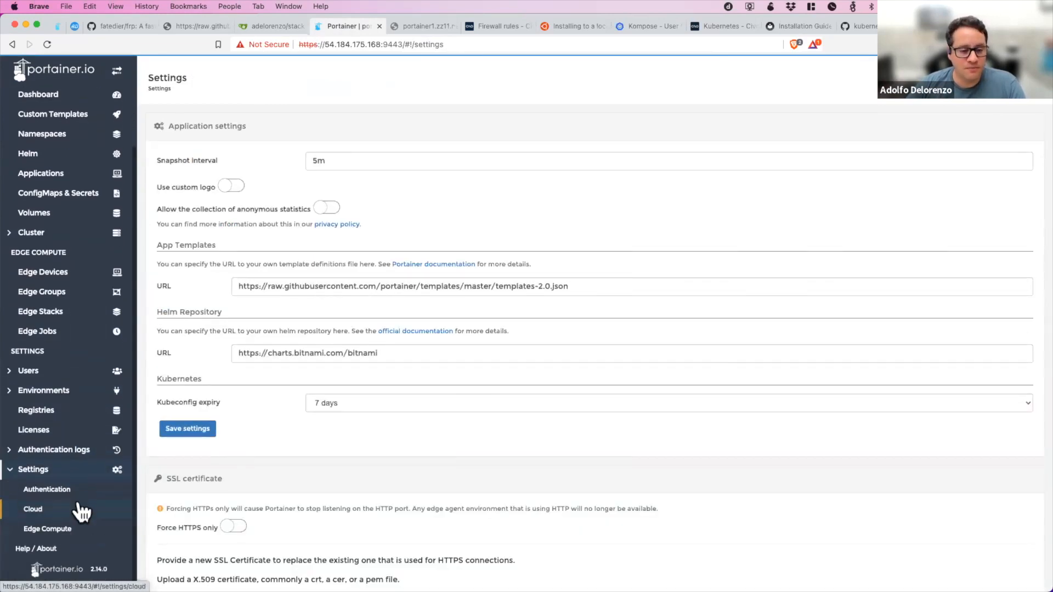
pyautogui.click(33, 509)
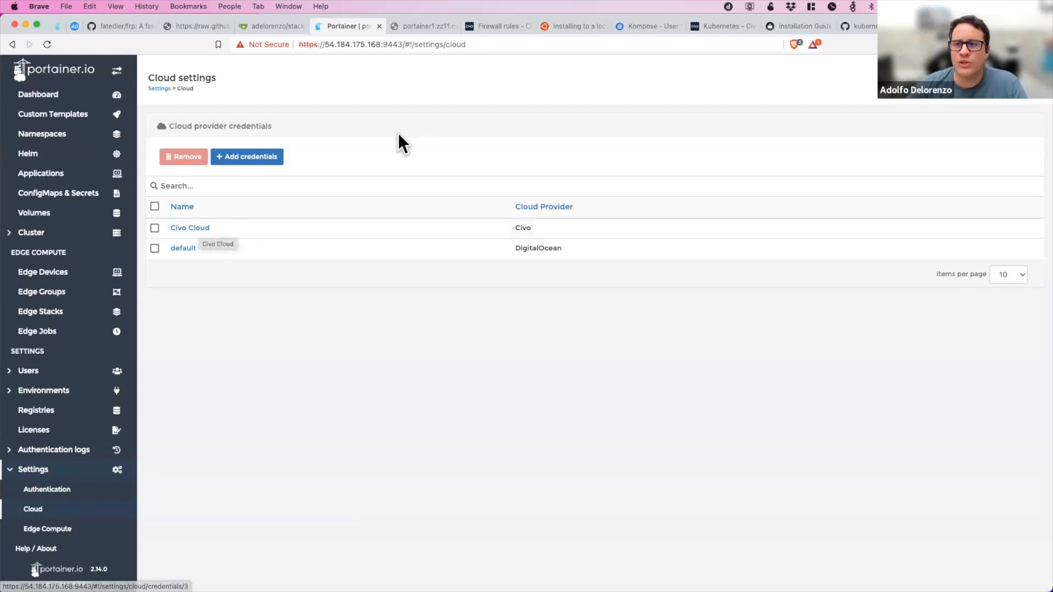
# Switch to the Civo dashboard and copy the account's API key from the profile's security settings.
pyautogui.click(722, 31)
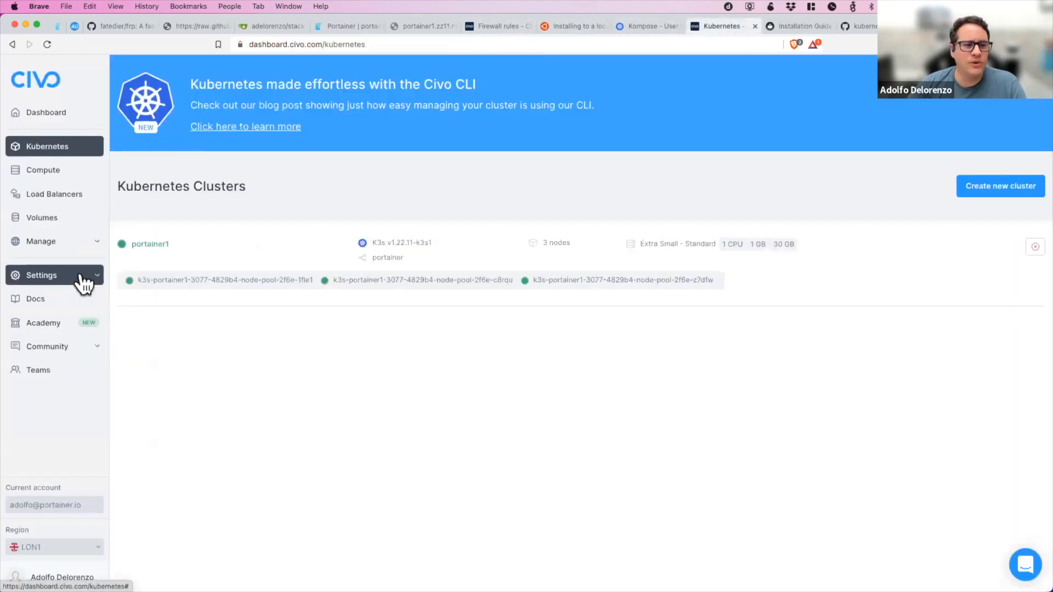
pyautogui.click(83, 281)
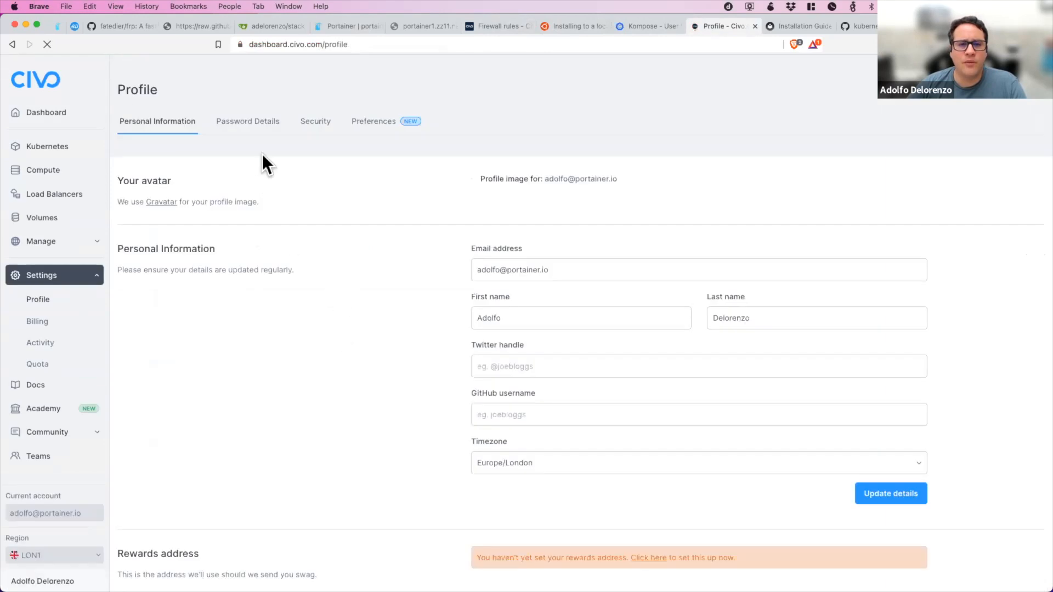
pyautogui.click(314, 123)
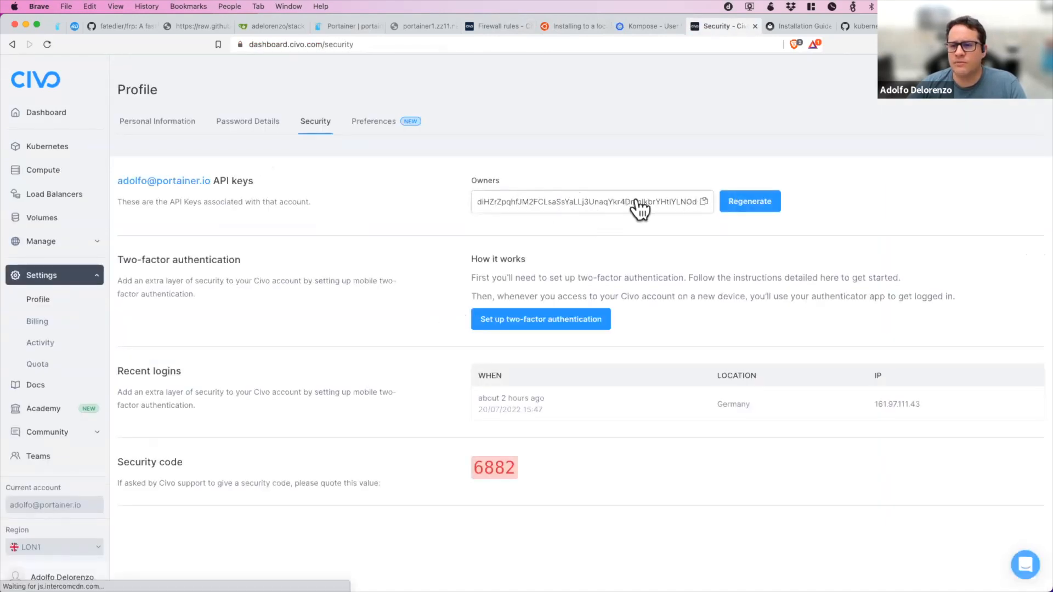
pyautogui.click(704, 202)
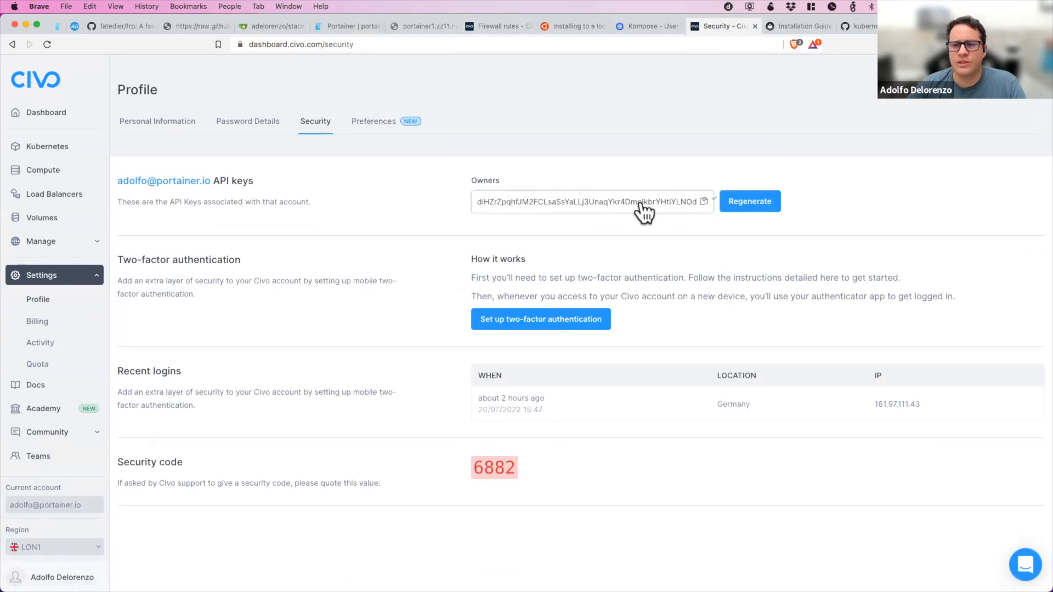
# Switch back to Portainer, check the existing Civo Cloud credentials entry and remove it.
pyautogui.click(345, 25)
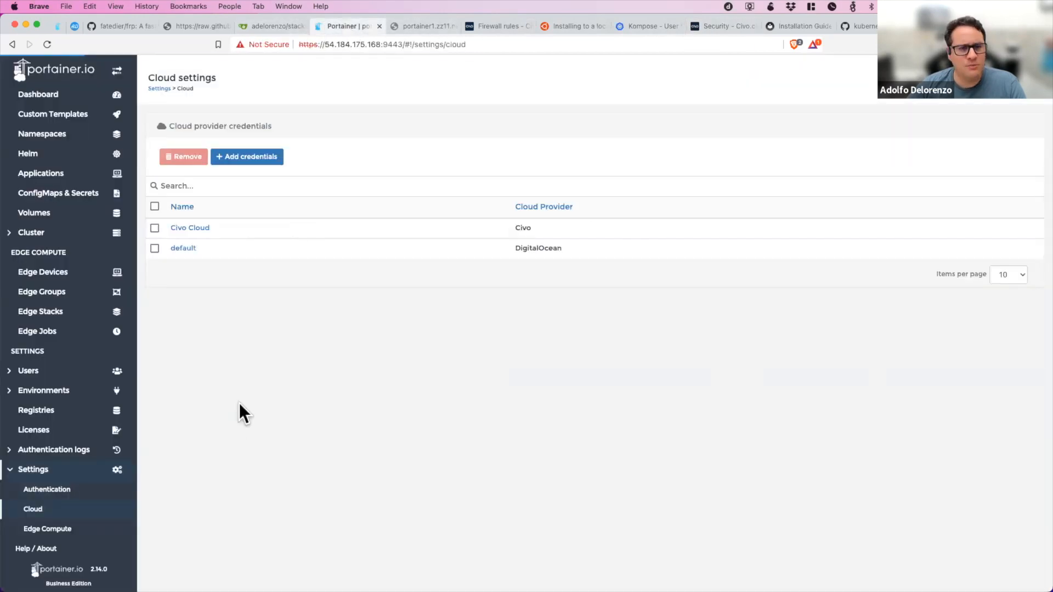
pyautogui.click(201, 227)
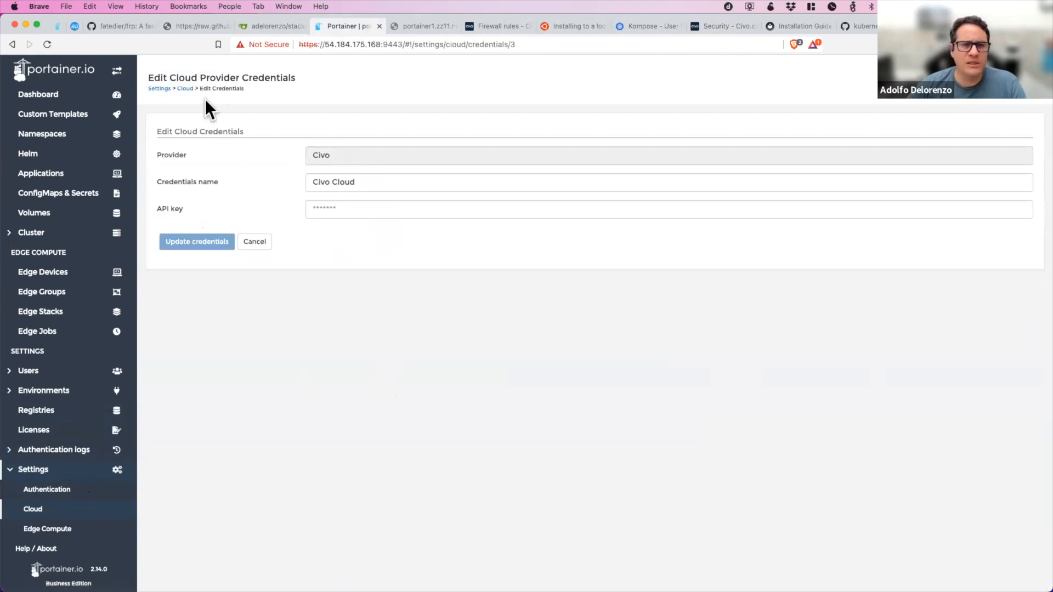
pyautogui.click(185, 89)
pyautogui.click(155, 228)
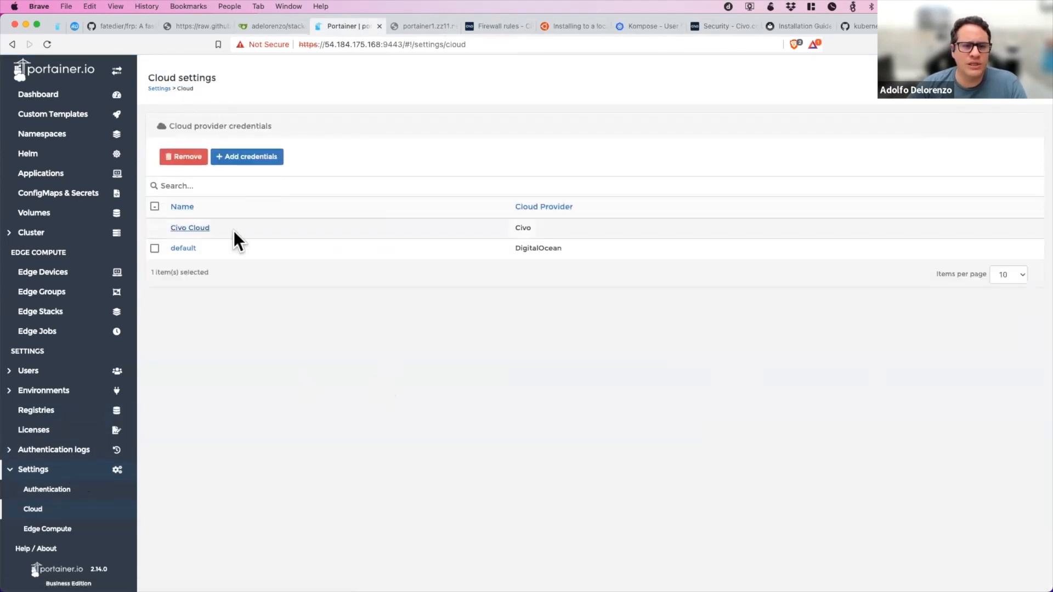
pyautogui.click(197, 156)
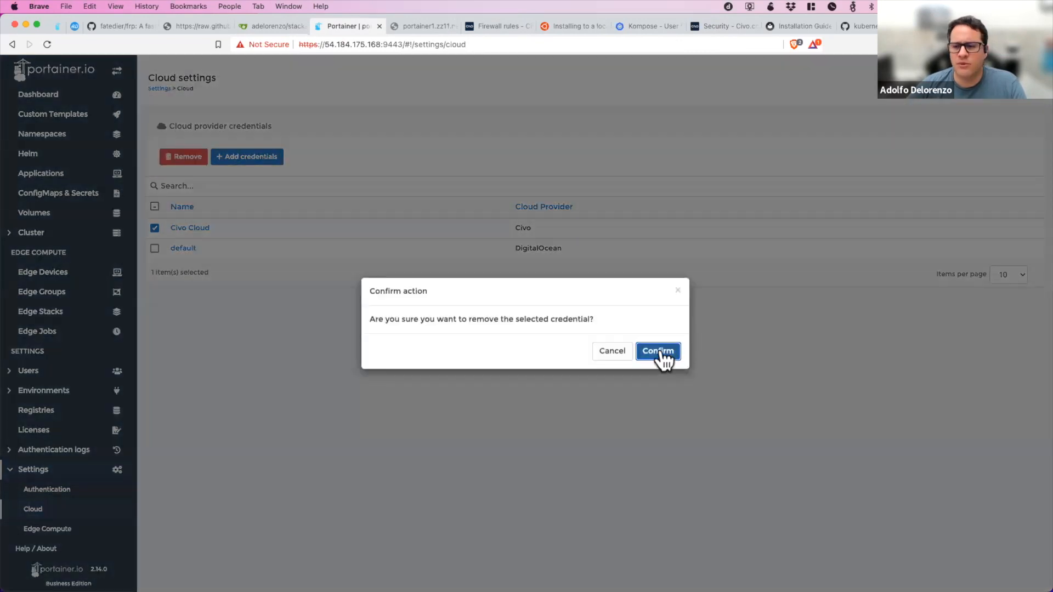
pyautogui.click(662, 352)
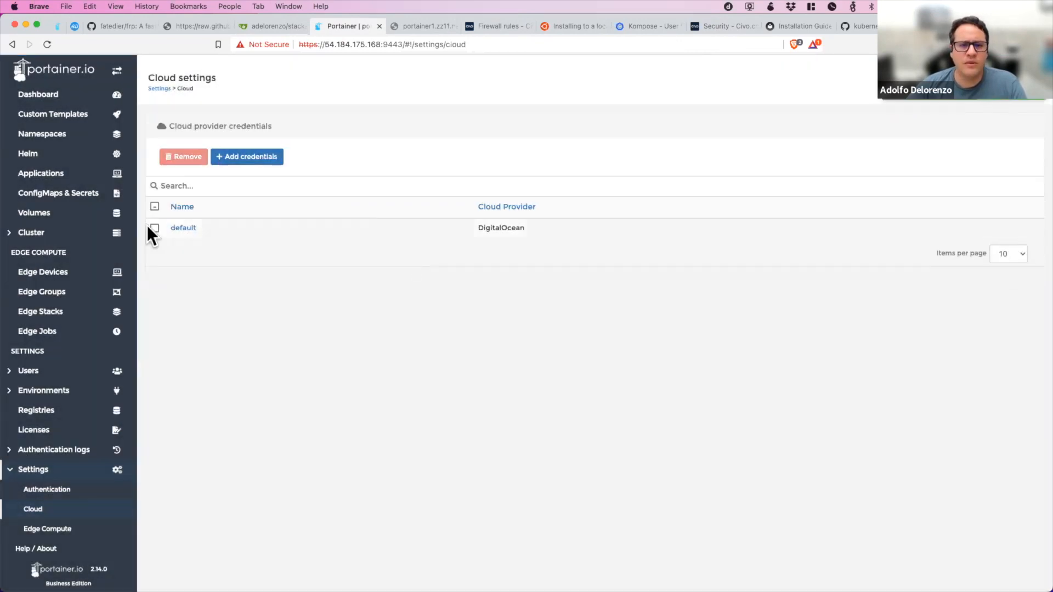
# Remove the default DigitalOcean credentials from the cloud provider credentials.
pyautogui.click(155, 207)
pyautogui.click(185, 160)
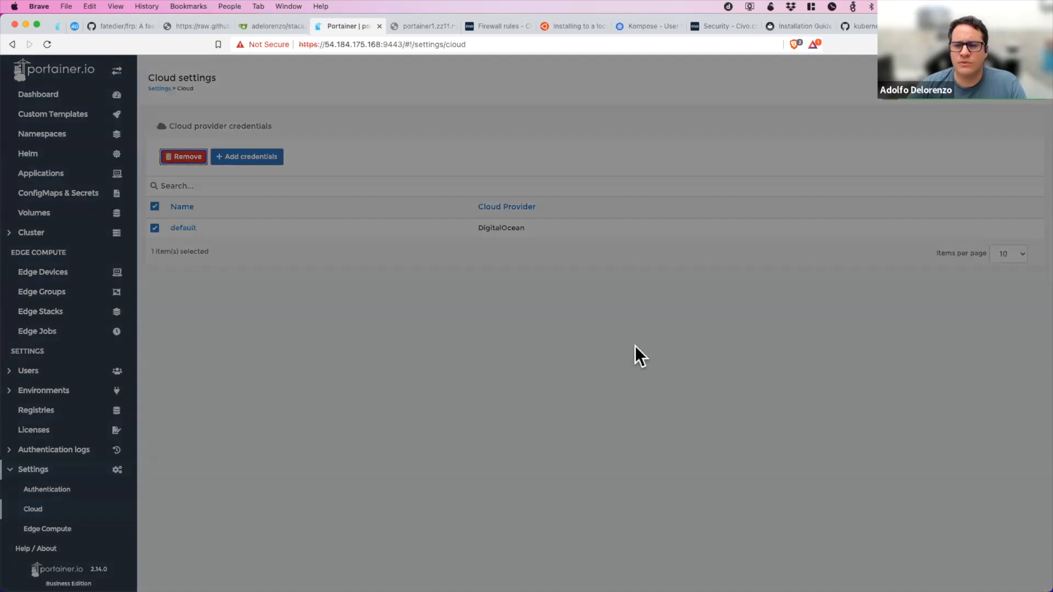
pyautogui.press('Return')
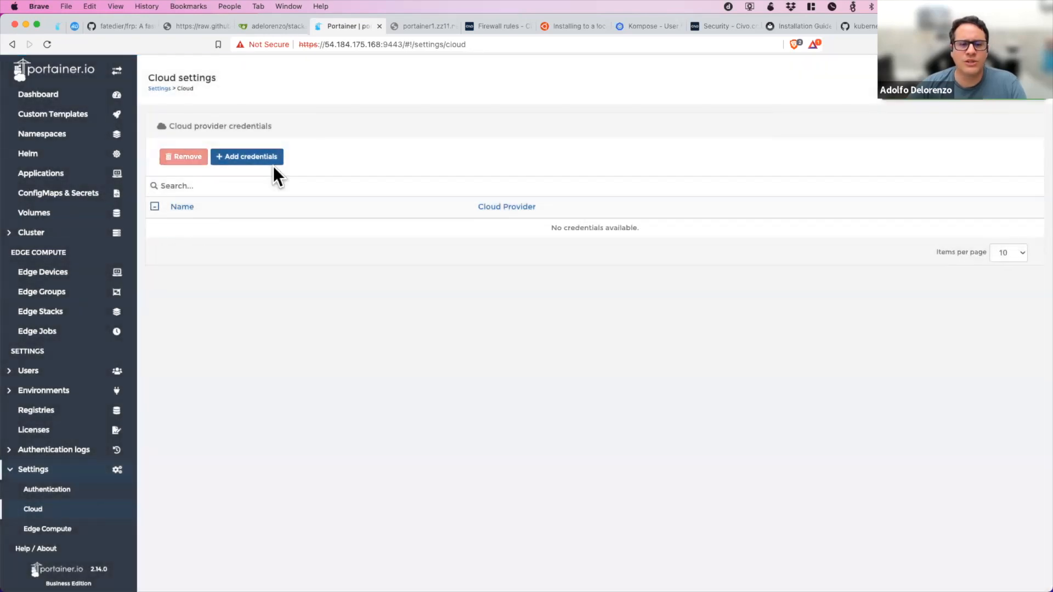
# Add Civo provider credentials named Civo Cloud, pasting the copied API key.
pyautogui.click(272, 163)
pyautogui.click(405, 241)
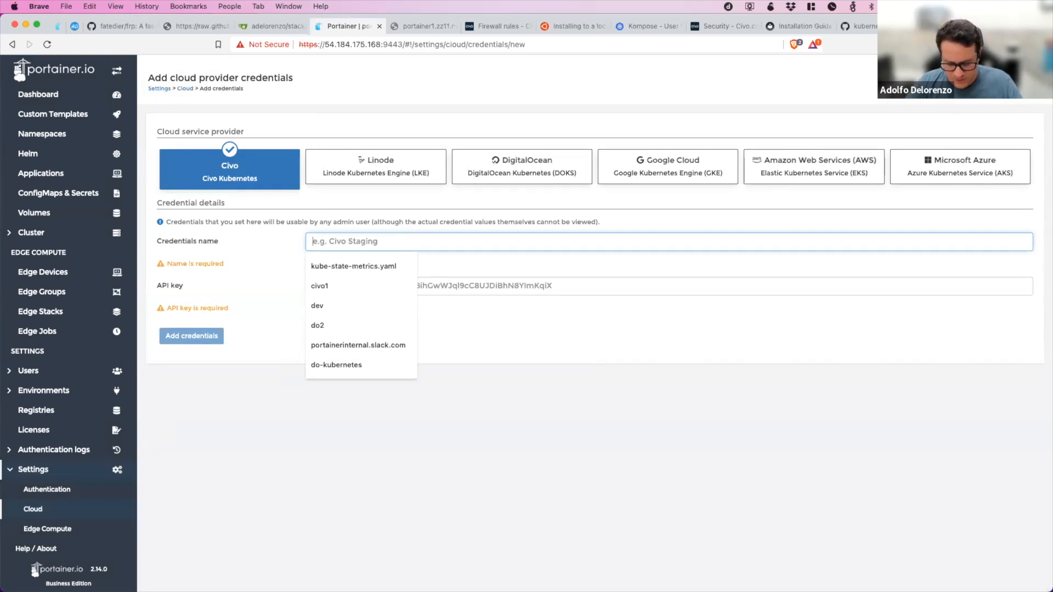
pyautogui.write('Civo Cloud')
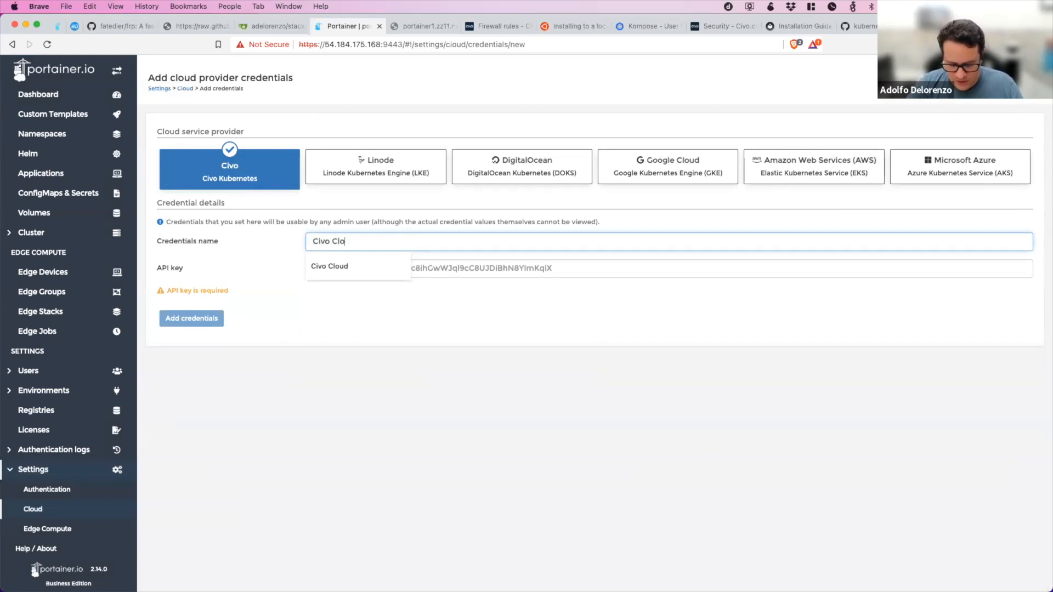
pyautogui.press('Tab')
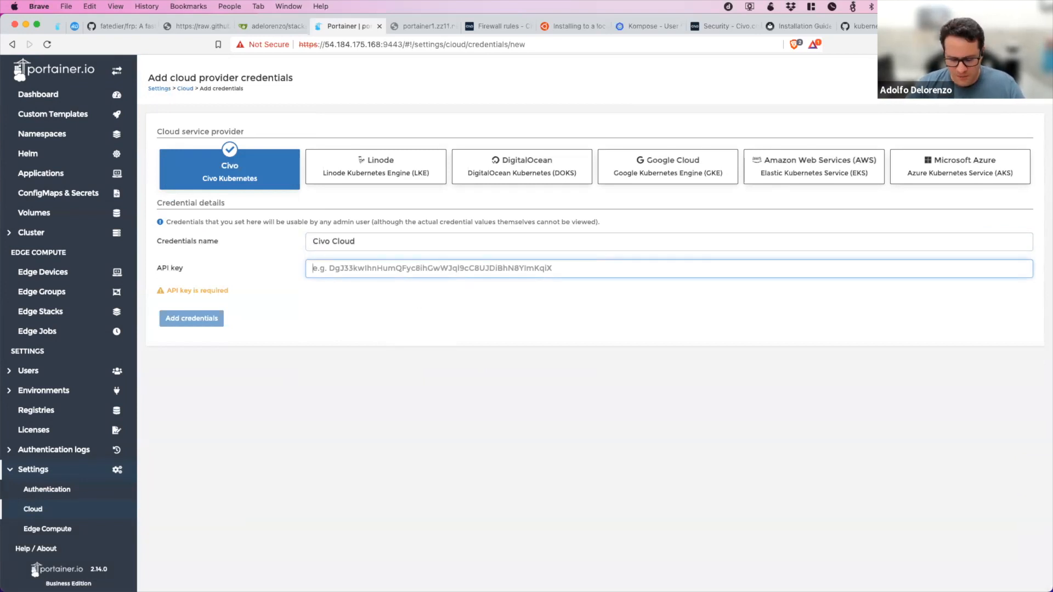
pyautogui.press('super+v')
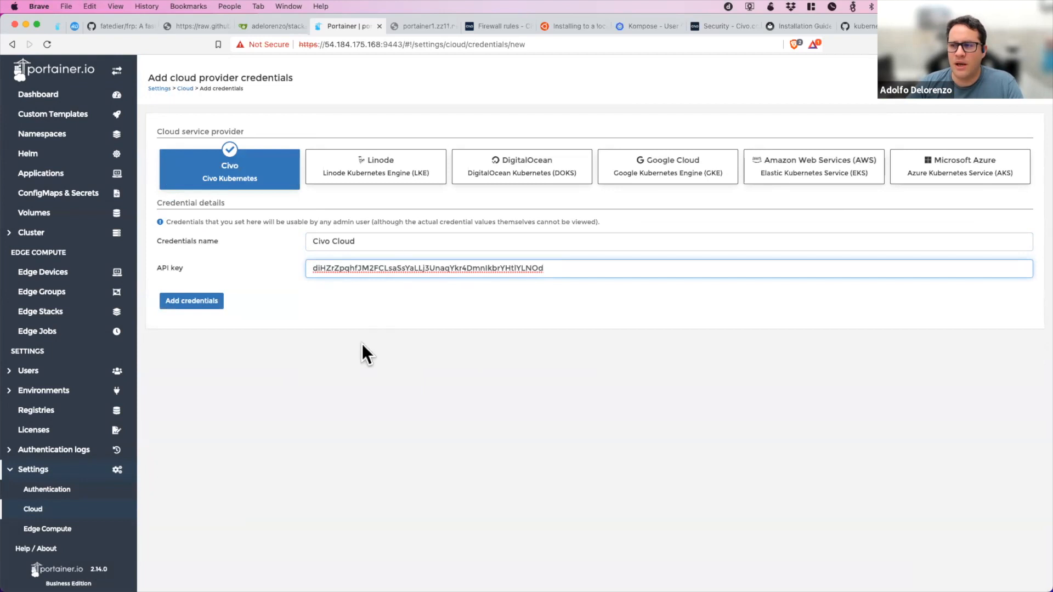
pyautogui.click(180, 303)
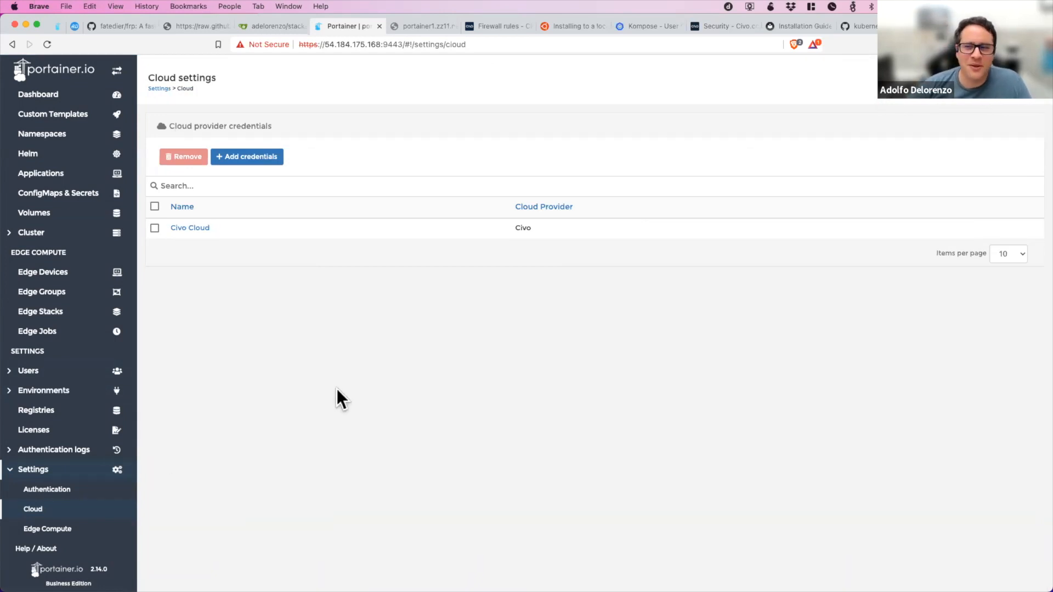
# Start the wizard for adding a new environment of the KaaS type.
pyautogui.click(51, 395)
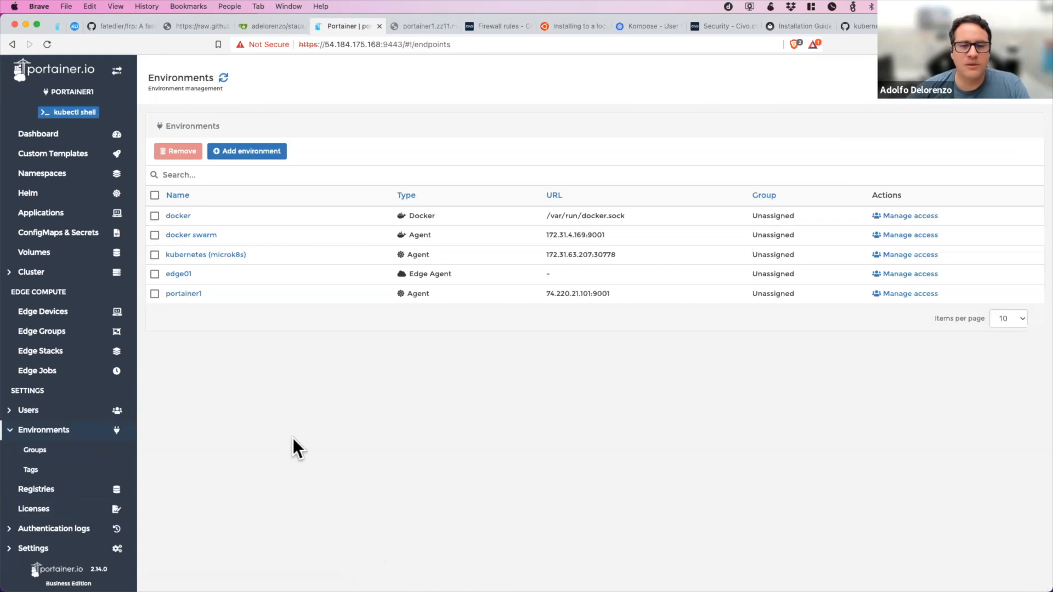
pyautogui.click(264, 149)
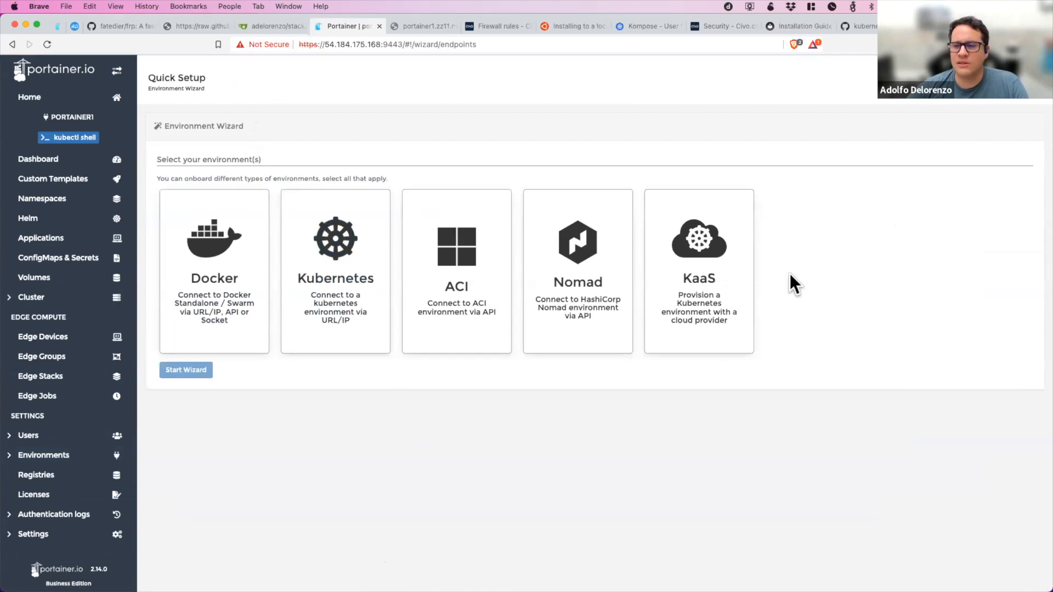
pyautogui.click(684, 339)
pyautogui.click(189, 372)
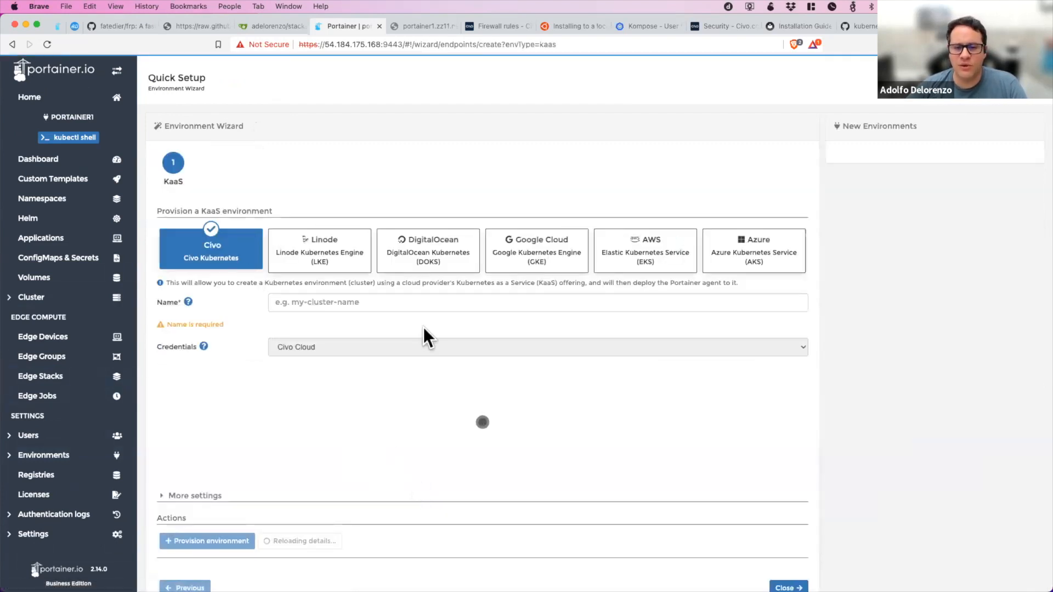
# Name the new Civo Kubernetes cluster portainer2.
pyautogui.click(283, 297)
pyautogui.write('portaaine')
pyautogui.press('BackSpace')
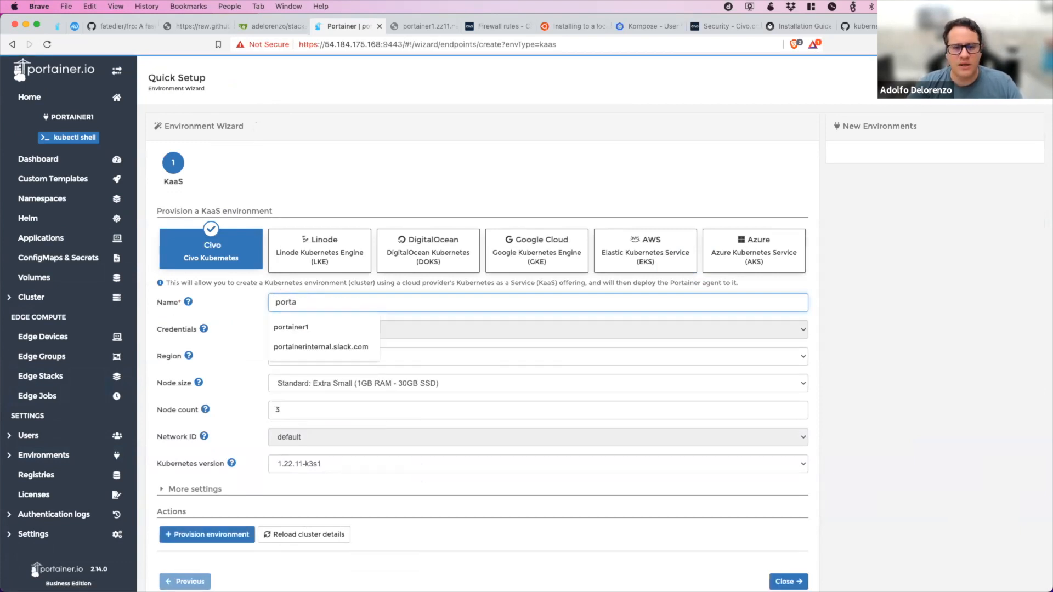
pyautogui.write('rner')
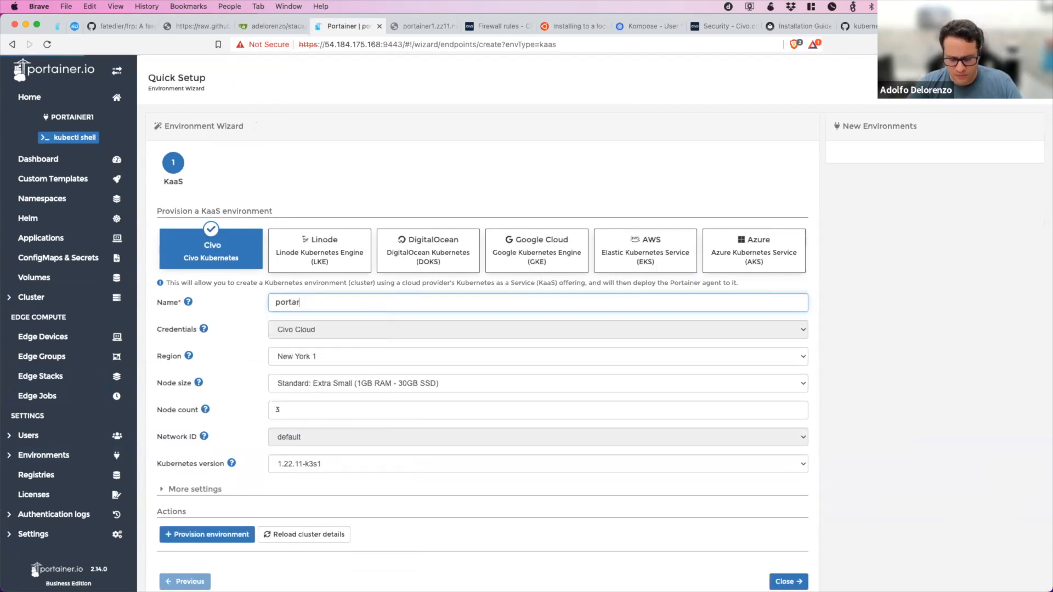
pyautogui.press('BackSpace')
pyautogui.press('BackSpace')
pyautogui.press('BackSpace')
pyautogui.press('BackSpace')
pyautogui.write('iner2')
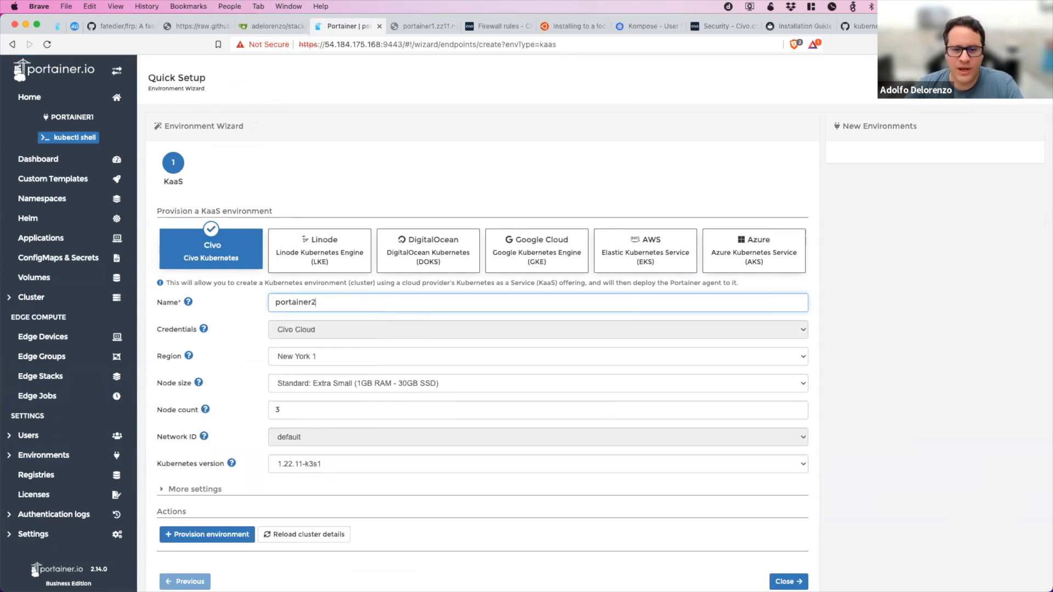
# Set the node size to Standard: Extra Small (1GB RAM - 30GB SSD) and reload the cluster details.
pyautogui.scroll(-2, 820, 429)
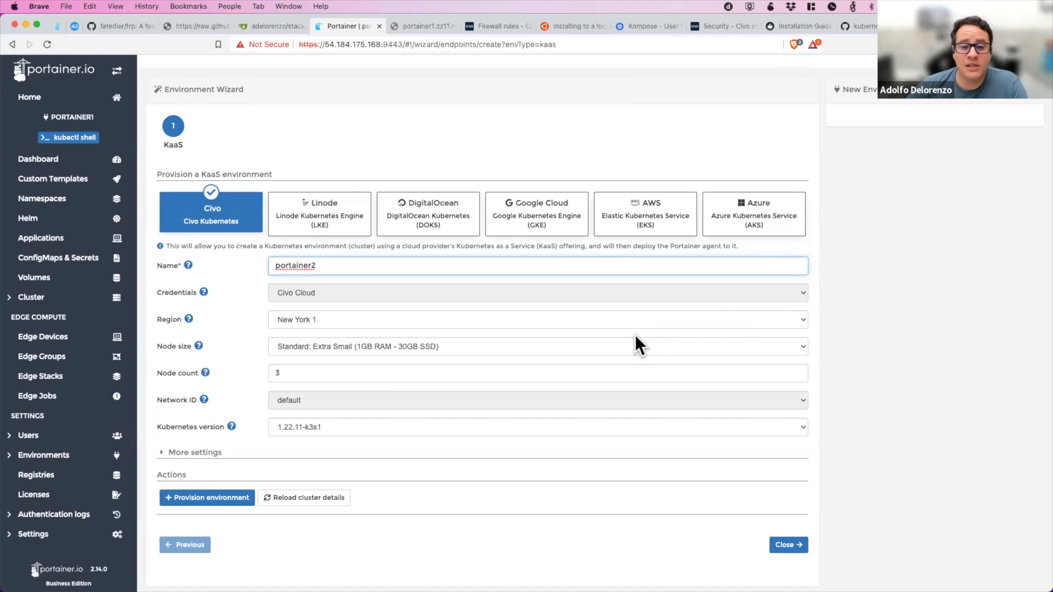
pyautogui.click(304, 320)
pyautogui.click(304, 320)
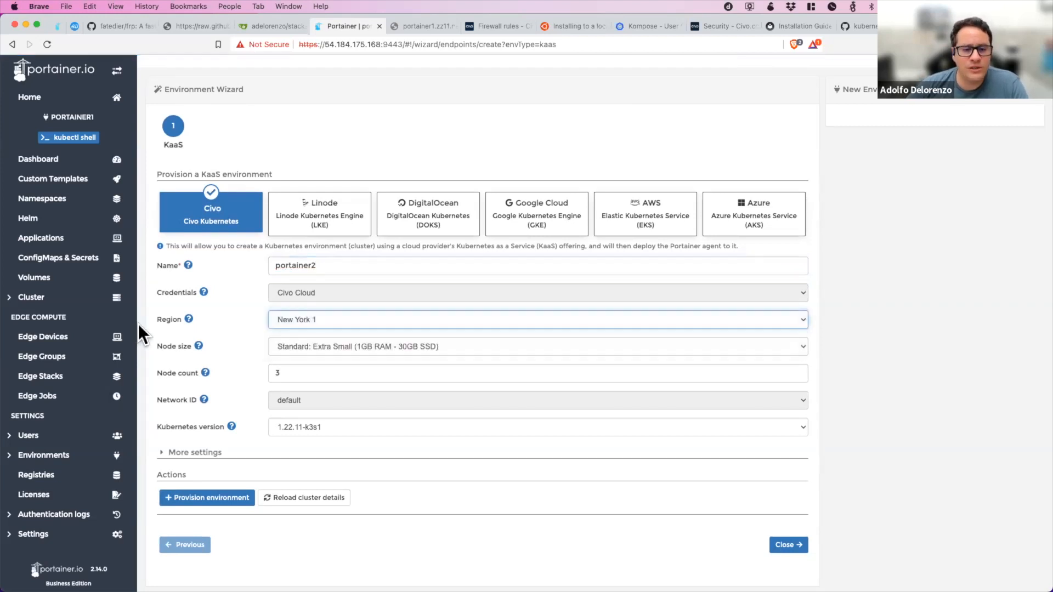
pyautogui.click(410, 347)
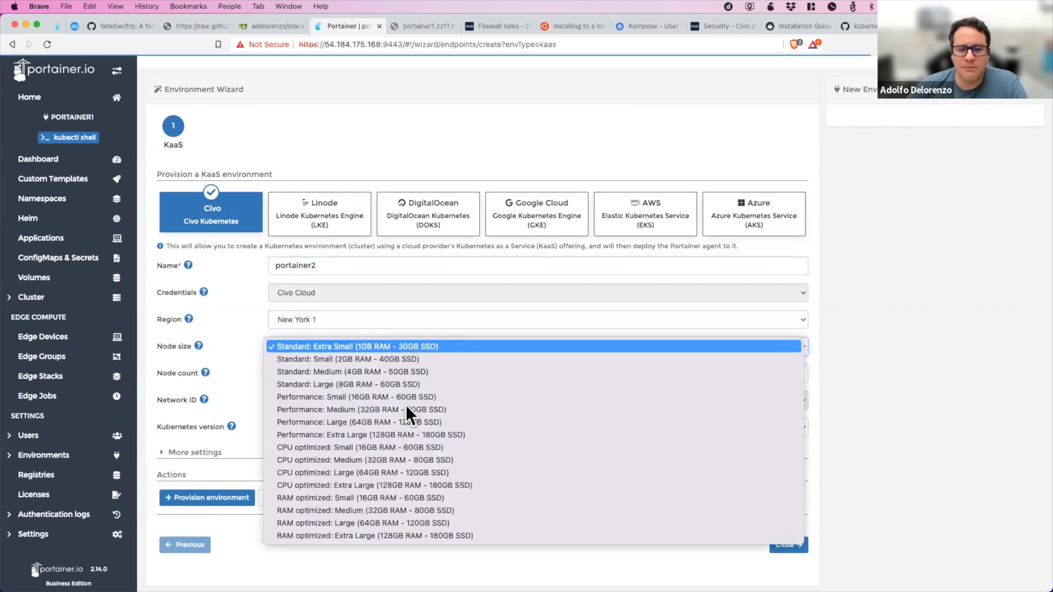
pyautogui.click(459, 347)
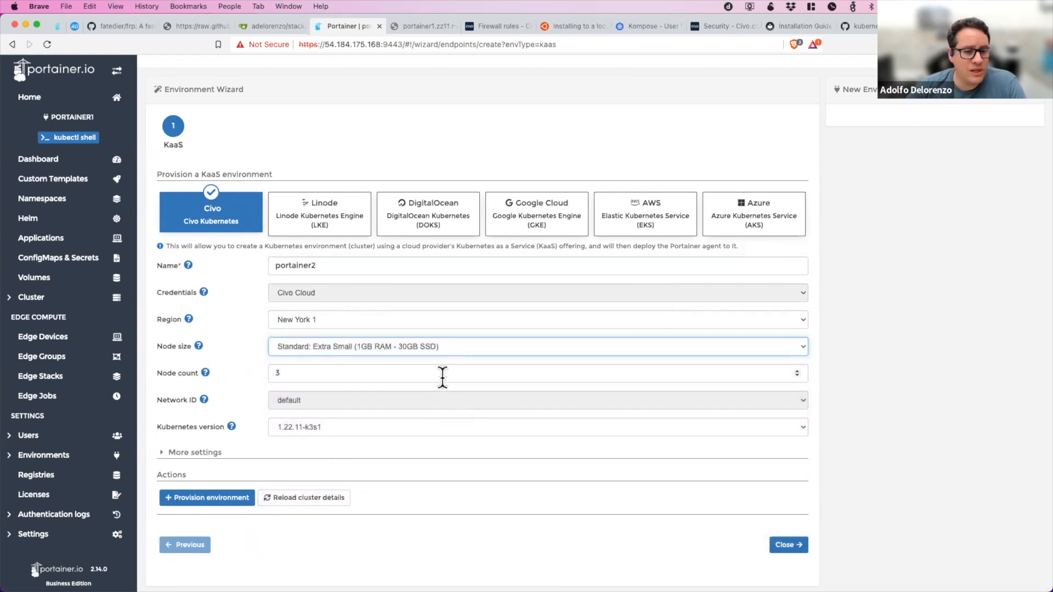
pyautogui.click(426, 397)
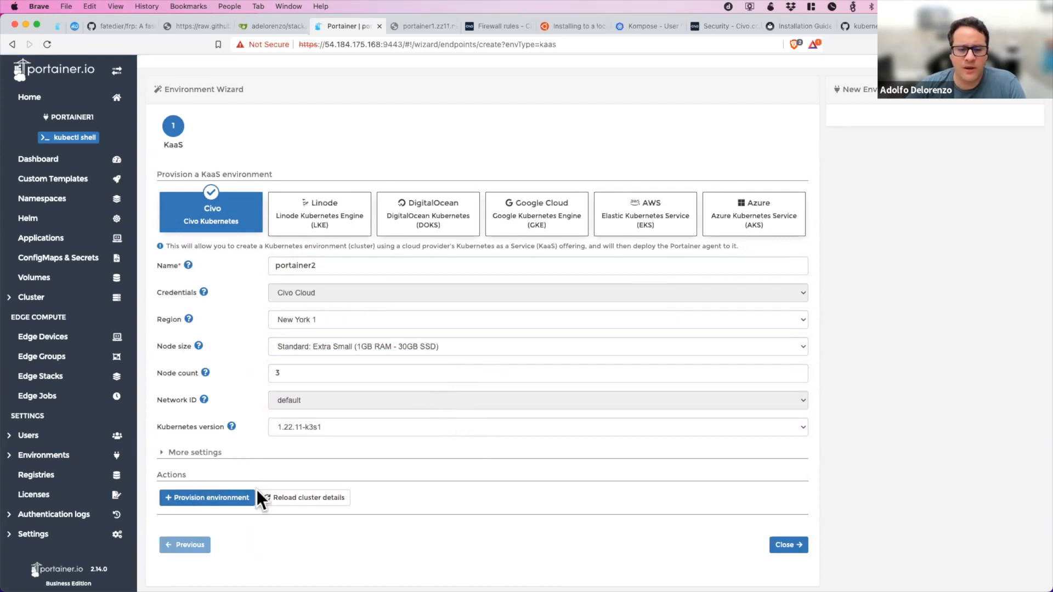
pyautogui.click(286, 499)
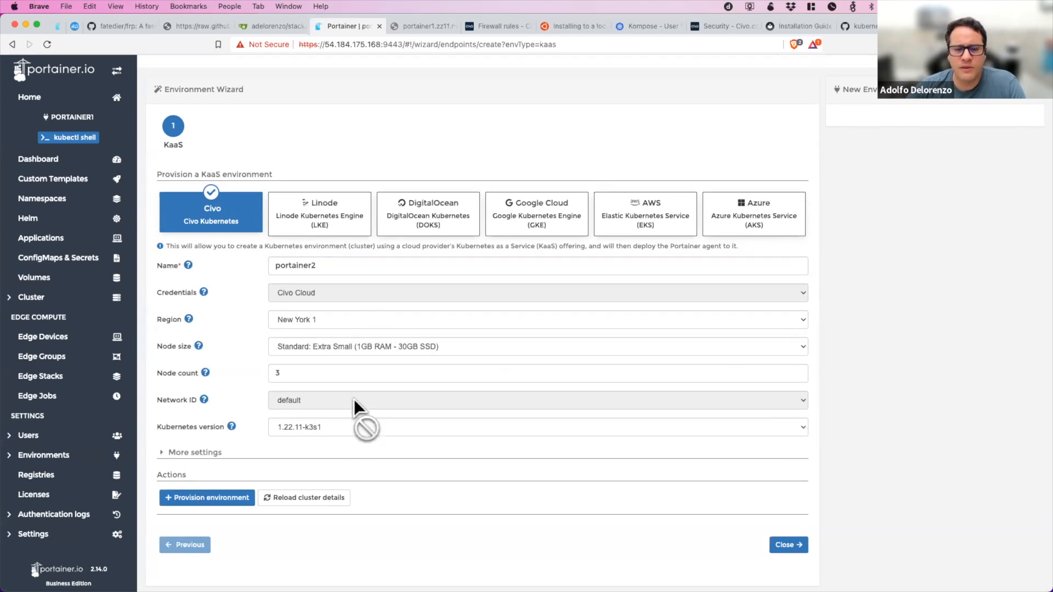
# Check the available networks in the Civo dashboard and return to the Portainer environment wizard.
pyautogui.click(730, 32)
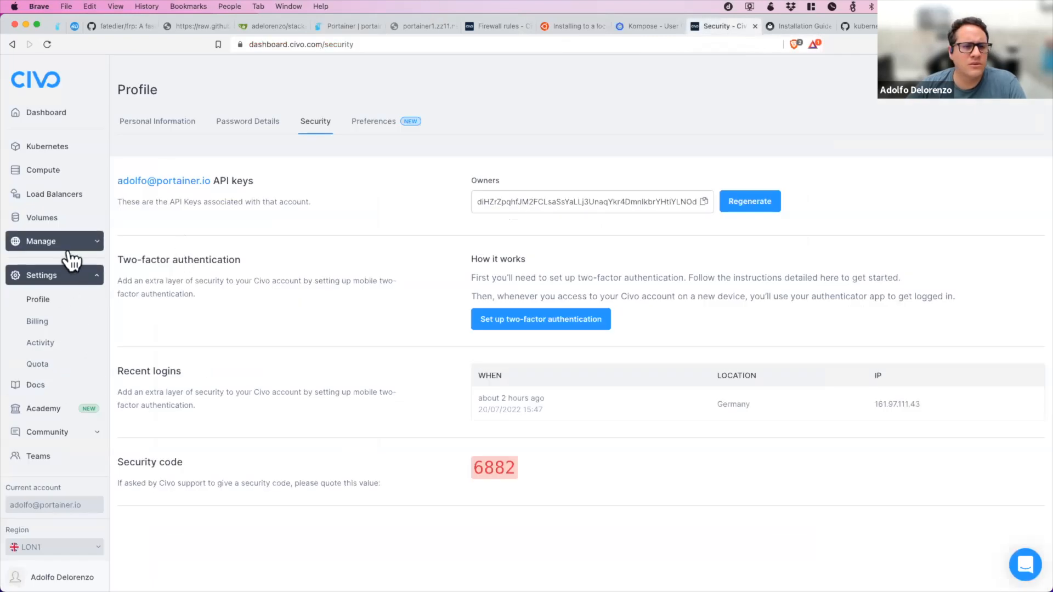
pyautogui.click(69, 244)
pyautogui.click(68, 267)
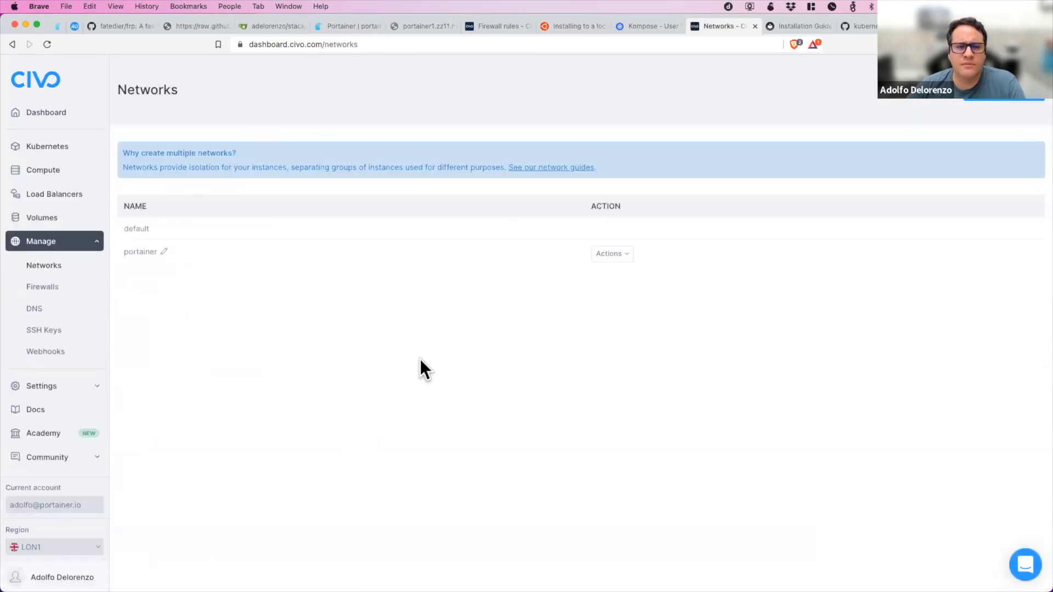
pyautogui.click(351, 25)
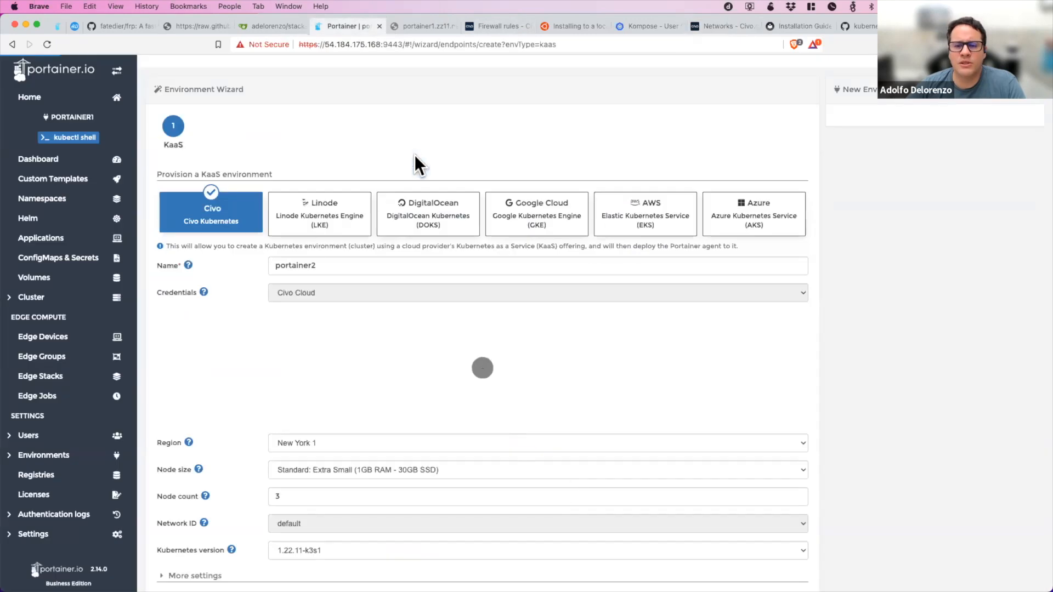
# Set the new cluster's region to Frankfurt 1 and reload the cluster details.
pyautogui.scroll(-3, 702, 506)
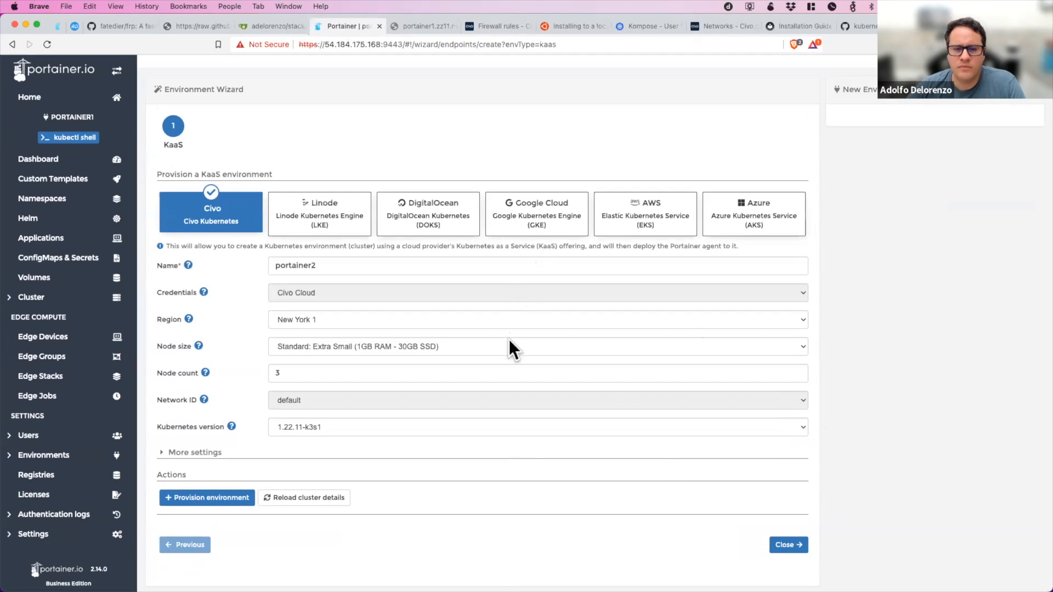
pyautogui.click(488, 321)
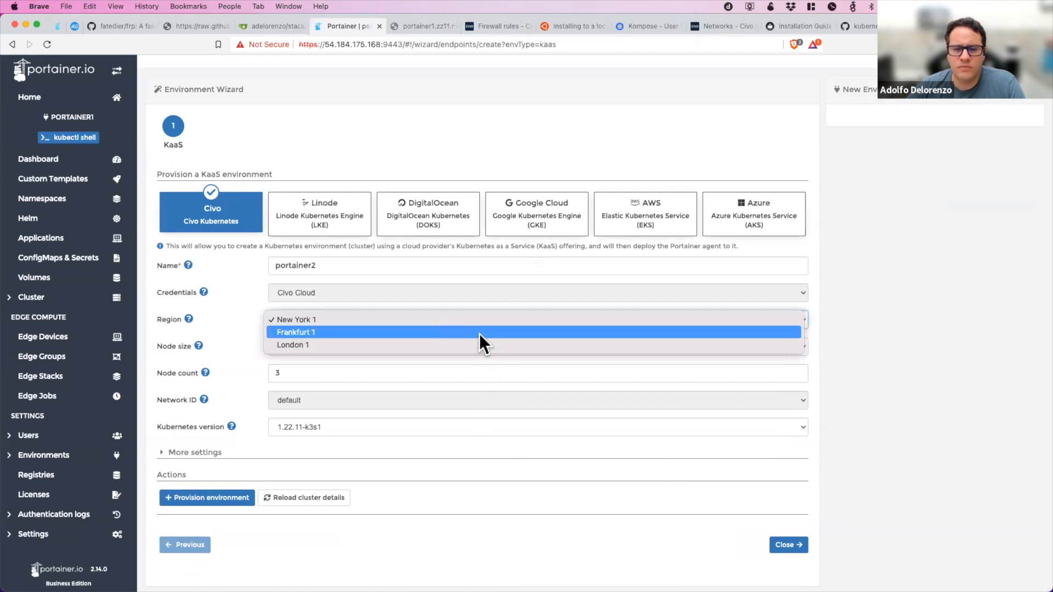
pyautogui.click(633, 399)
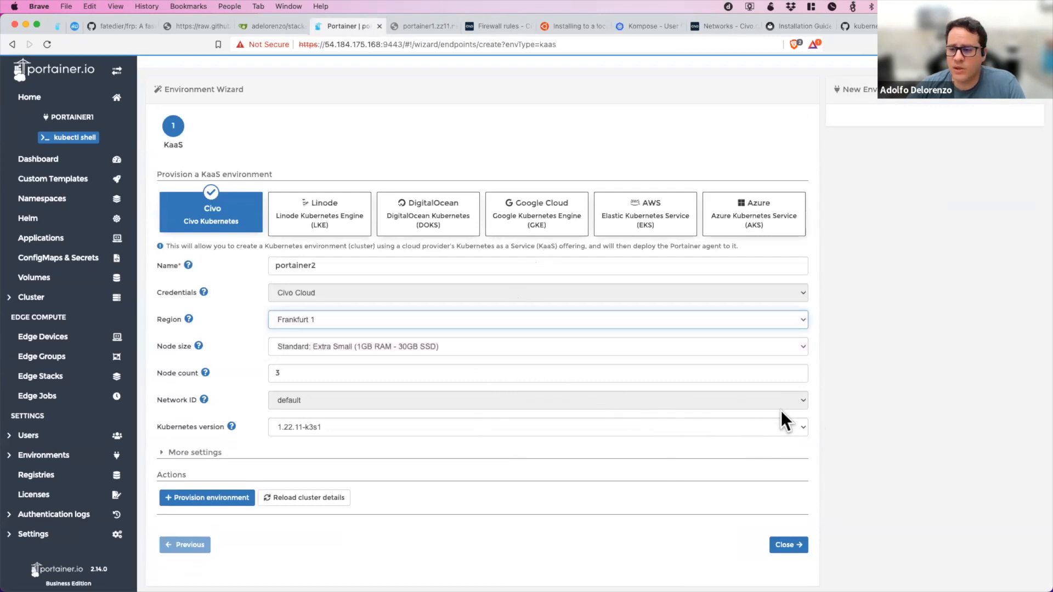
pyautogui.click(334, 498)
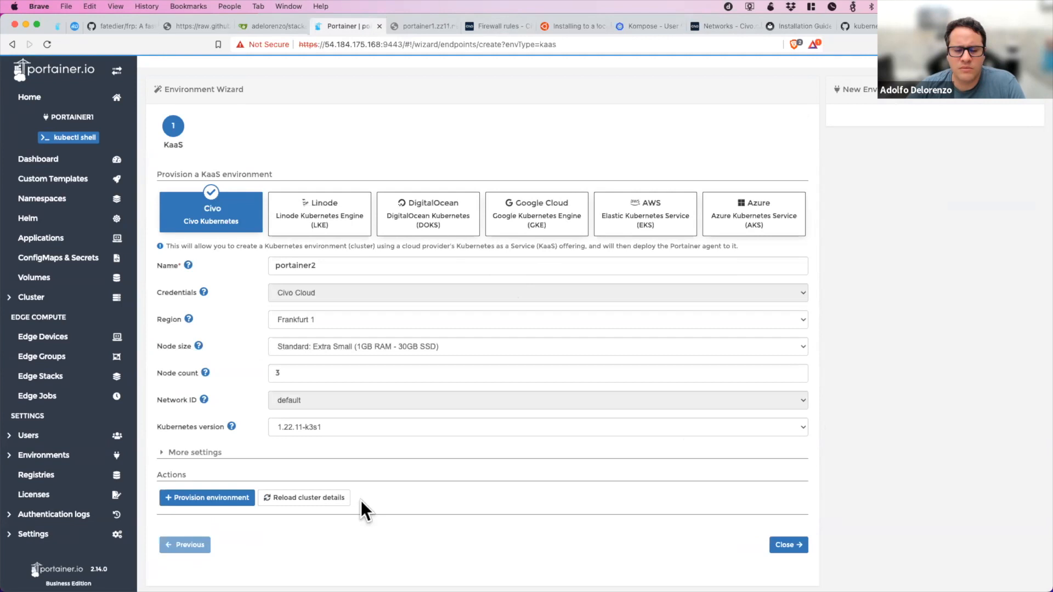
# Choose Kubernetes version 1.22.11-k3s1 and provision the portainer2 environment.
pyautogui.click(377, 434)
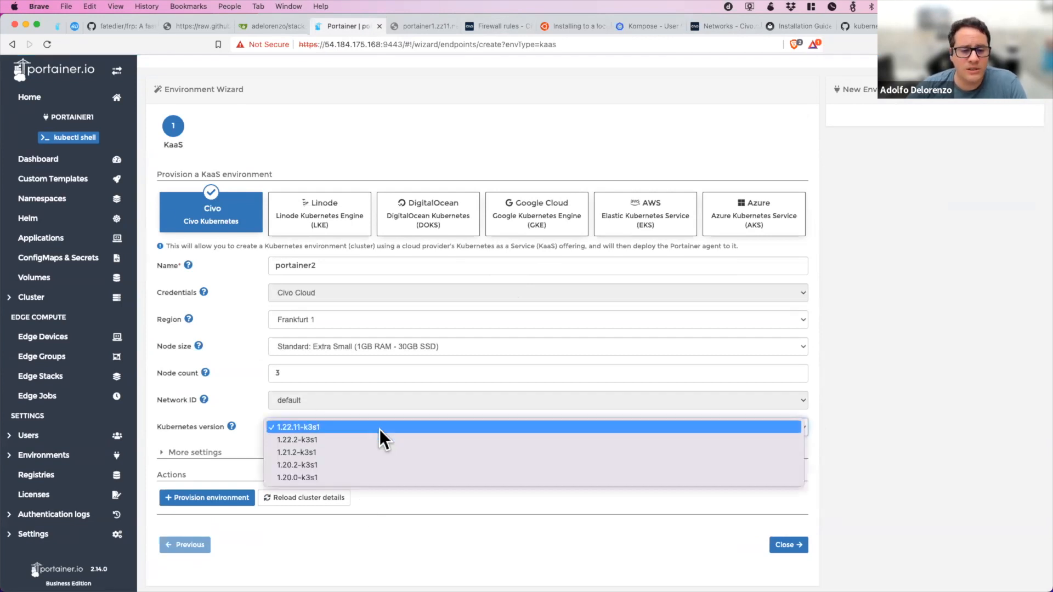
pyautogui.click(379, 428)
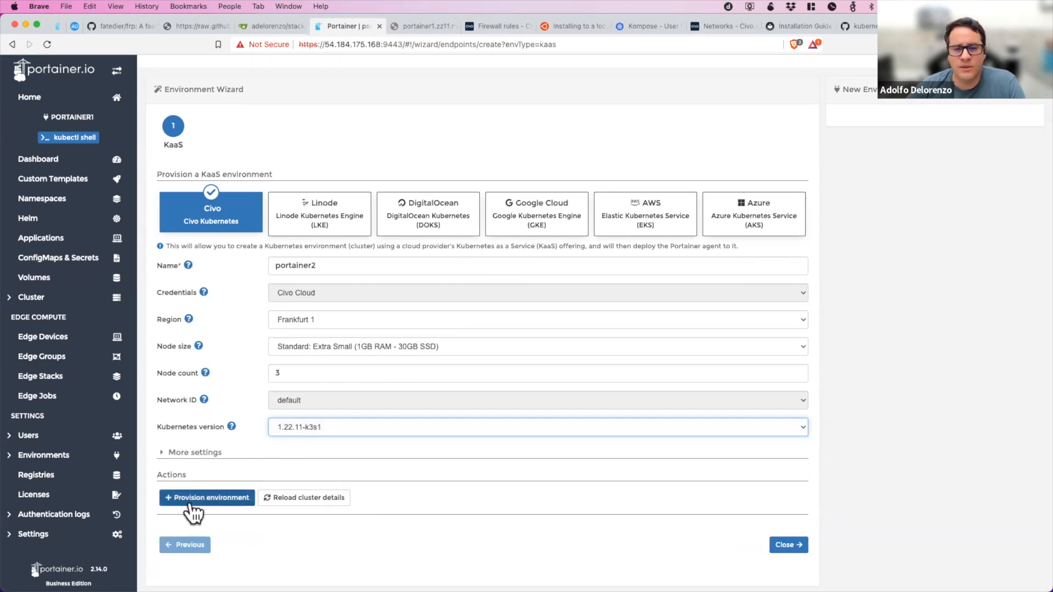
pyautogui.click(164, 510)
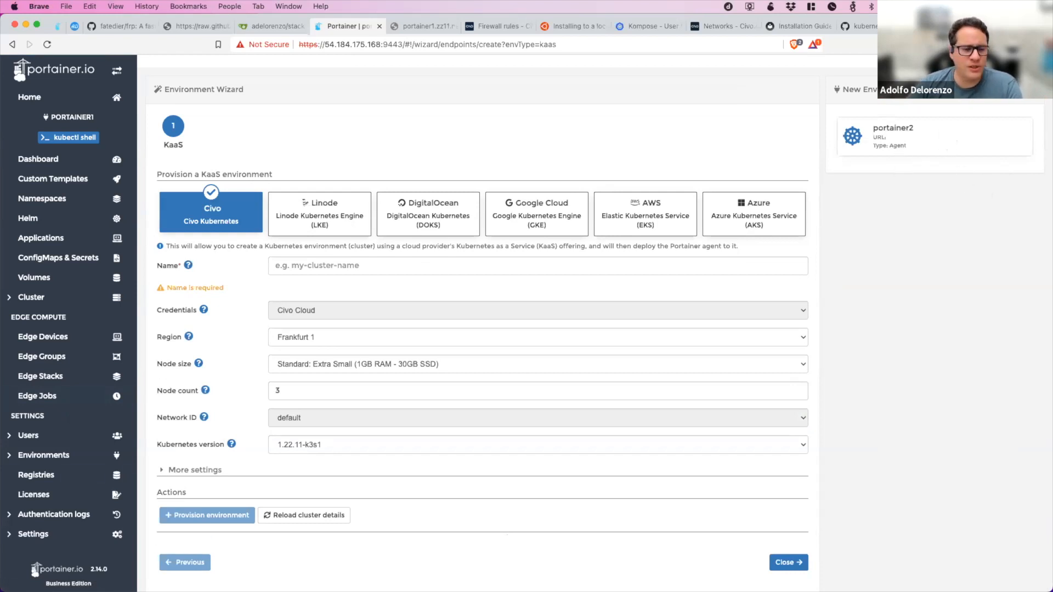
# Check portainer2's provisioning in Portainer's environments list and the Civo dashboard's Kubernetes clusters, refreshing the Portainer list.
pyautogui.click(41, 456)
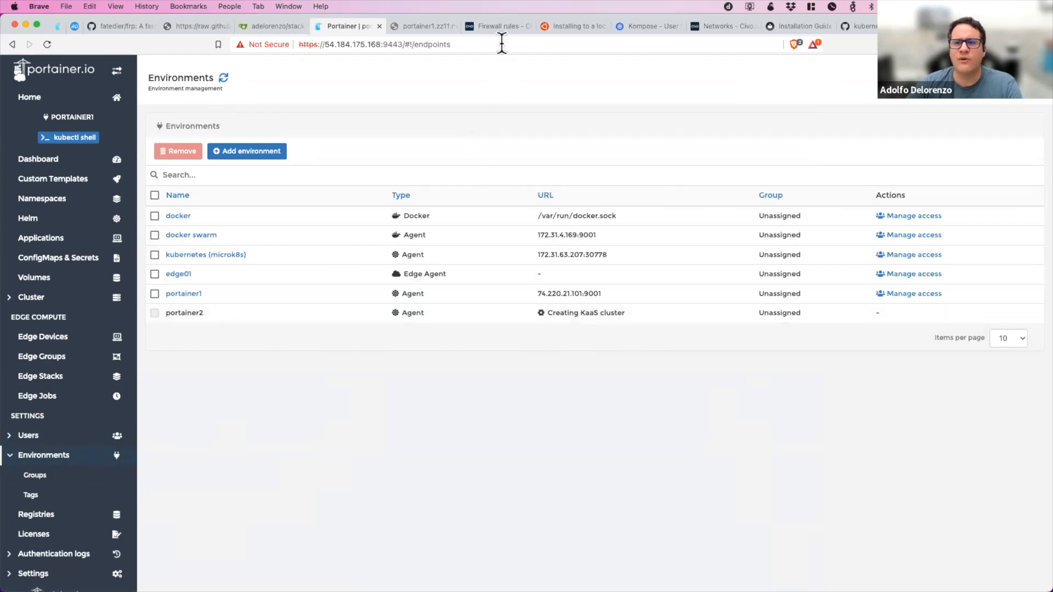
pyautogui.click(722, 27)
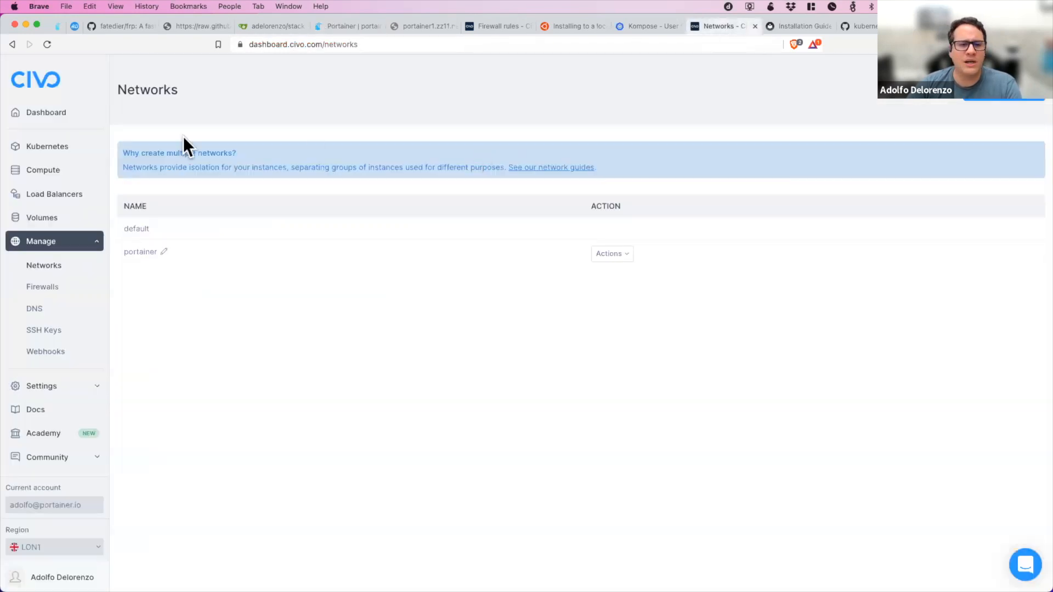
pyautogui.click(30, 147)
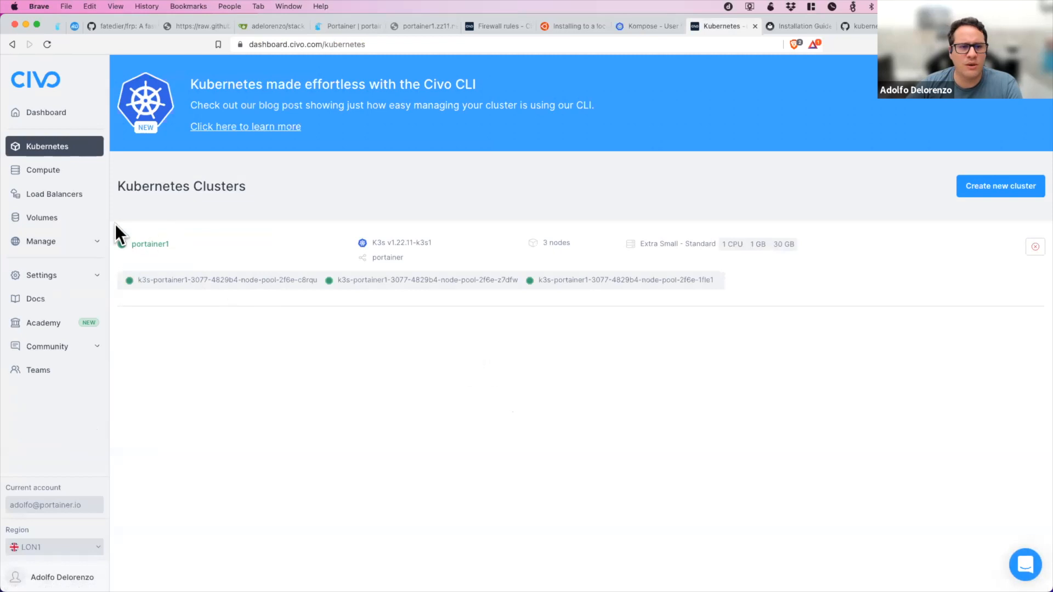
pyautogui.click(76, 153)
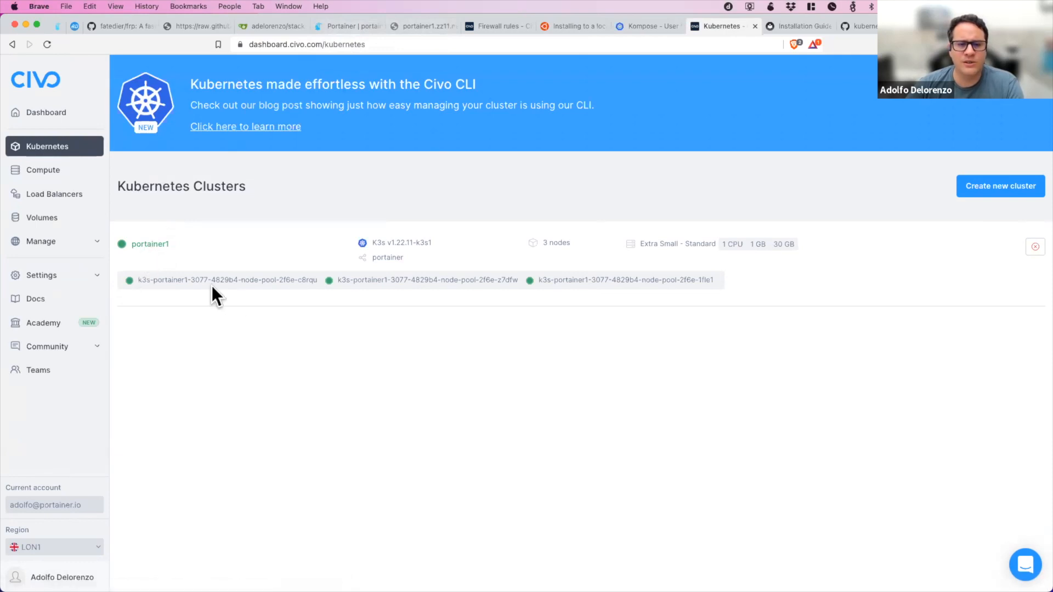
pyautogui.click(351, 26)
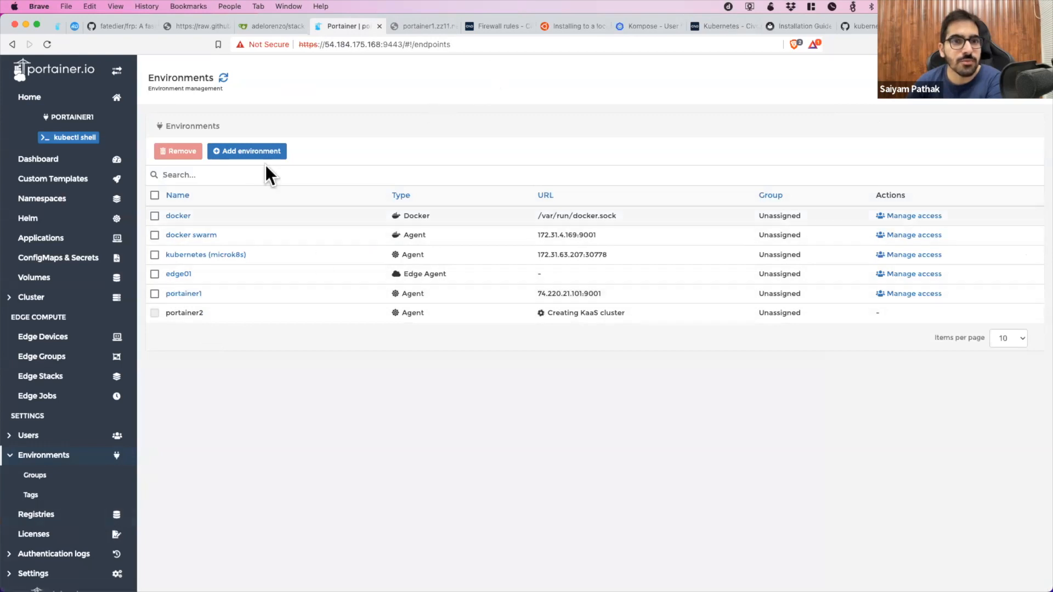
pyautogui.click(224, 78)
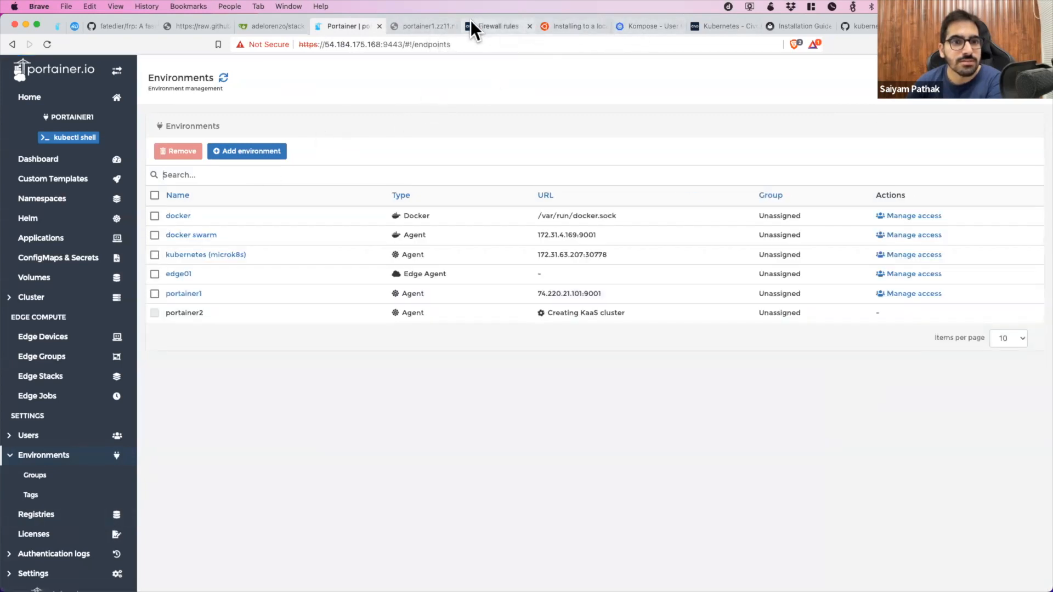
# View the Kubernetes clusters of Civo's FRA1 region in the dashboard, and switch the region back to LON1.
pyautogui.click(721, 26)
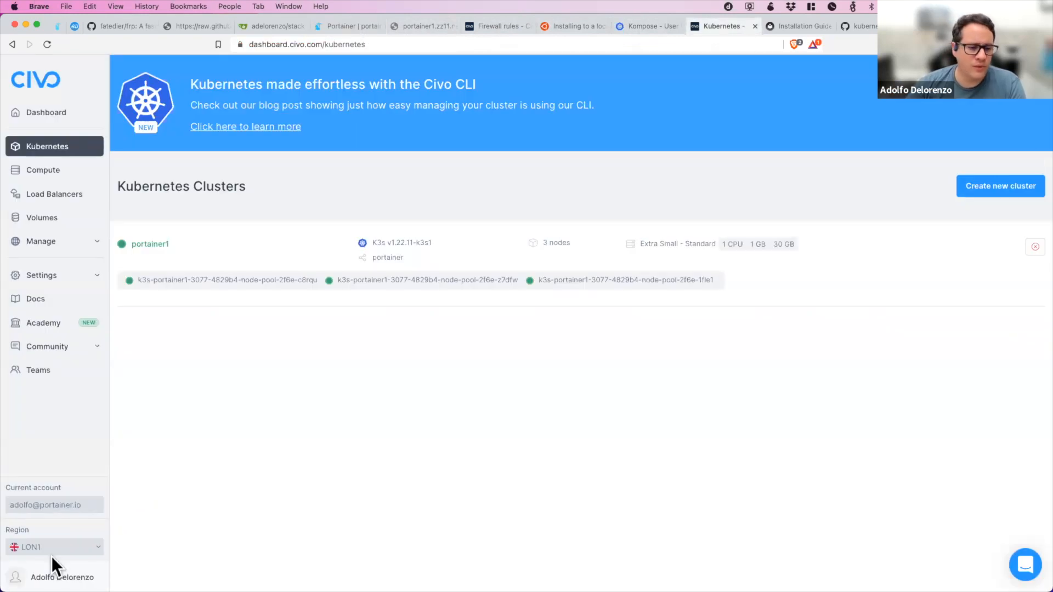
pyautogui.click(65, 541)
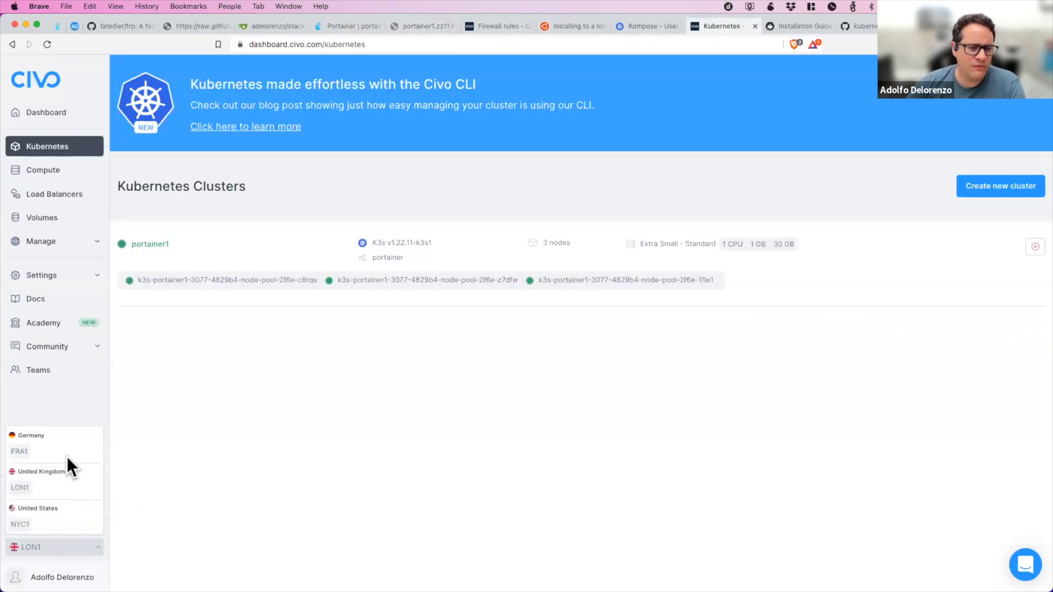
pyautogui.click(26, 451)
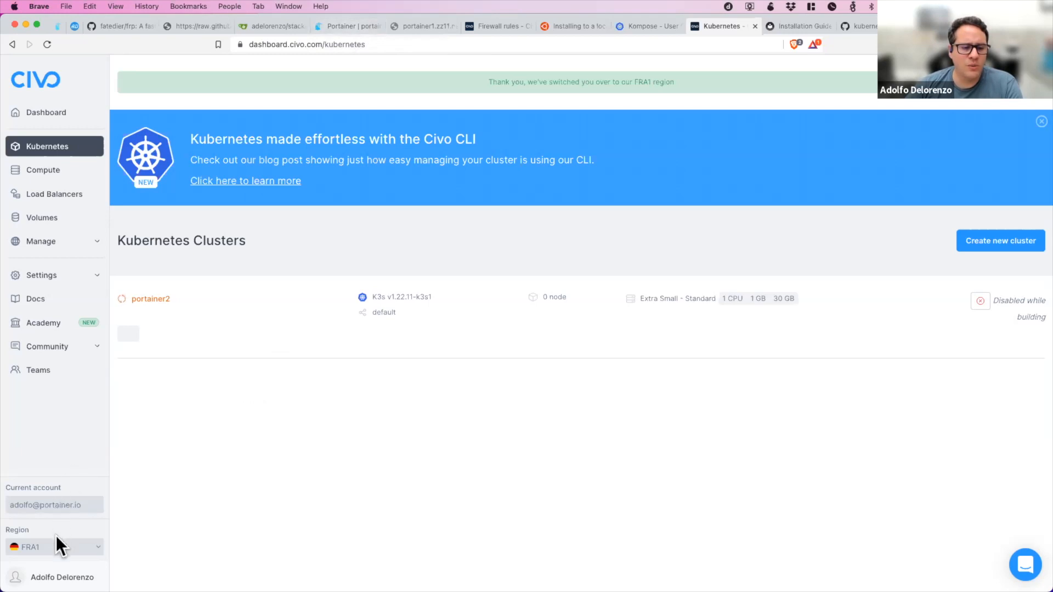
pyautogui.click(47, 547)
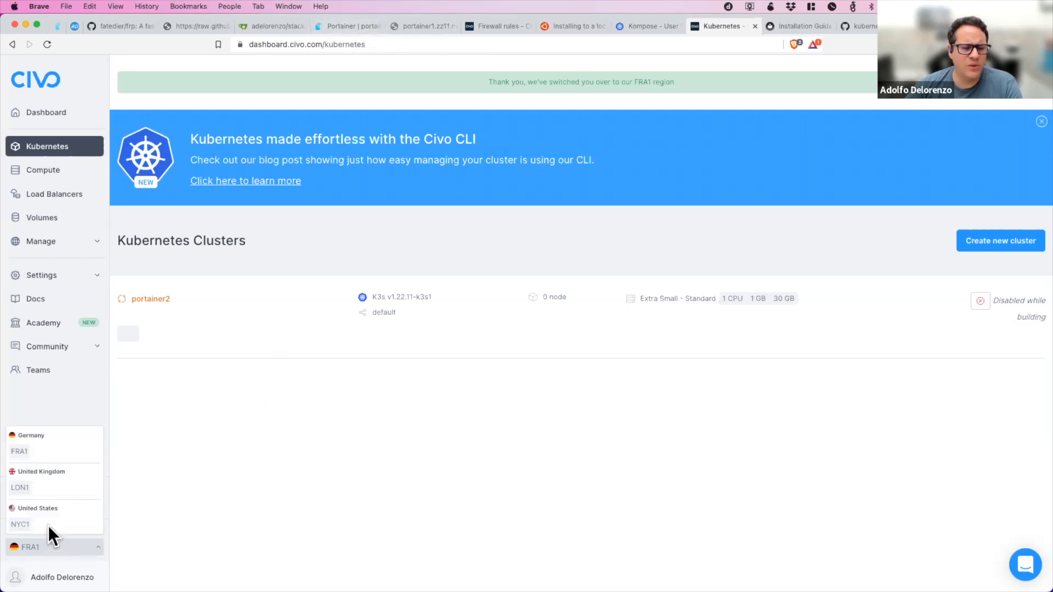
pyautogui.click(25, 489)
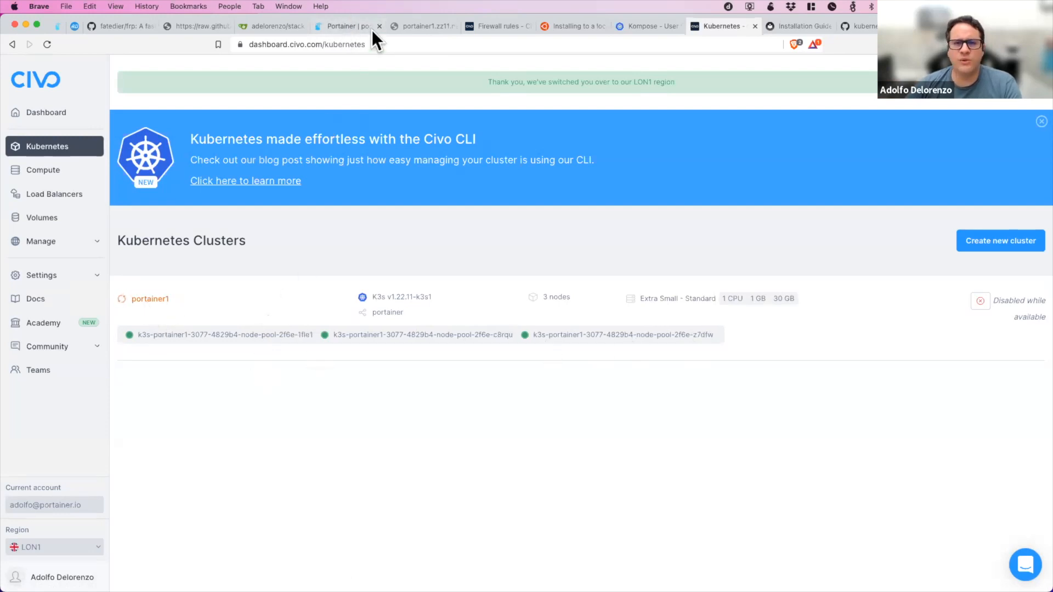
# Switch to Portainer and open the cluster information of the portainer1 environment.
pyautogui.click(357, 26)
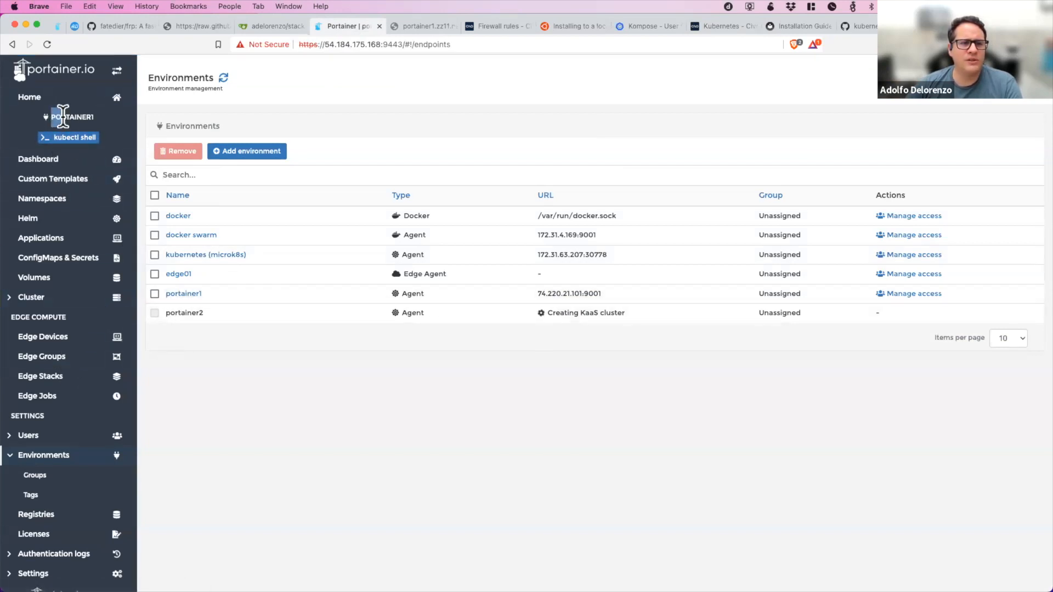
pyautogui.moveTo(49, 116); pyautogui.dragTo(120, 117)
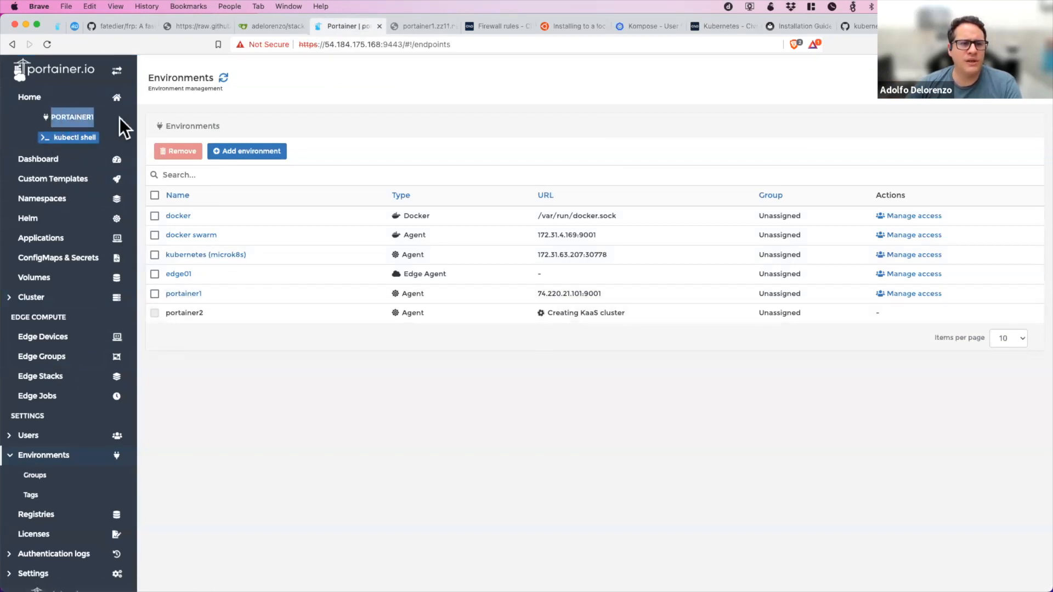
pyautogui.click(32, 300)
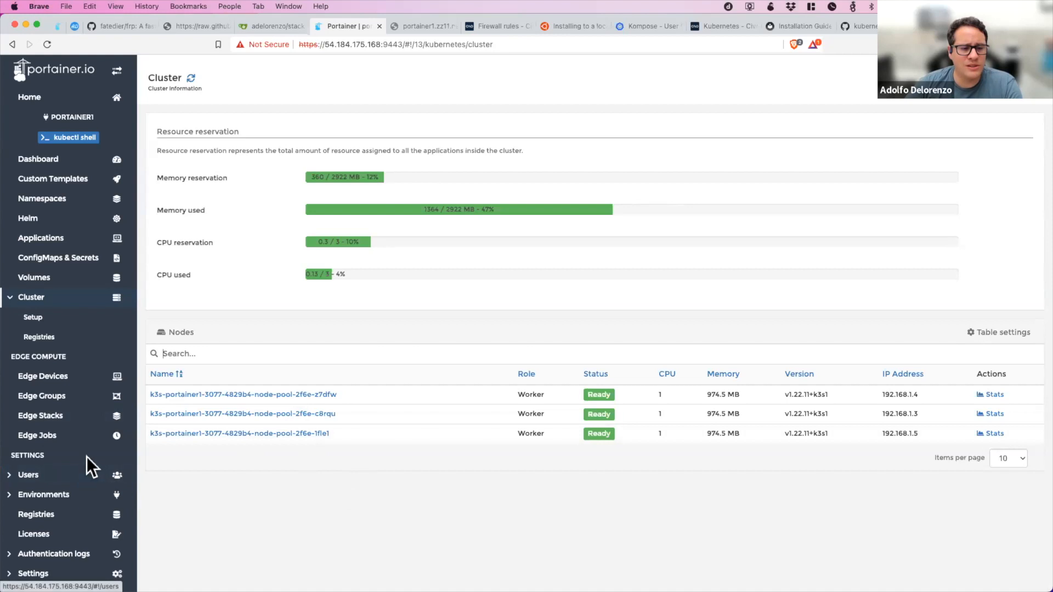
# Check the environment overviews, and open portainer1's cluster setup to review its Kubernetes features and storage options.
pyautogui.click(71, 495)
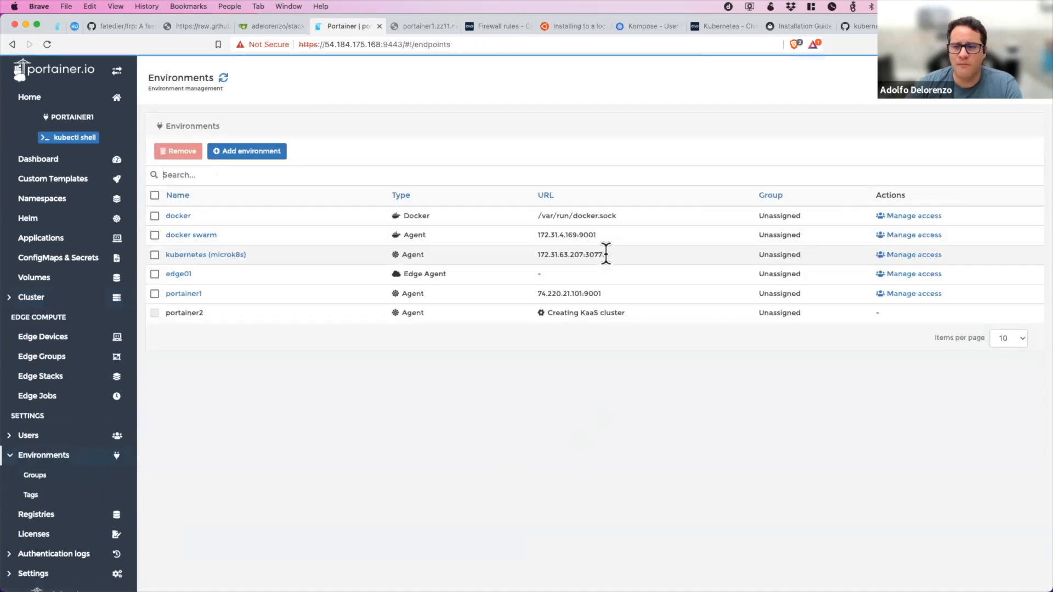
pyautogui.click(52, 104)
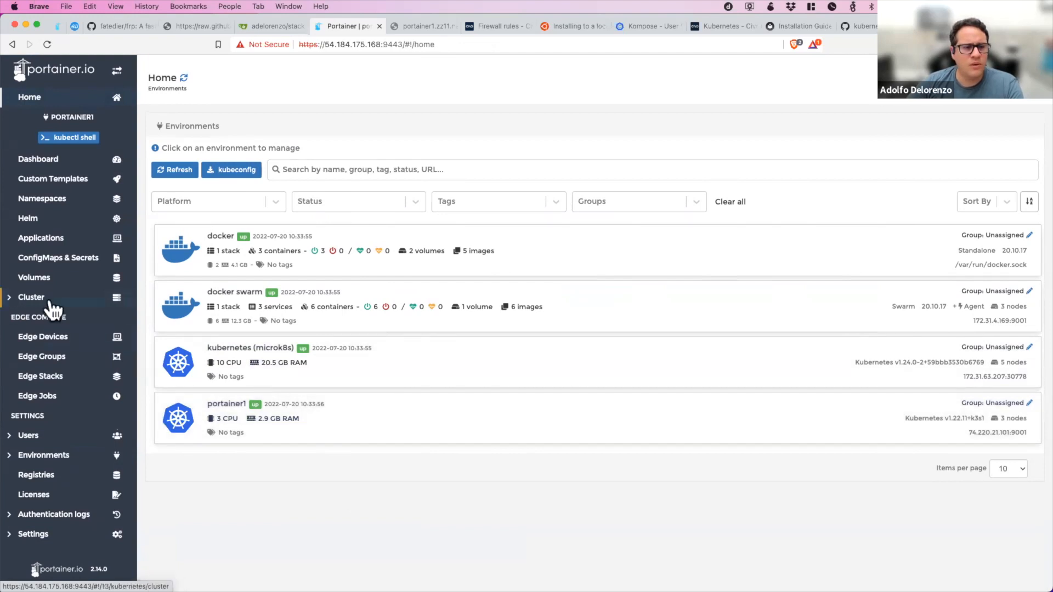
pyautogui.click(21, 302)
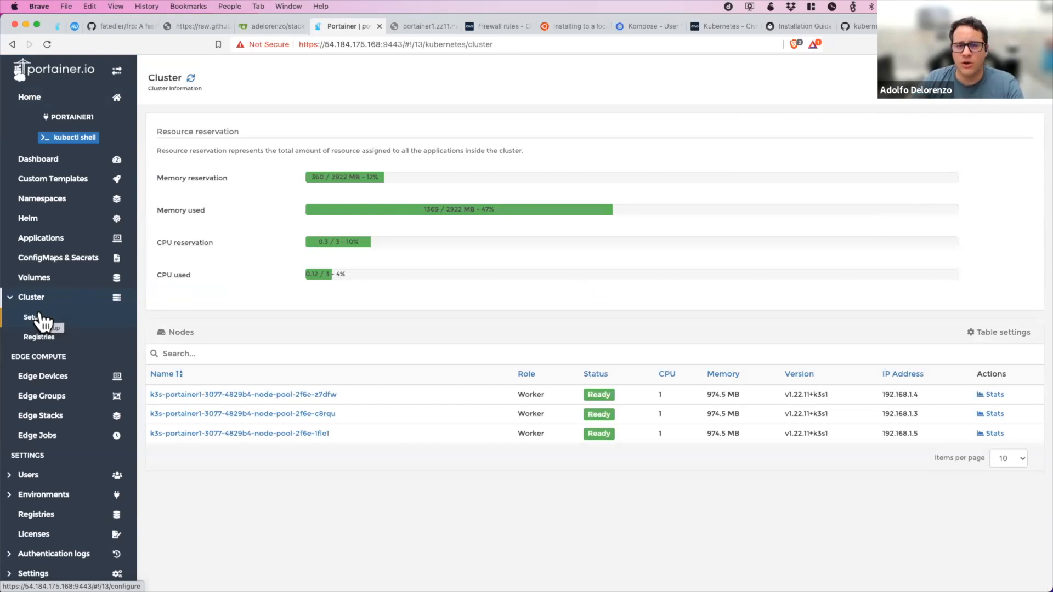
pyautogui.click(40, 318)
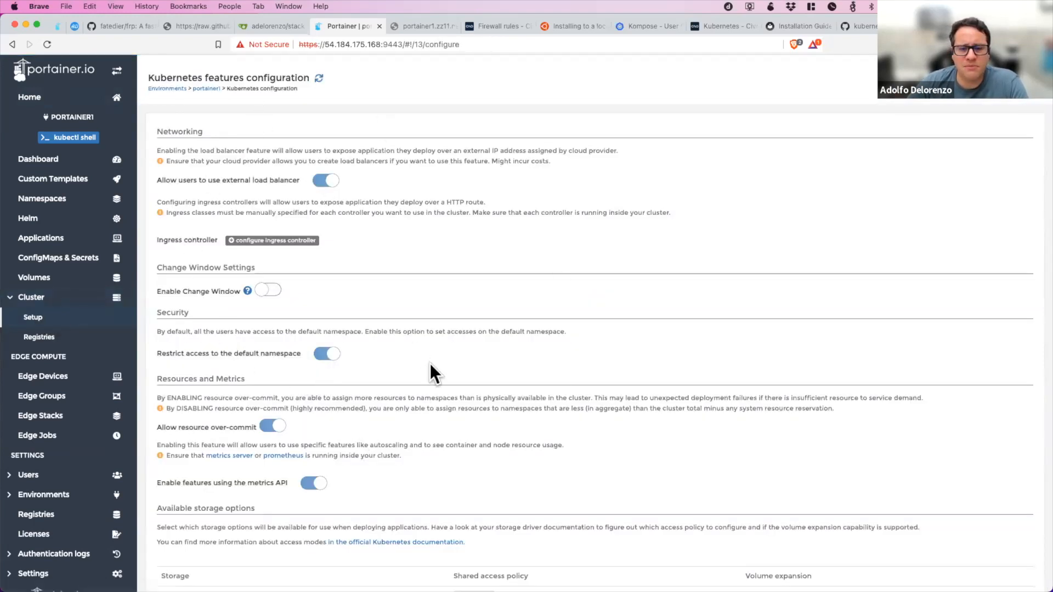
pyautogui.scroll(-4, 428, 357)
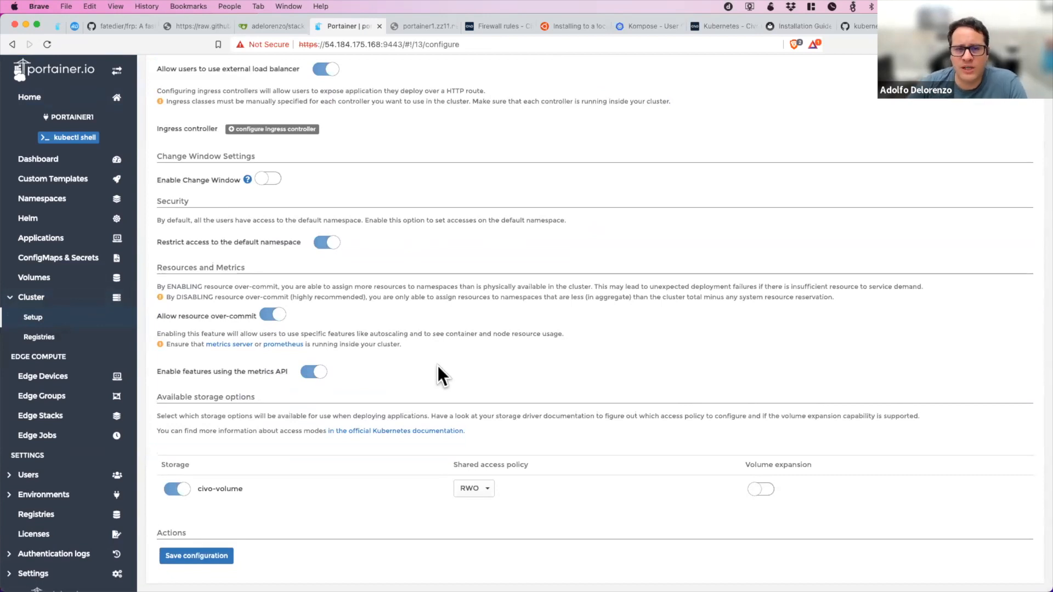
# Switch external load balancer use off and back on, and add an ingress controller entry of type nginx for portainer1.
pyautogui.scroll(4, 437, 366)
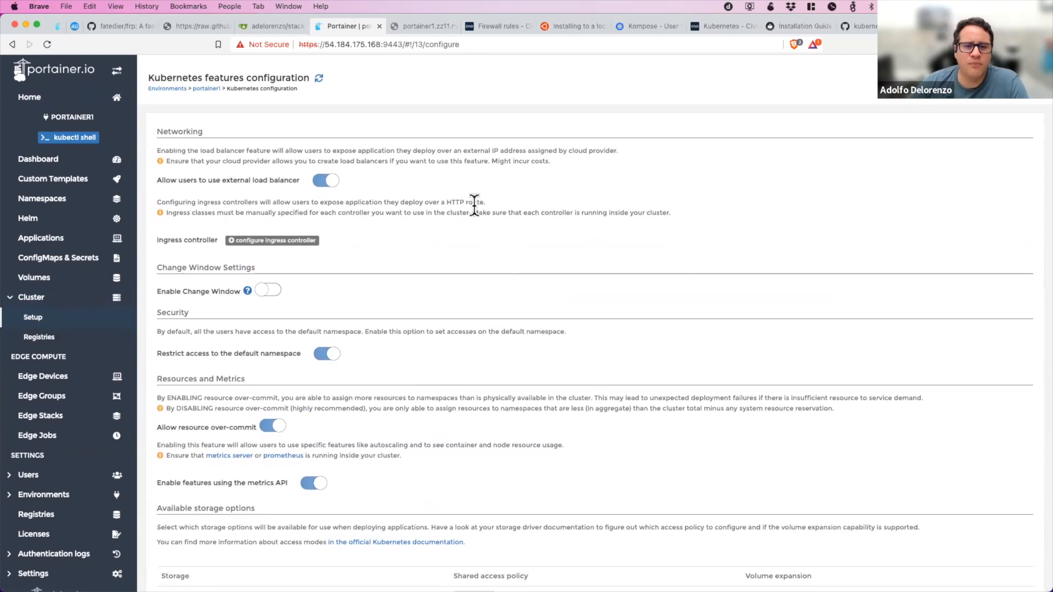
pyautogui.click(329, 181)
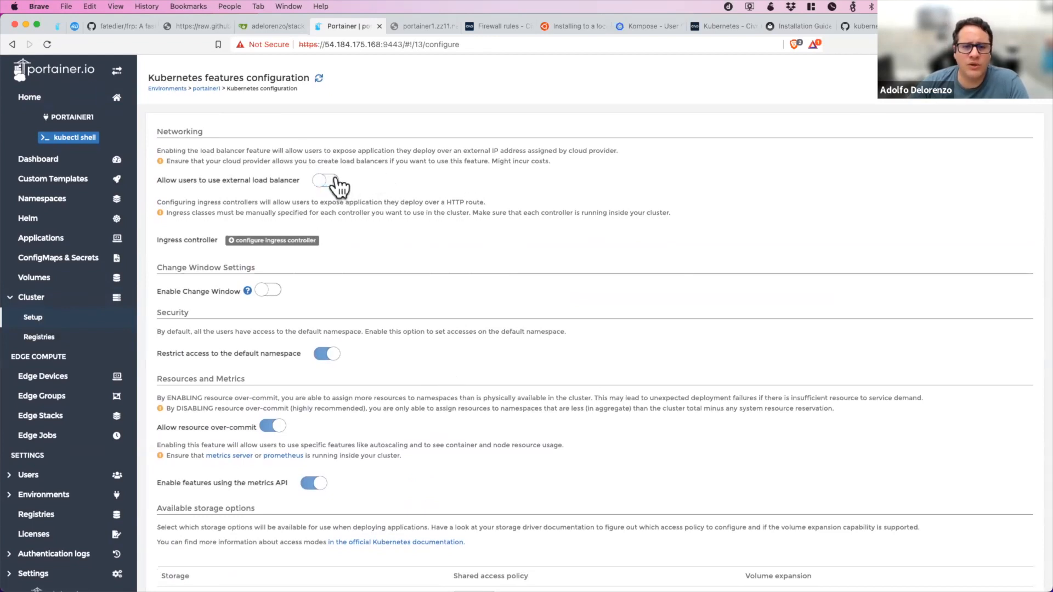
pyautogui.click(326, 181)
pyautogui.click(303, 242)
pyautogui.click(447, 259)
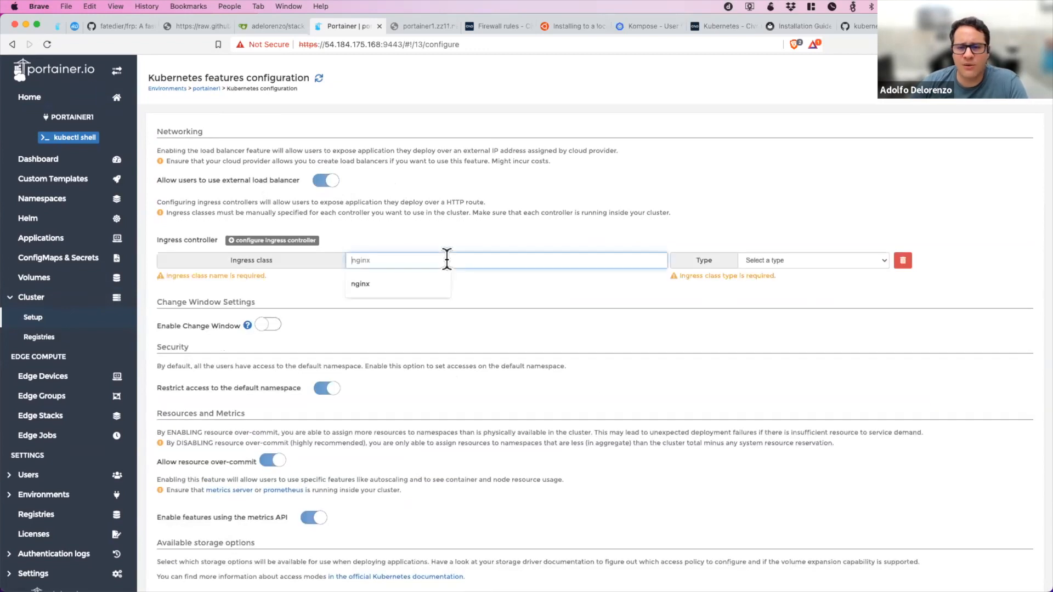
pyautogui.click(478, 282)
pyautogui.scroll(-1, 478, 282)
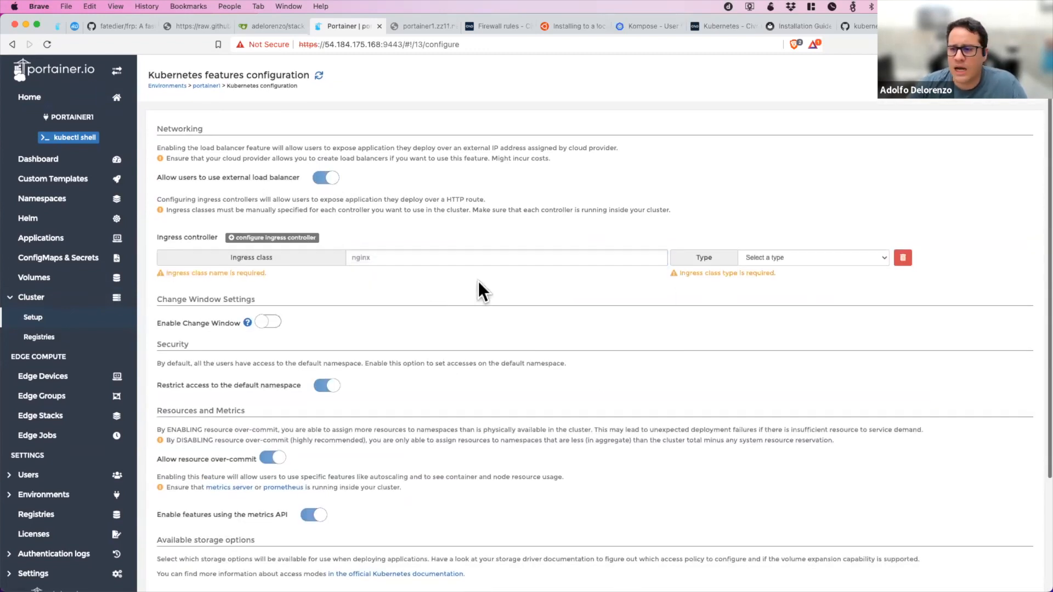
pyautogui.click(791, 260)
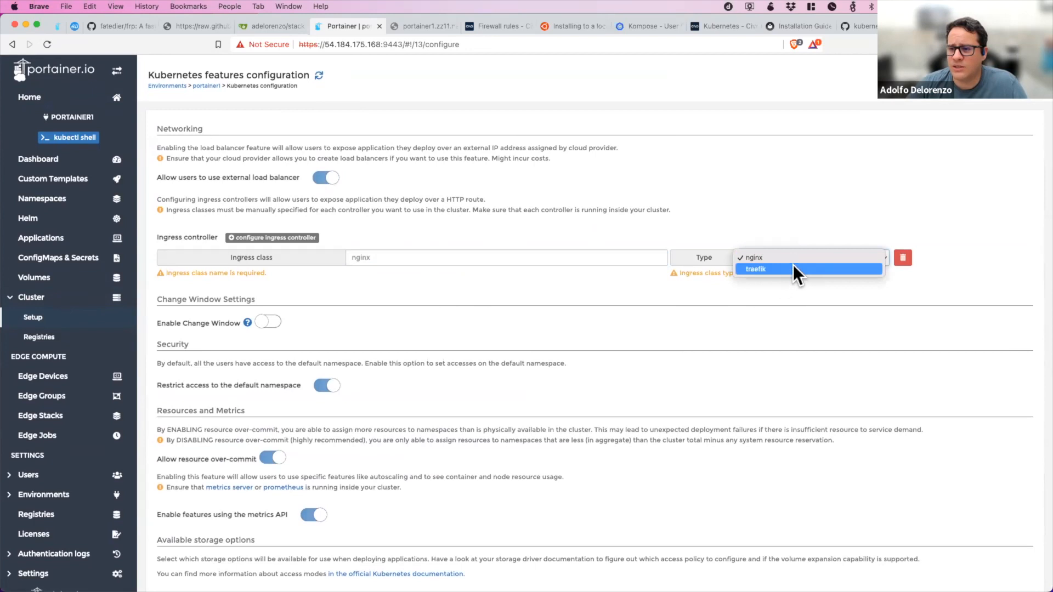
pyautogui.click(791, 256)
pyautogui.scroll(-3, 532, 286)
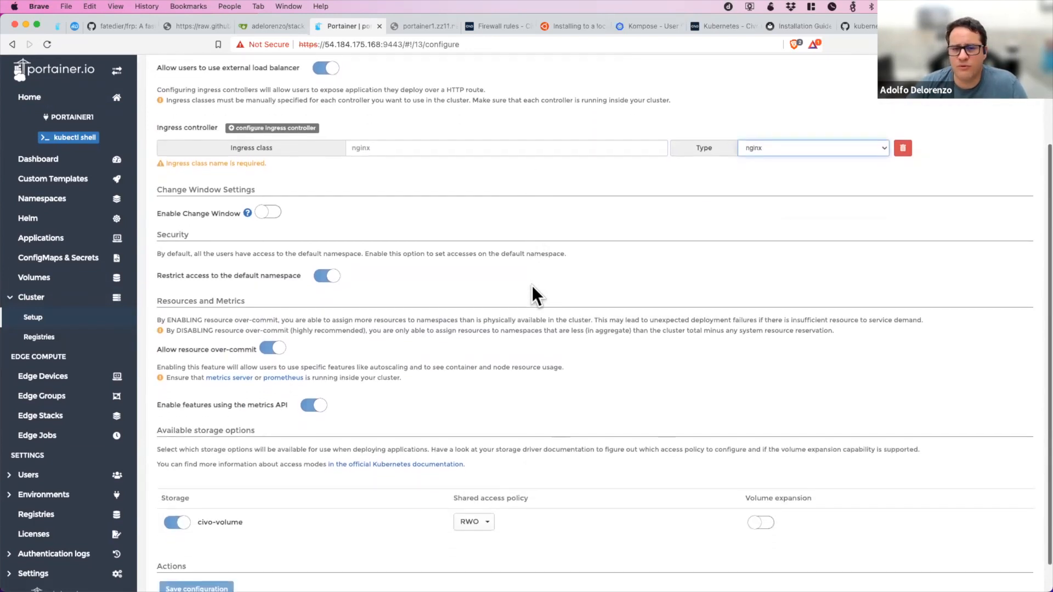
# Disable resource over-commit for the cluster and set the system resource reservation to 10%.
pyautogui.scroll(-3, 531, 286)
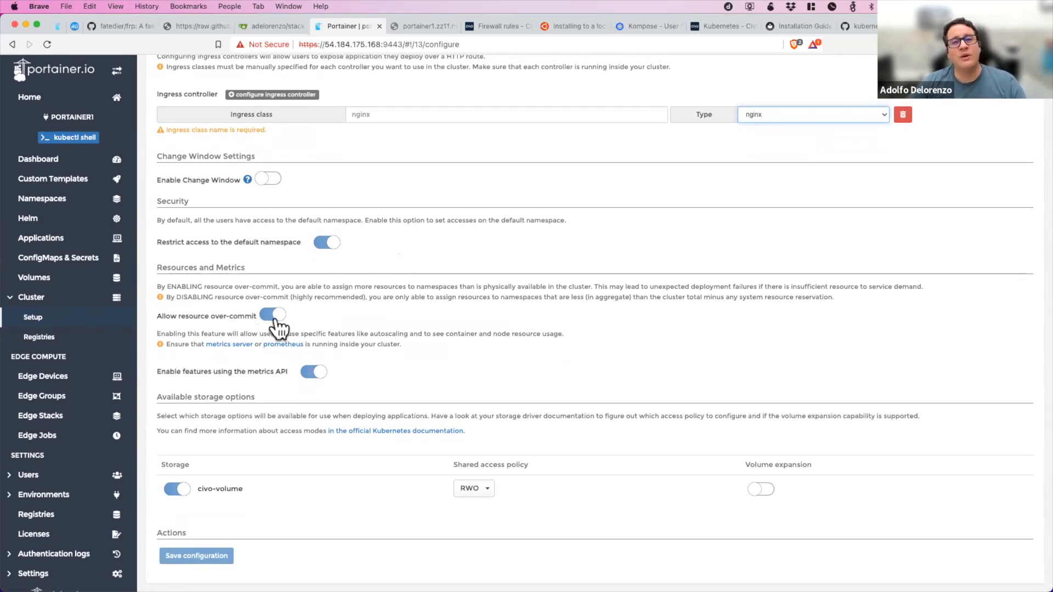
pyautogui.click(273, 315)
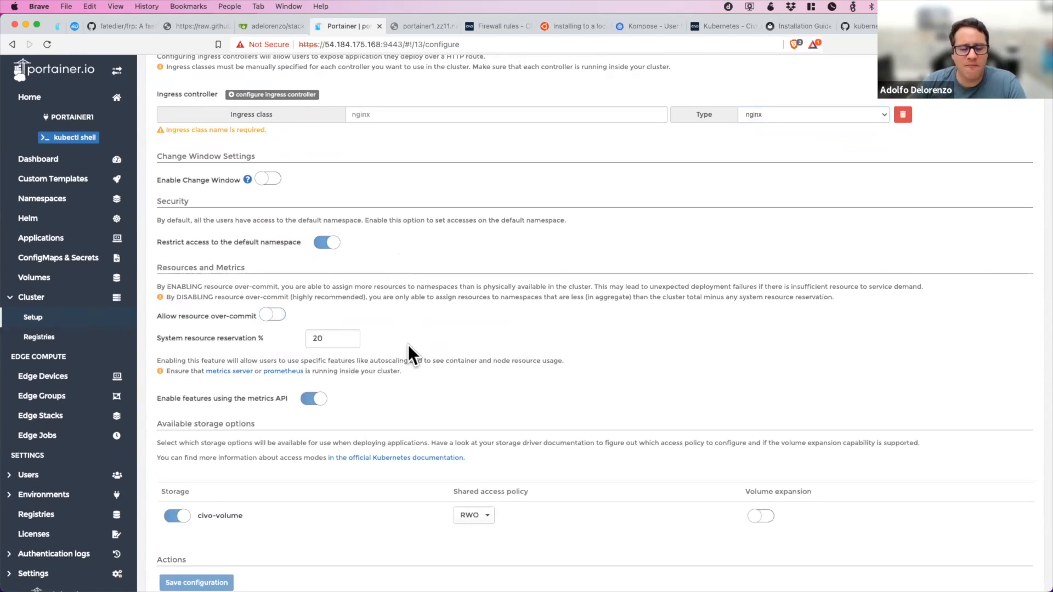
pyautogui.click(339, 339)
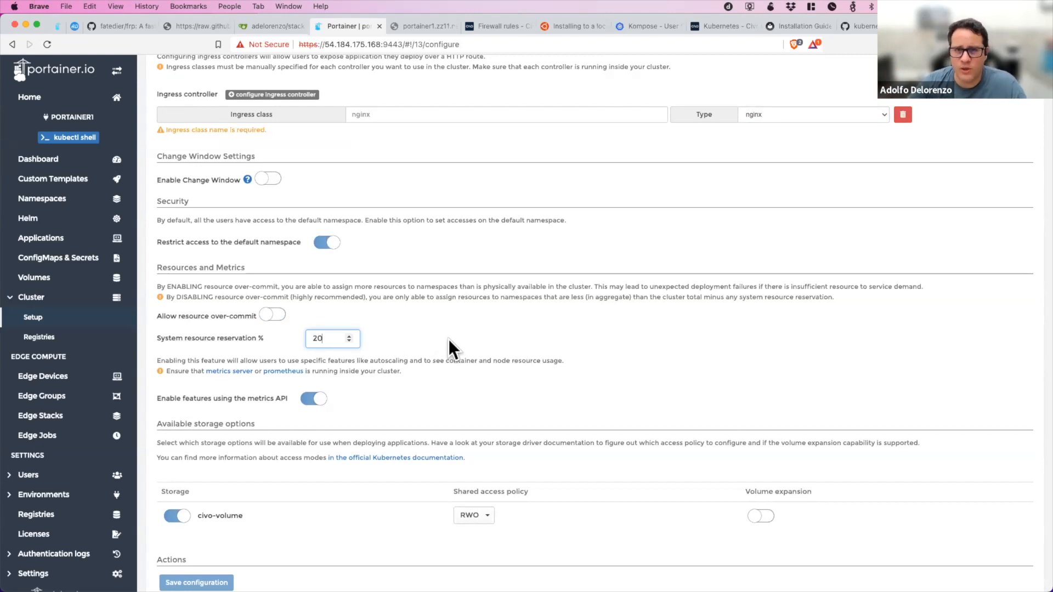
pyautogui.press('BackSpace')
pyautogui.press('BackSpace')
pyautogui.write('10')
pyautogui.press('BackSpace')
pyautogui.press('BackSpace')
pyautogui.write('10')
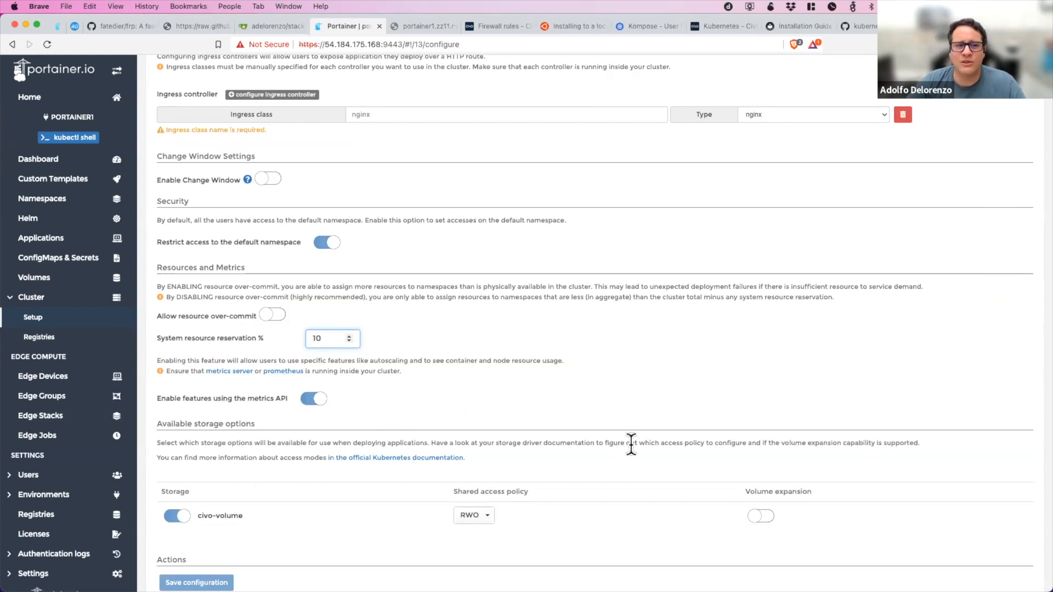
pyautogui.scroll(-1, 534, 419)
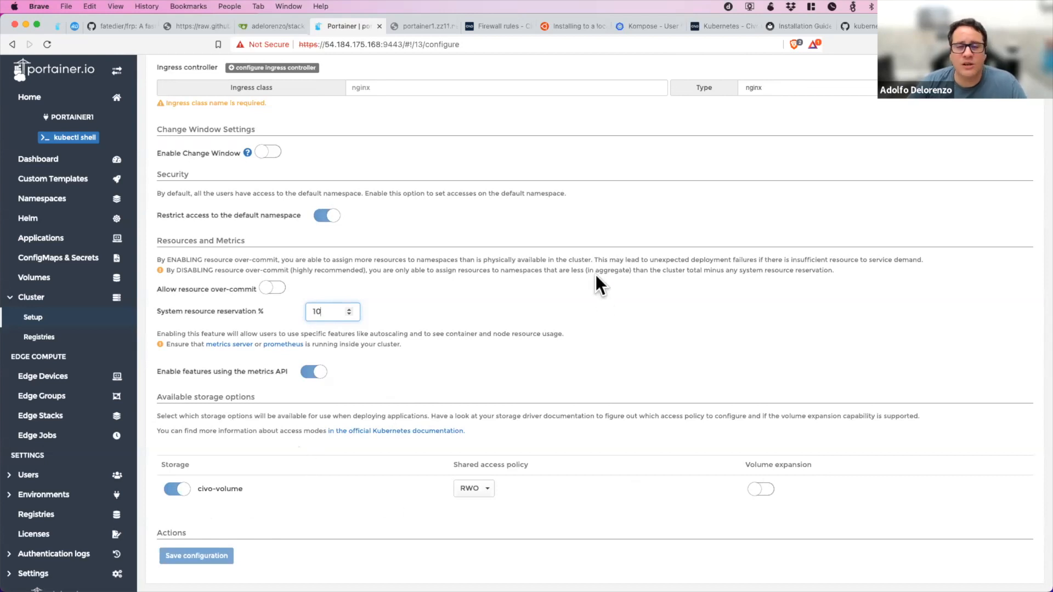
# Review portainer1's environment registries and the registry creation form, and return to the global registries list without adding one.
pyautogui.scroll(5, 311, 379)
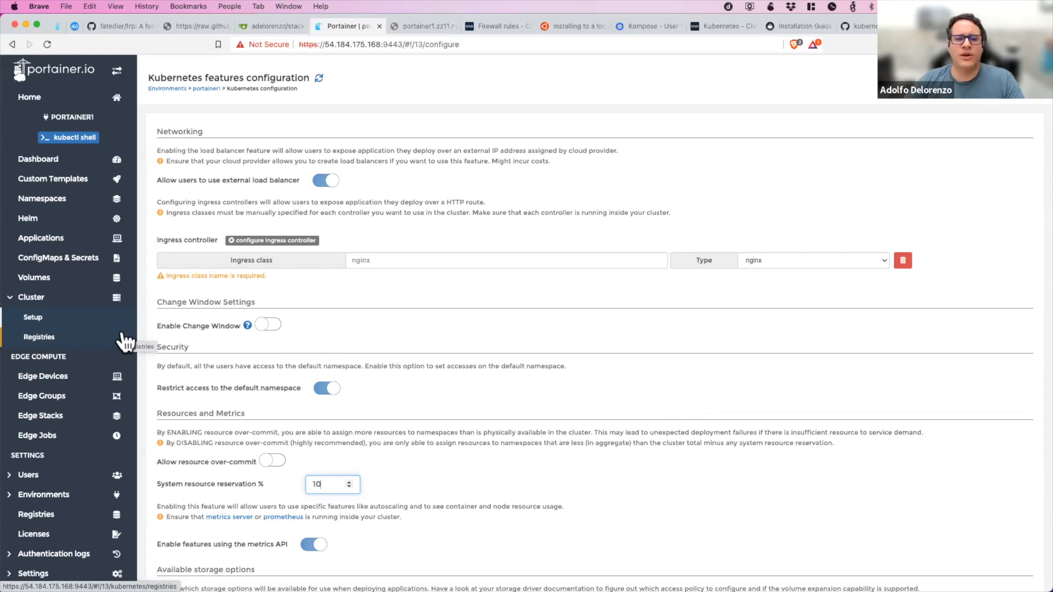
pyautogui.click(92, 335)
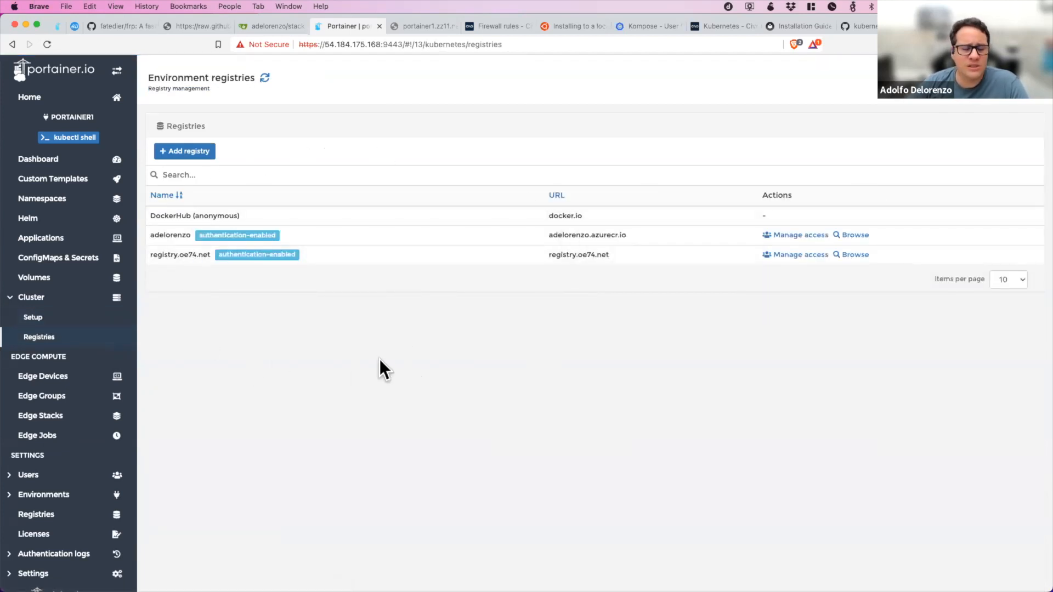
pyautogui.scroll(-1, 96, 433)
pyautogui.scroll(1, 98, 425)
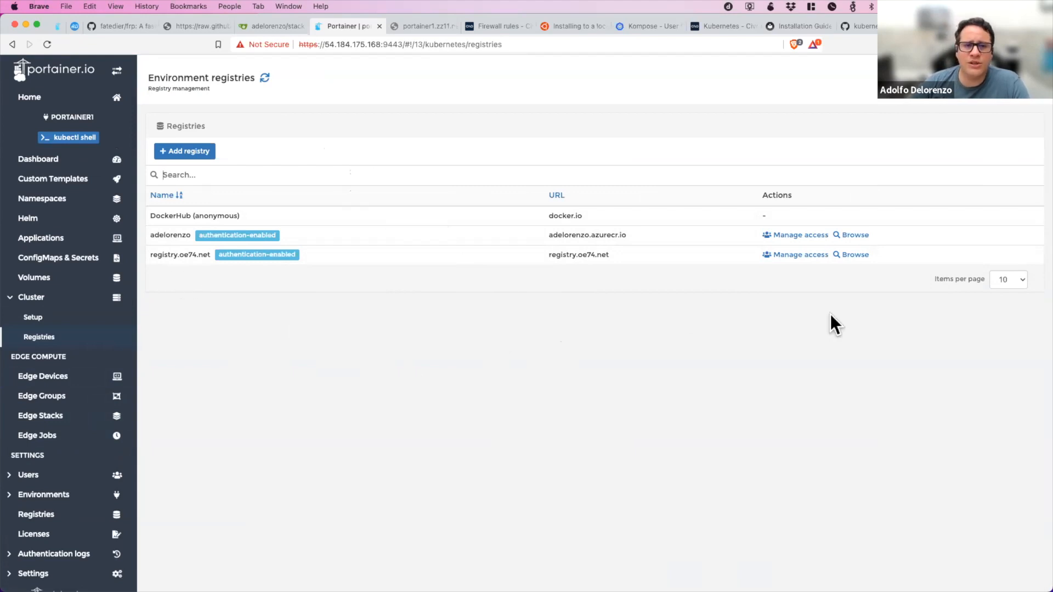
pyautogui.click(188, 153)
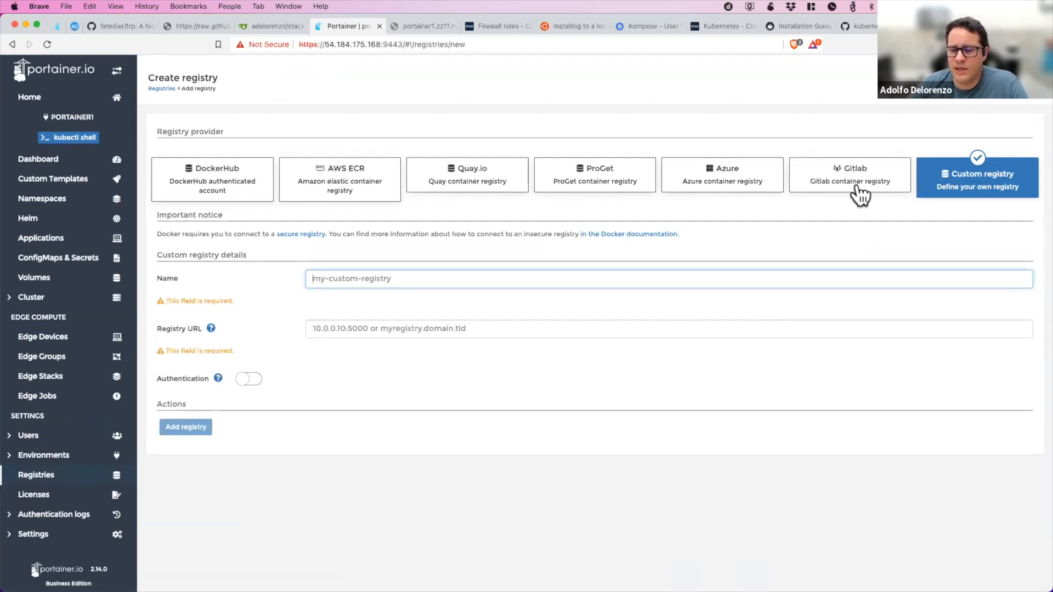
pyautogui.click(162, 89)
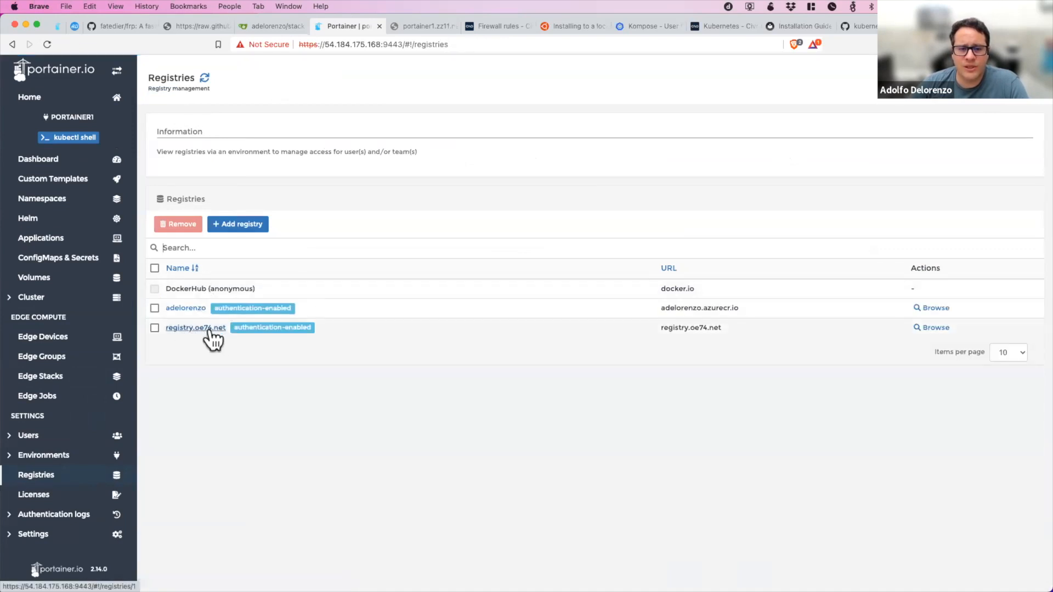
# Browse the repositories in registry.oe74.net and open the listadecompras repository.
pyautogui.click(932, 329)
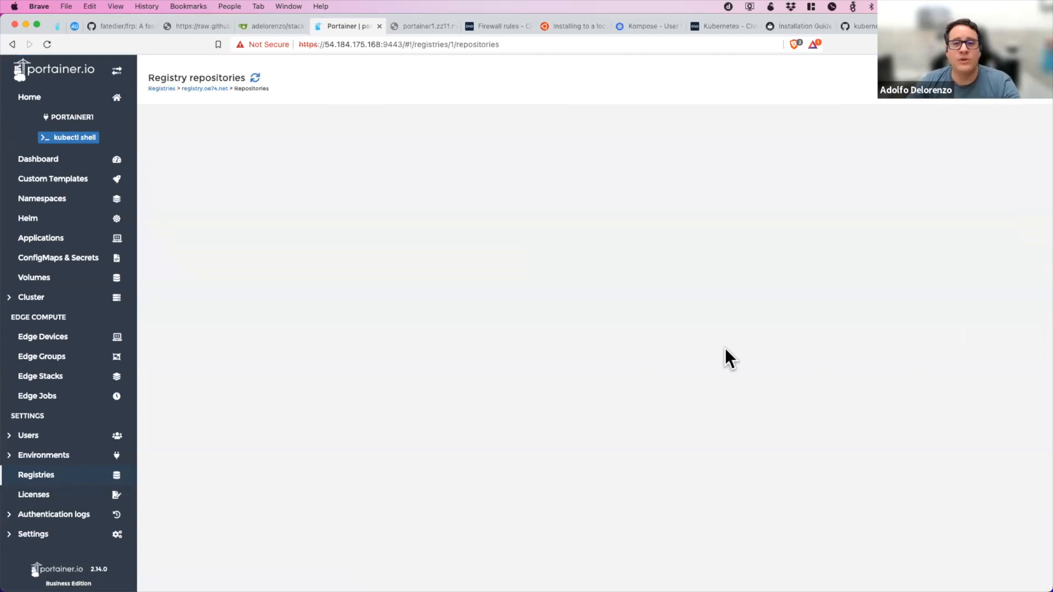
pyautogui.scroll(-2, 291, 335)
pyautogui.scroll(1, 303, 332)
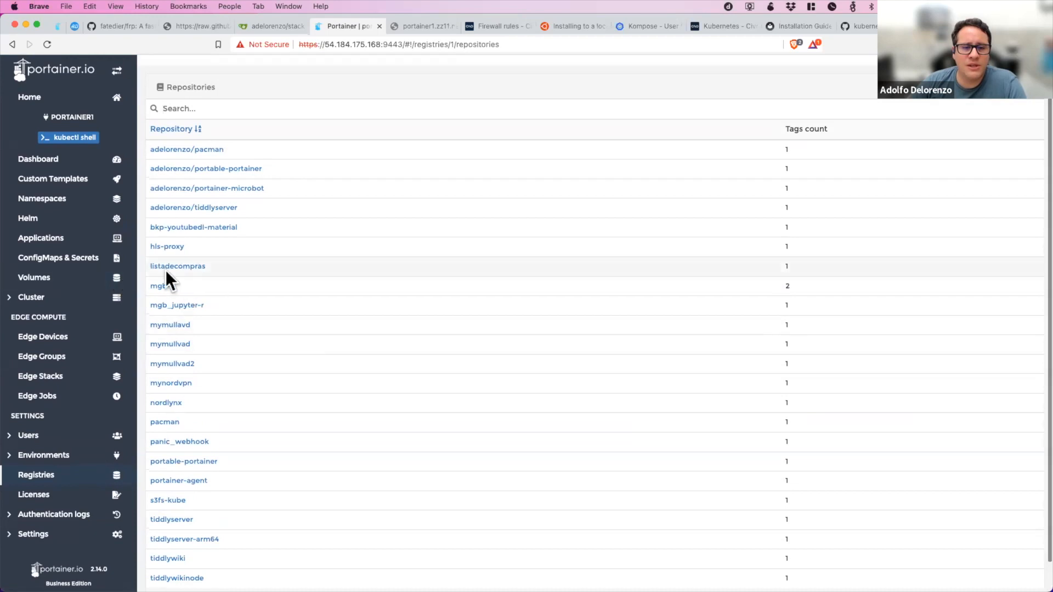
pyautogui.scroll(-1, 169, 268)
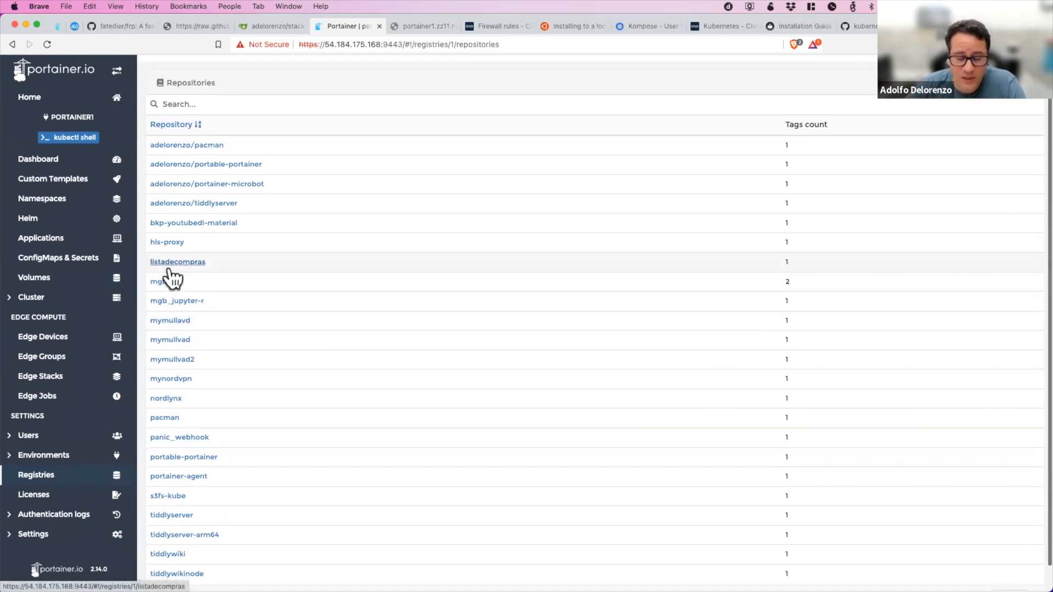
pyautogui.click(170, 266)
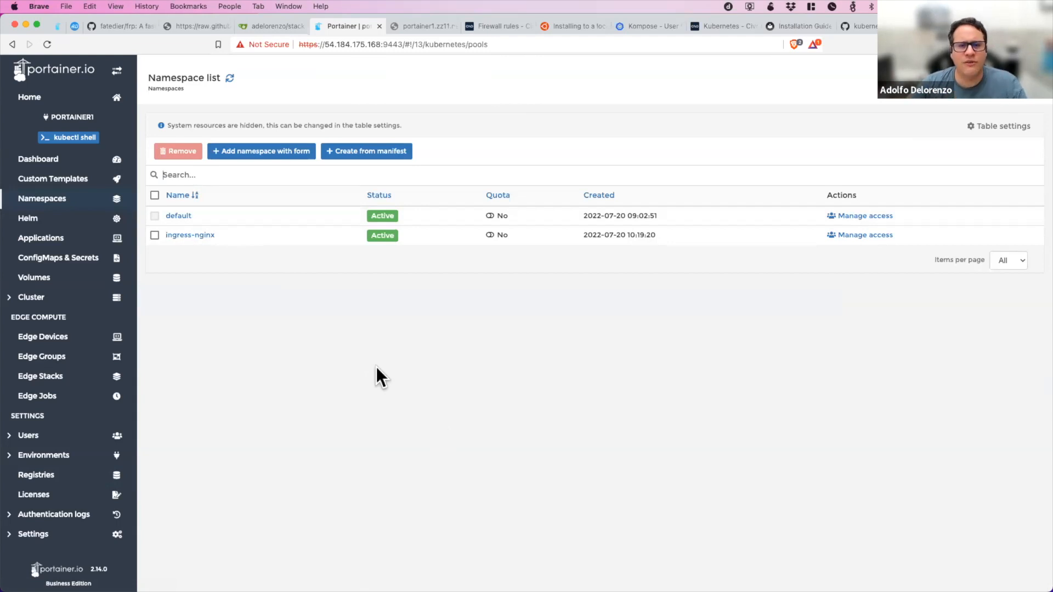
# Start a form-based namespace in the portainer1 environment and name it portainer1.
pyautogui.click(289, 158)
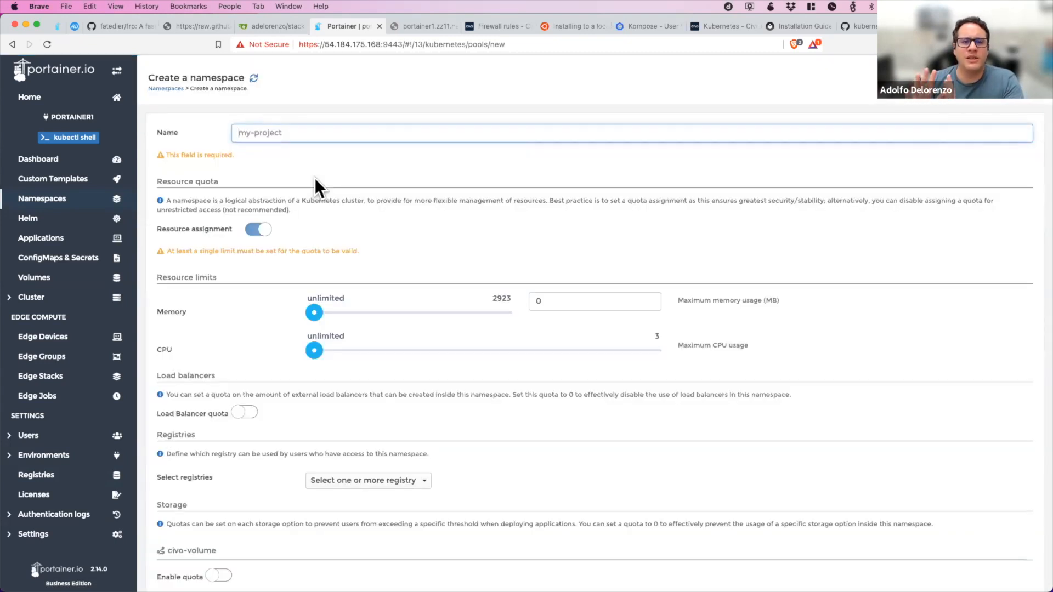
pyautogui.write('portainer')
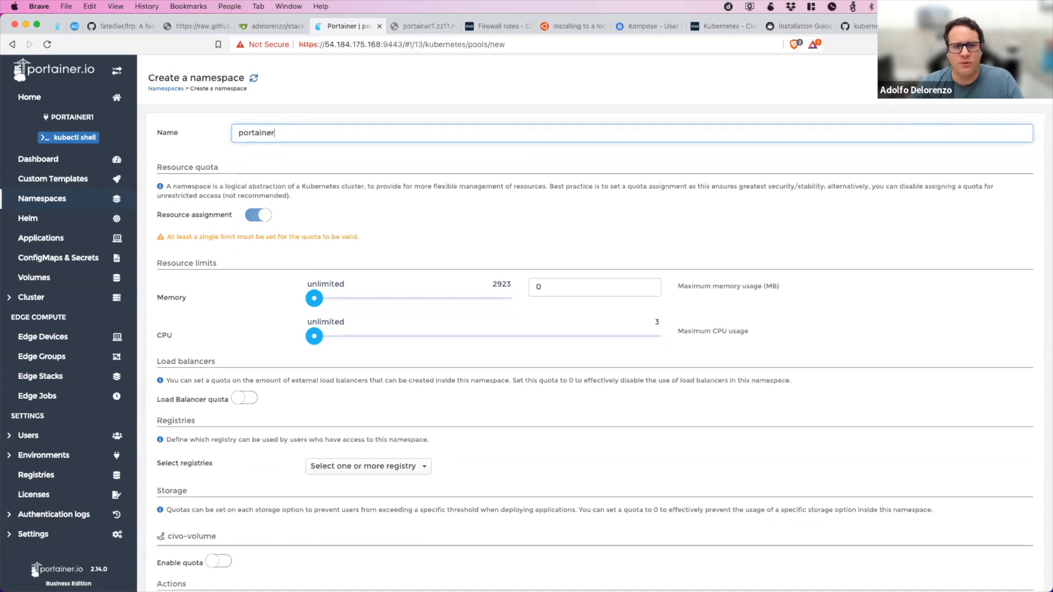
pyautogui.write('1')
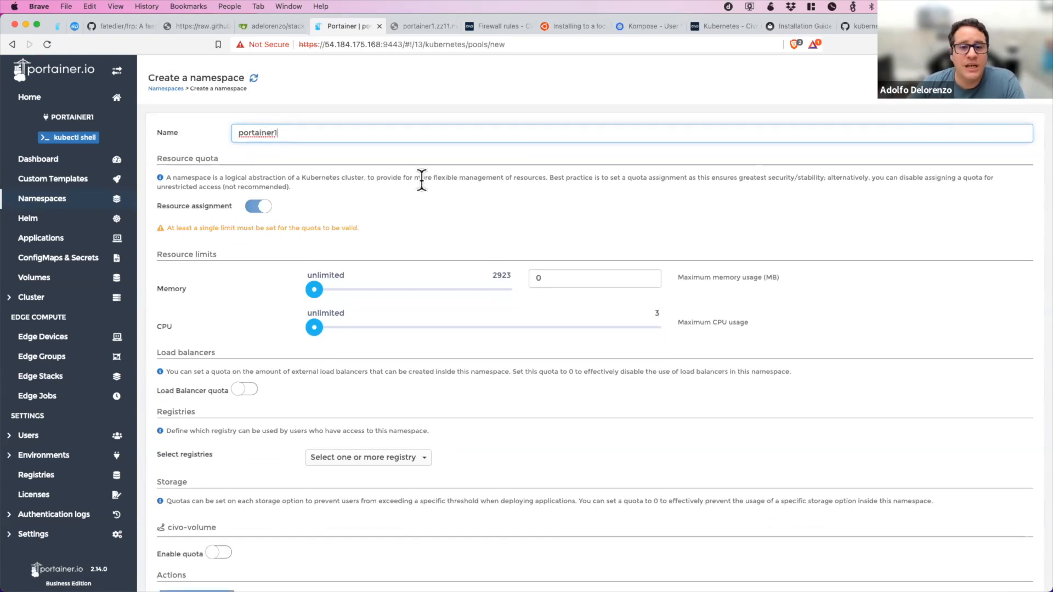
pyautogui.scroll(-2, 488, 256)
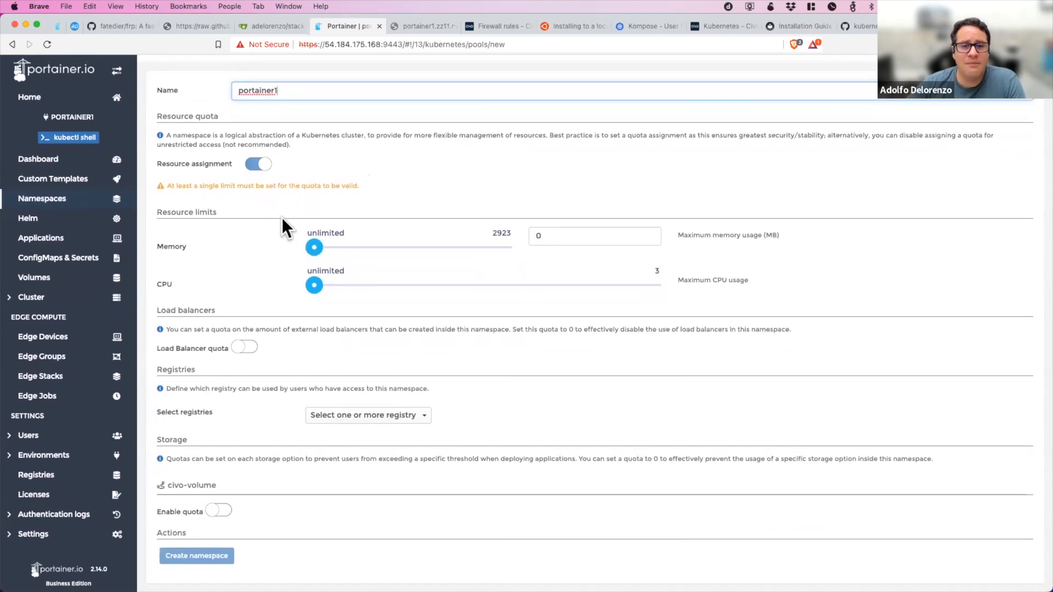
pyautogui.moveTo(313, 247)
pyautogui.mouseDown()
pyautogui.moveTo(425, 243)
pyautogui.moveTo(294, 239)
pyautogui.mouseUp()
pyautogui.moveTo(315, 286)
pyautogui.mouseDown()
pyautogui.moveTo(415, 282)
pyautogui.moveTo(305, 281)
pyautogui.mouseUp()
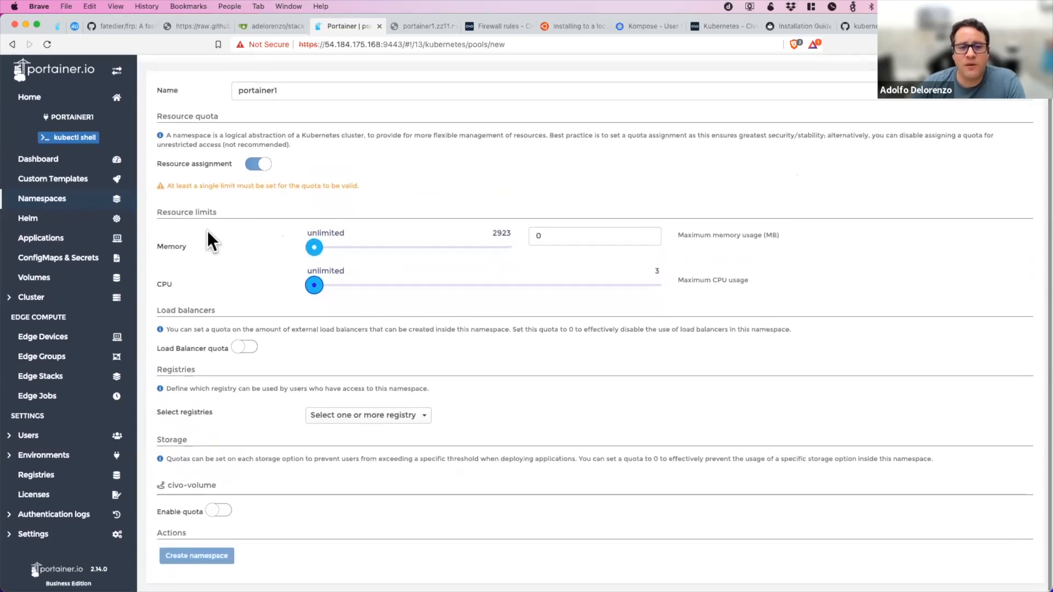
pyautogui.click(251, 349)
pyautogui.click(251, 348)
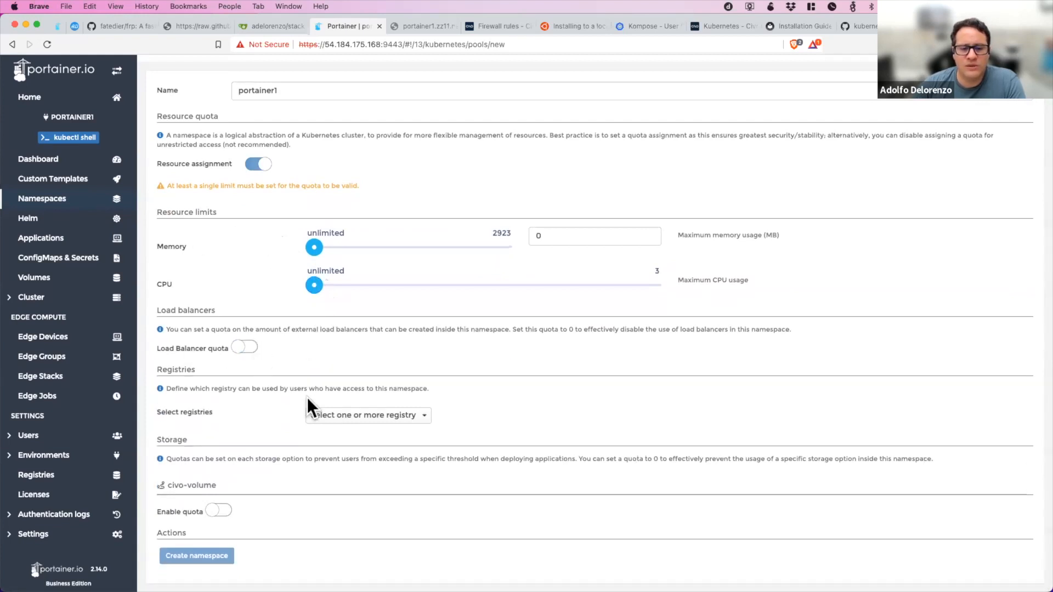
# Assign registry.oe74.net to the namespace and enable a civo-volume storage quota with a maximum usage of 30 GB.
pyautogui.click(390, 415)
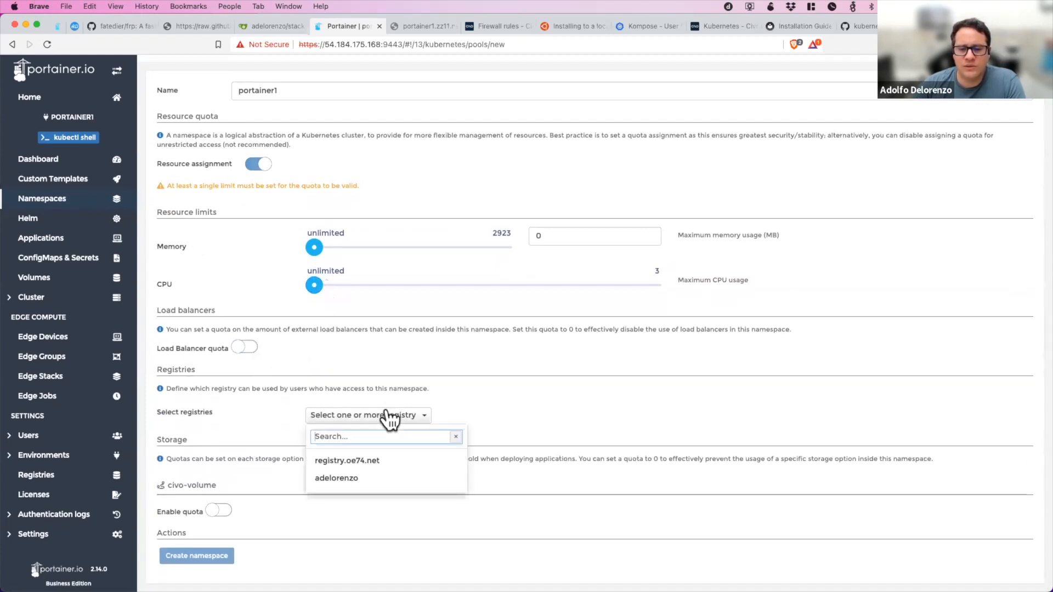
pyautogui.click(354, 462)
pyautogui.click(216, 518)
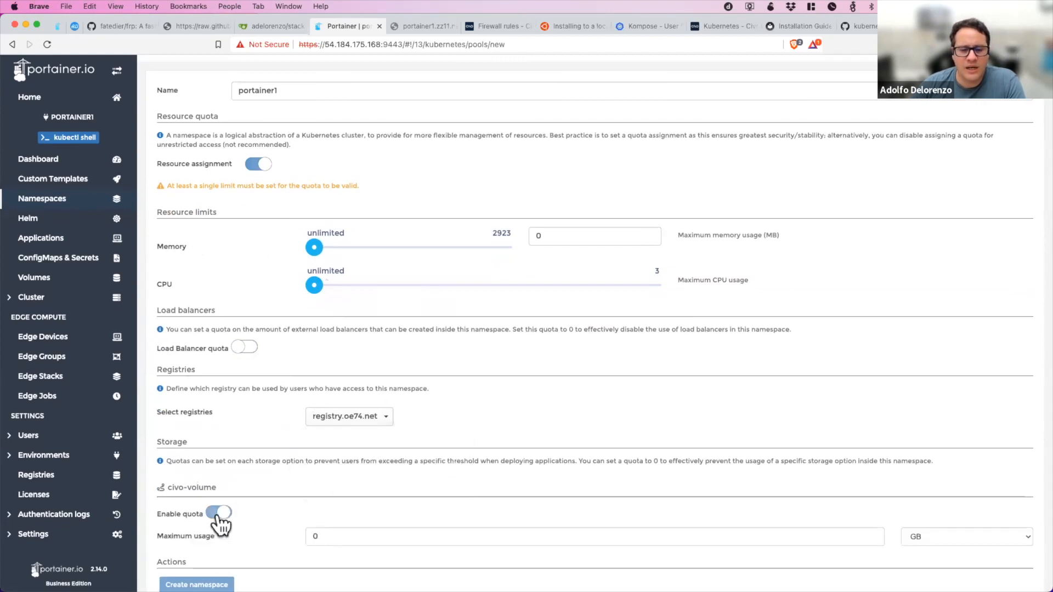
pyautogui.scroll(-1, 266, 512)
pyautogui.click(335, 506)
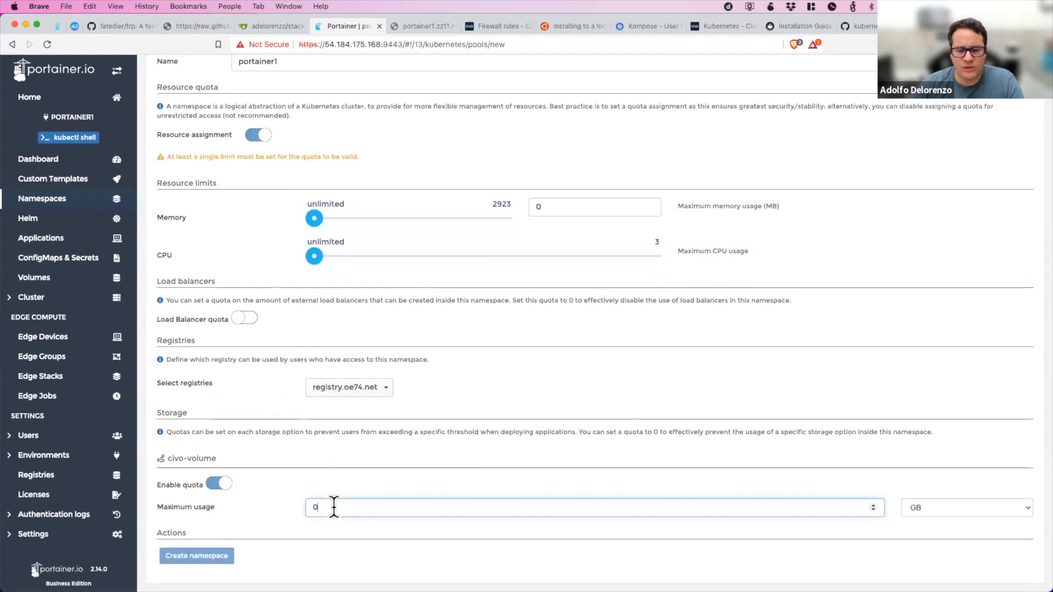
pyautogui.write('2030')
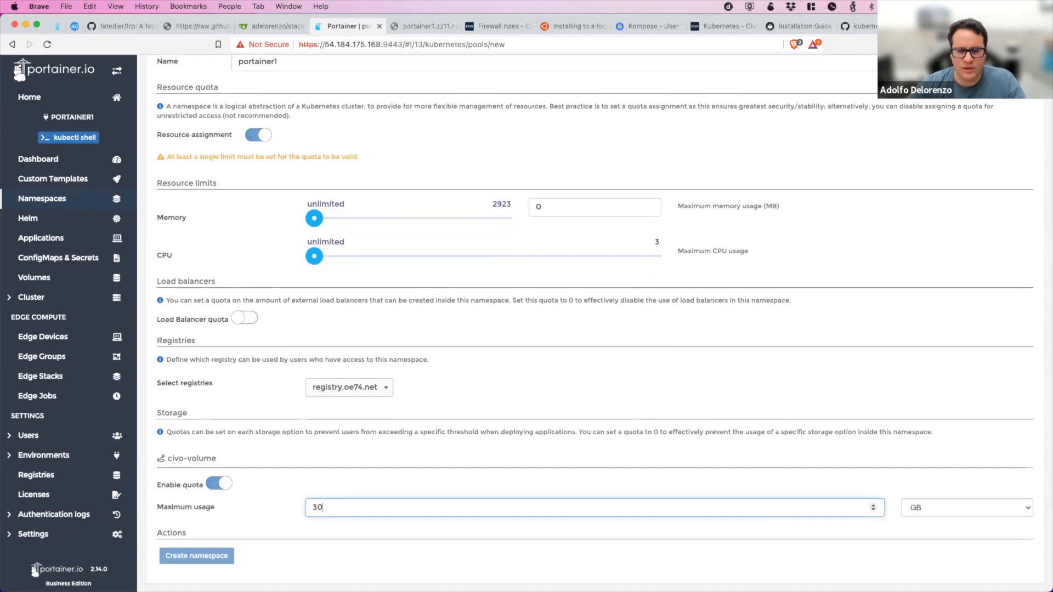
# Set the namespace's memory limit to the maximum of 2923 MB.
pyautogui.scroll(2, 334, 425)
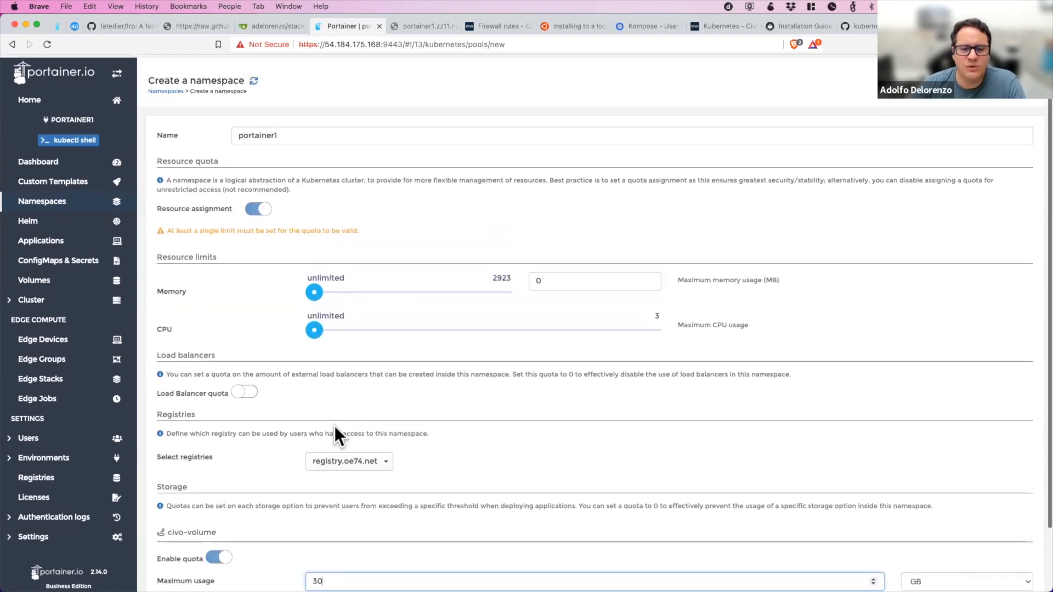
pyautogui.scroll(-2, 333, 426)
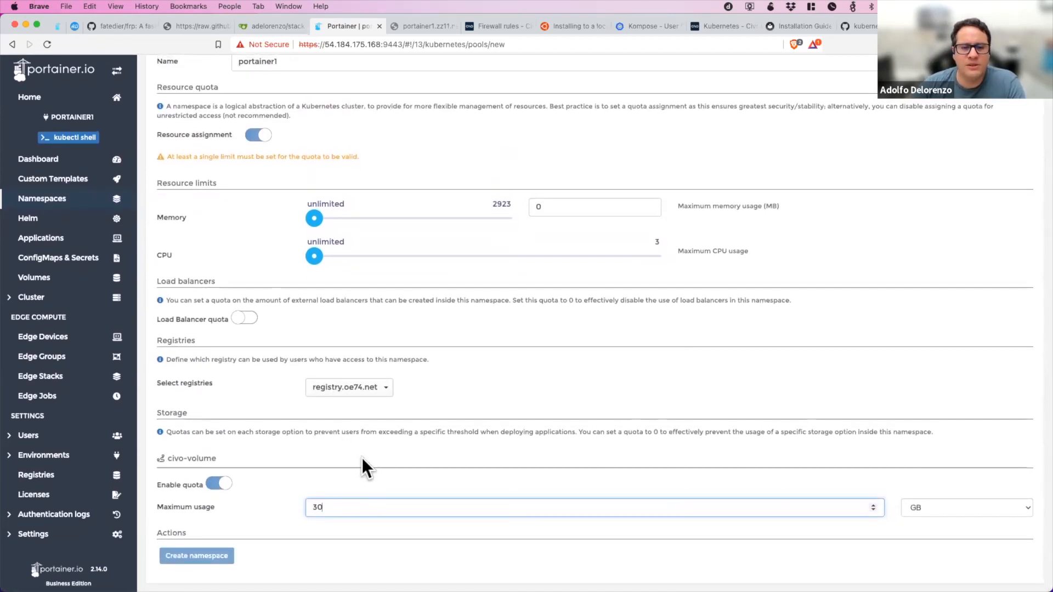
pyautogui.scroll(1, 362, 460)
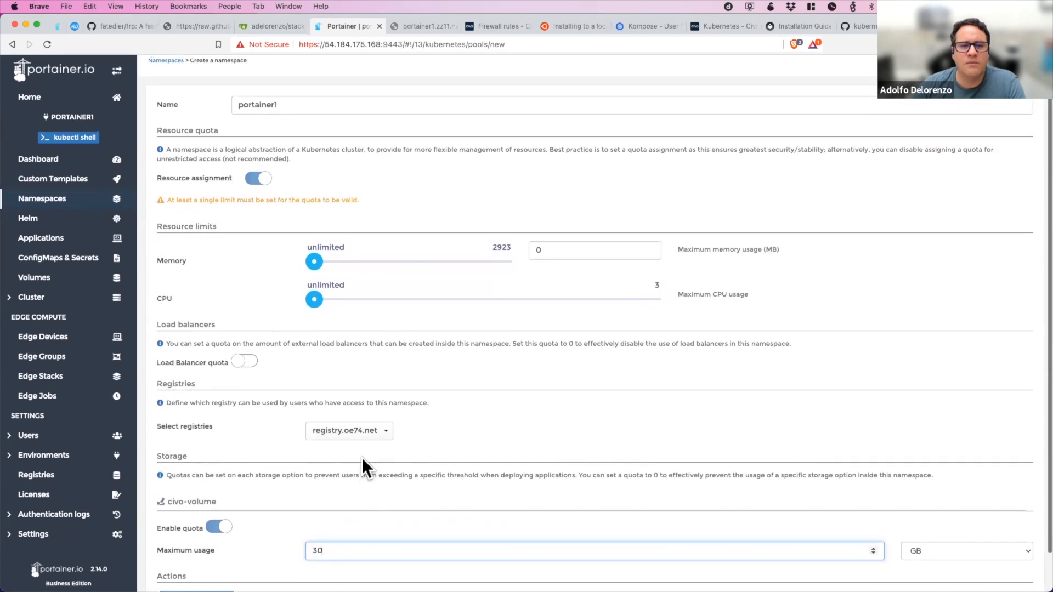
pyautogui.scroll(-1, 361, 459)
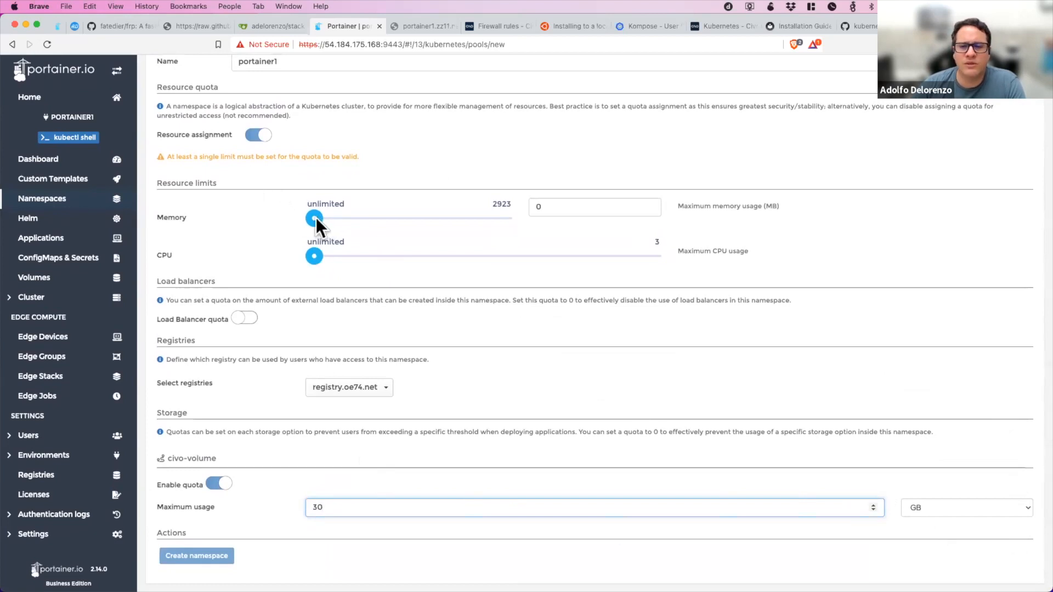
pyautogui.moveTo(315, 217); pyautogui.dragTo(551, 211)
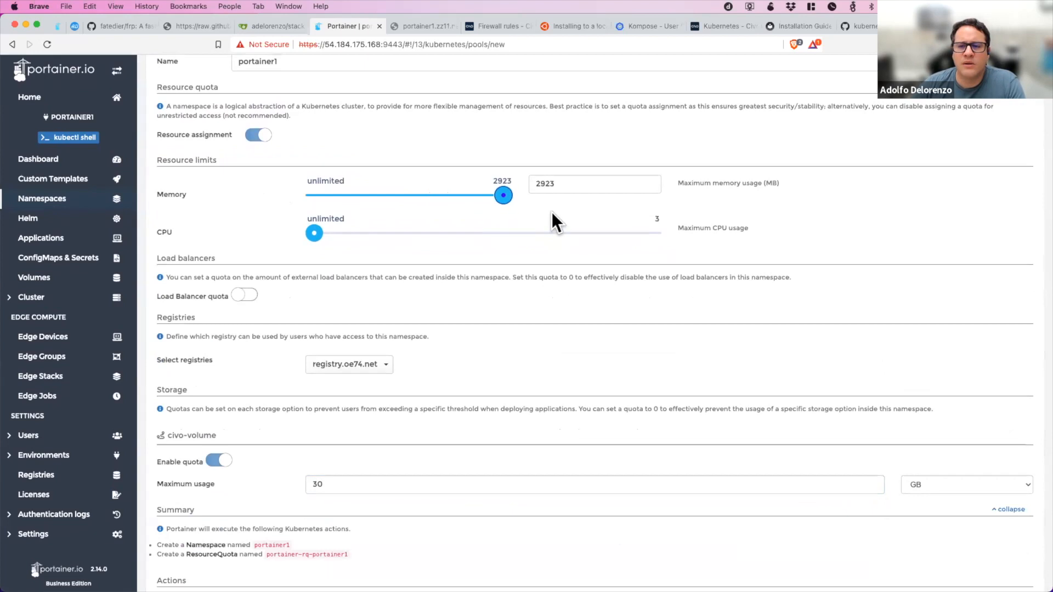
# Review the namespace settings and create the portainer1 namespace.
pyautogui.scroll(3, 243, 277)
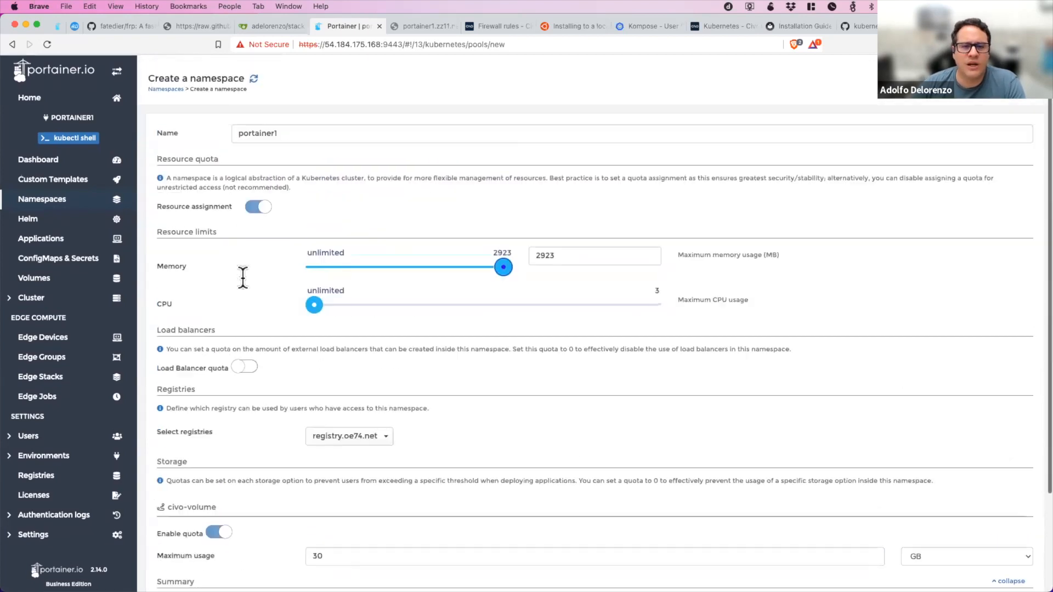
pyautogui.scroll(-5, 243, 276)
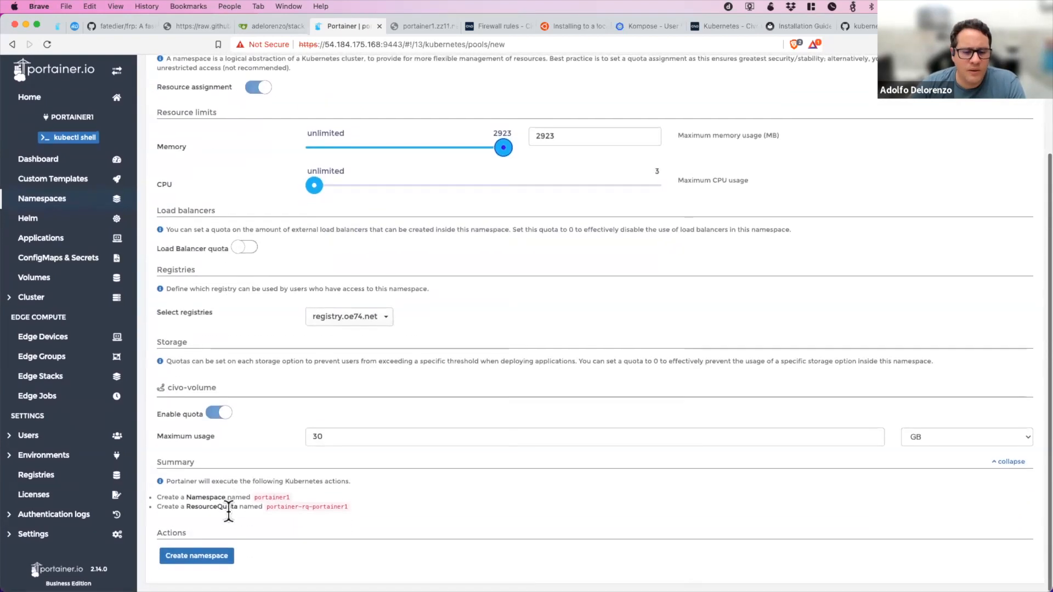
pyautogui.click(209, 556)
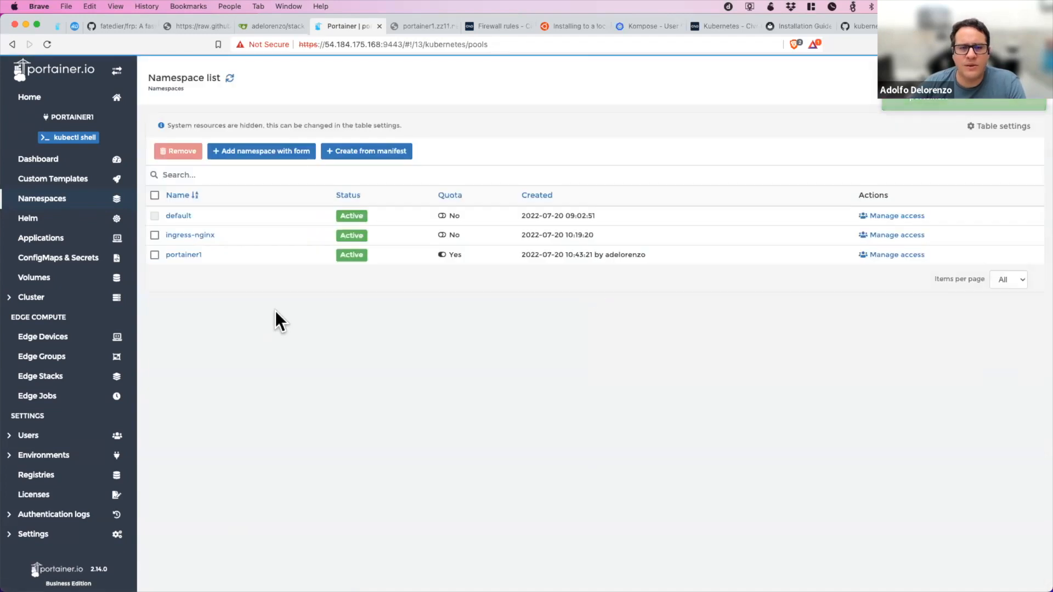
# Enable the load balancer quota on the portainer1 namespace with a maximum of 2 load balancers and update the namespace.
pyautogui.click(172, 256)
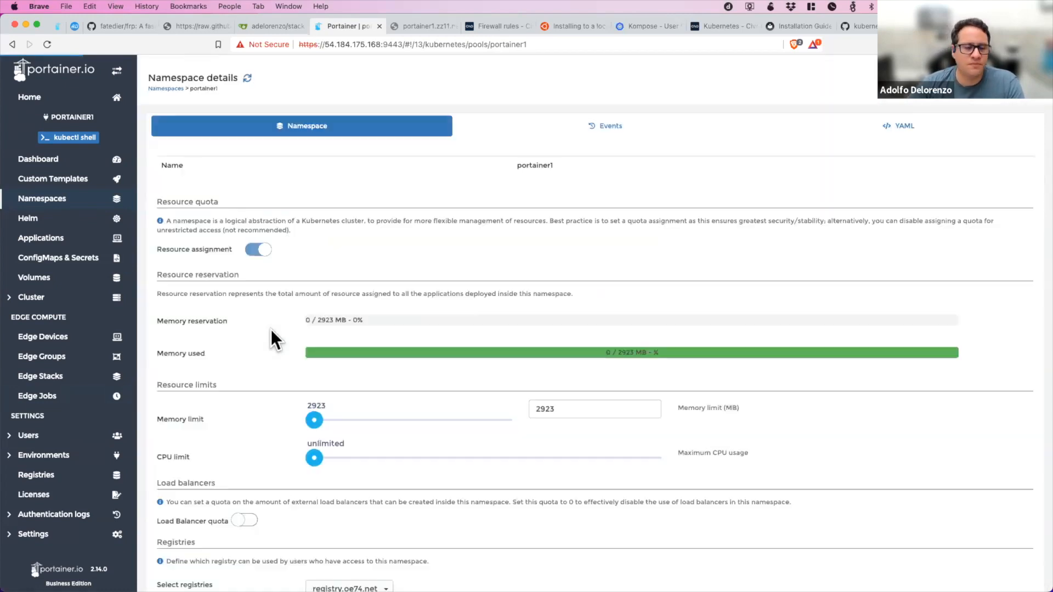
pyautogui.scroll(-5, 271, 329)
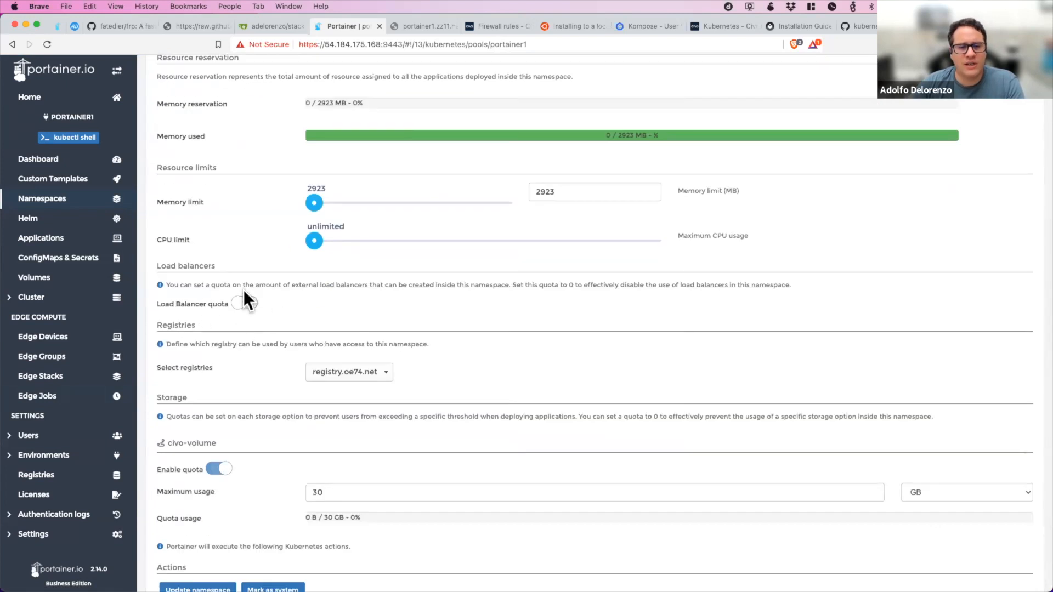
pyautogui.scroll(-1, 250, 307)
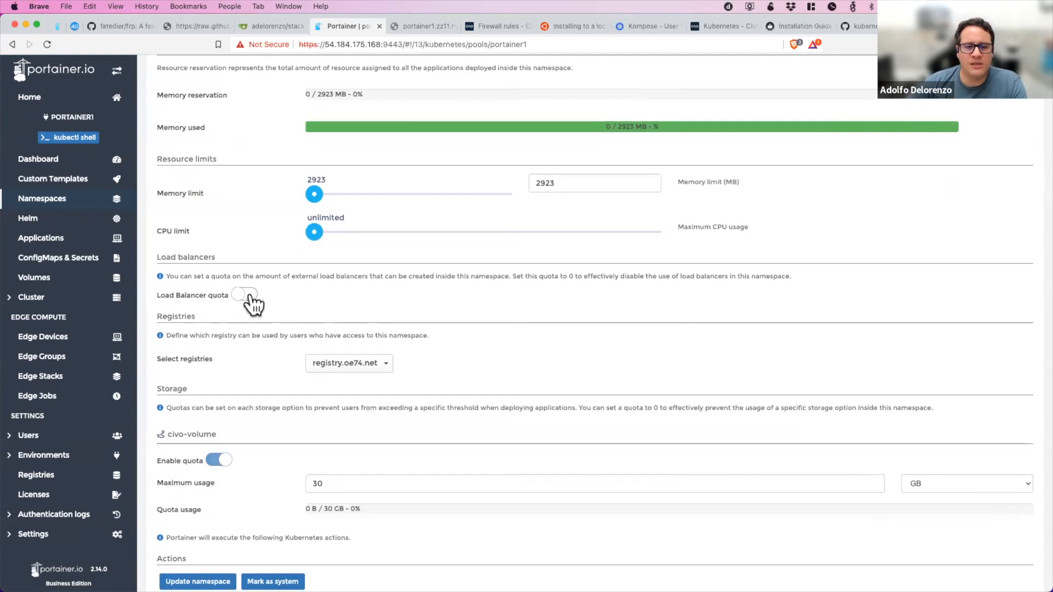
pyautogui.click(249, 296)
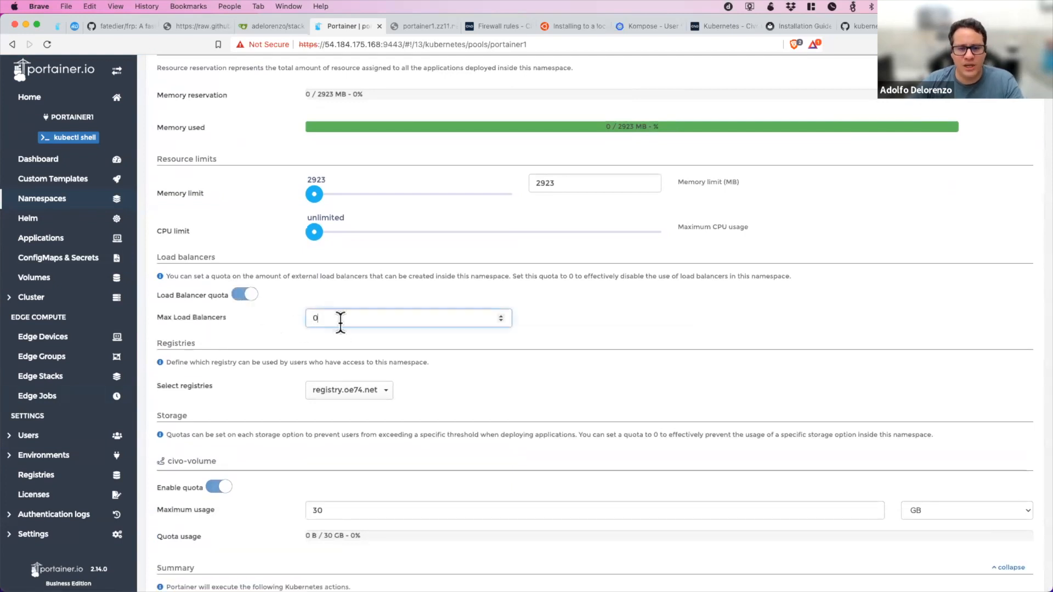
pyautogui.press('BackSpace')
pyautogui.write('2')
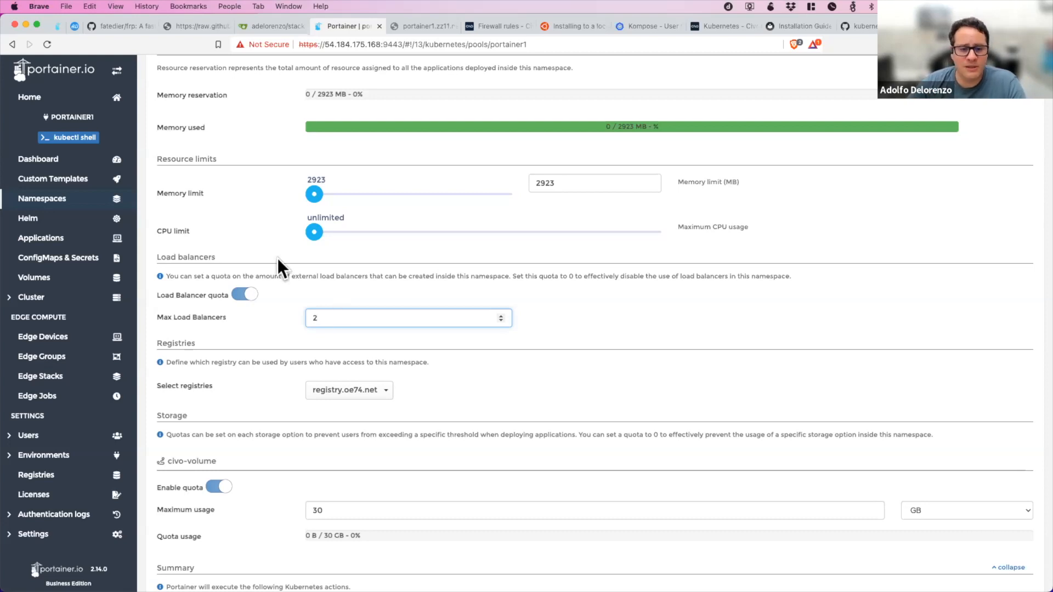
pyautogui.scroll(-3, 297, 438)
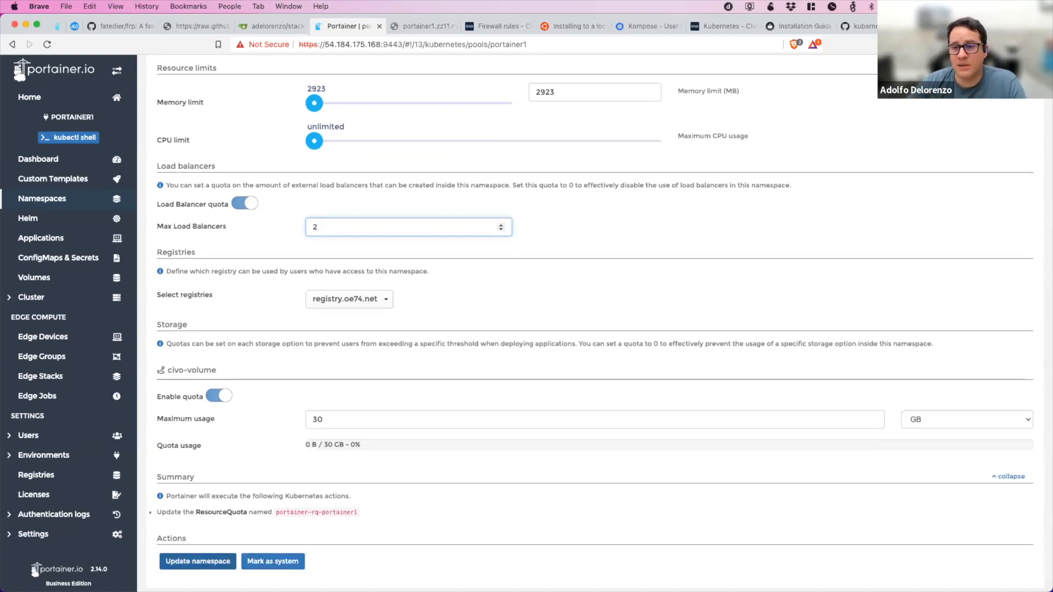
pyautogui.press('Return')
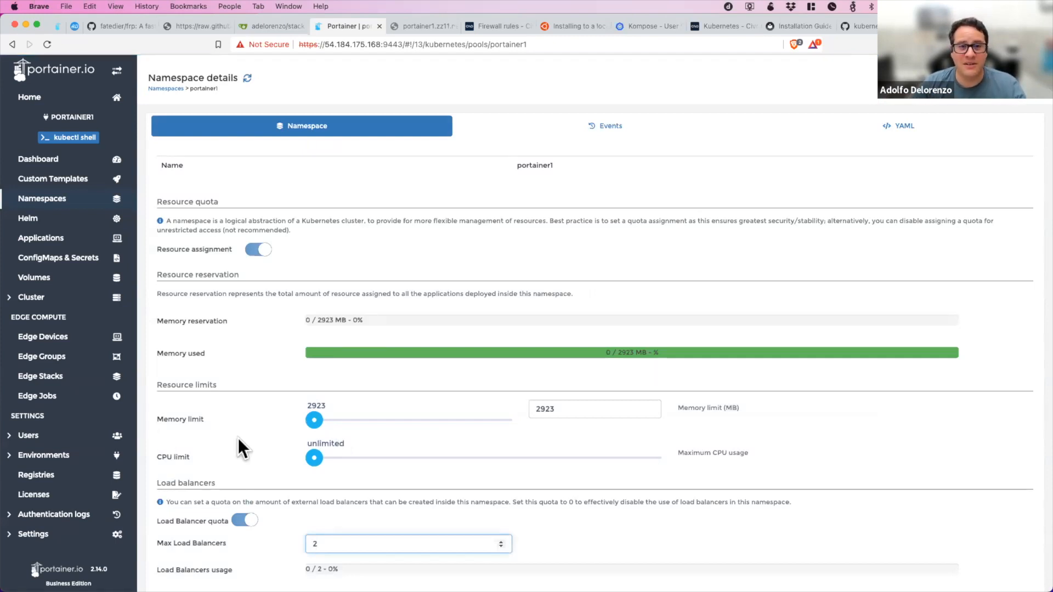
pyautogui.scroll(-5, 238, 438)
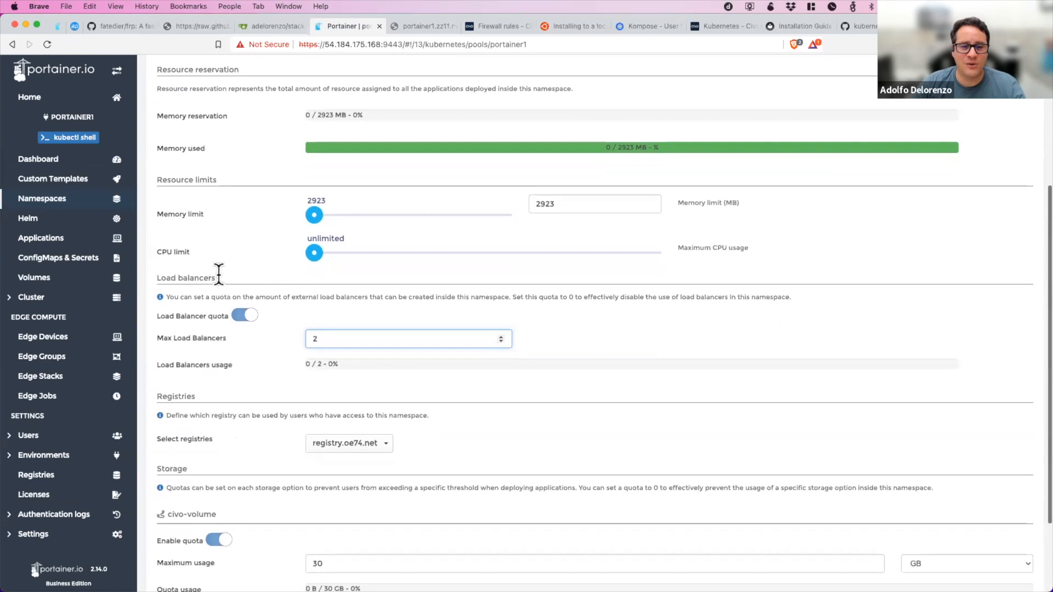
pyautogui.scroll(-3, 252, 431)
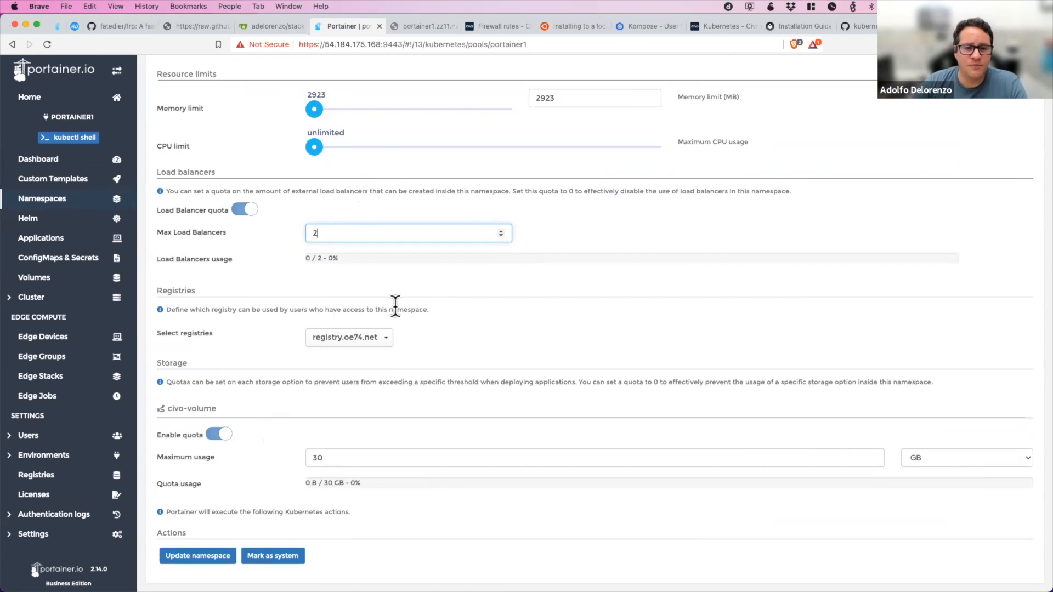
pyautogui.scroll(5, 396, 306)
pyautogui.scroll(2, 373, 247)
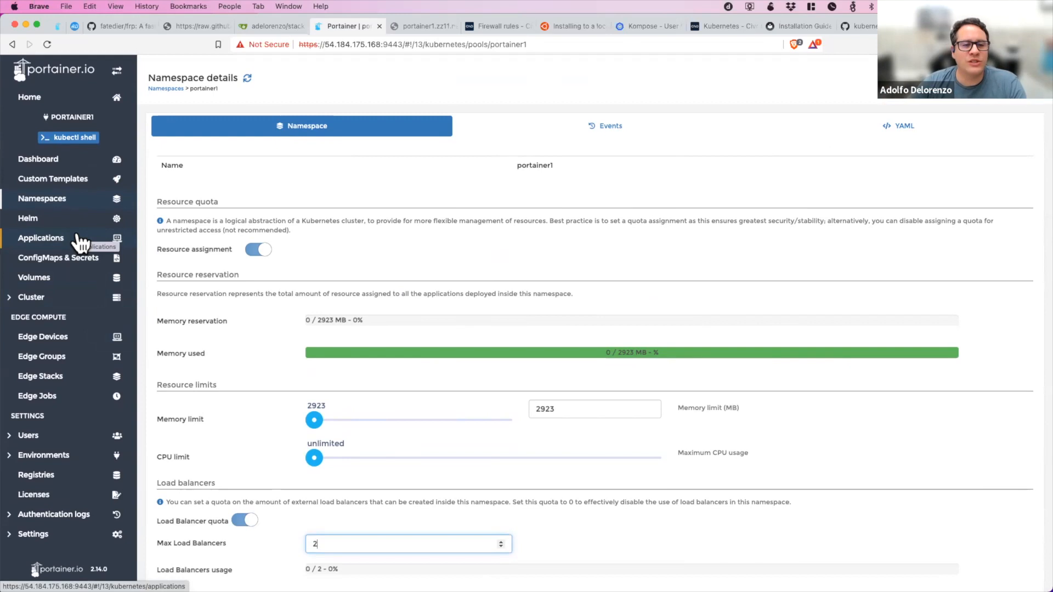
# Start a form-based application named web0 in the portainer1 namespace, using the nginx image from DockerHub.
pyautogui.click(80, 239)
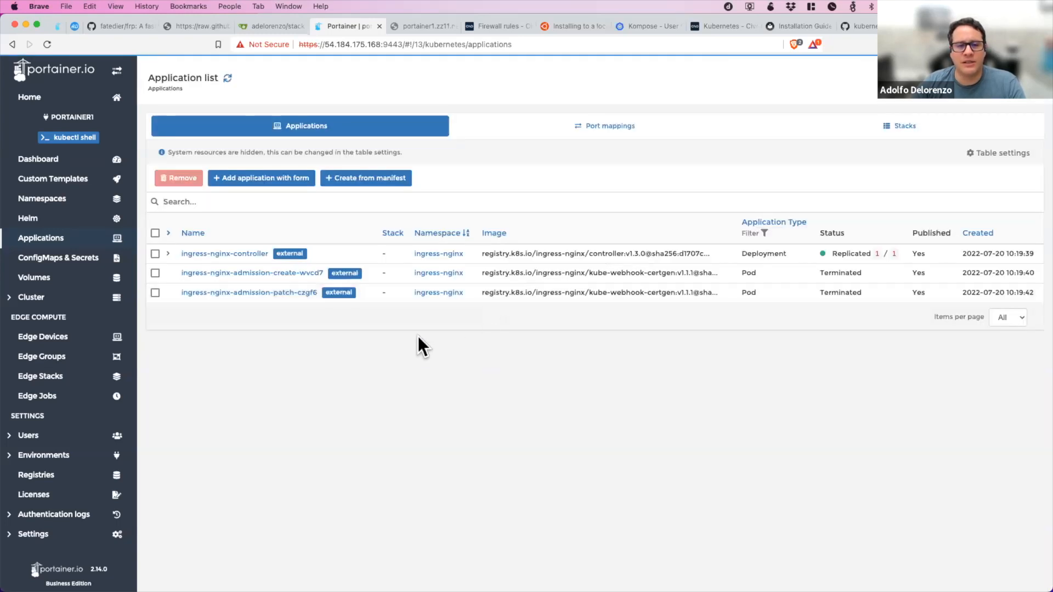
pyautogui.click(284, 179)
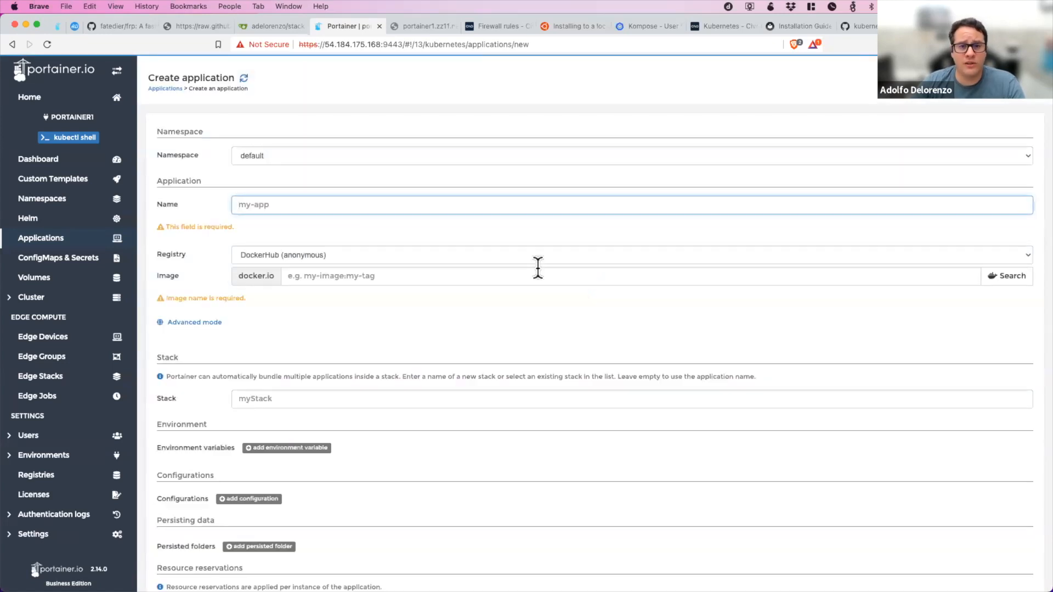
pyautogui.click(502, 151)
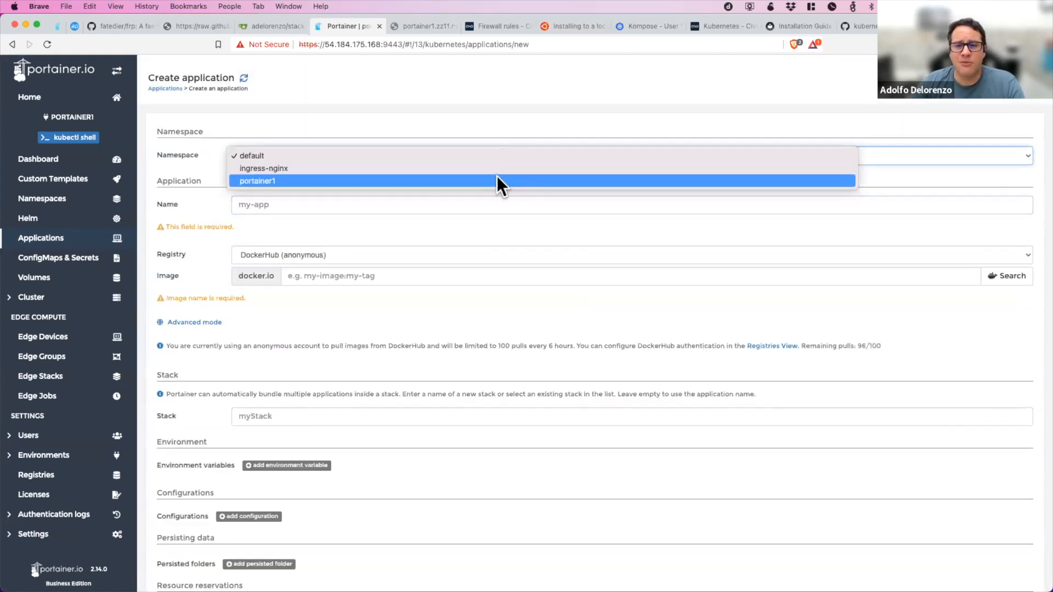
pyautogui.click(438, 181)
pyautogui.click(447, 204)
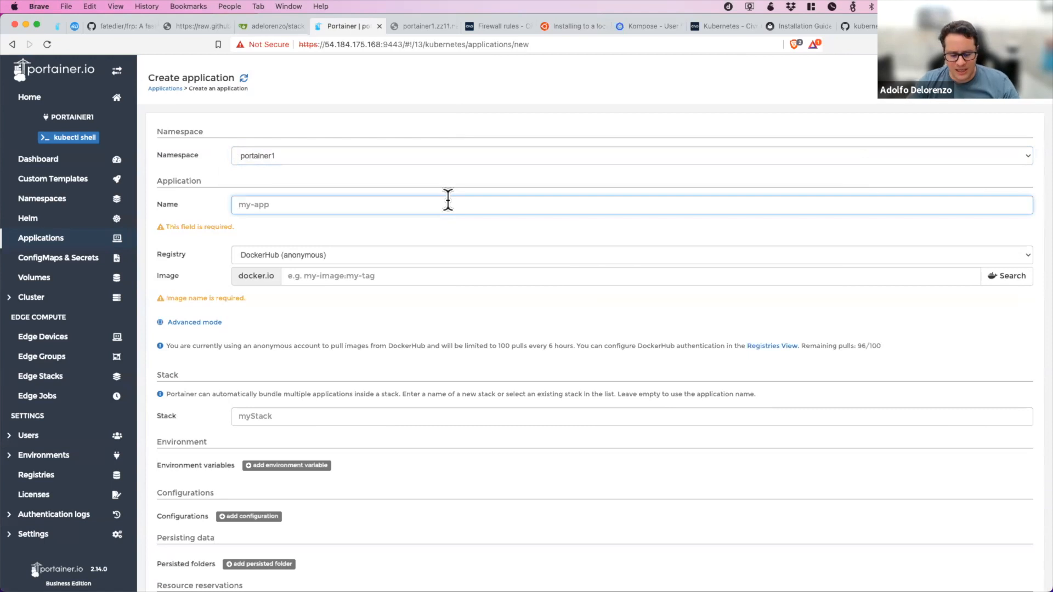
pyautogui.write('web0')
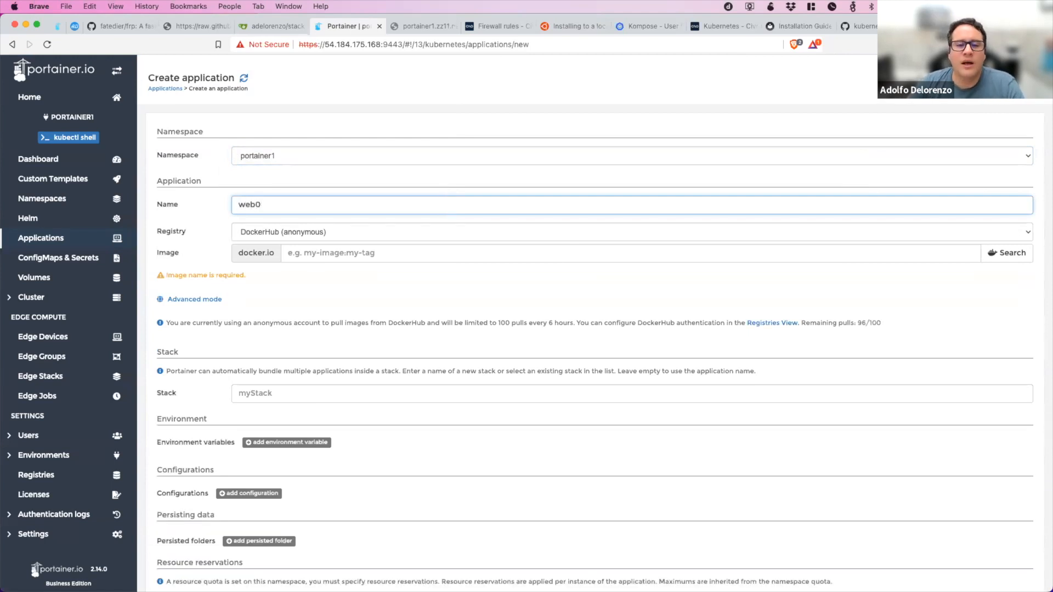
pyautogui.click(458, 250)
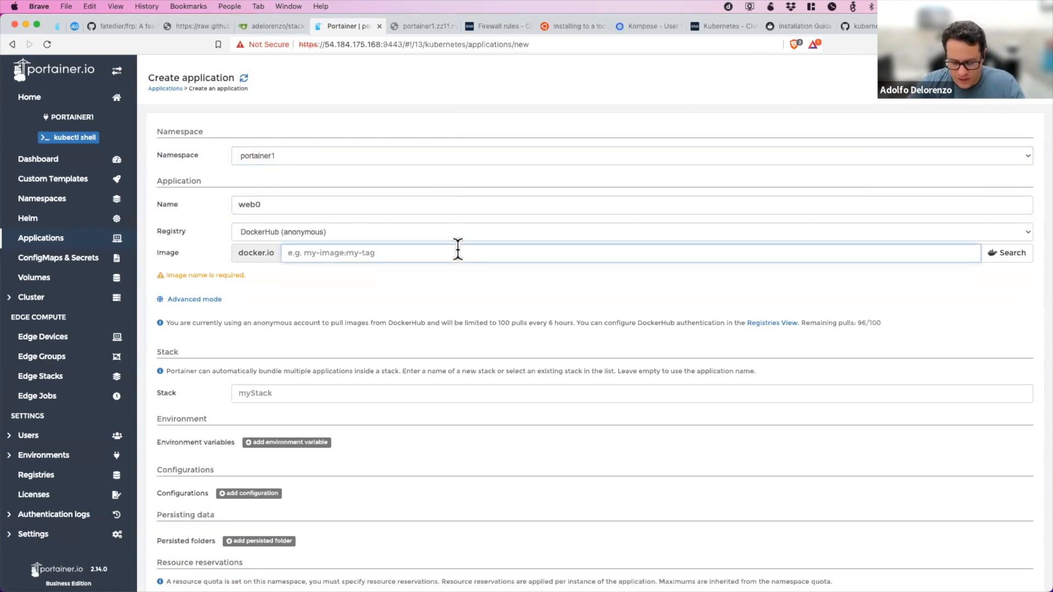
pyautogui.write('nginx')
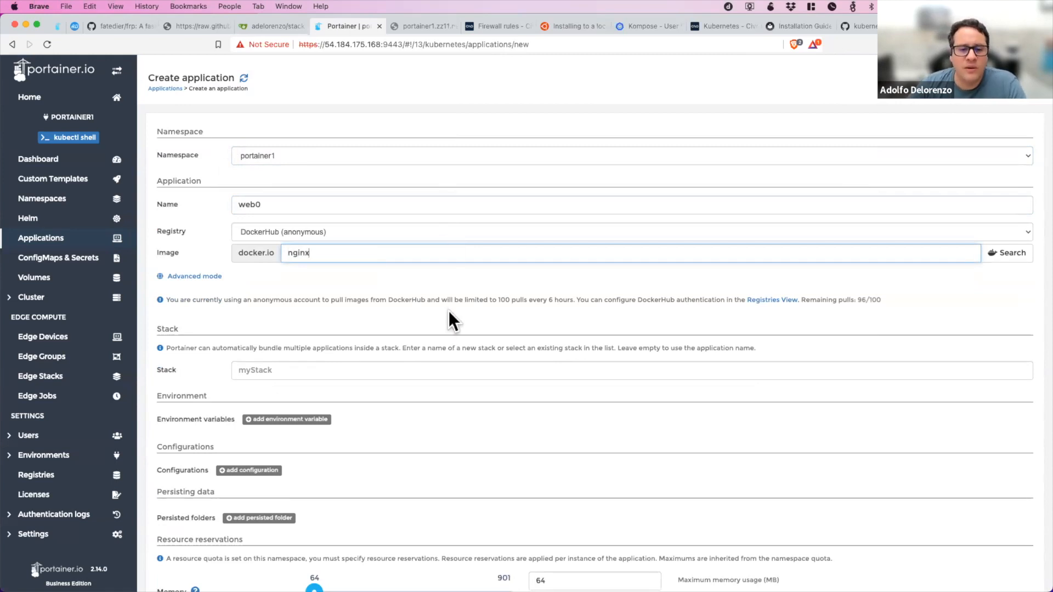
# Add blank environment variable entries to the web0 application and remove them all again.
pyautogui.scroll(-3, 449, 310)
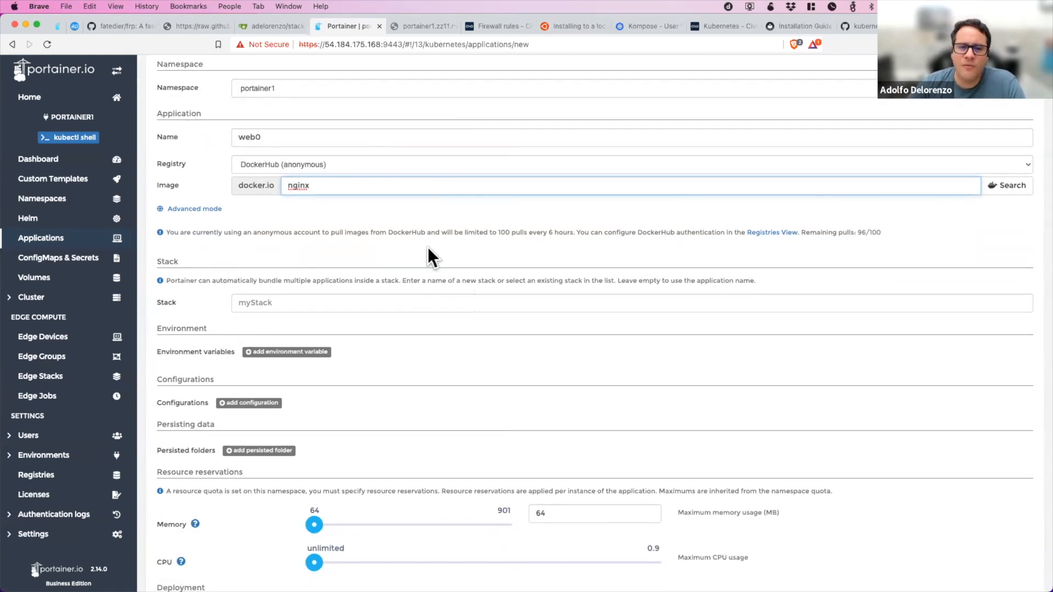
pyautogui.scroll(3, 428, 273)
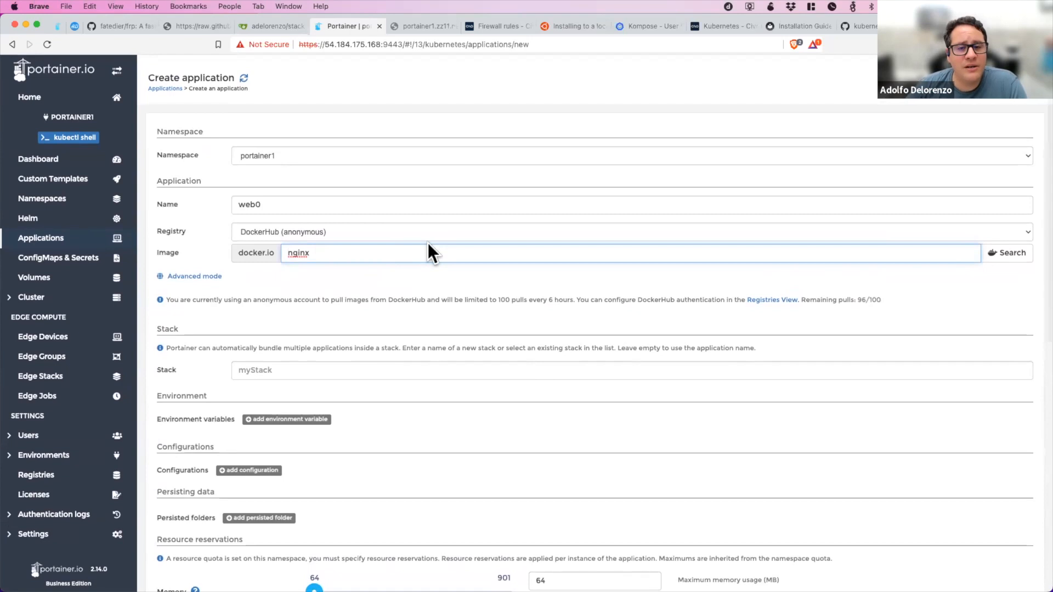
pyautogui.scroll(-6, 434, 296)
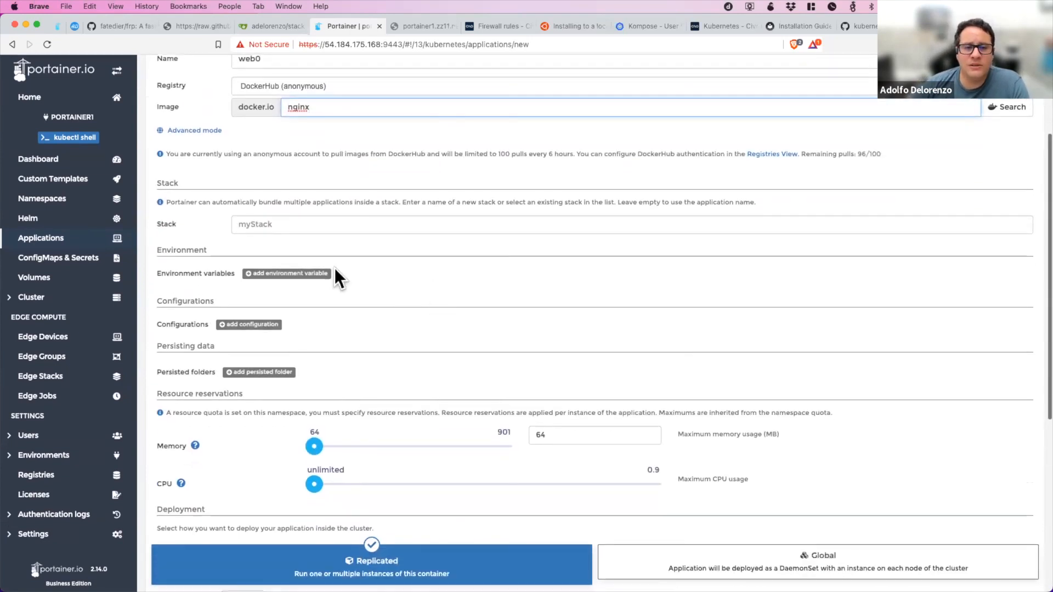
pyautogui.click(317, 223)
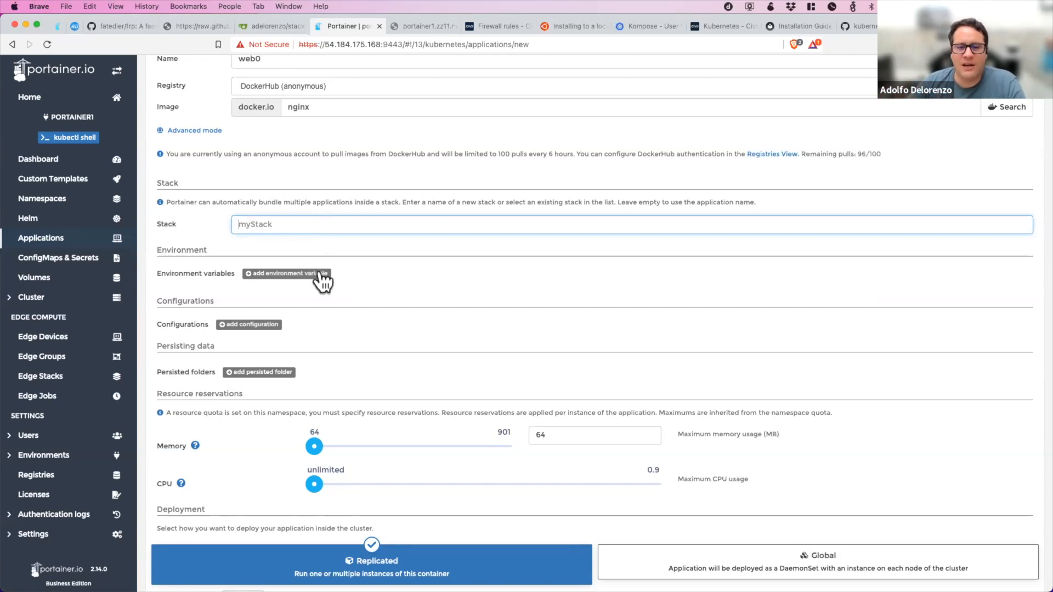
pyautogui.click(321, 274)
pyautogui.click(322, 274)
pyautogui.click(321, 274)
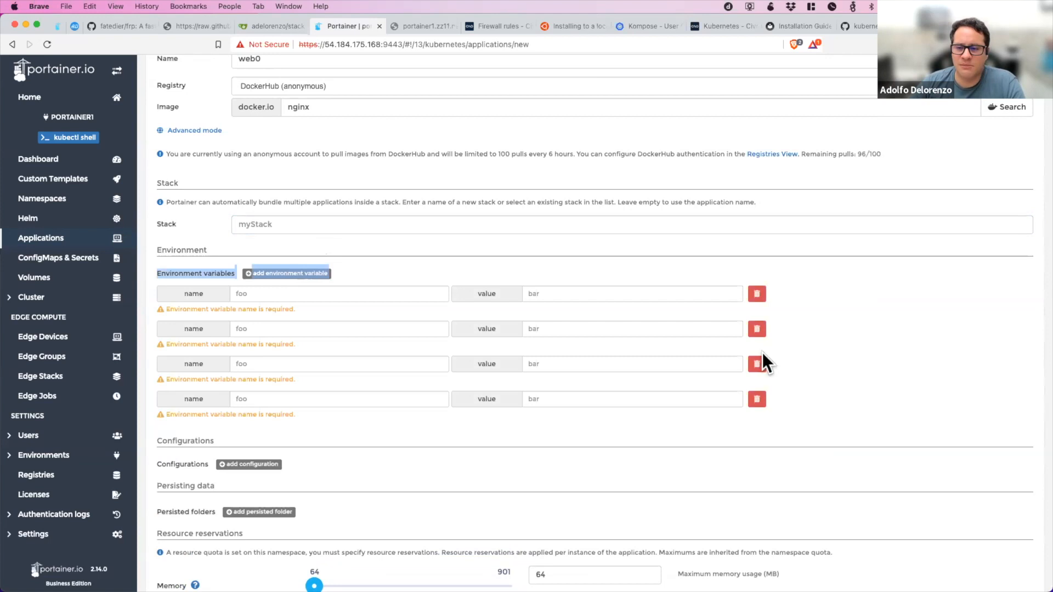
pyautogui.click(757, 366)
pyautogui.click(758, 330)
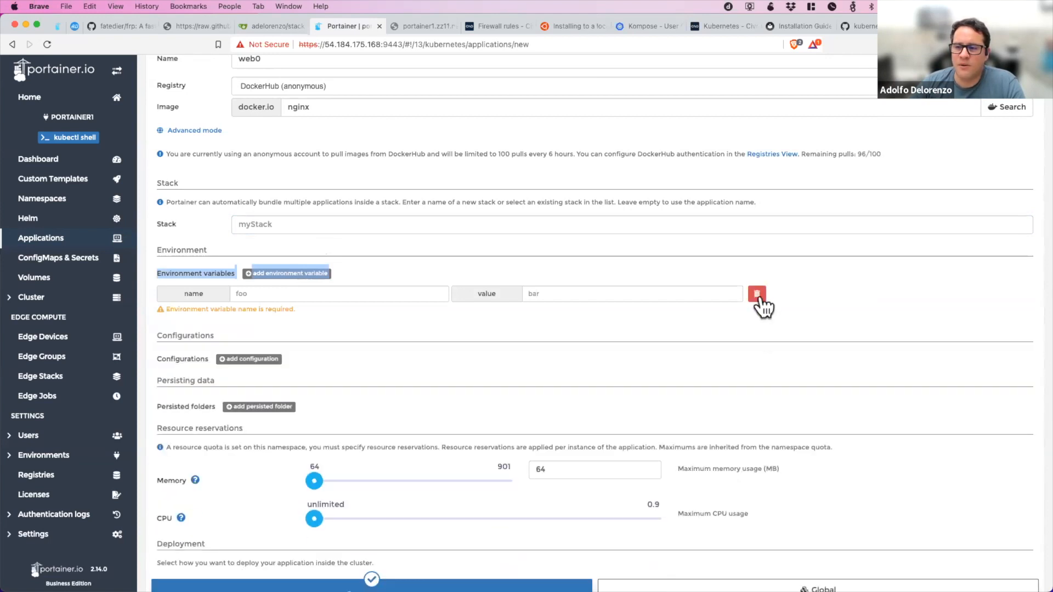
pyautogui.click(758, 296)
# Add the kube-root-ca.crt configuration to the application, check the available configurations, and remove it again.
pyautogui.scroll(-2, 559, 368)
pyautogui.click(275, 278)
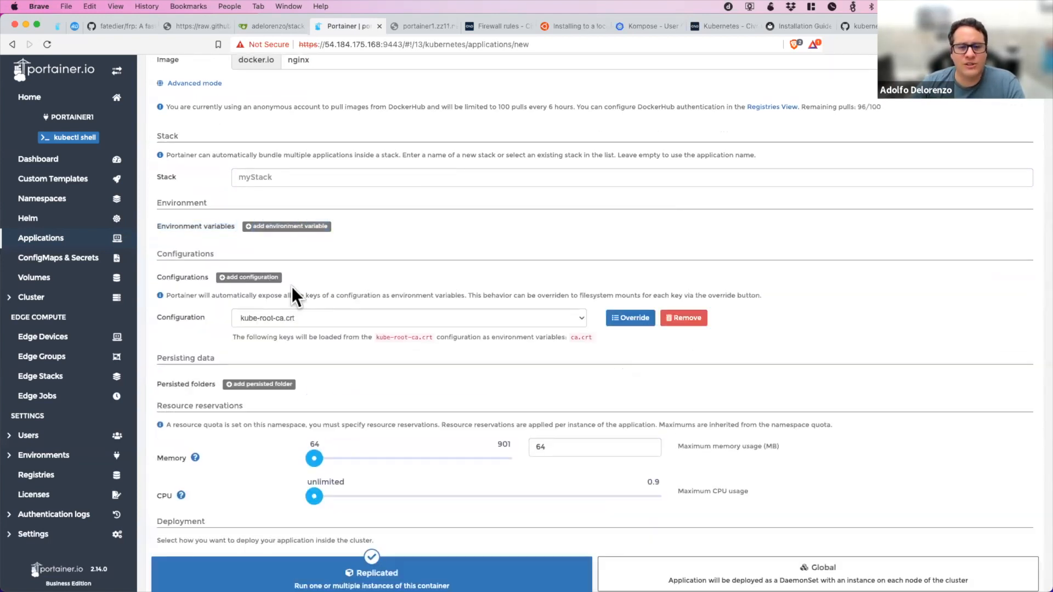
pyautogui.click(543, 318)
pyautogui.click(544, 318)
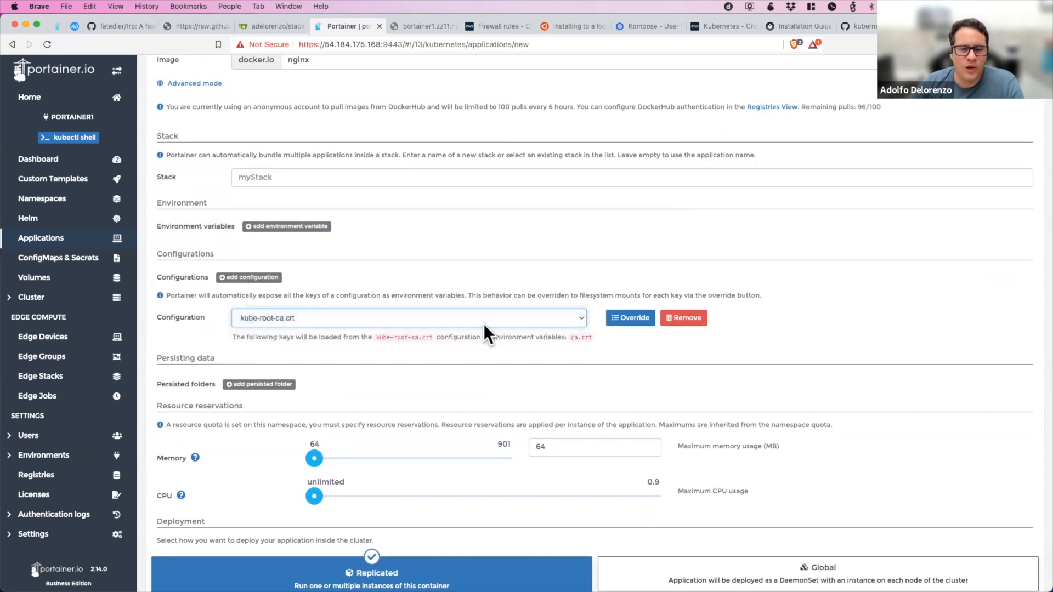
pyautogui.click(675, 322)
# Add a persisted folder entry to view its volume and data access policy options, and remove it again.
pyautogui.click(281, 325)
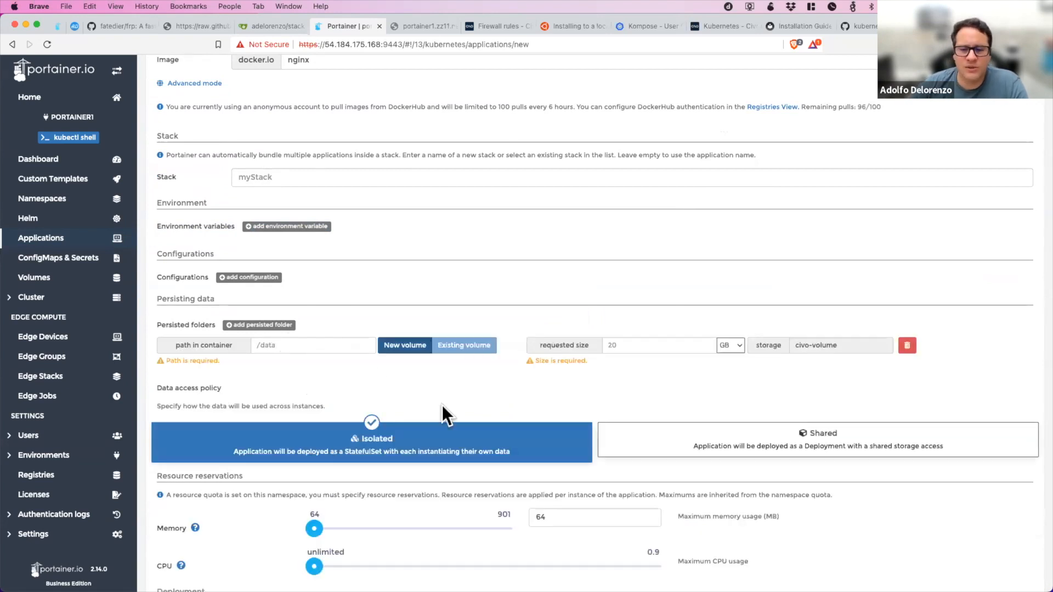
pyautogui.scroll(-4, 435, 404)
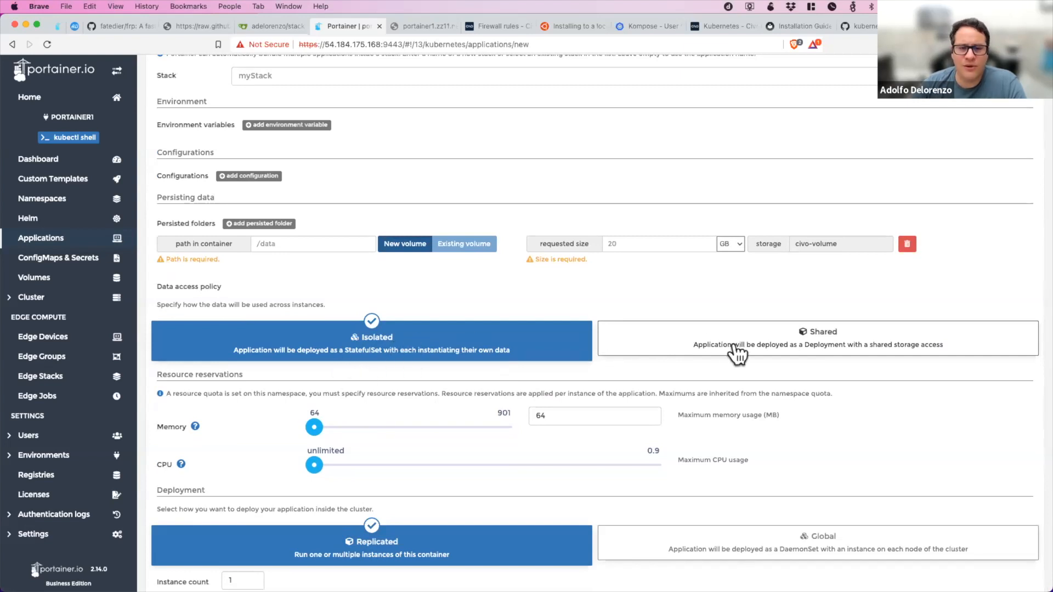
pyautogui.click(907, 243)
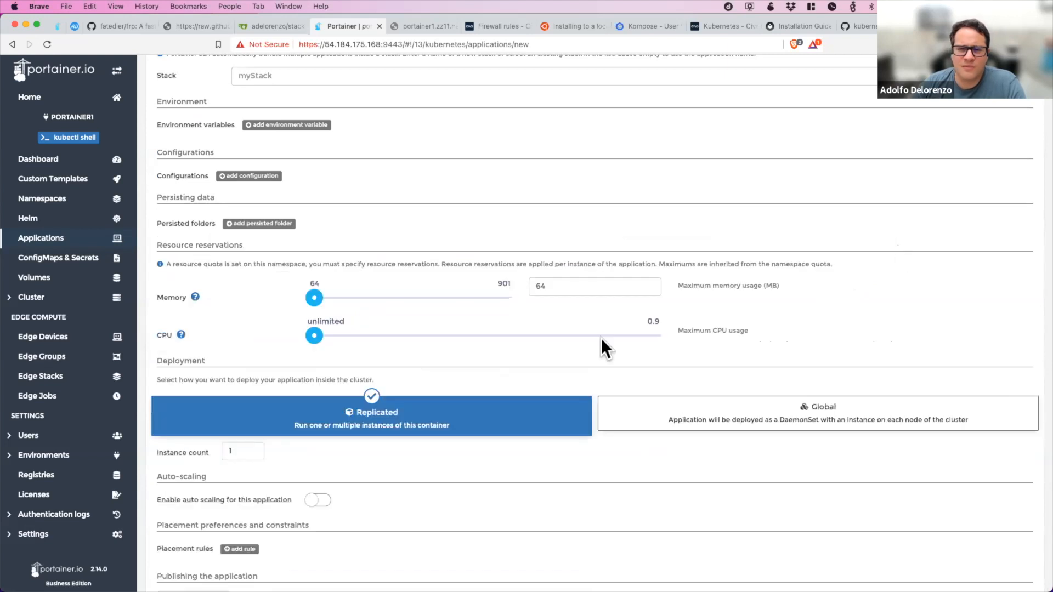
# Set the application's memory reservation to the maximum of 901 MB and review the deployment options and summary.
pyautogui.scroll(-2, 425, 375)
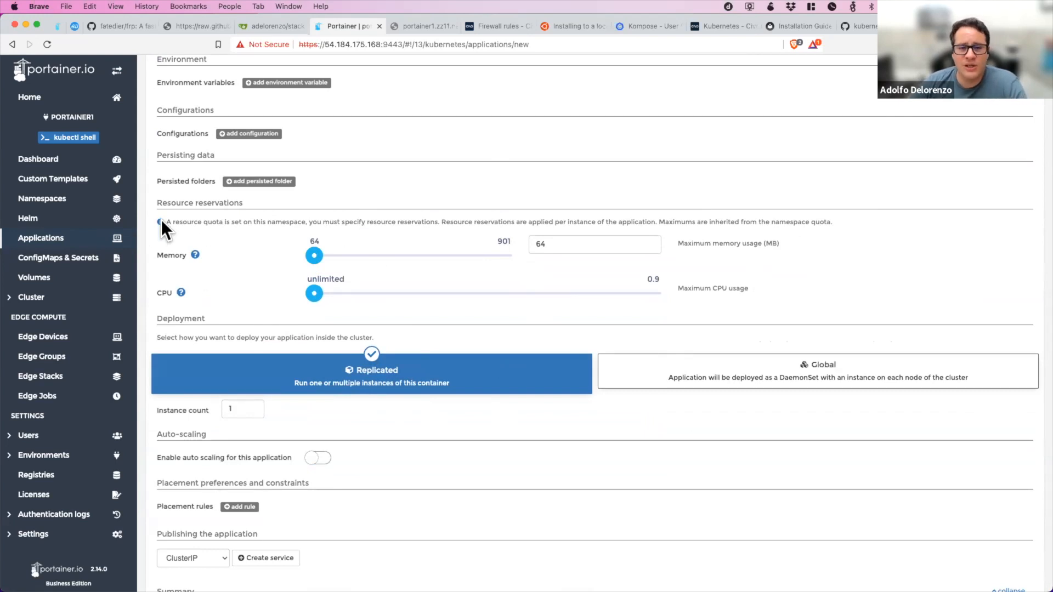
pyautogui.moveTo(314, 256); pyautogui.dragTo(515, 248)
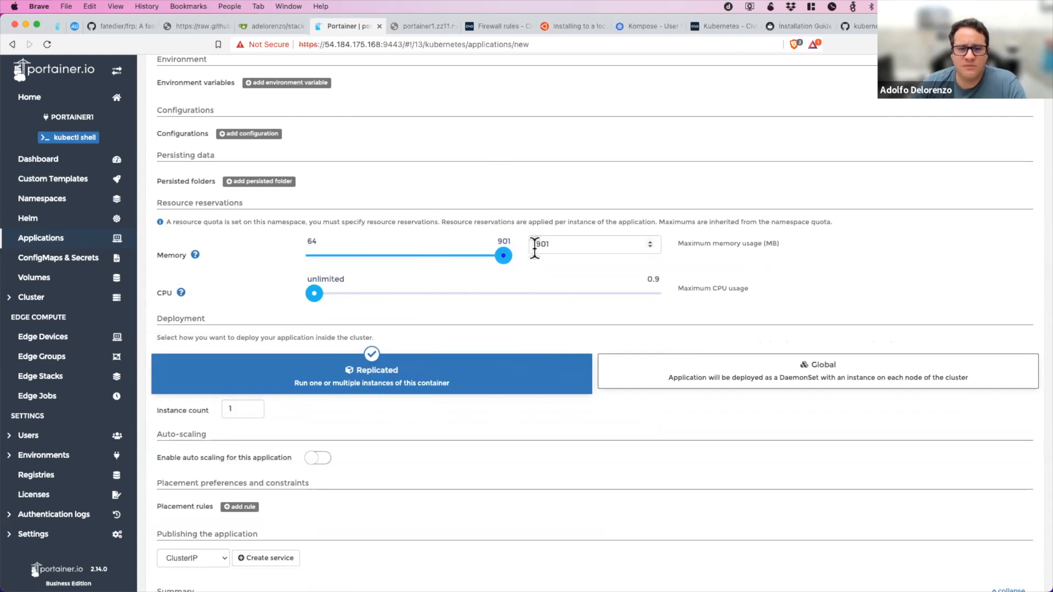
pyautogui.scroll(-5, 450, 317)
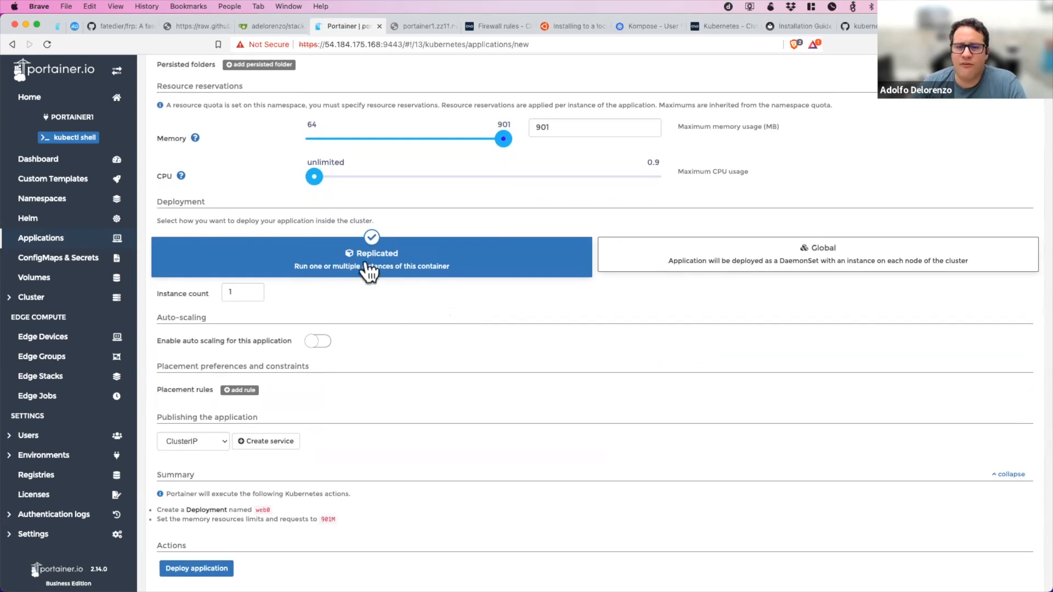
pyautogui.scroll(-1, 368, 272)
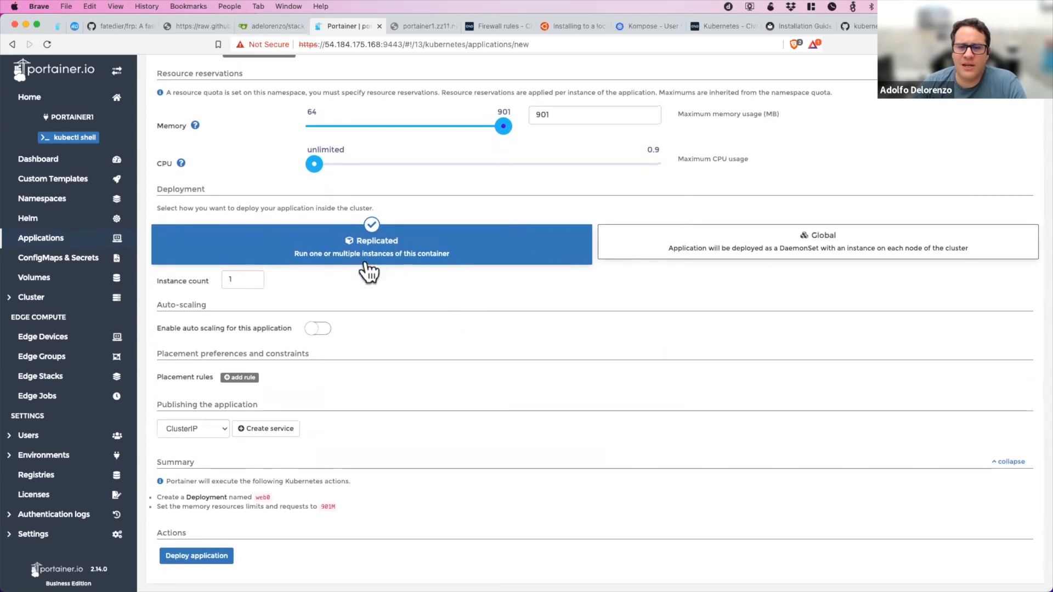
# Try the Global deployment type, read its resource message, and switch the deployment back to Replicated.
pyautogui.click(679, 251)
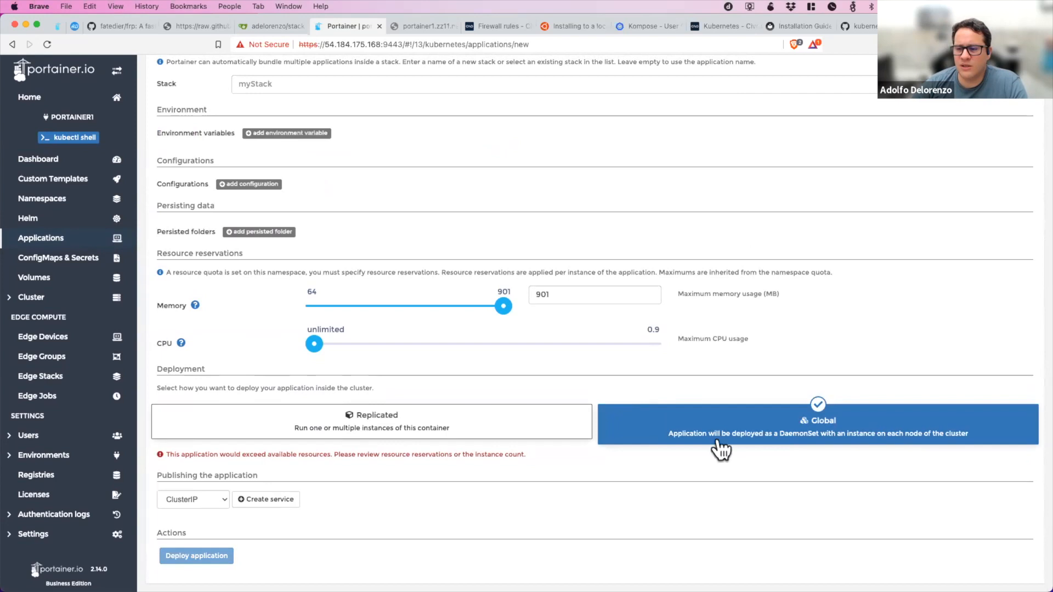
pyautogui.click(496, 433)
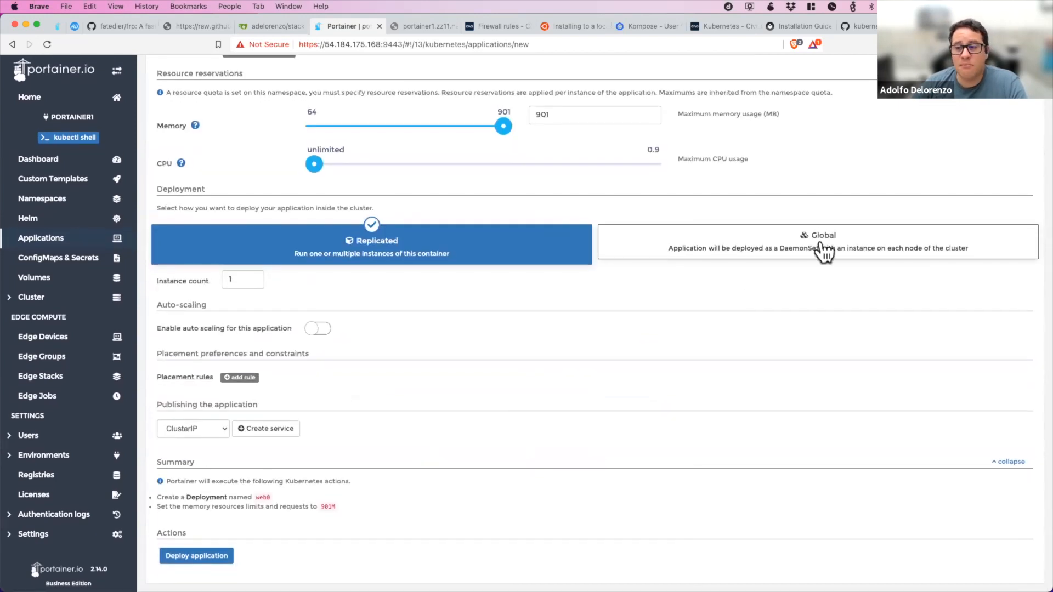
pyautogui.click(784, 247)
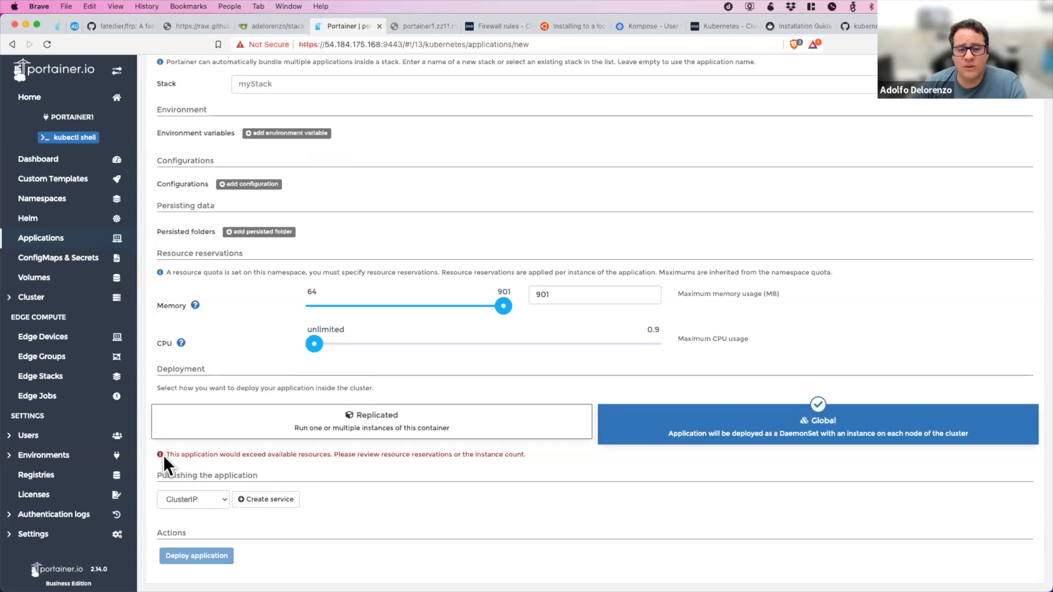
pyautogui.moveTo(163, 455); pyautogui.dragTo(525, 458)
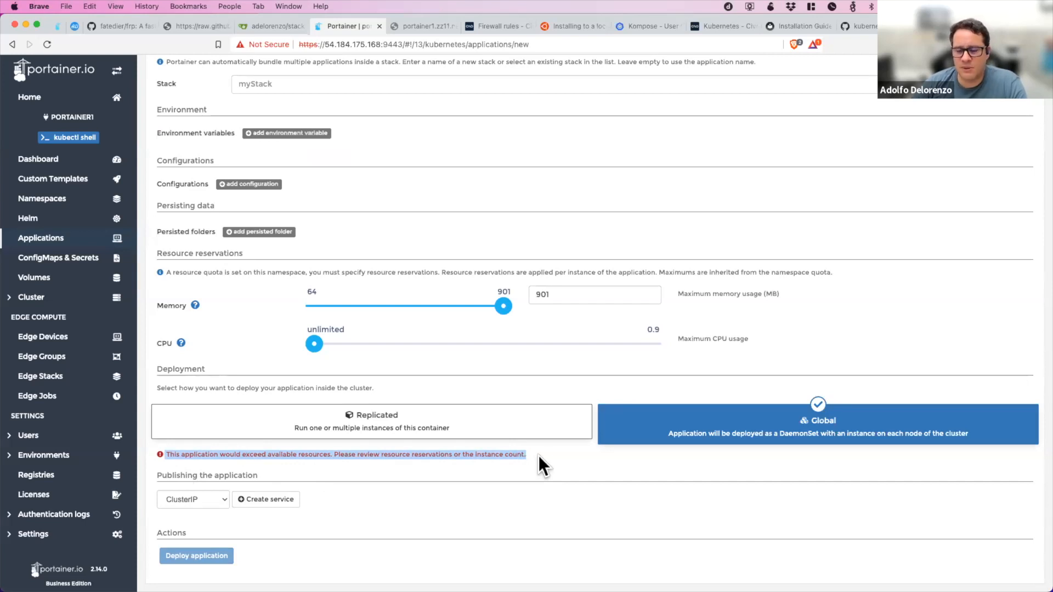
pyautogui.click(521, 438)
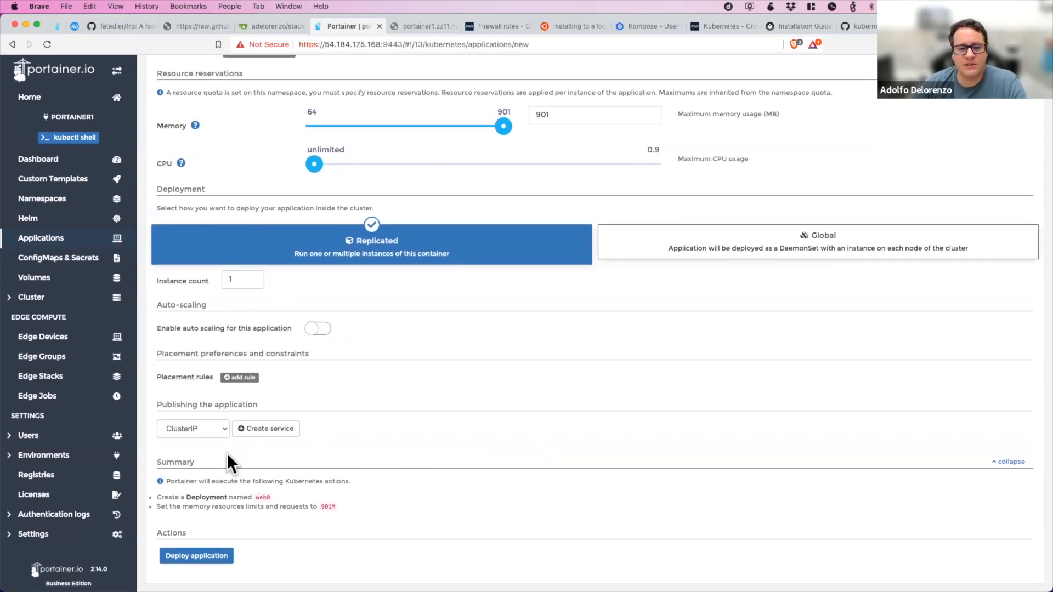
# Publish the application with a LoadBalancer service using container port 80 and service port 89.
pyautogui.click(222, 431)
pyautogui.click(206, 454)
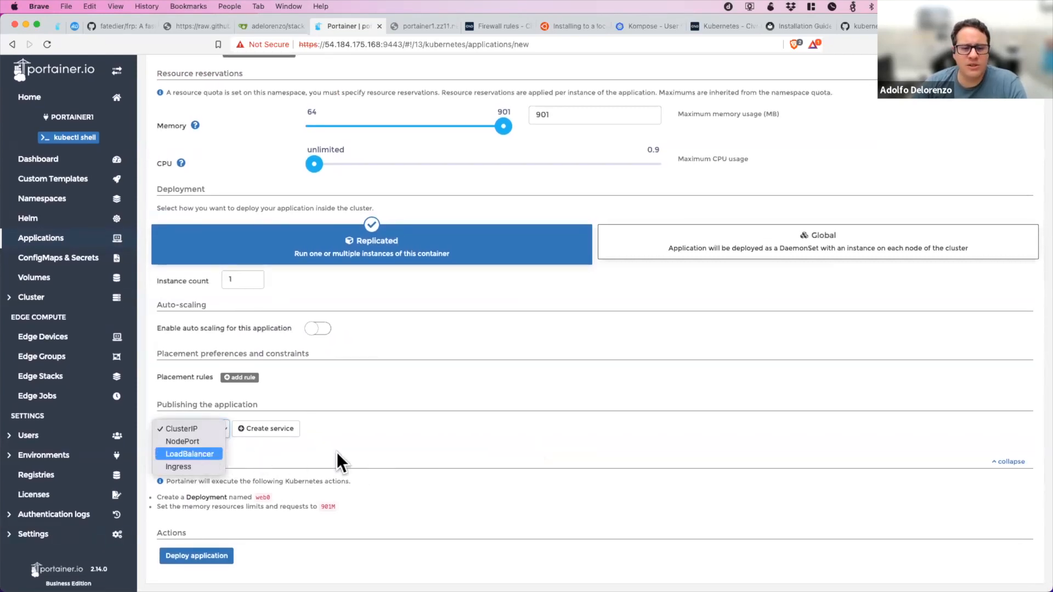
pyautogui.click(272, 432)
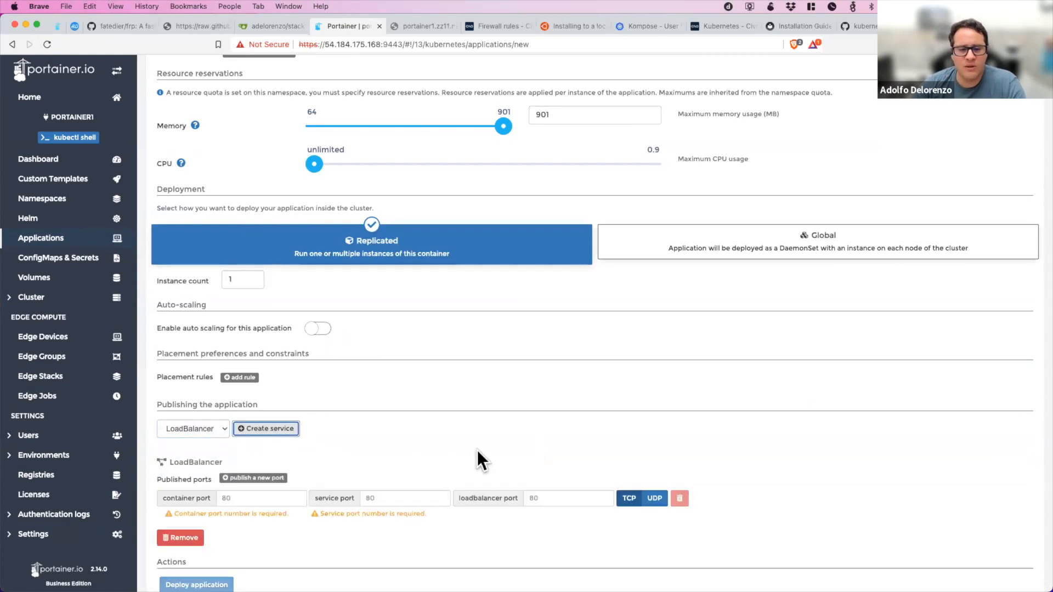
pyautogui.click(251, 499)
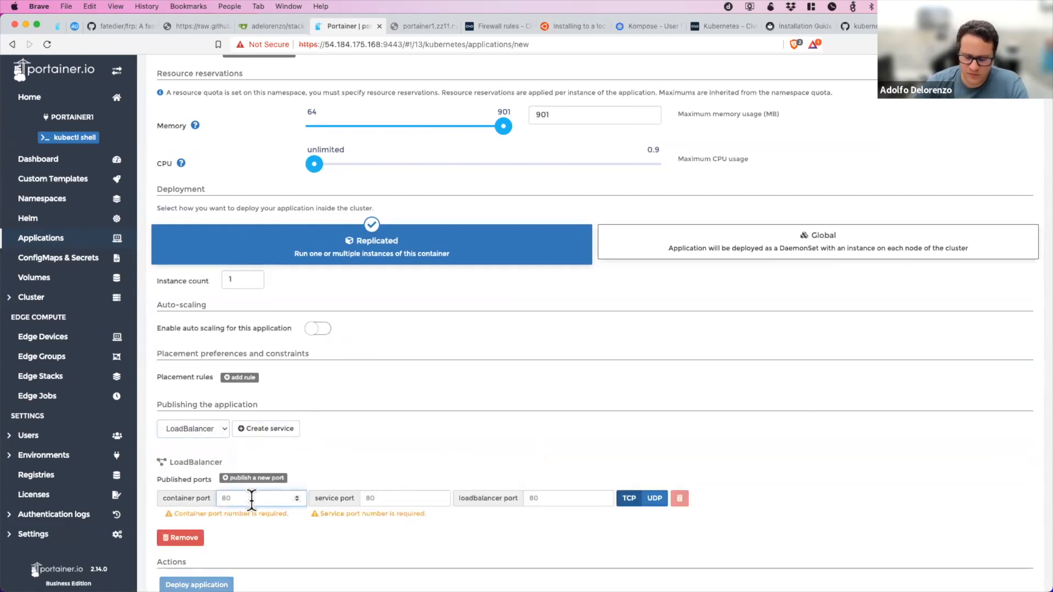
pyautogui.write('89')
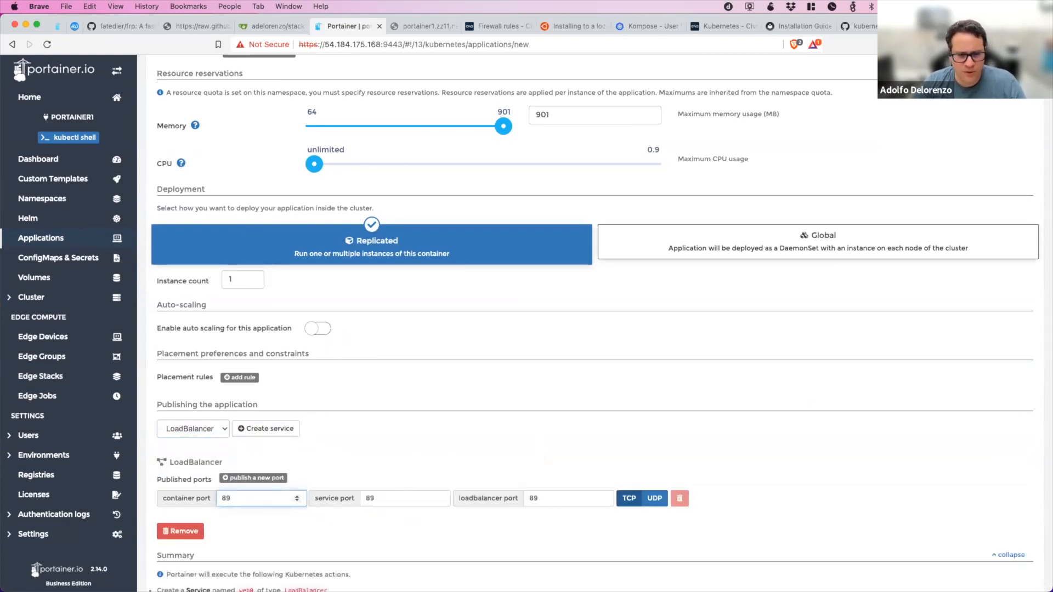
pyautogui.press('BackSpace')
pyautogui.write('0')
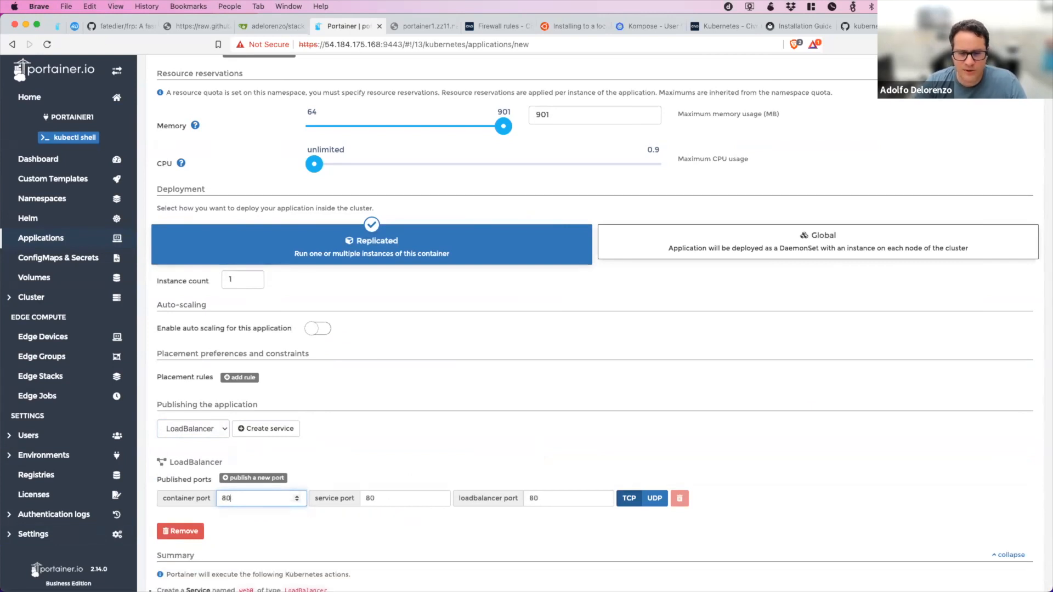
pyautogui.press('Tab')
pyautogui.write('89')
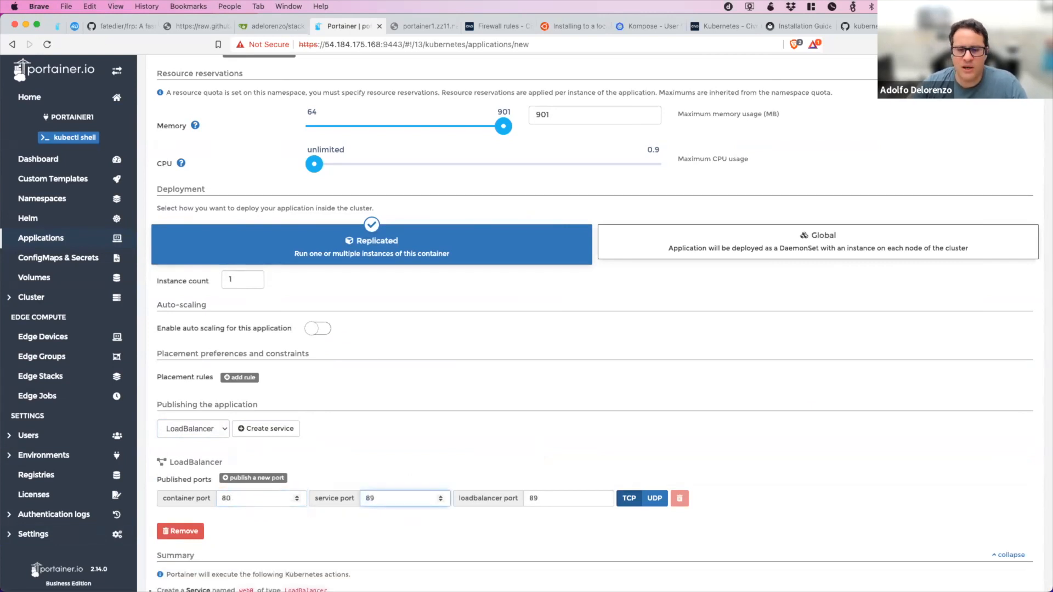
pyautogui.scroll(-3, 380, 434)
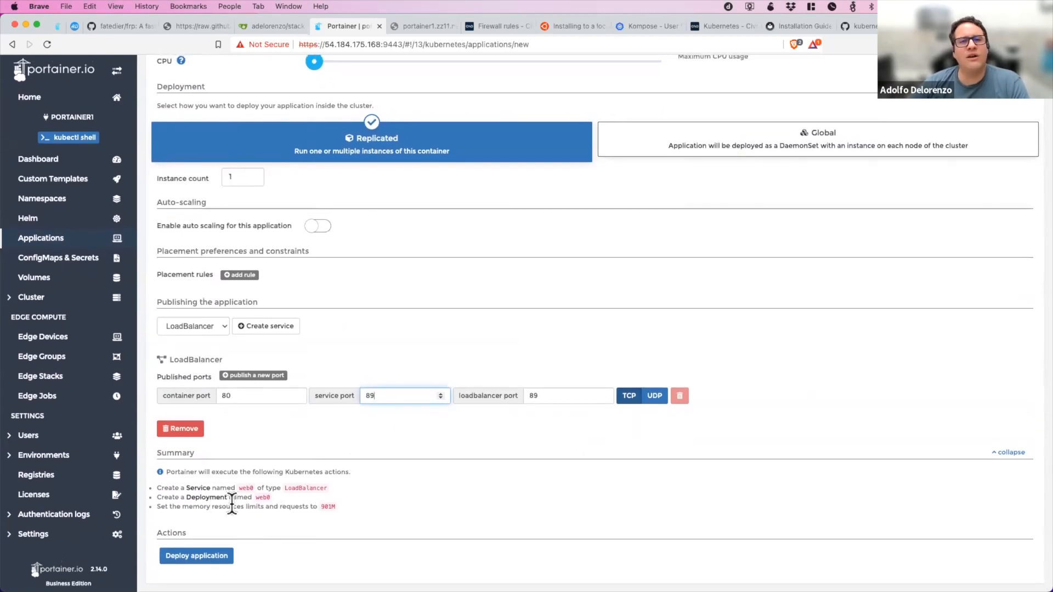
# Review the application form, enable auto-scaling to view its instance and CPU options, and disable it again.
pyautogui.scroll(10, 321, 358)
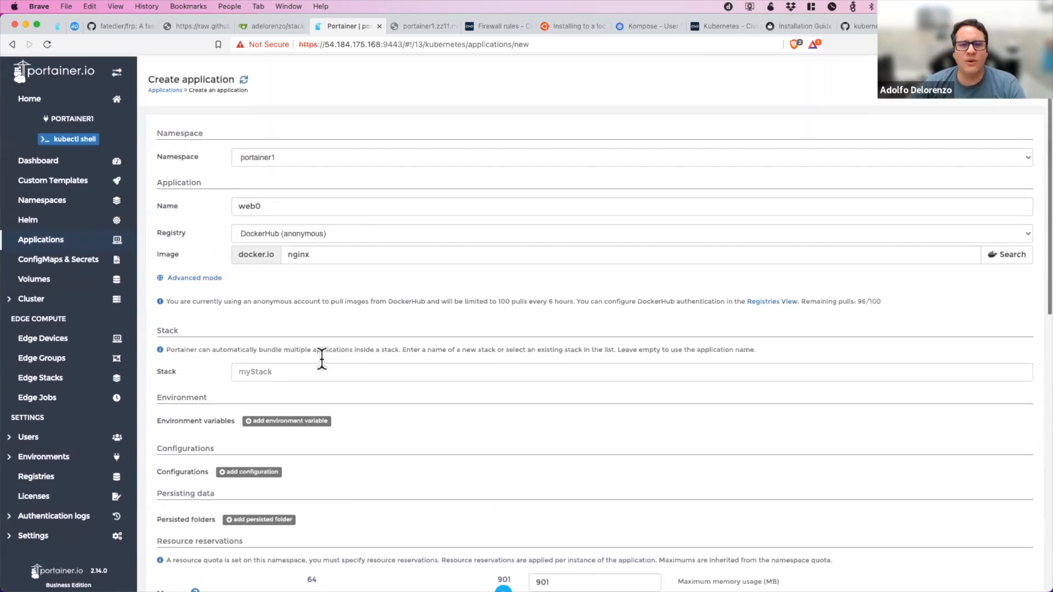
pyautogui.scroll(-10, 321, 359)
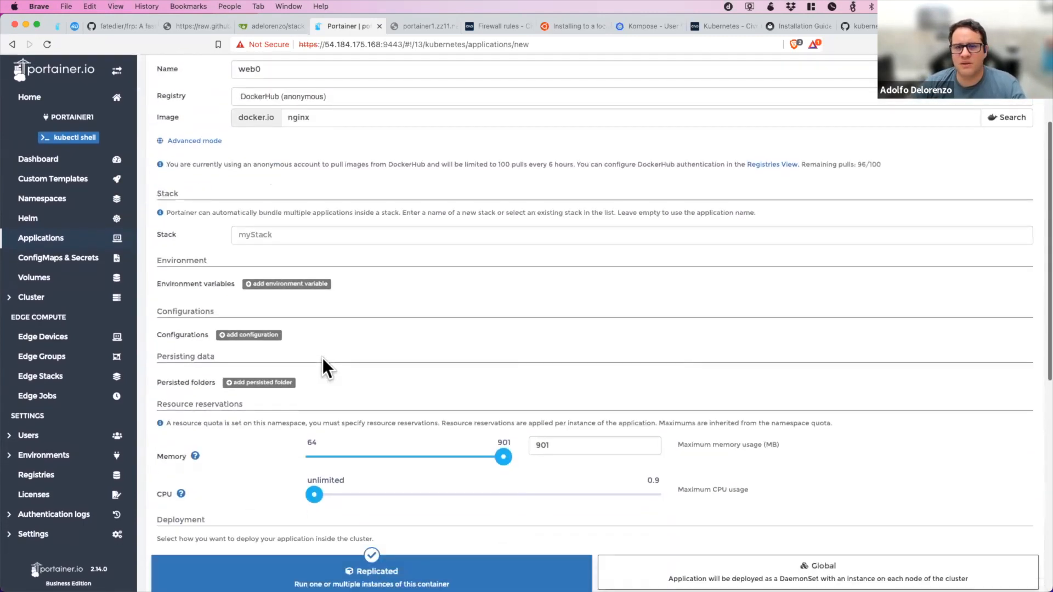
pyautogui.scroll(-2, 321, 357)
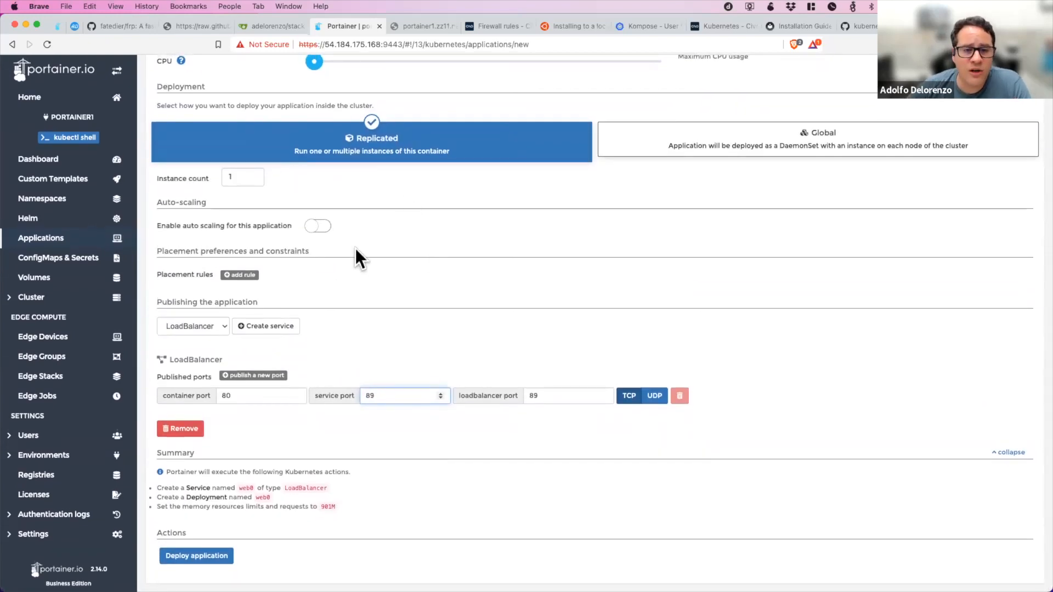
pyautogui.click(322, 228)
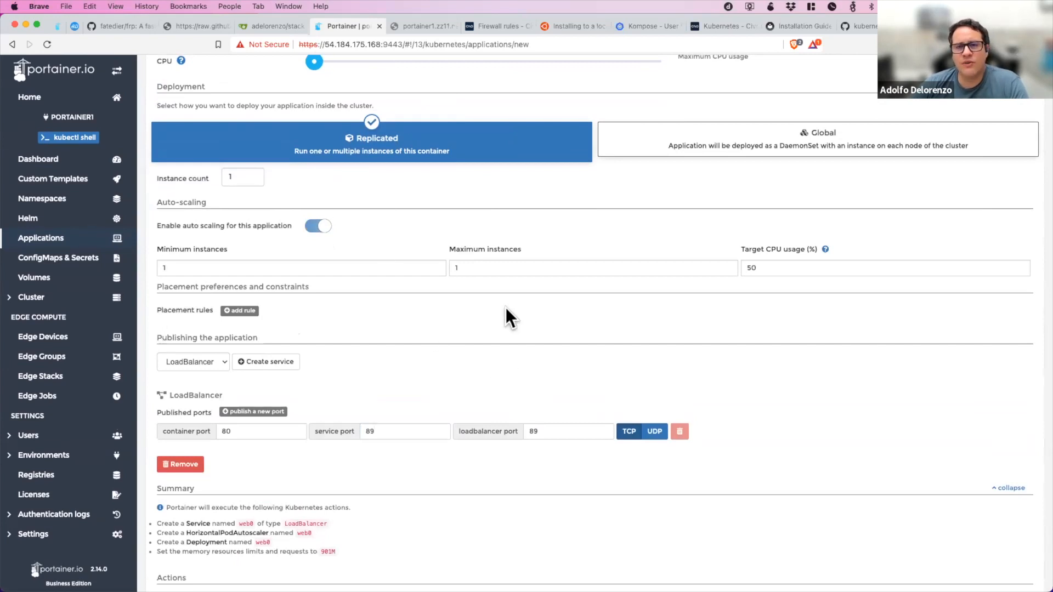
pyautogui.click(315, 226)
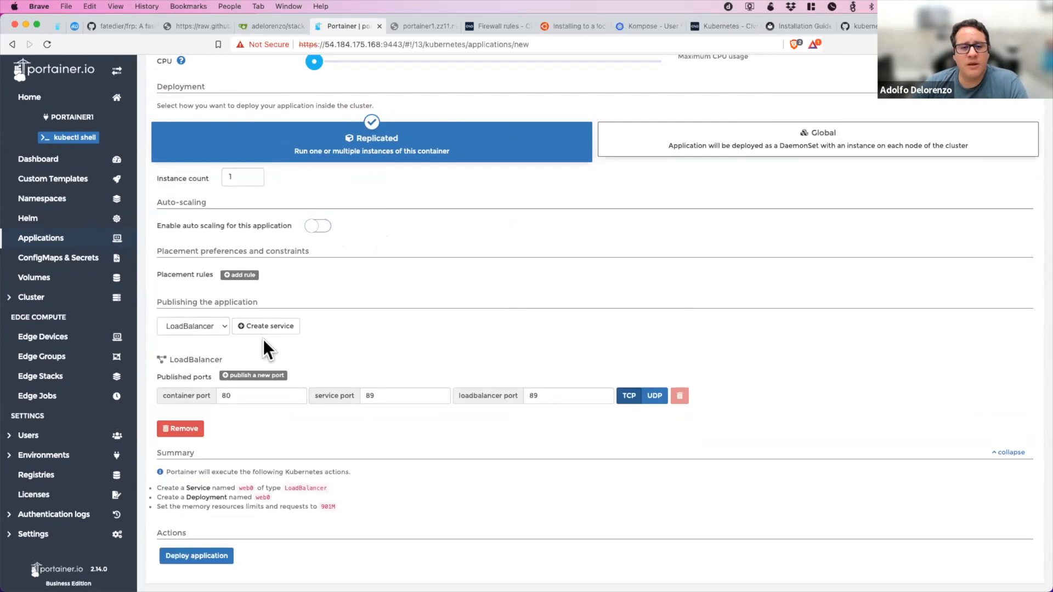
# Add a placement rule, check the available node labels, and base the rule on the Node label.
pyautogui.click(243, 275)
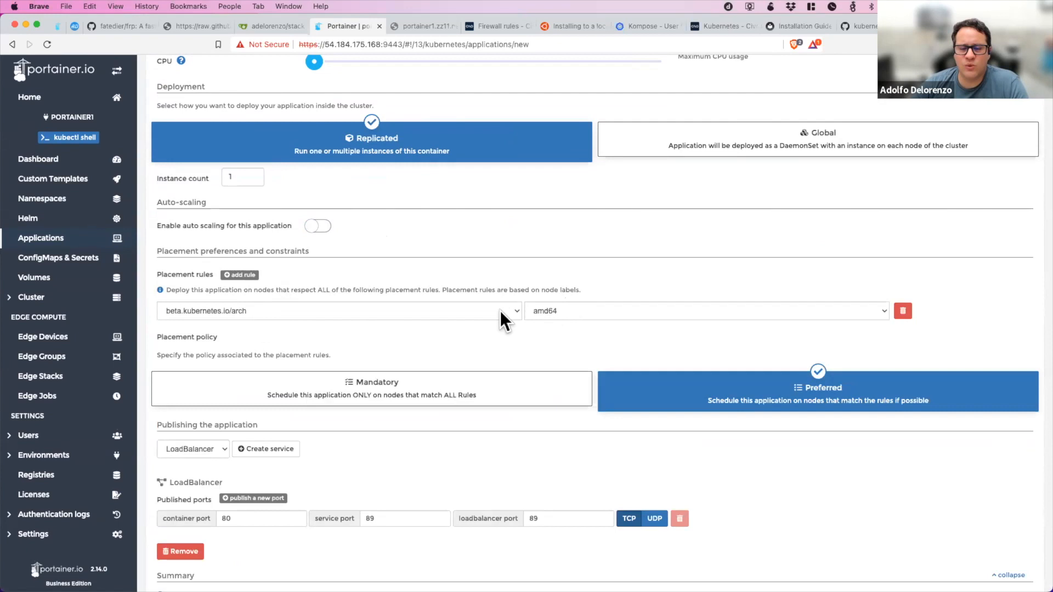
pyautogui.click(567, 311)
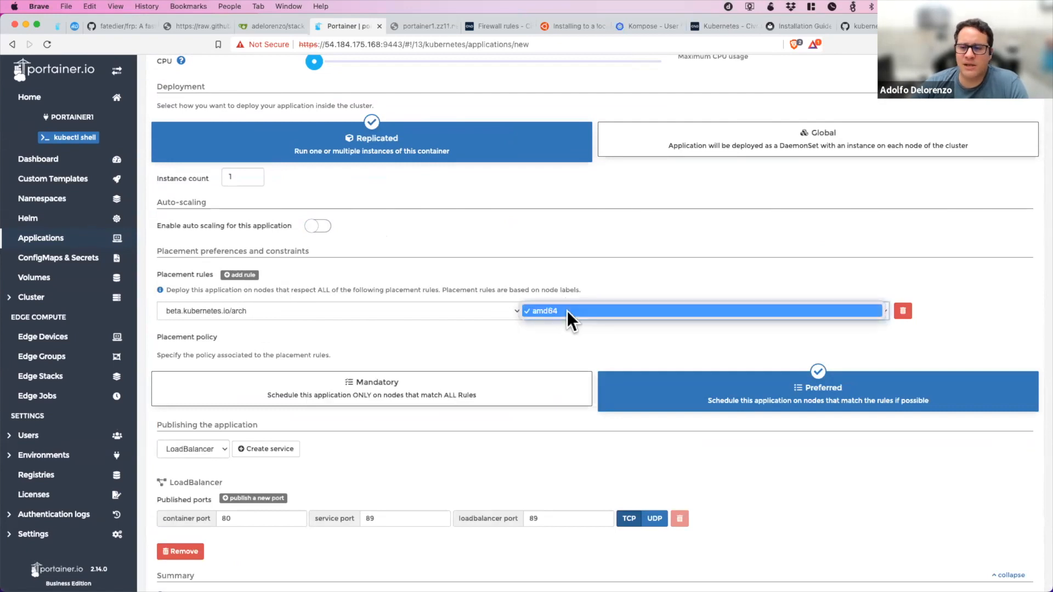
pyautogui.click(567, 310)
pyautogui.click(459, 311)
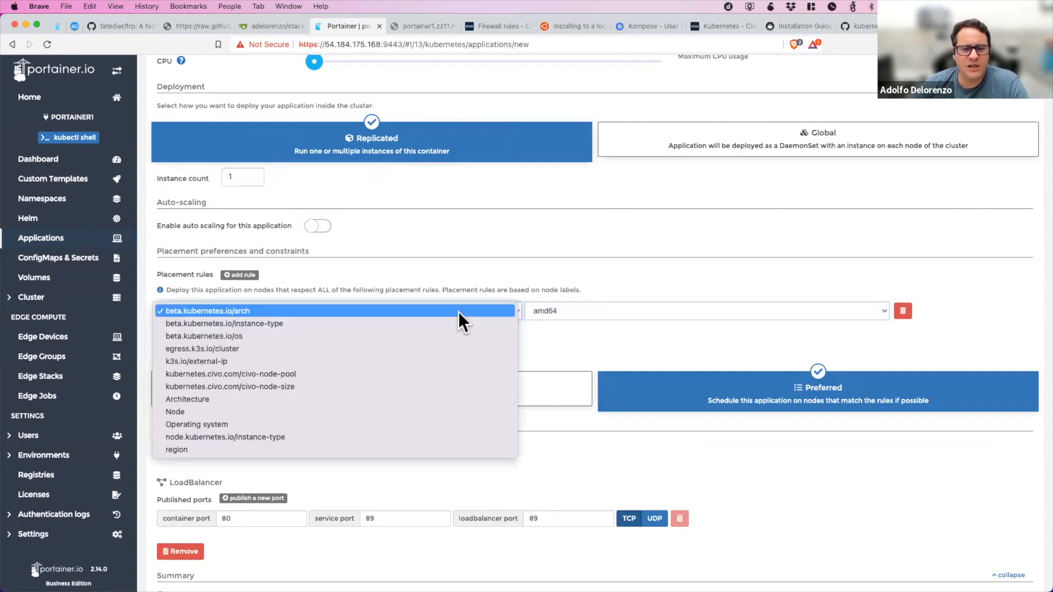
pyautogui.click(428, 411)
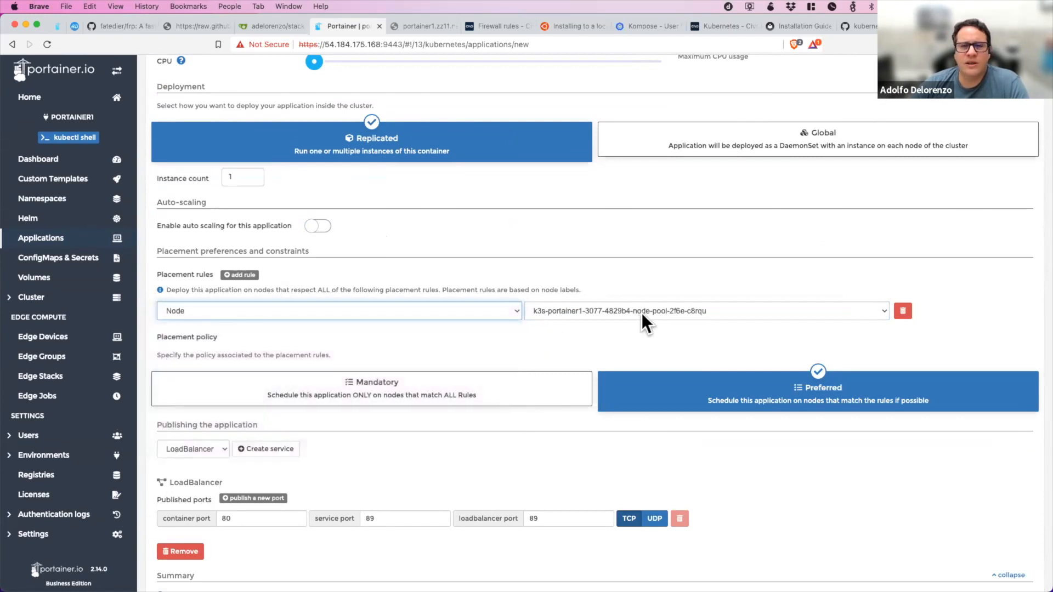
# Try the Mandatory placement policy, return to Preferred, and remove the Node placement rule.
pyautogui.scroll(3, 522, 202)
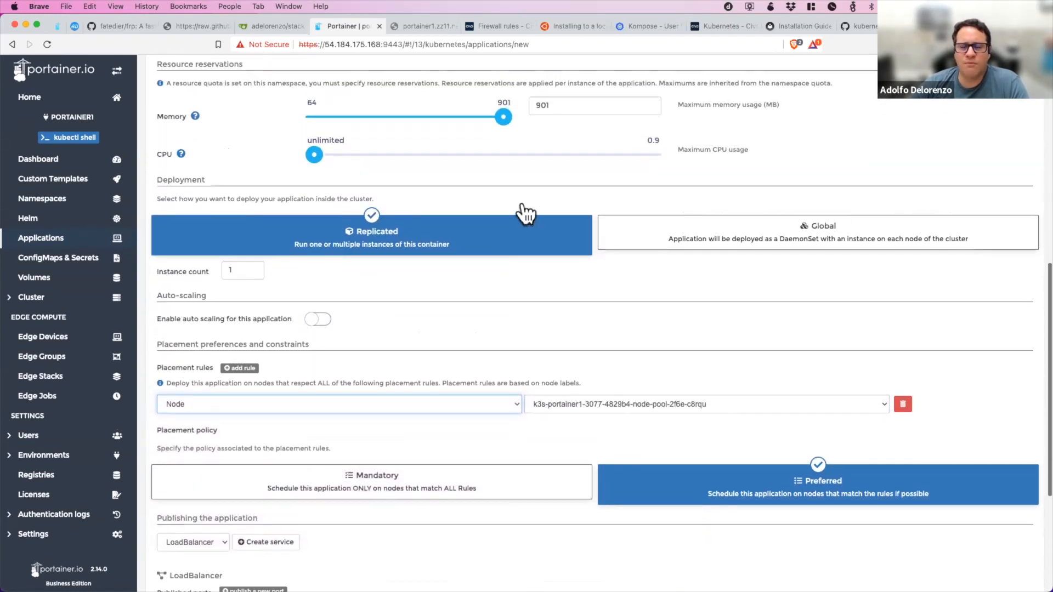
pyautogui.scroll(6, 523, 212)
pyautogui.scroll(-3, 524, 211)
pyautogui.scroll(-6, 804, 355)
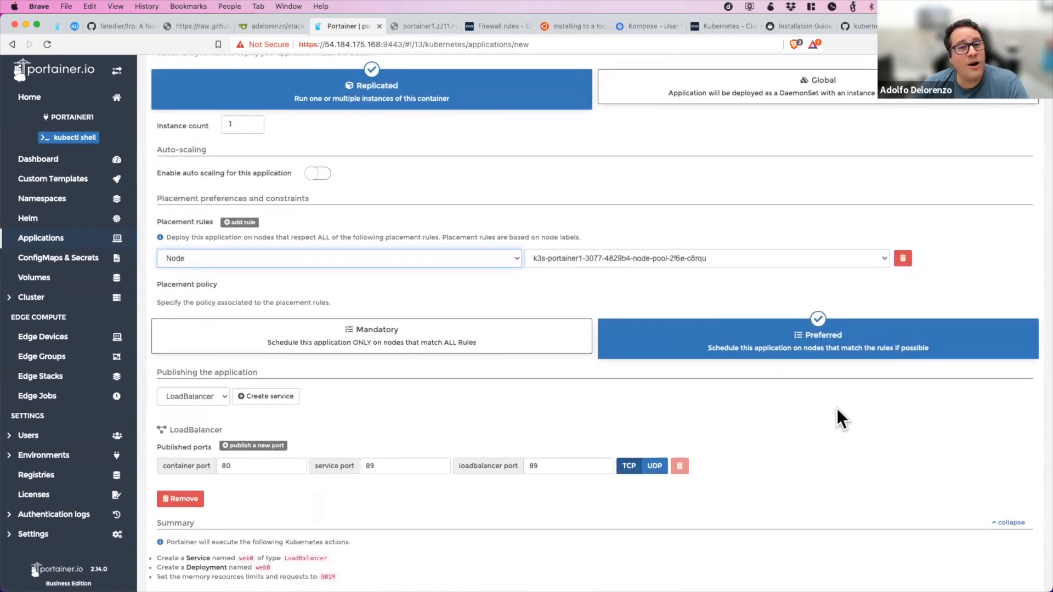
pyautogui.click(512, 357)
pyautogui.click(786, 347)
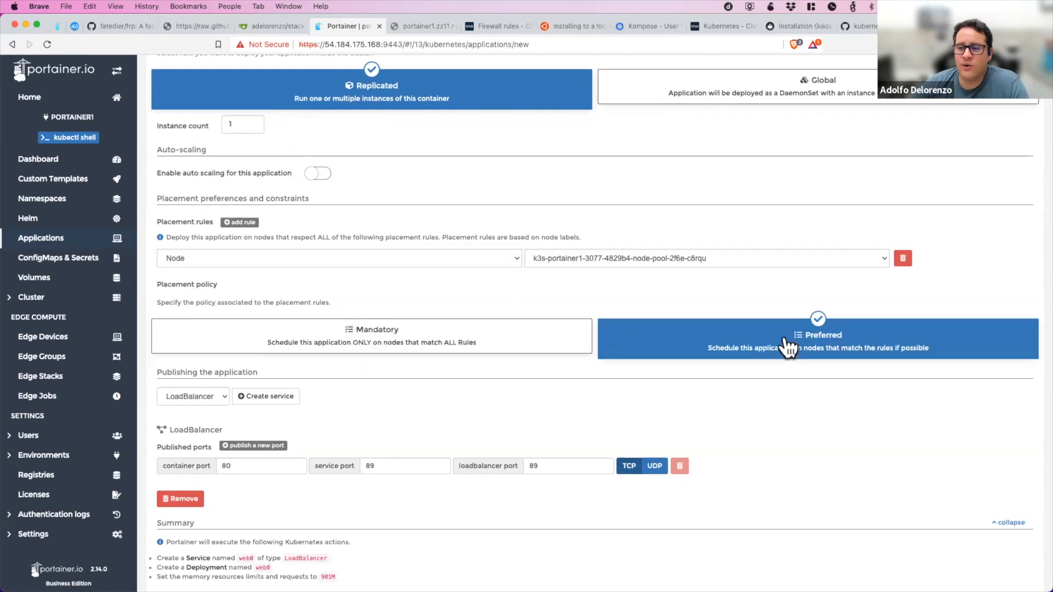
pyautogui.click(902, 258)
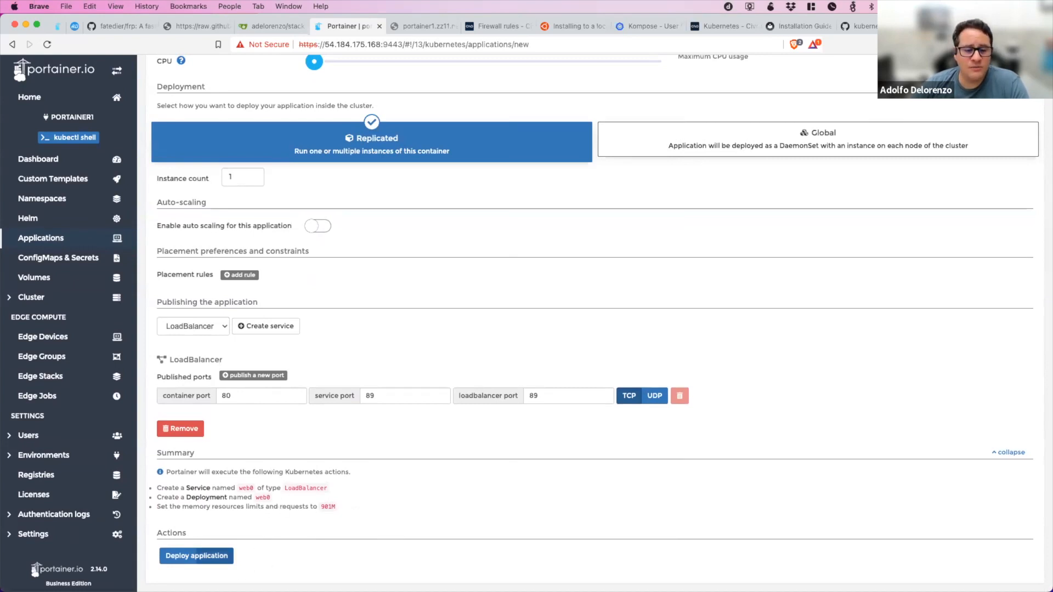
# Deploy the web0 application and show the port mappings in the application list.
pyautogui.click(215, 558)
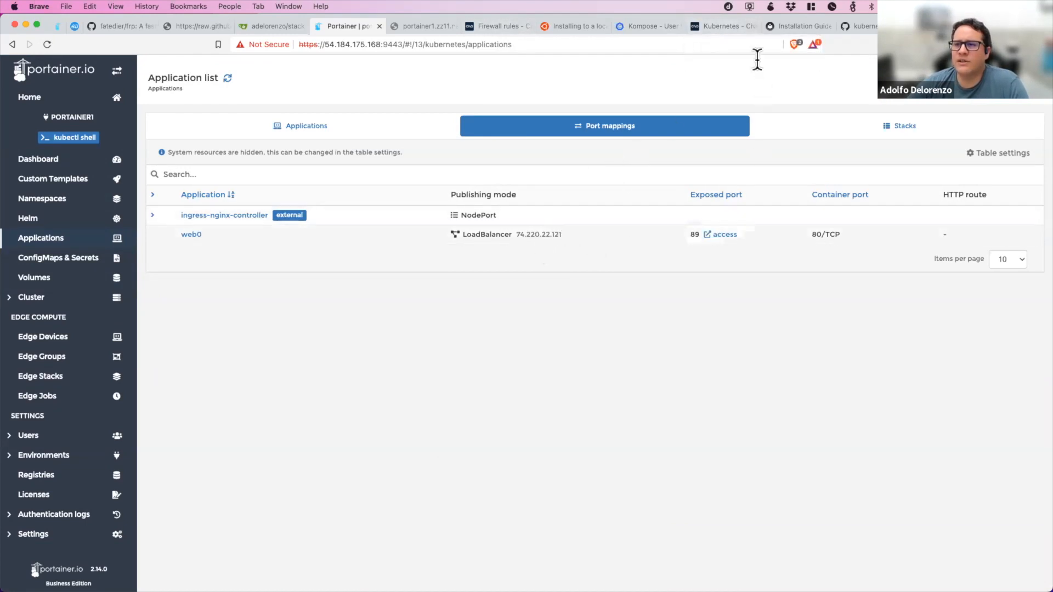
# Switch to the Civo dashboard and examine the portainer1 cluster's load balancers, node pools and installed applications.
pyautogui.click(729, 25)
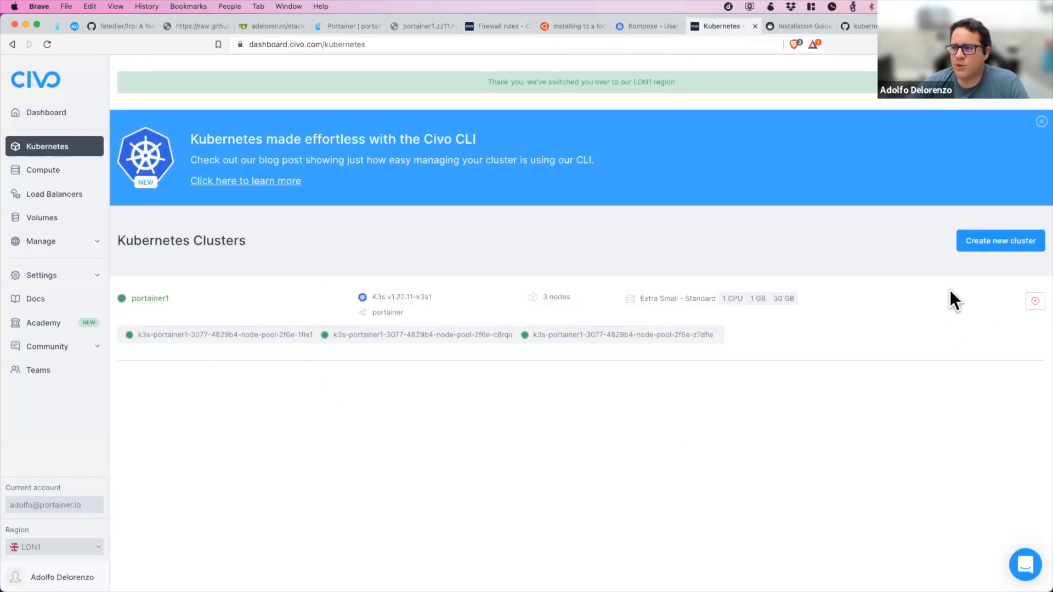
pyautogui.click(146, 305)
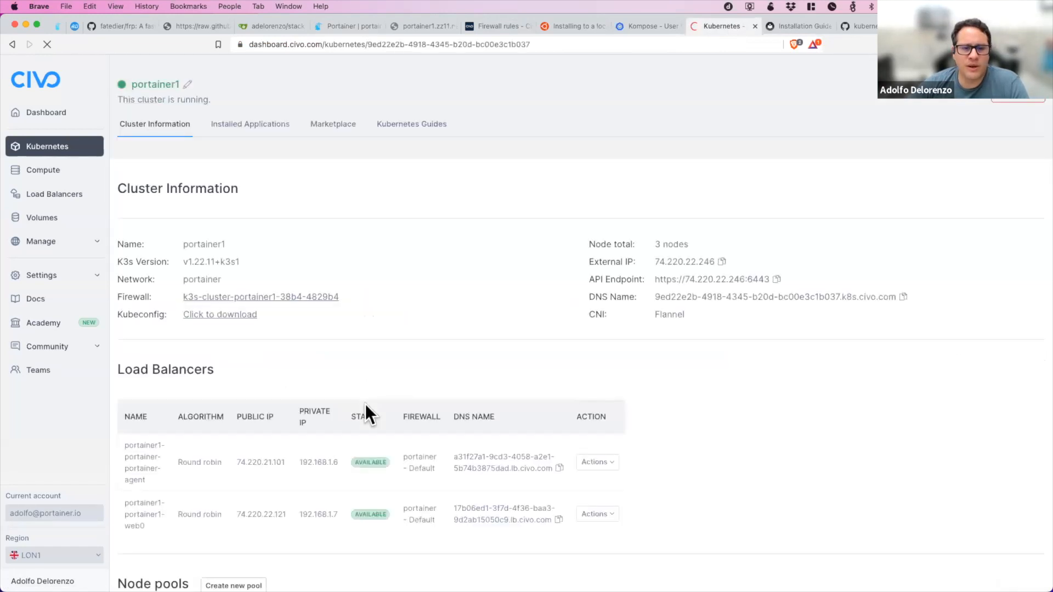
pyautogui.scroll(-3, 365, 406)
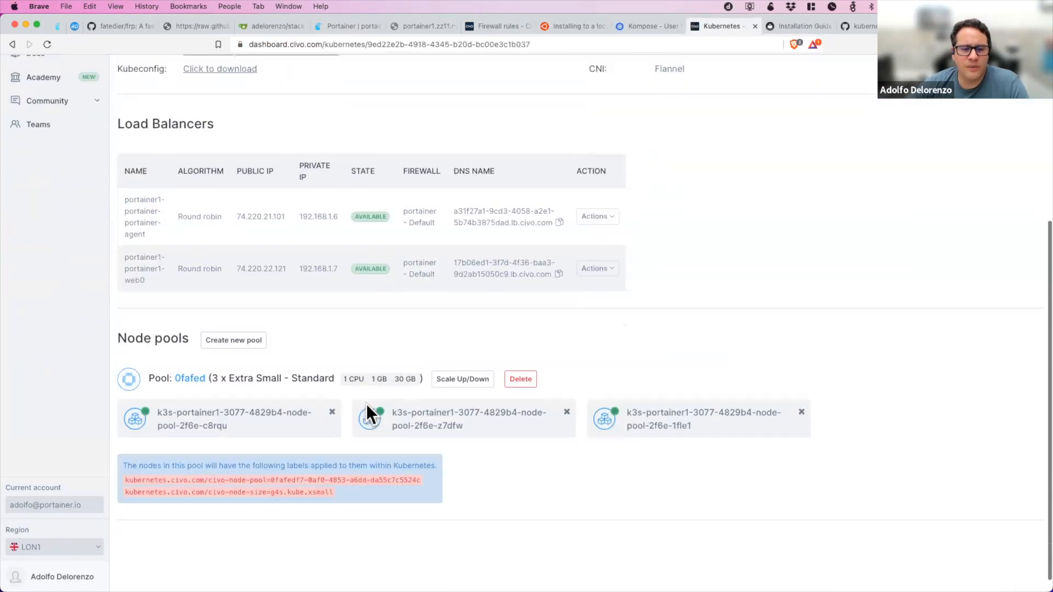
pyautogui.scroll(3, 366, 403)
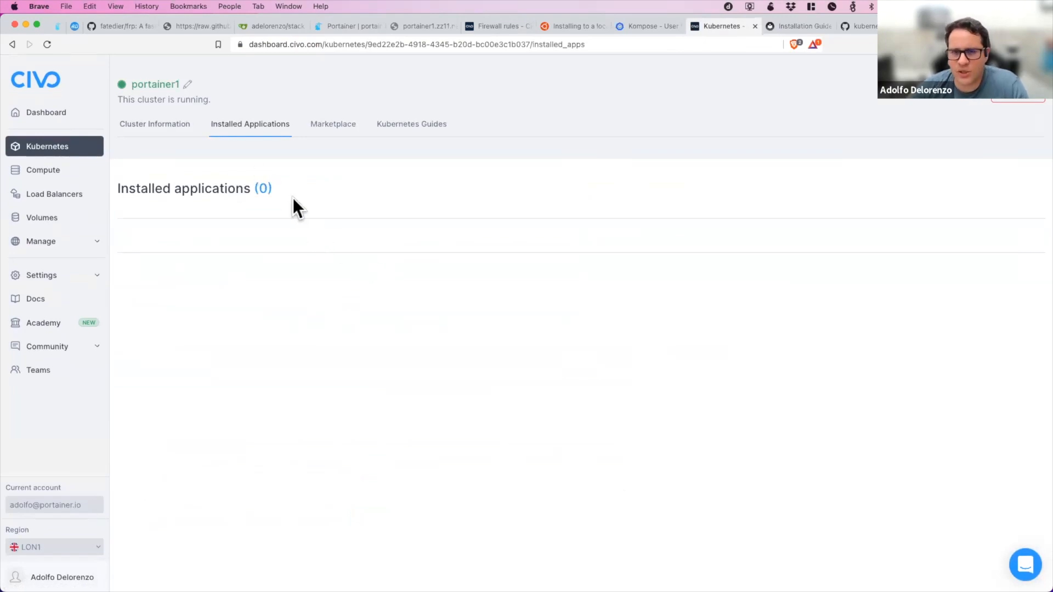
pyautogui.click(150, 127)
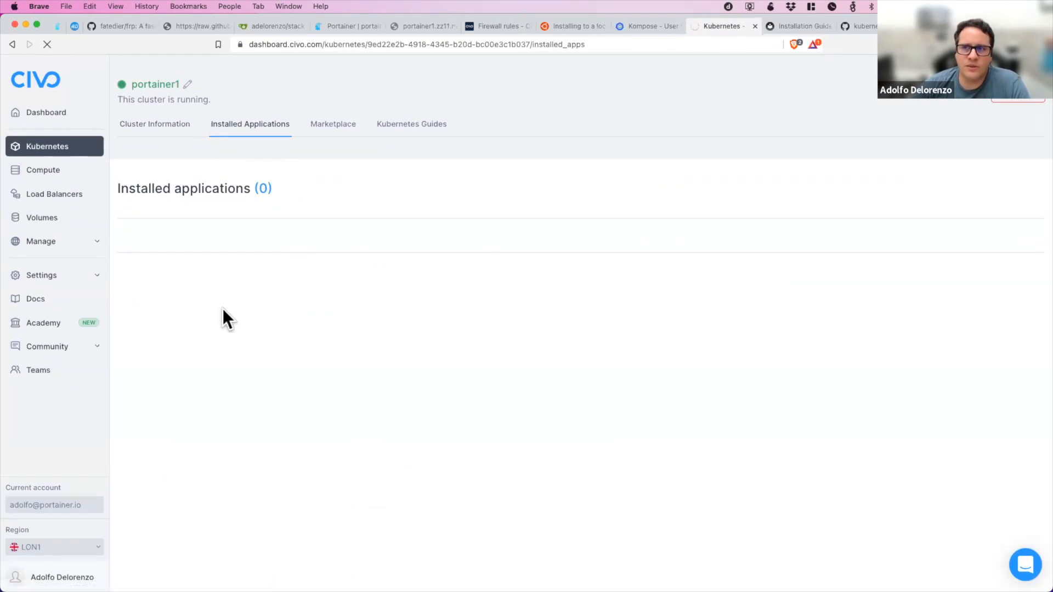
pyautogui.scroll(-3, 229, 388)
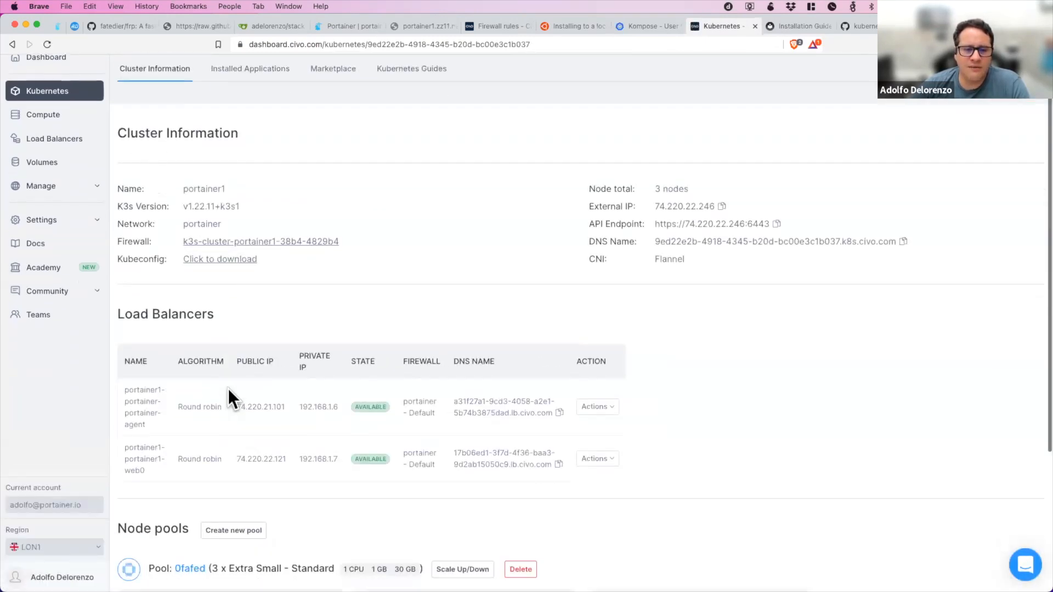
pyautogui.scroll(-1, 228, 388)
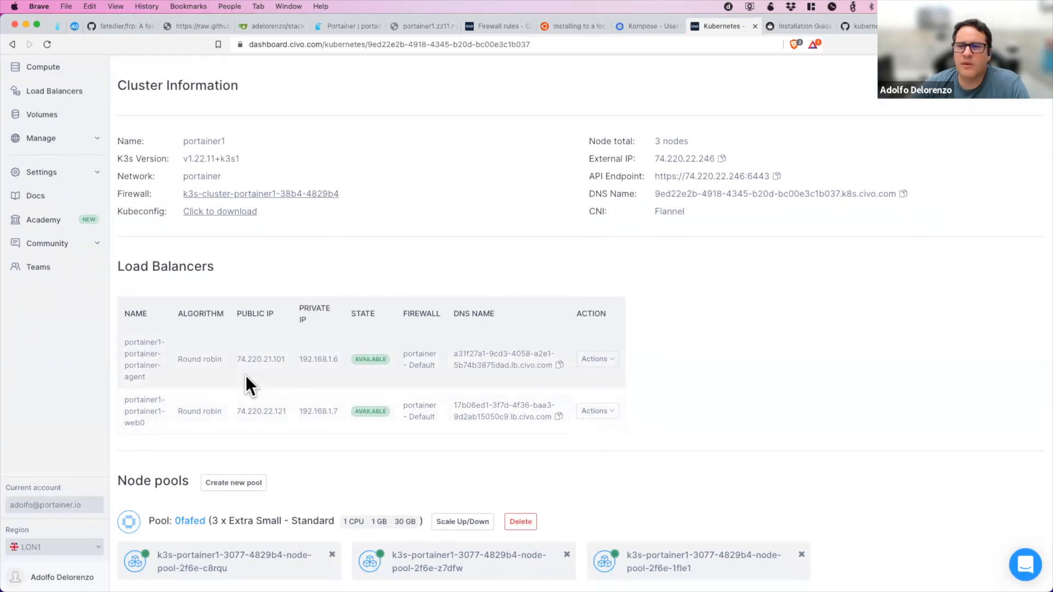
# Return to Portainer and open the web0 application through its exposed port 89.
pyautogui.click(343, 26)
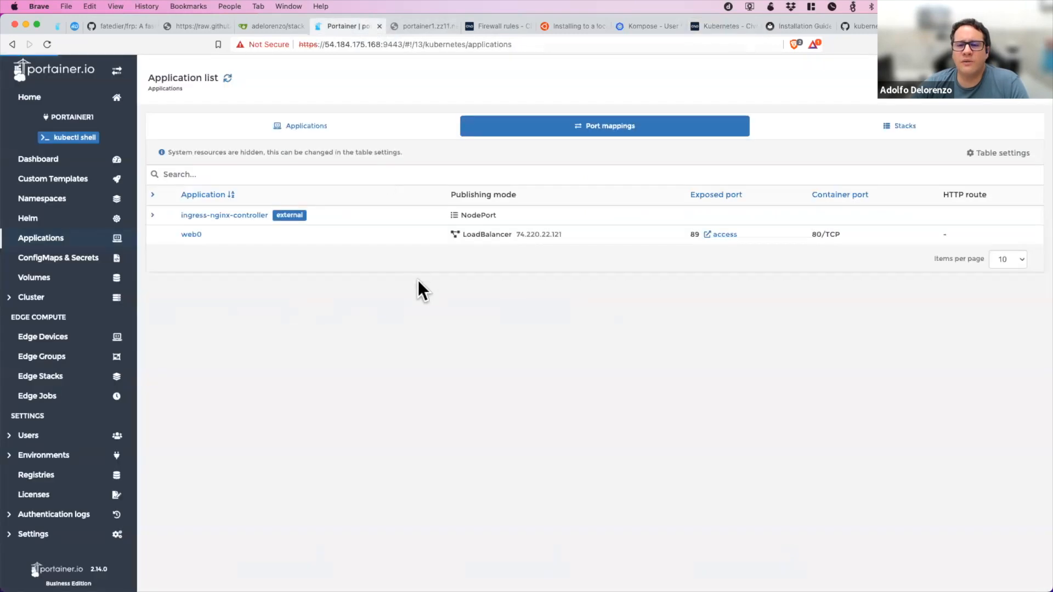
pyautogui.click(724, 234)
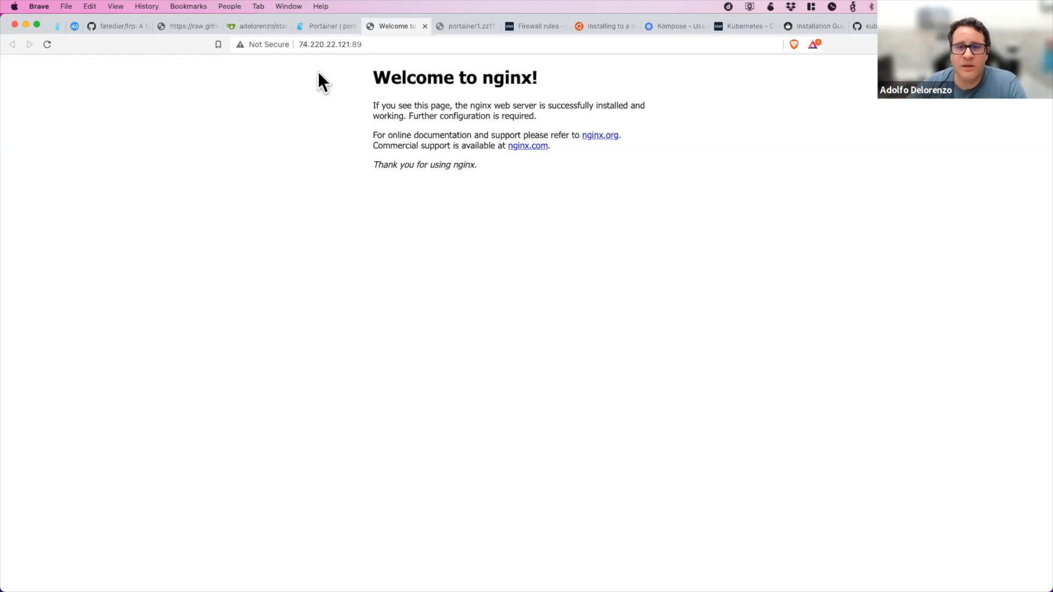
# Return to Portainer, open the web0 application's details and examine its generated YAML down to the load balancer status.
pyautogui.click(308, 25)
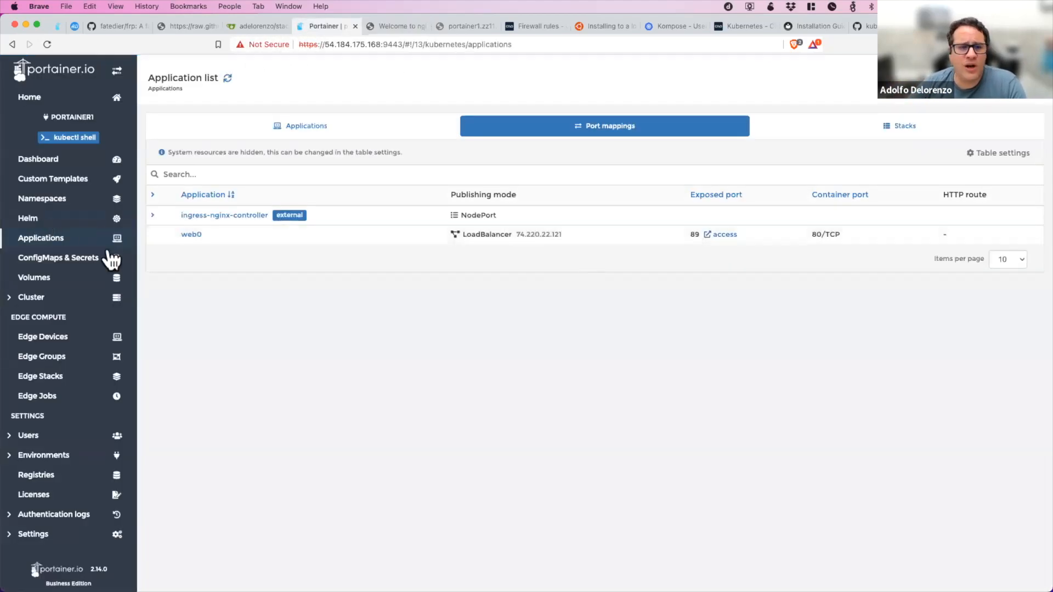
pyautogui.click(188, 236)
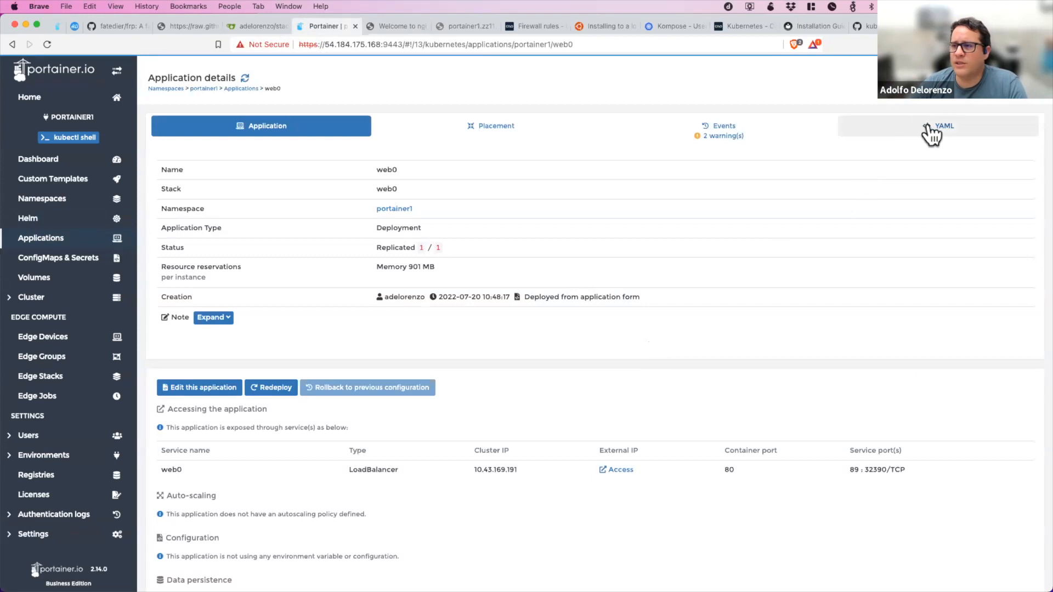
pyautogui.click(930, 133)
pyautogui.scroll(-5, 719, 377)
pyautogui.scroll(-10, 718, 377)
pyautogui.scroll(-9, 719, 378)
pyautogui.scroll(-8, 719, 377)
pyautogui.scroll(-7, 718, 377)
pyautogui.scroll(-8, 719, 377)
pyautogui.scroll(-8, 719, 377)
pyautogui.scroll(-8, 718, 377)
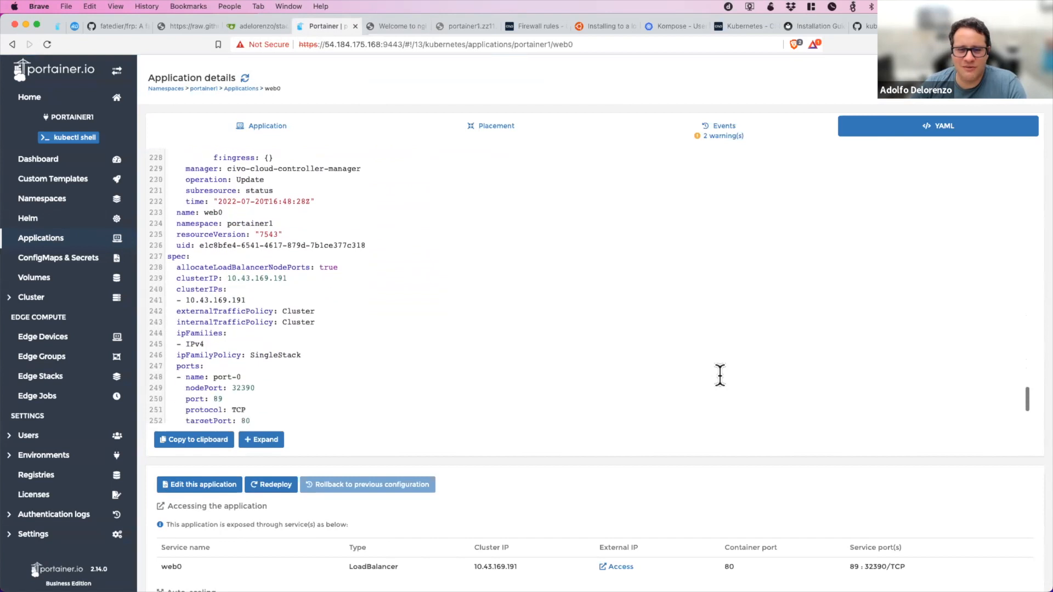
pyautogui.scroll(-8, 719, 378)
pyautogui.scroll(3, 719, 373)
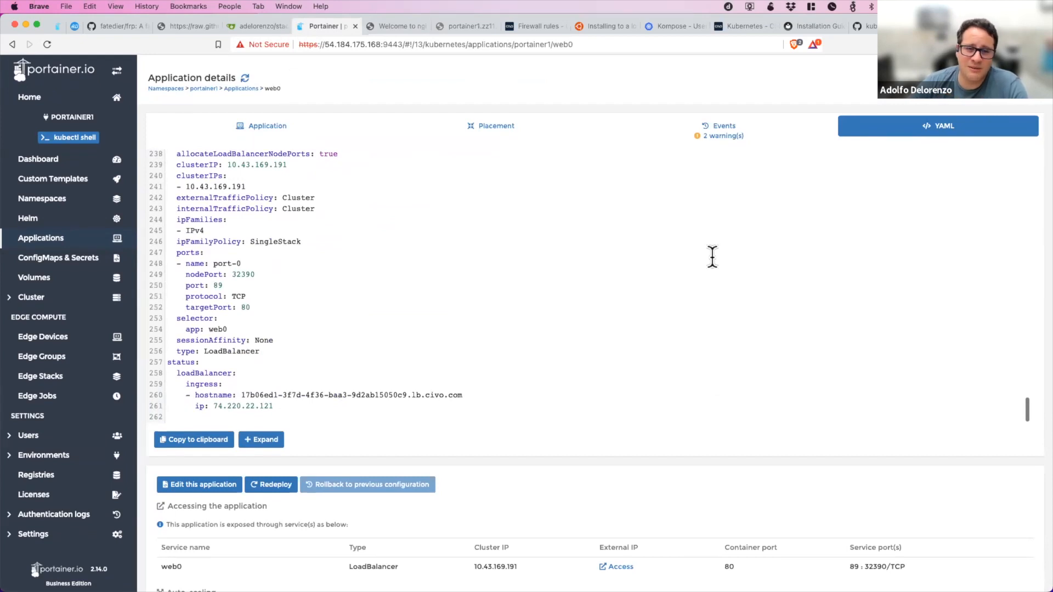
# Examine web0's application details, including its service access, auto-scaling, configuration, data persistence and containers.
pyautogui.click(265, 131)
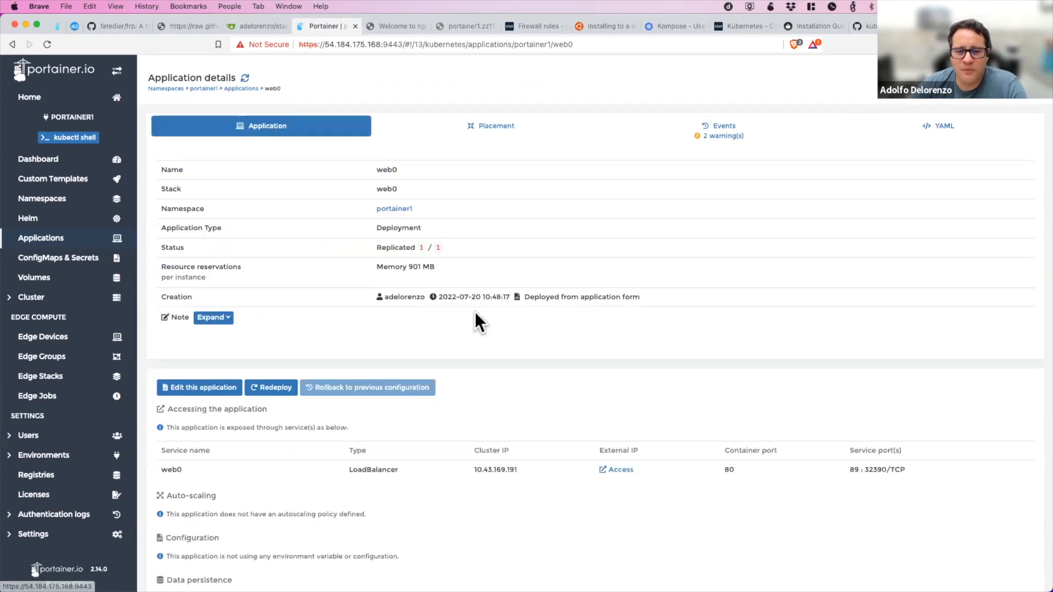
pyautogui.scroll(-5, 625, 353)
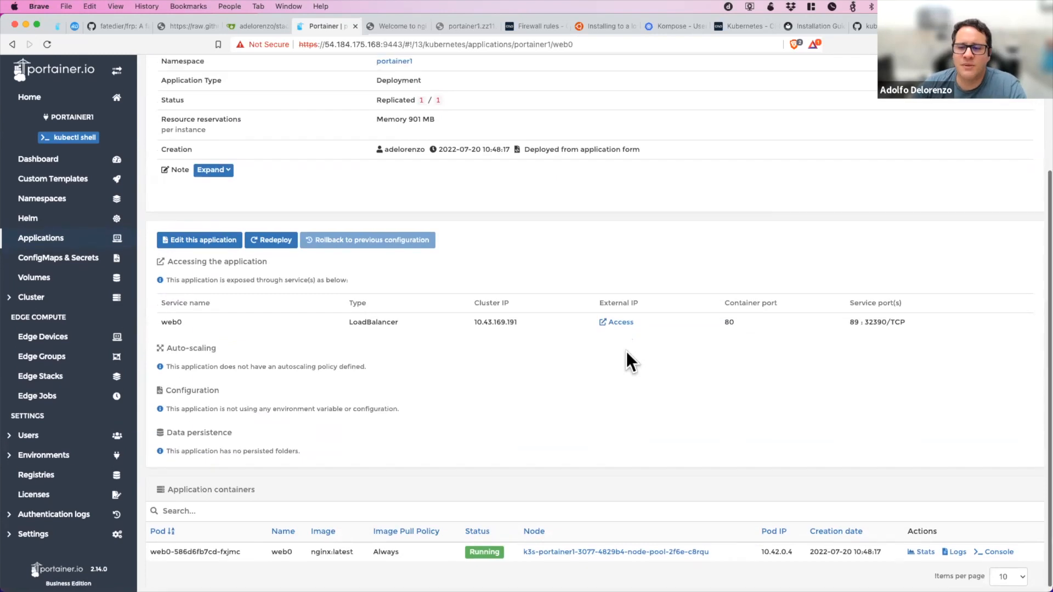
pyautogui.scroll(5, 626, 351)
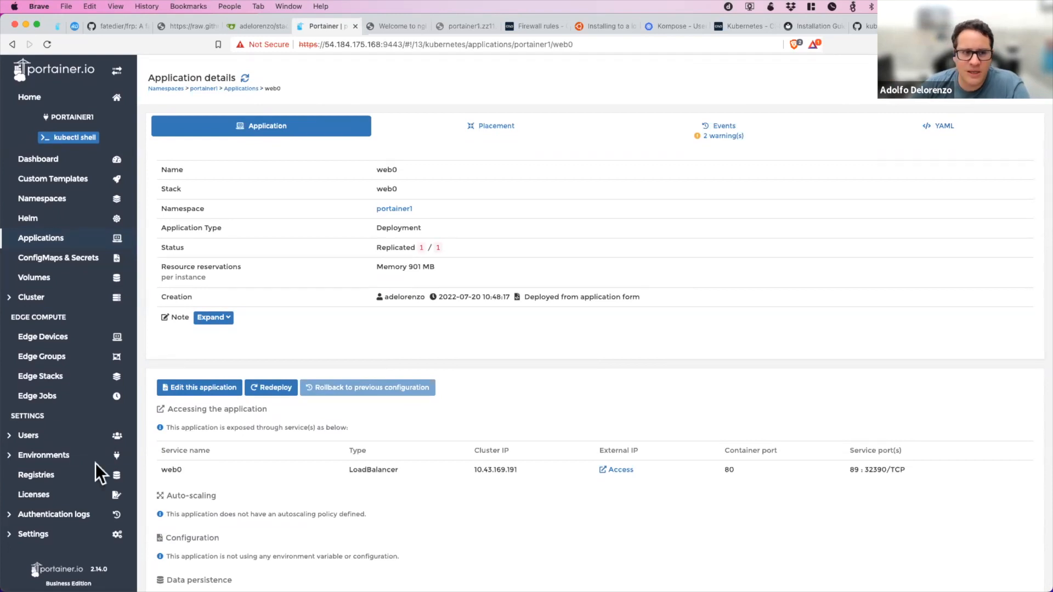
# Review the existing user accounts and open access management for the portainer1 namespace.
pyautogui.click(59, 437)
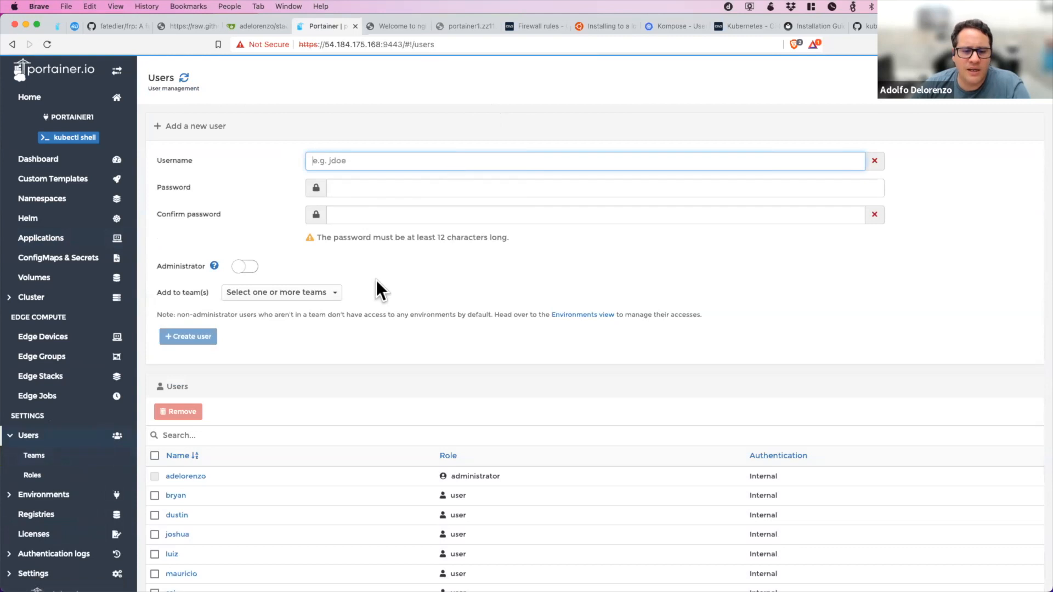
pyautogui.scroll(-3, 376, 280)
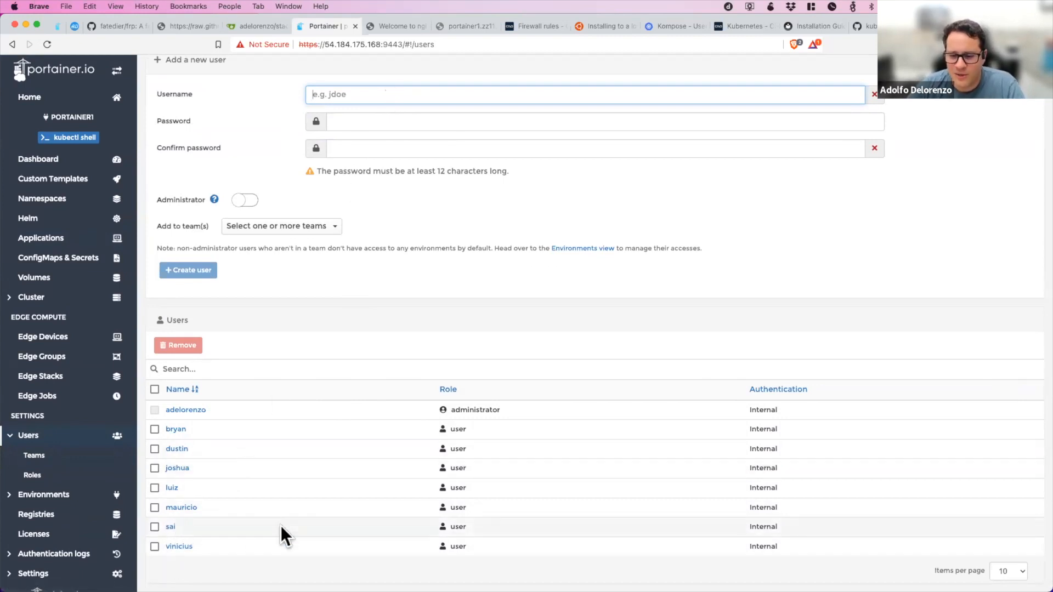
pyautogui.scroll(2, 104, 262)
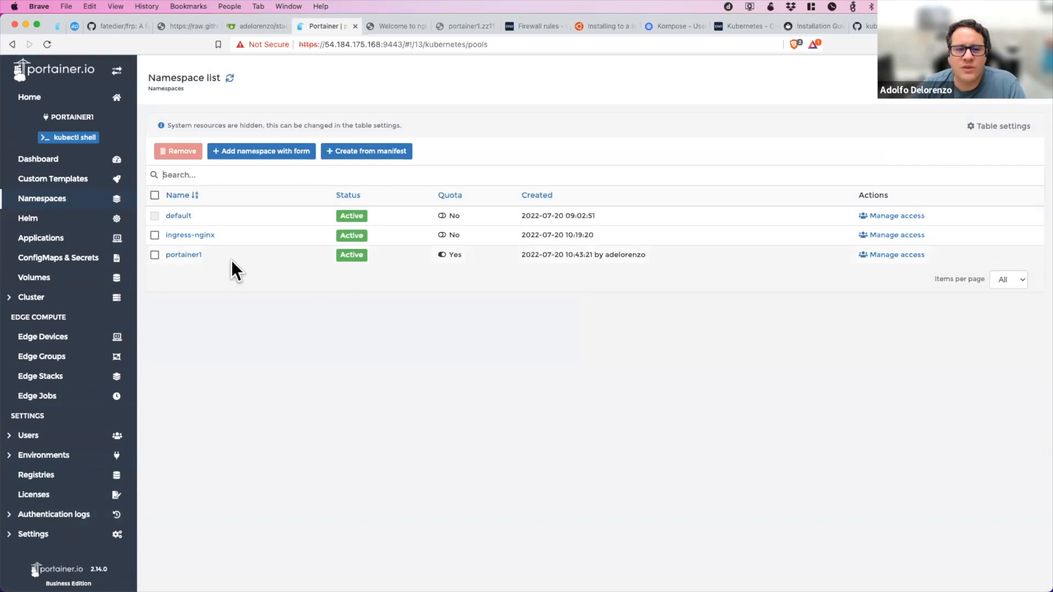
pyautogui.click(893, 256)
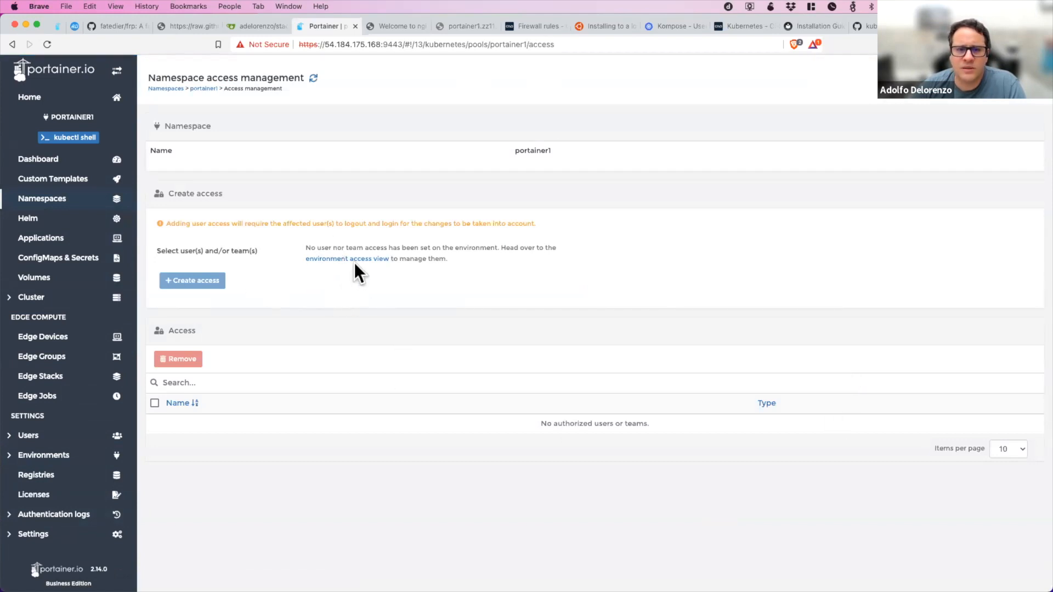
pyautogui.scroll(-1, 239, 332)
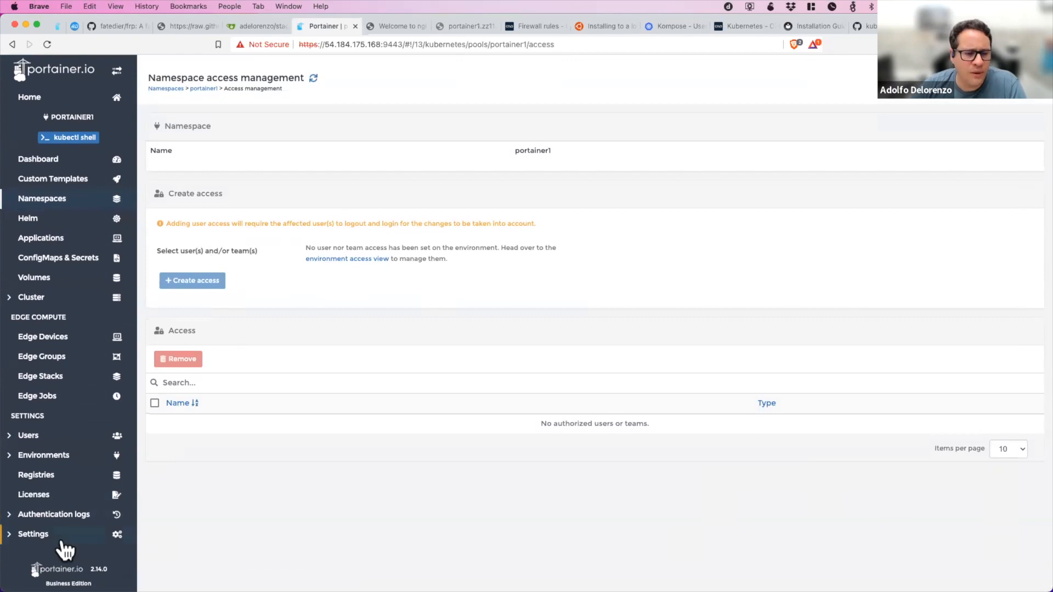
# Grant the second-to-last listed user access to the portainer1 environment with the Standard user role.
pyautogui.click(60, 457)
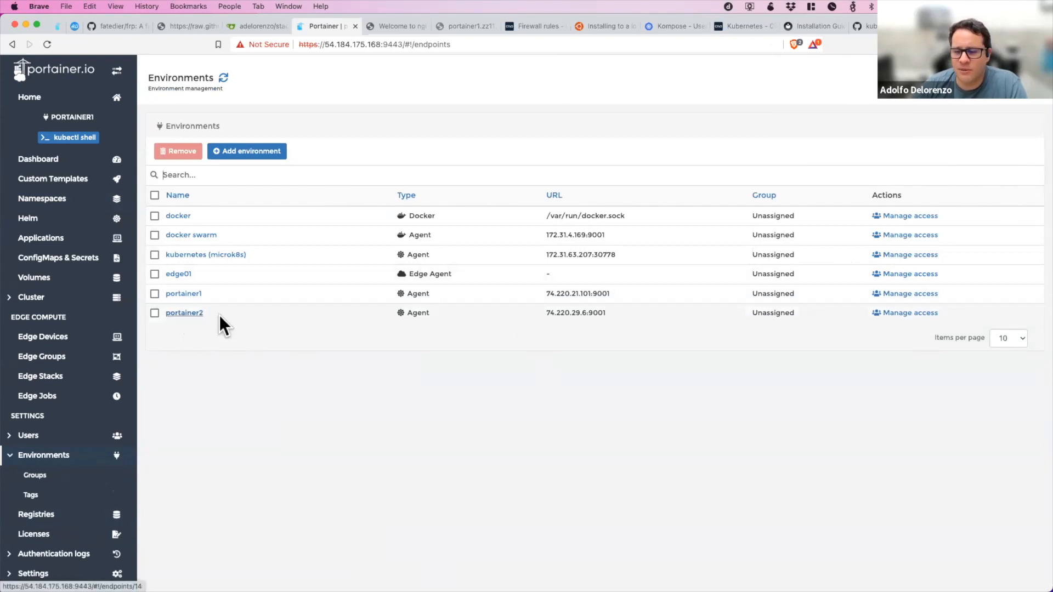
pyautogui.click(928, 300)
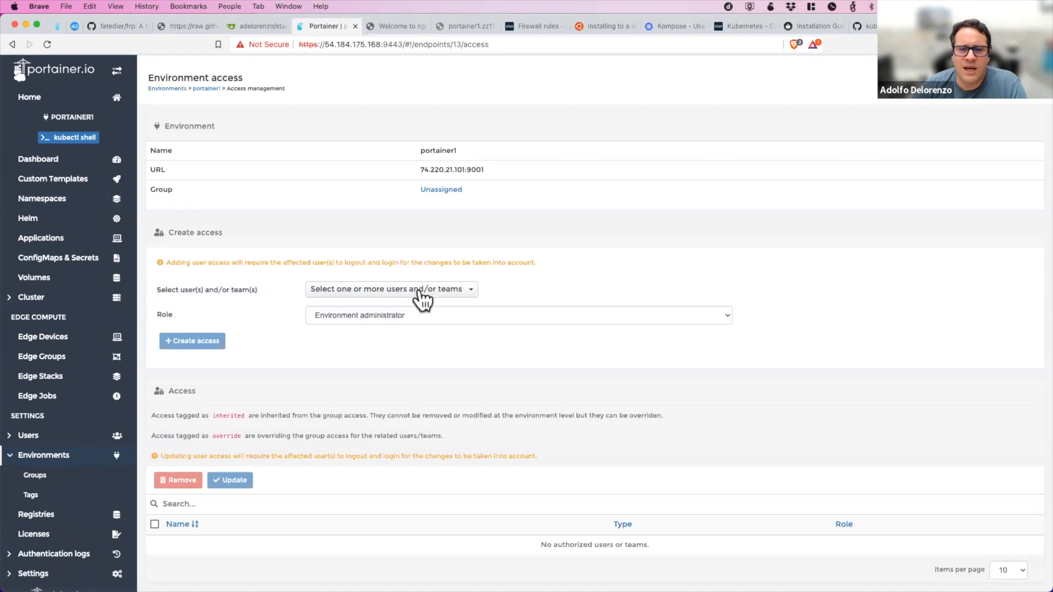
pyautogui.click(419, 289)
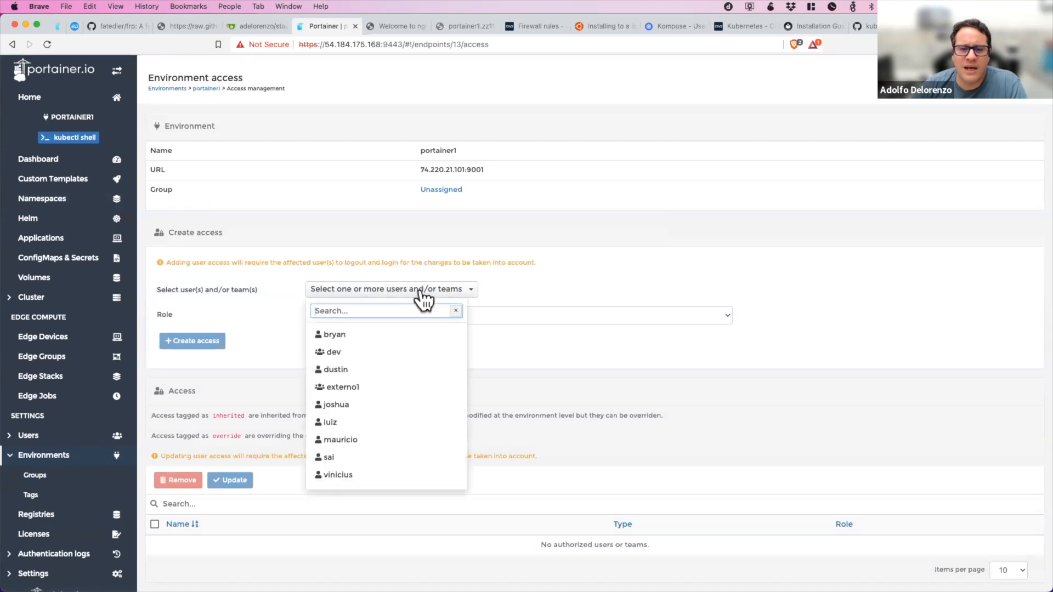
pyautogui.click(349, 458)
pyautogui.click(252, 350)
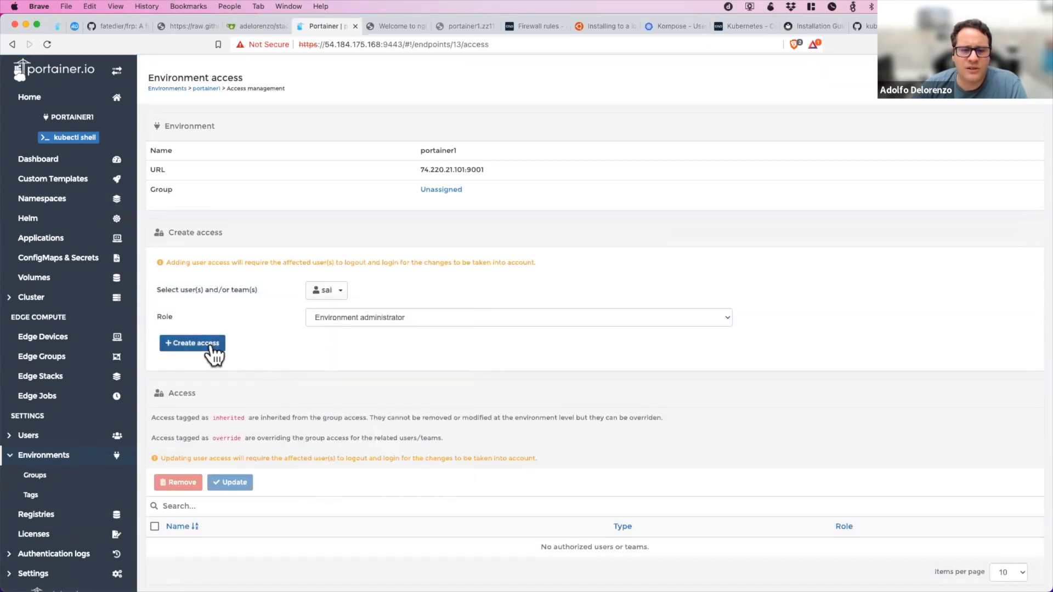
pyautogui.click(338, 318)
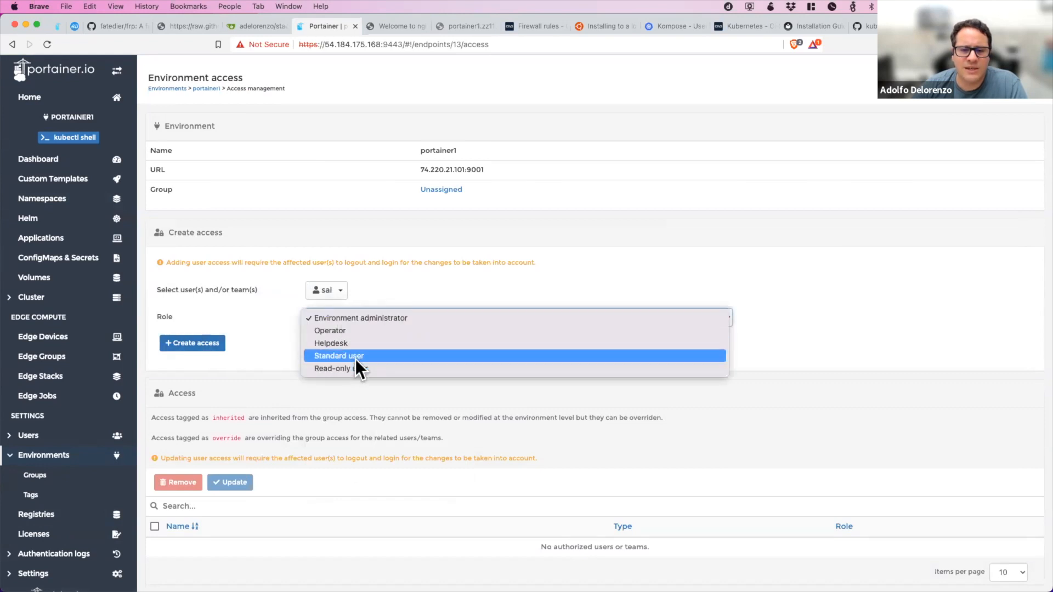
pyautogui.press('Return')
pyautogui.click(211, 351)
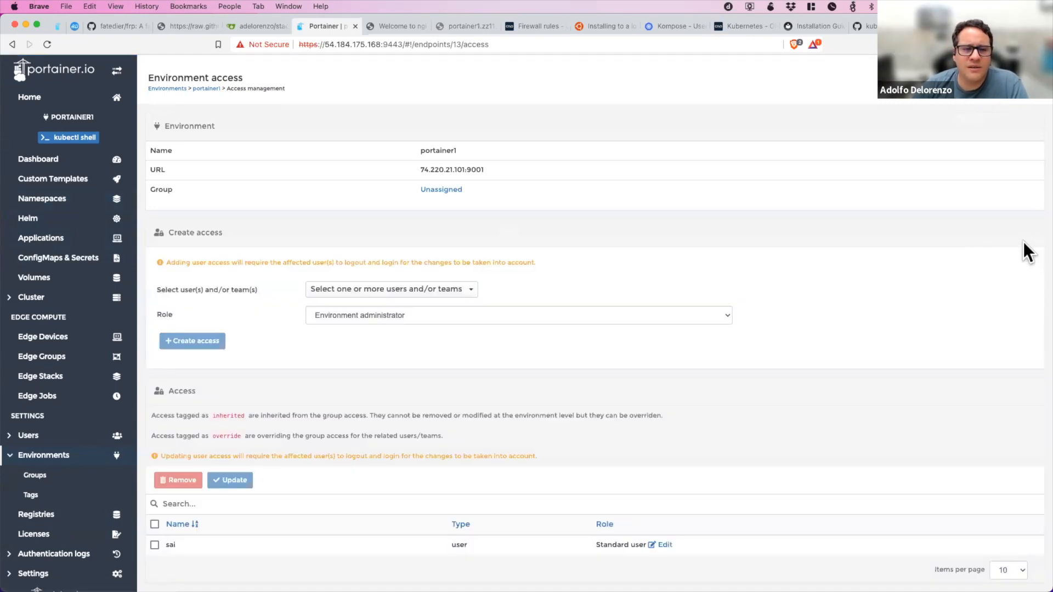
# Give the same standard user access to the portainer1 namespace.
pyautogui.click(42, 199)
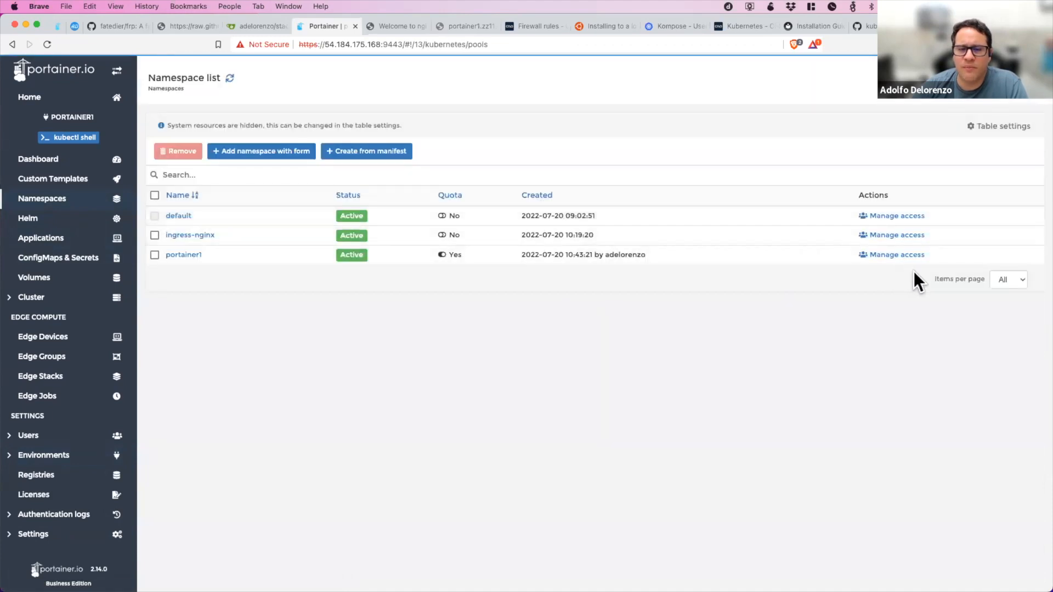
pyautogui.click(910, 255)
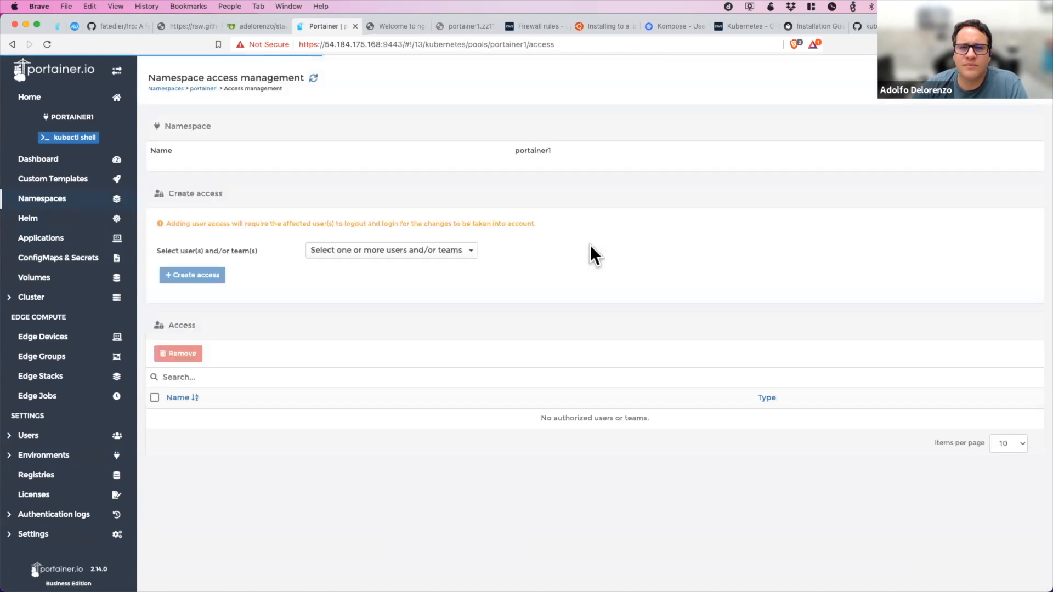
pyautogui.click(362, 252)
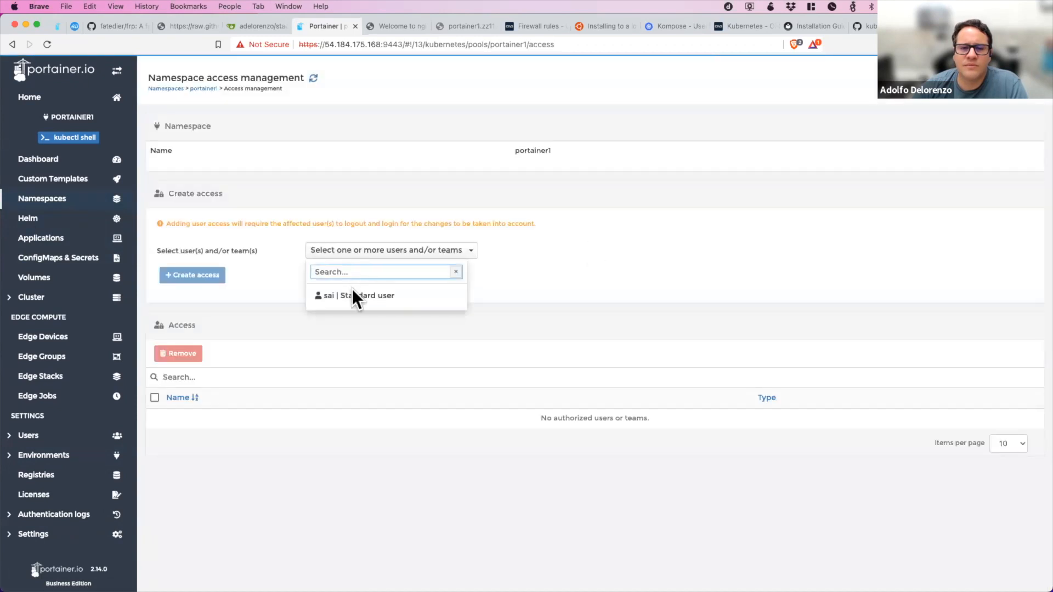
pyautogui.click(321, 299)
pyautogui.click(199, 281)
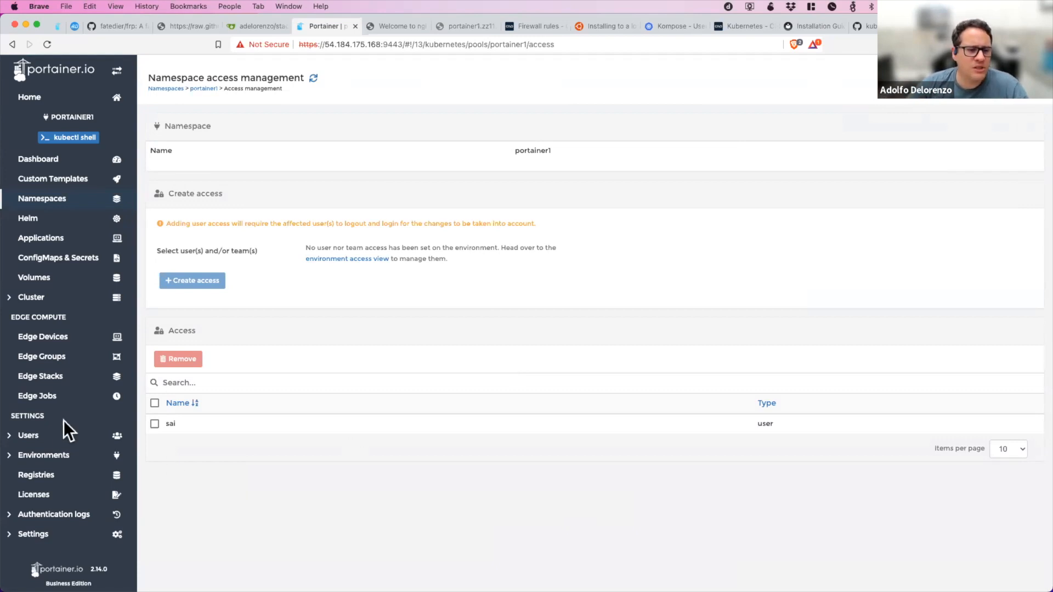
# Open that user's account details, enter and confirm a new account password, and update it.
pyautogui.click(63, 437)
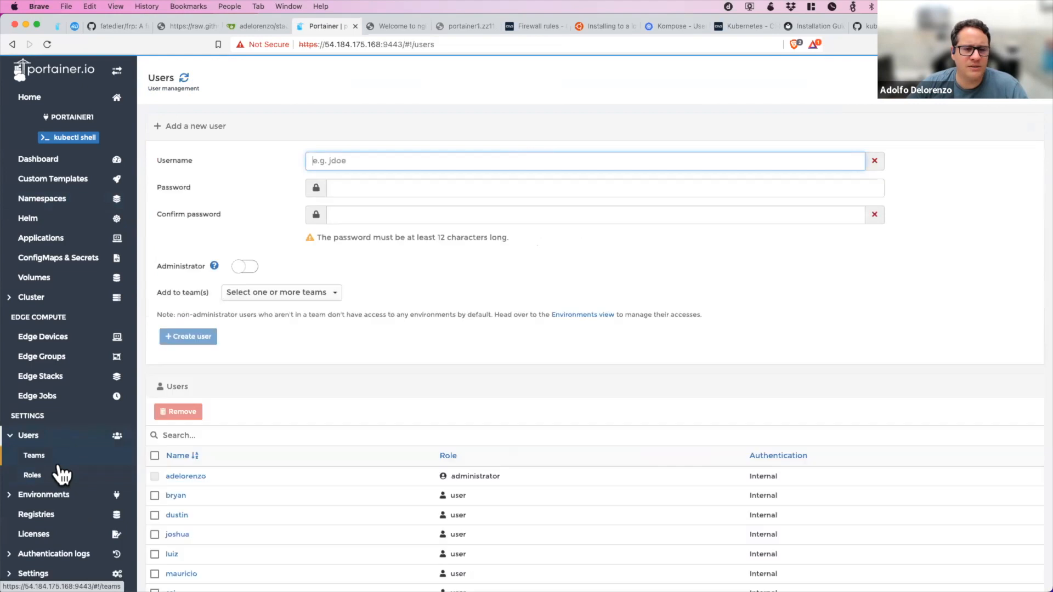
pyautogui.scroll(-2, 281, 493)
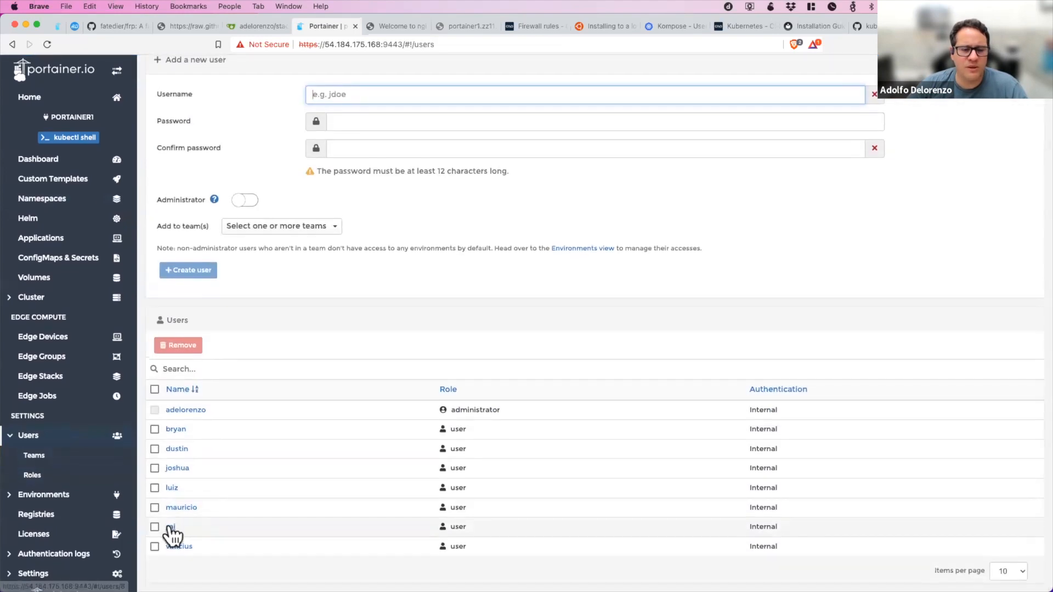
pyautogui.click(171, 526)
pyautogui.click(362, 315)
pyautogui.write('•••••••••')
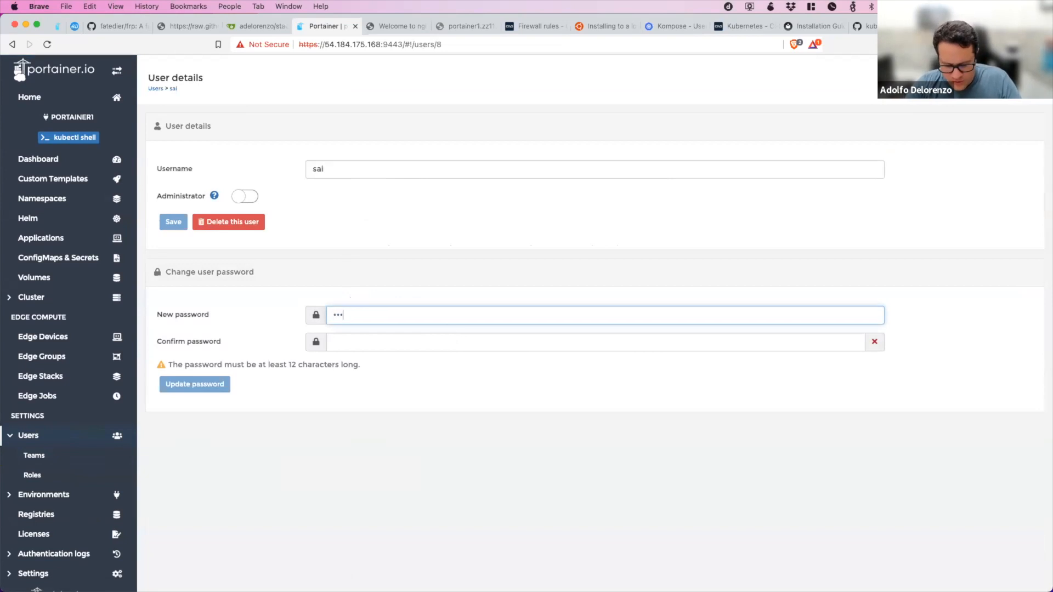
pyautogui.write('••••')
pyautogui.press('Tab')
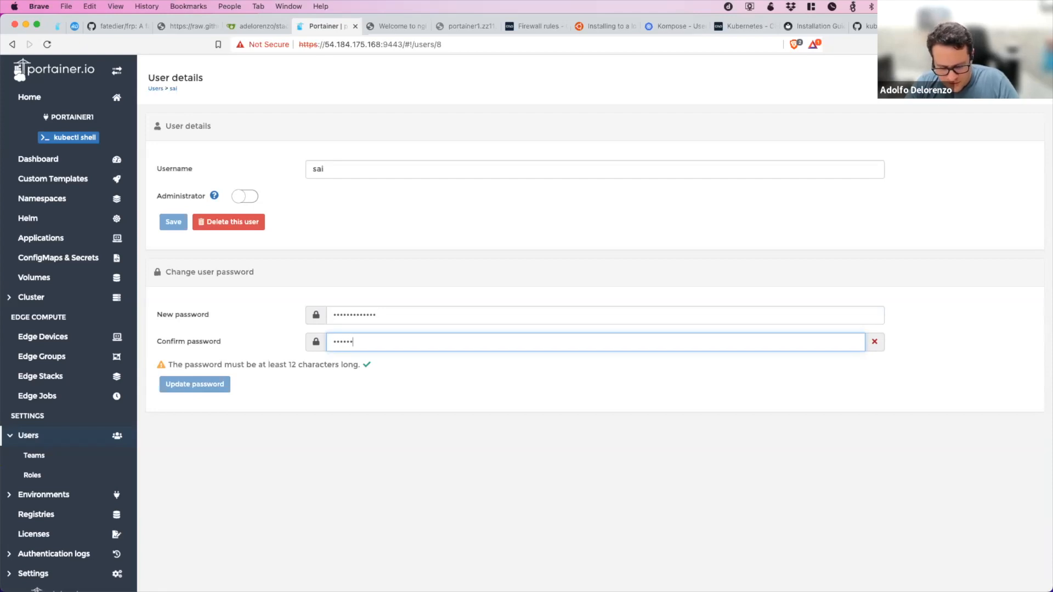
pyautogui.write('1')
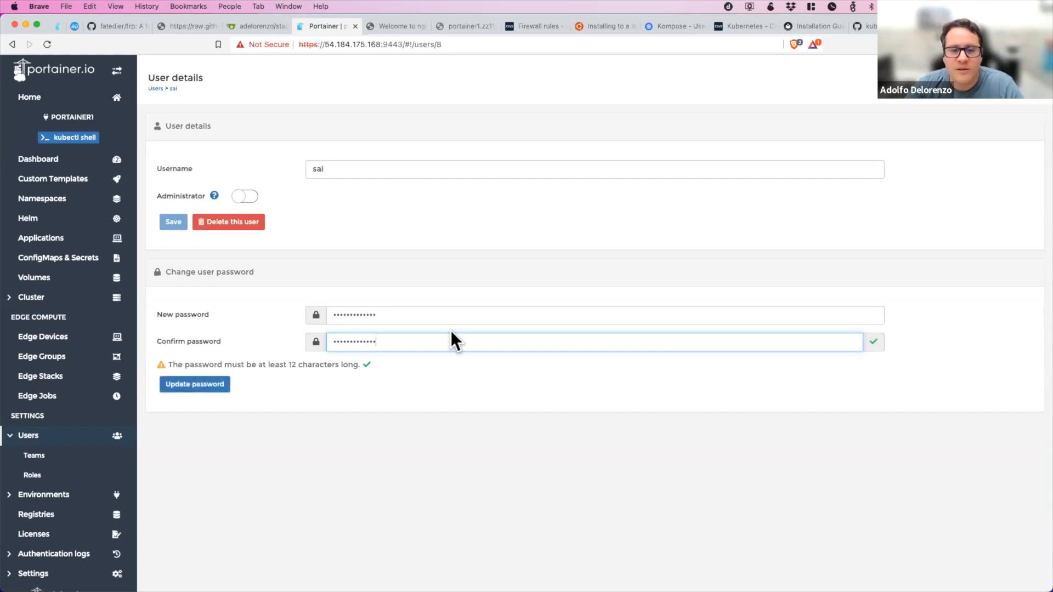
pyautogui.click(193, 387)
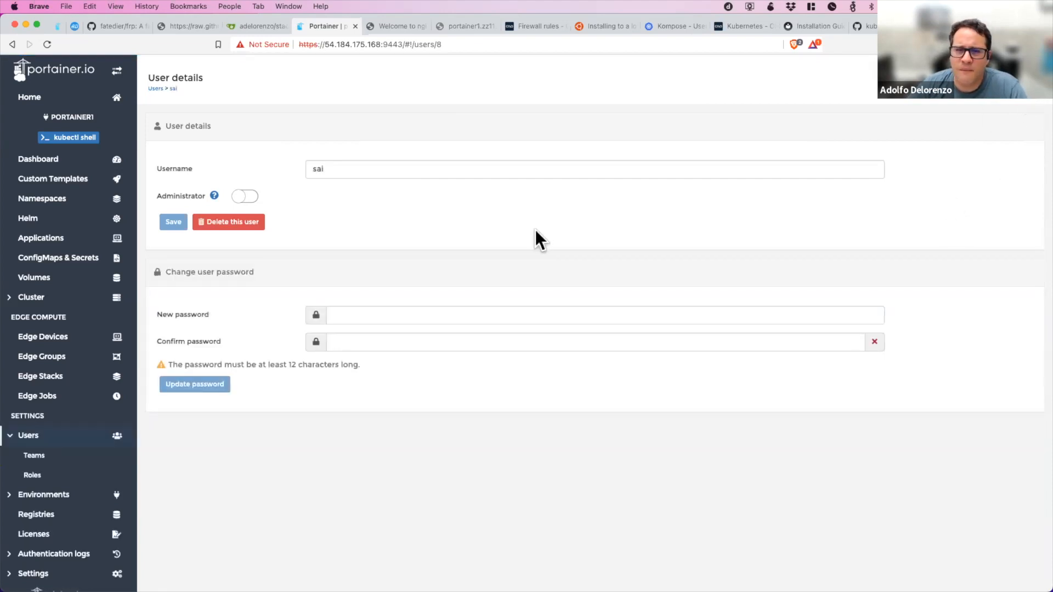
# Log out of the administrator account and log in with the standard user's username and account password.
pyautogui.click(1035, 100)
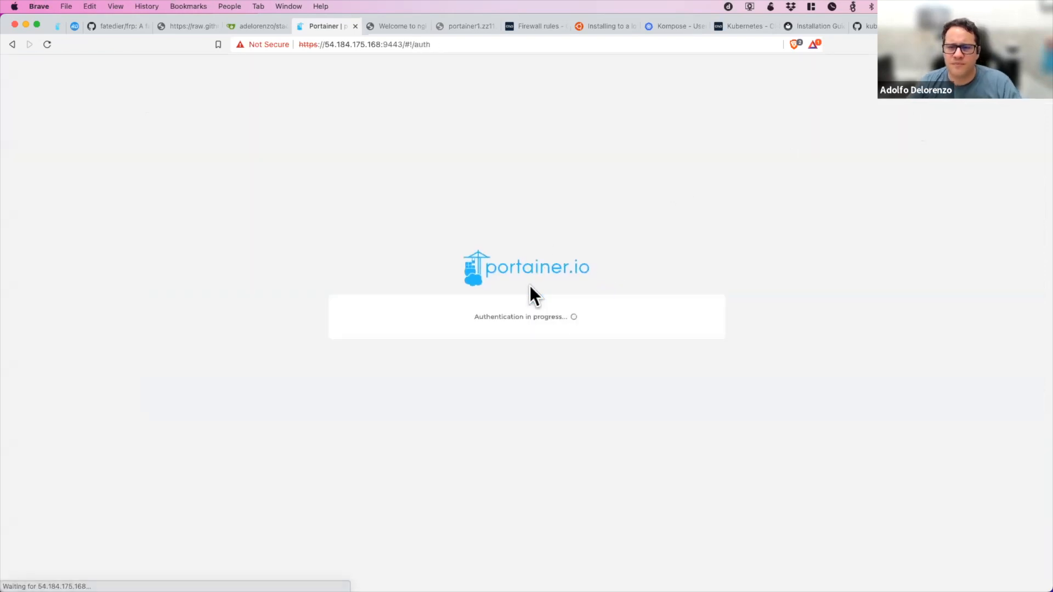
pyautogui.write('sai')
pyautogui.press('Tab')
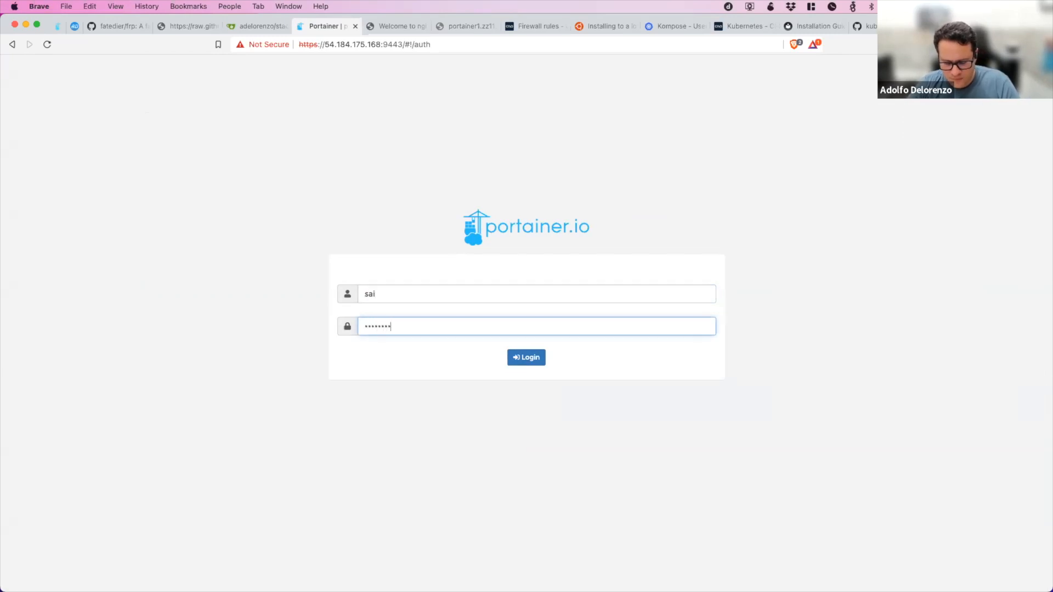
pyautogui.press('Return')
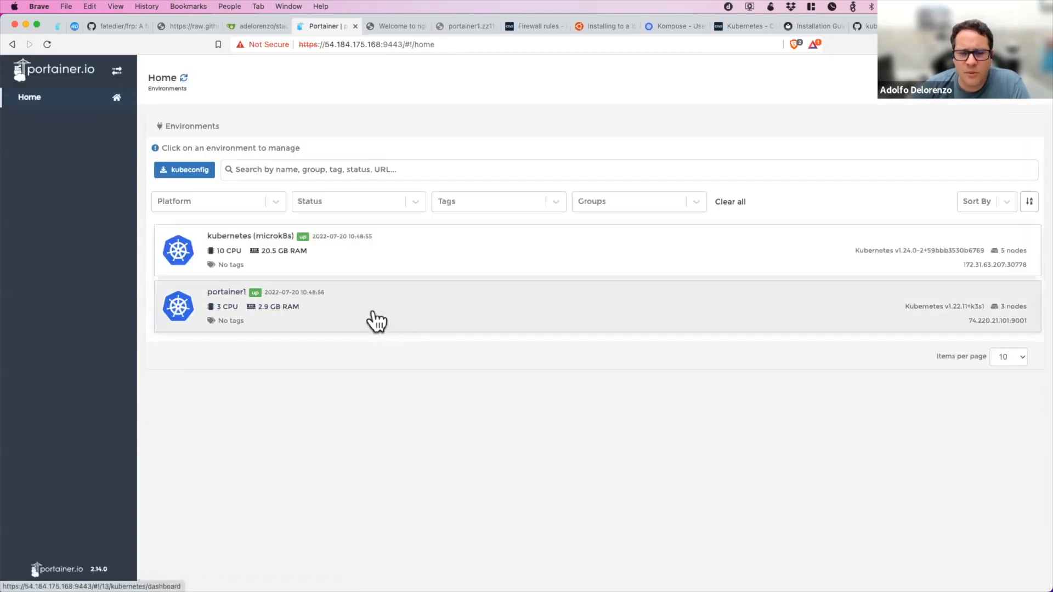
# Open the portainer1 environment as the standard user and display its namespace list.
pyautogui.click(410, 331)
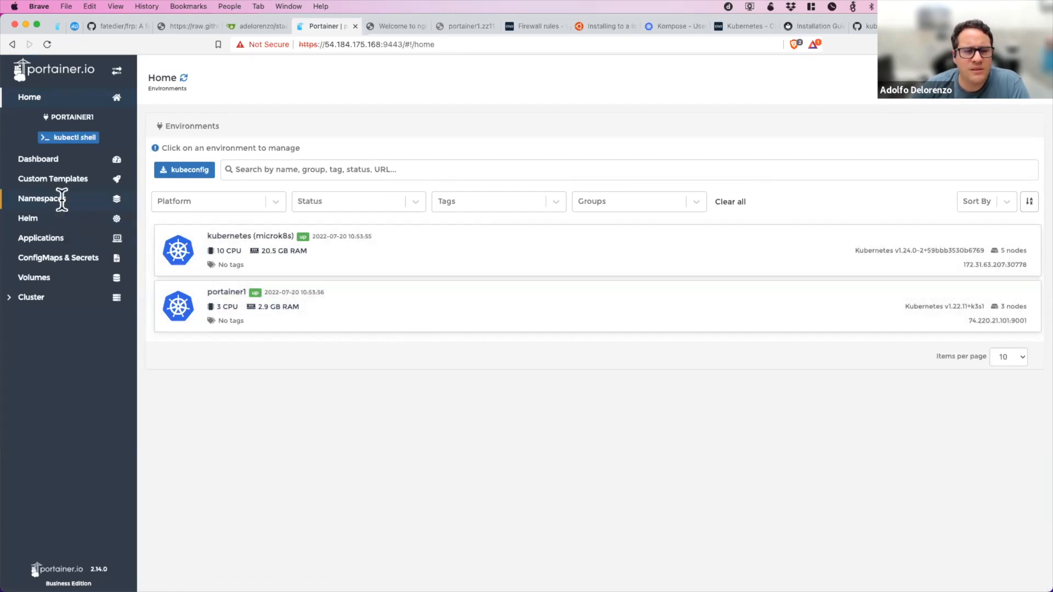
pyautogui.click(575, 325)
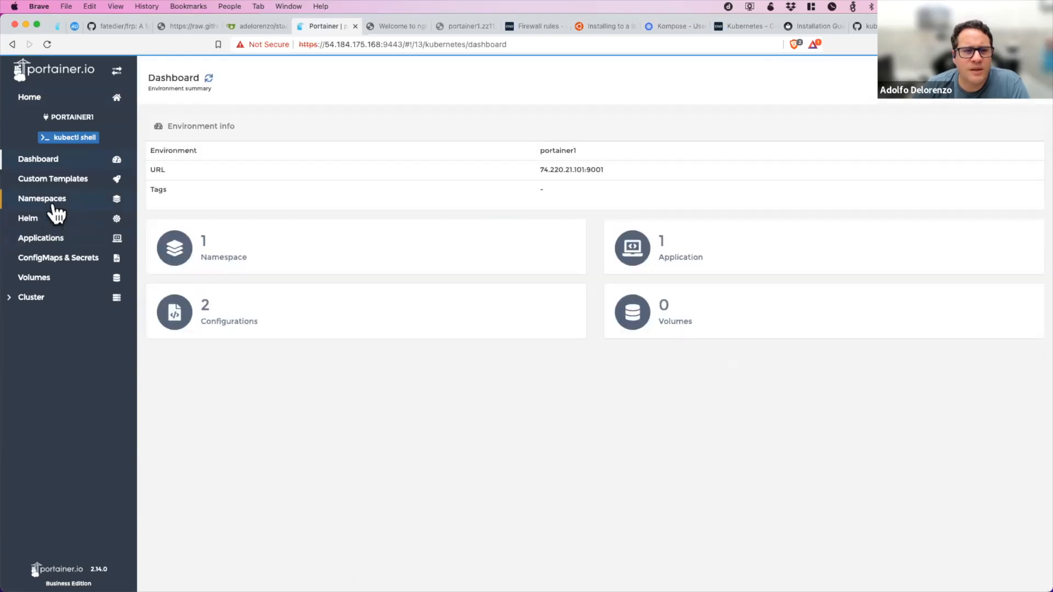
pyautogui.click(60, 201)
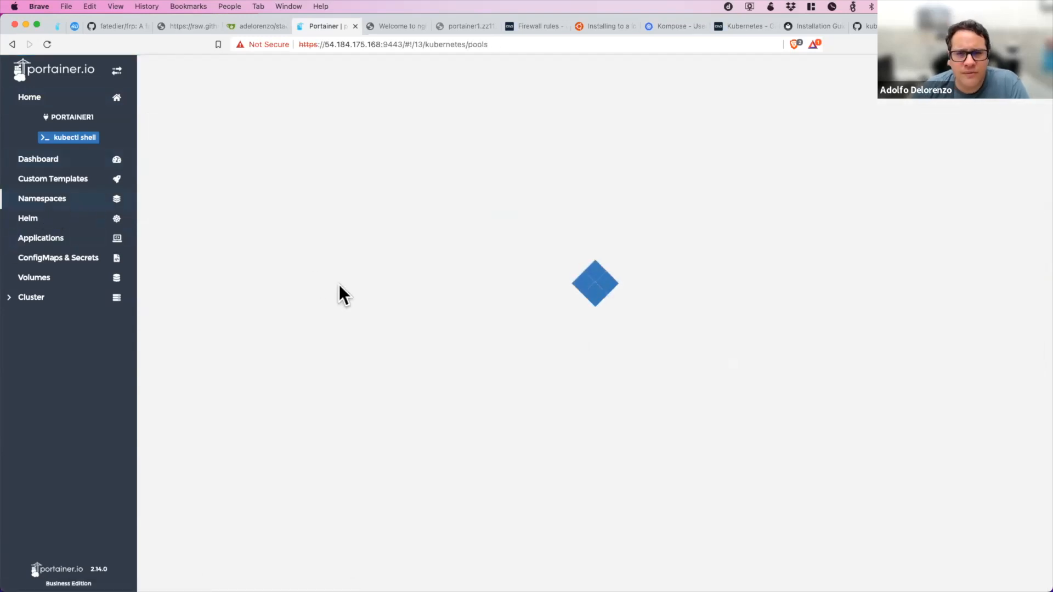
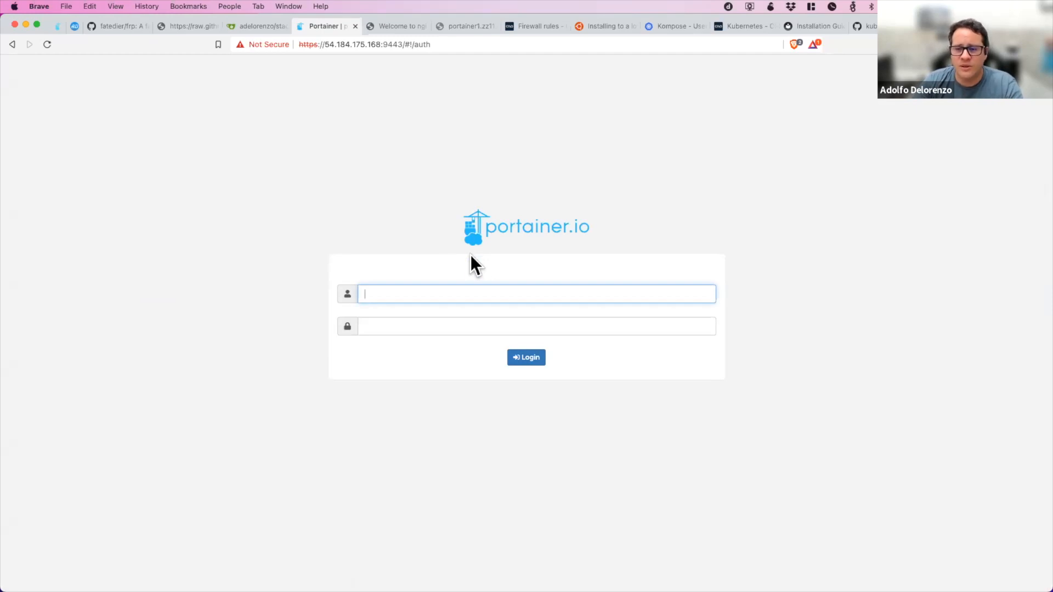
# Log in to the administrator account with its username and account password.
pyautogui.click(469, 254)
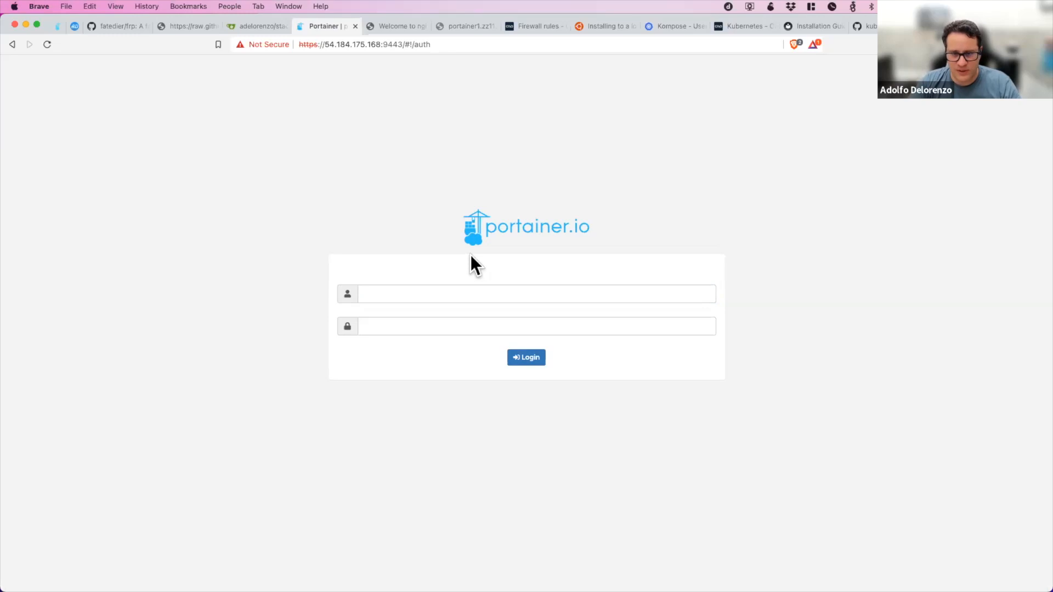
pyautogui.click(467, 293)
pyautogui.write('adelorenzo')
pyautogui.press('Tab')
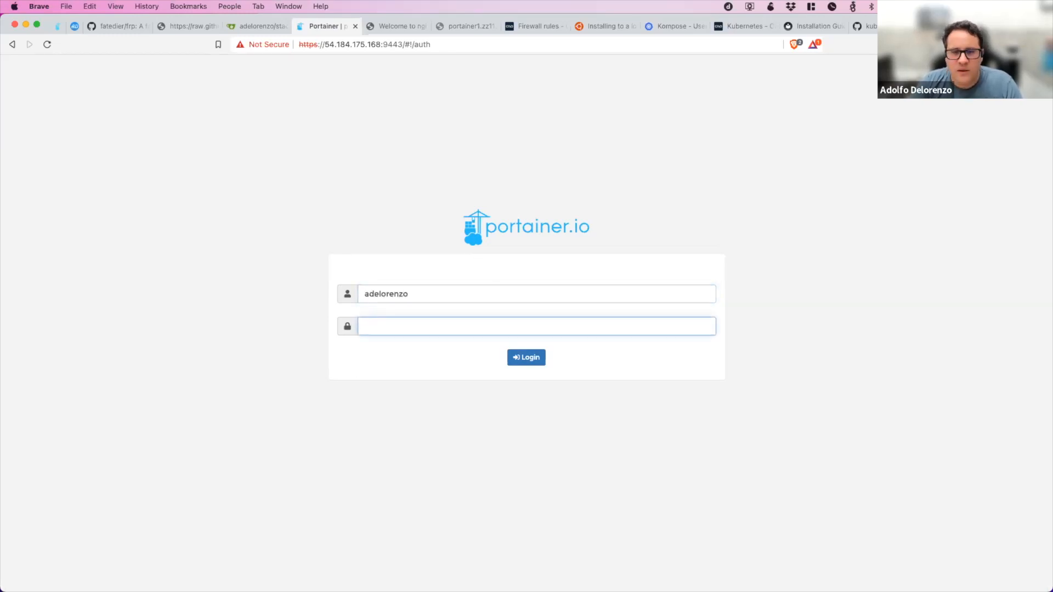
pyautogui.write('••••••••••')
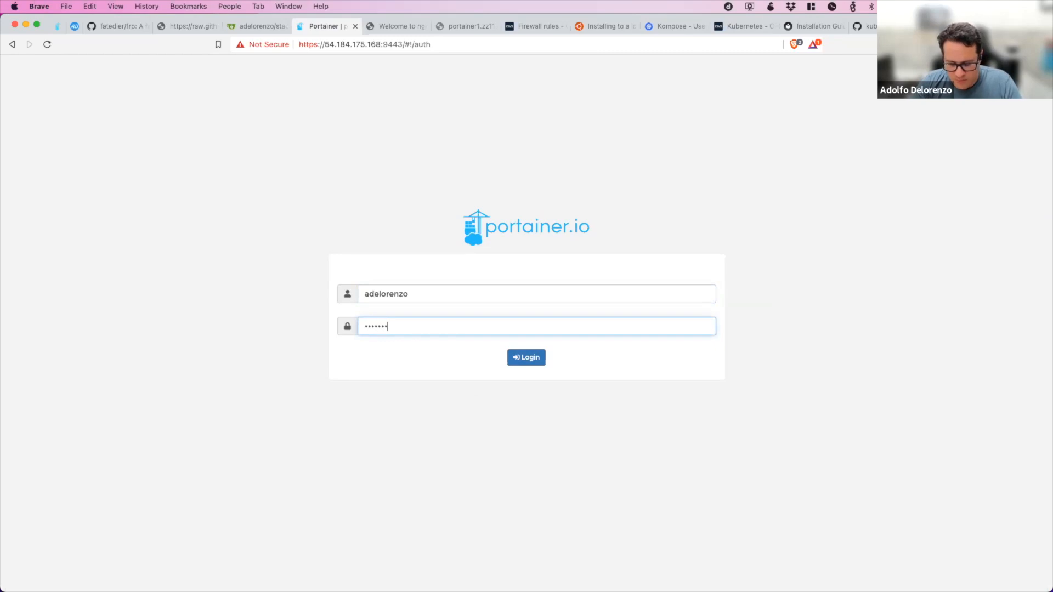
pyautogui.write('••')
pyautogui.press('Return')
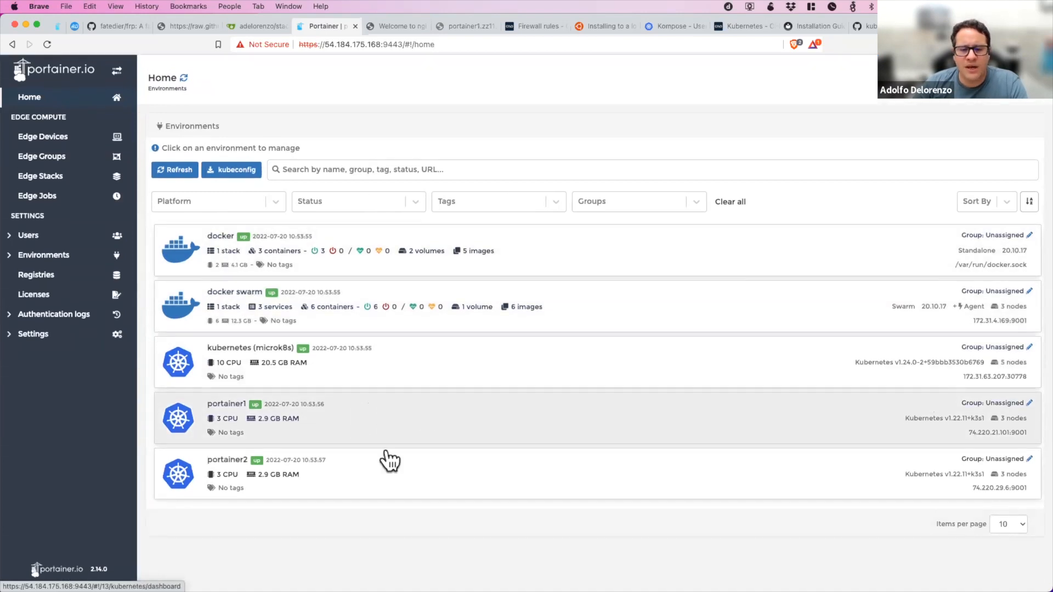
# Open the portainer2 environment and look through the environment, user and team management pages.
pyautogui.click(386, 488)
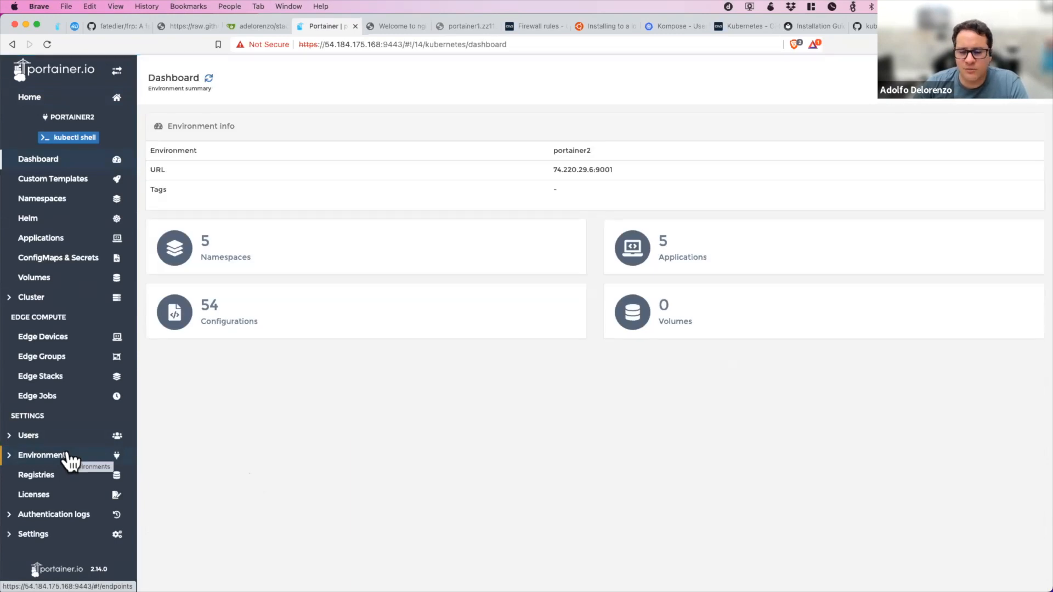
pyautogui.click(69, 459)
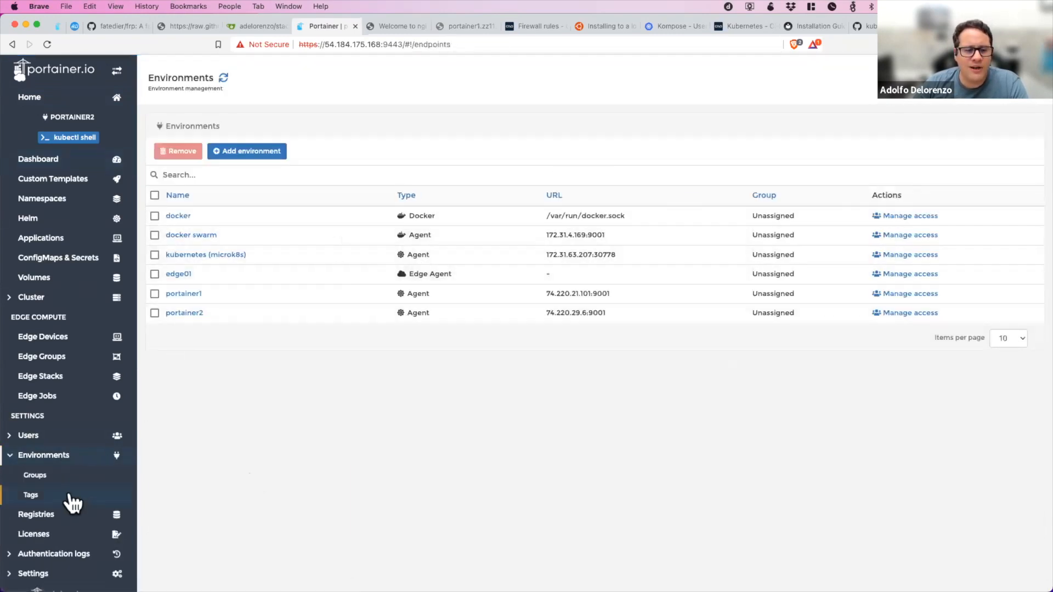
pyautogui.click(82, 437)
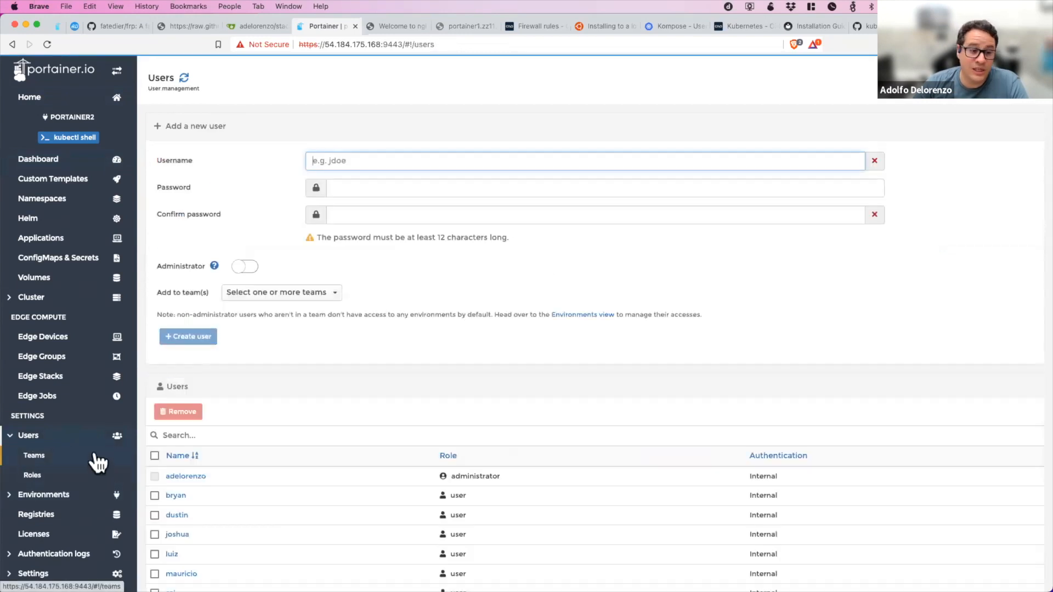
pyautogui.click(88, 452)
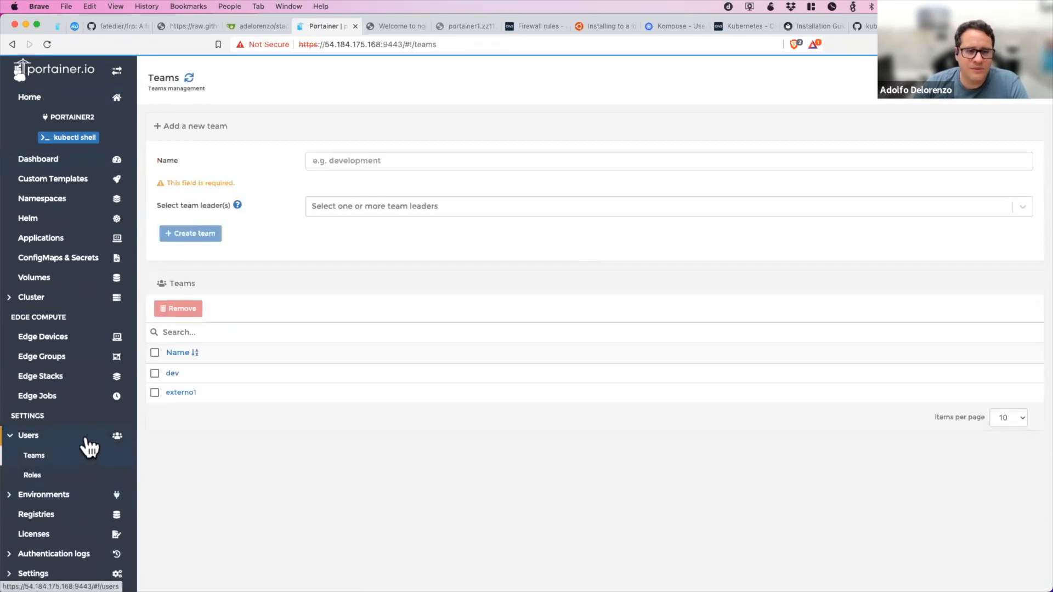
pyautogui.click(86, 439)
# Give the same standard user access to the portainer2 environment with the Environment administrator role.
pyautogui.click(117, 493)
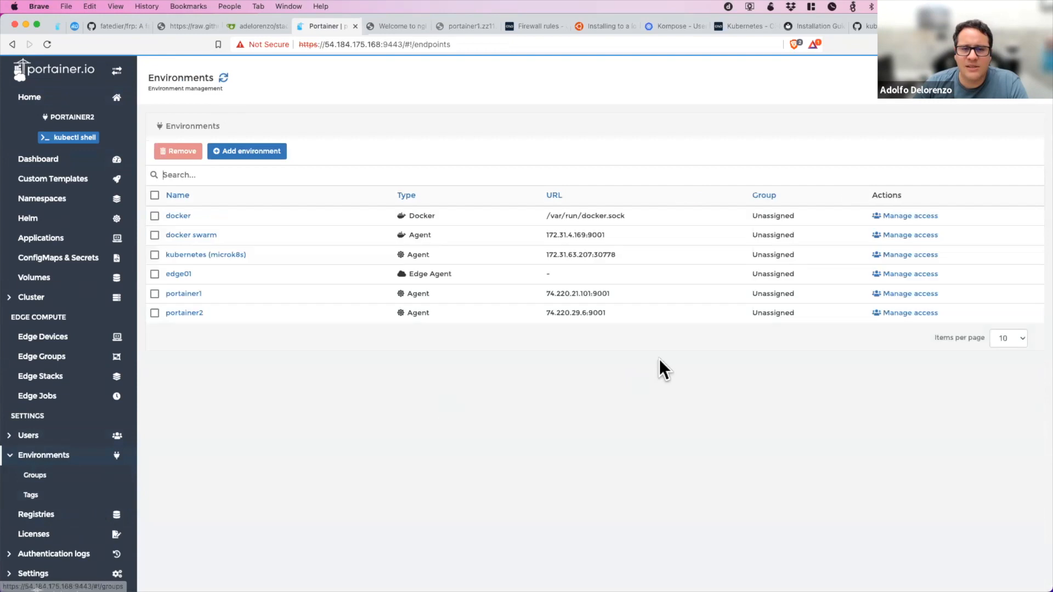
pyautogui.click(899, 314)
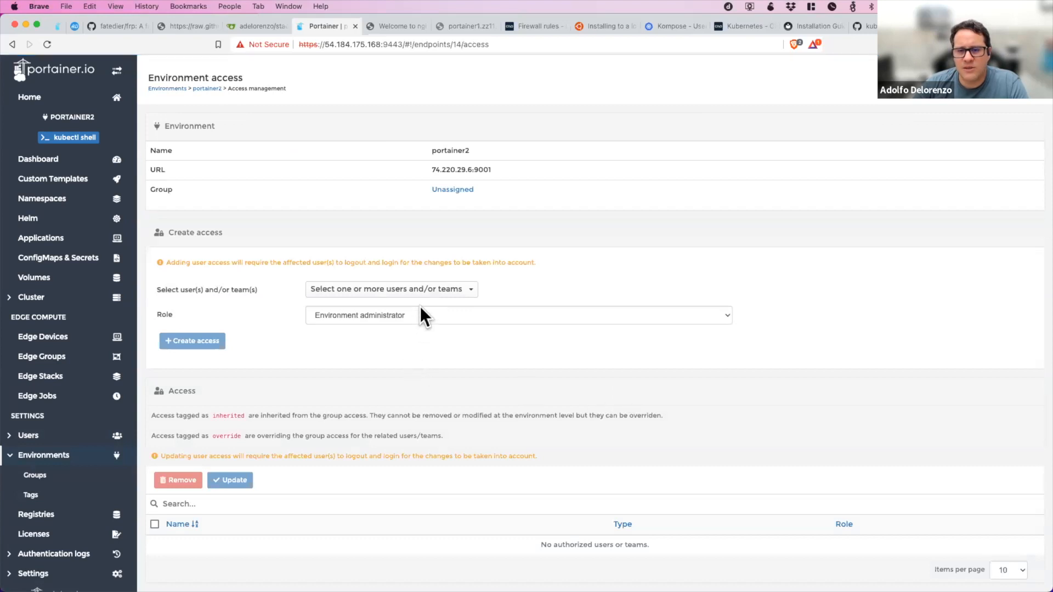
pyautogui.click(426, 295)
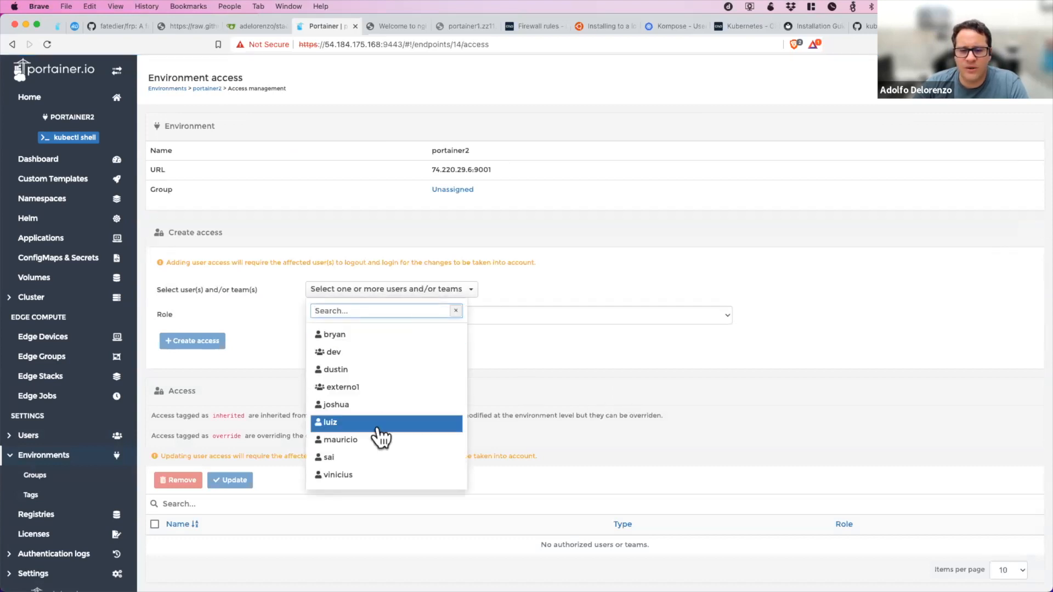
pyautogui.click(374, 459)
pyautogui.click(291, 328)
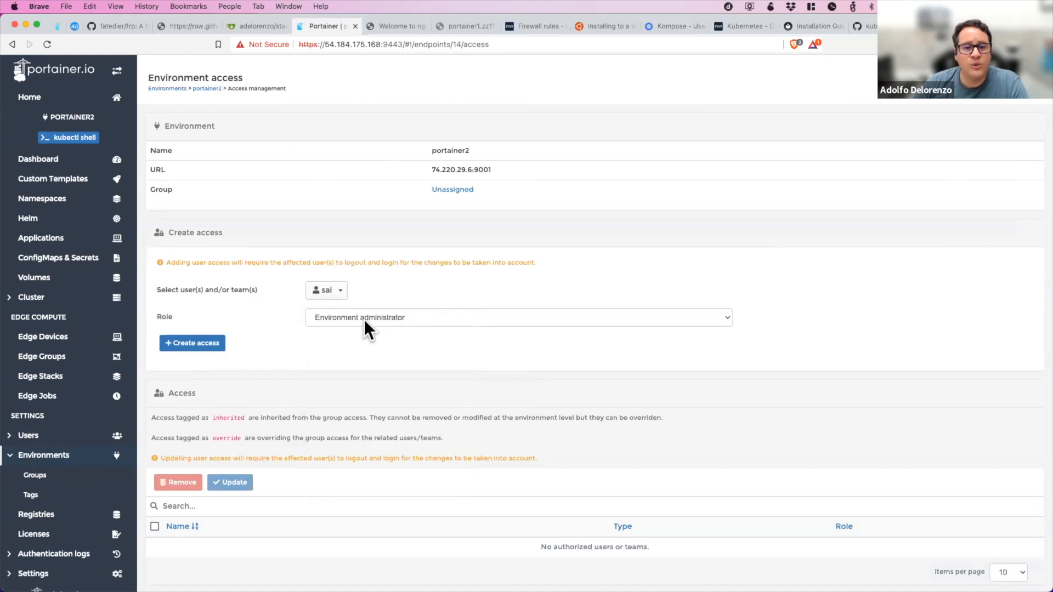
pyautogui.click(186, 347)
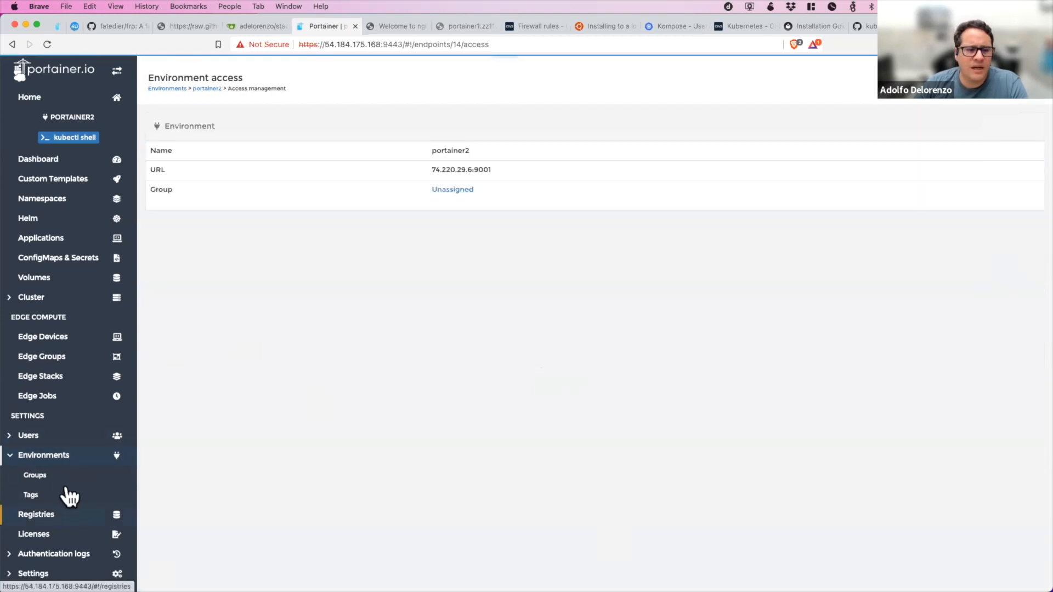
# Examine the available roles and that user's effective access to each environment in the effective access viewer.
pyautogui.click(60, 449)
pyautogui.click(58, 474)
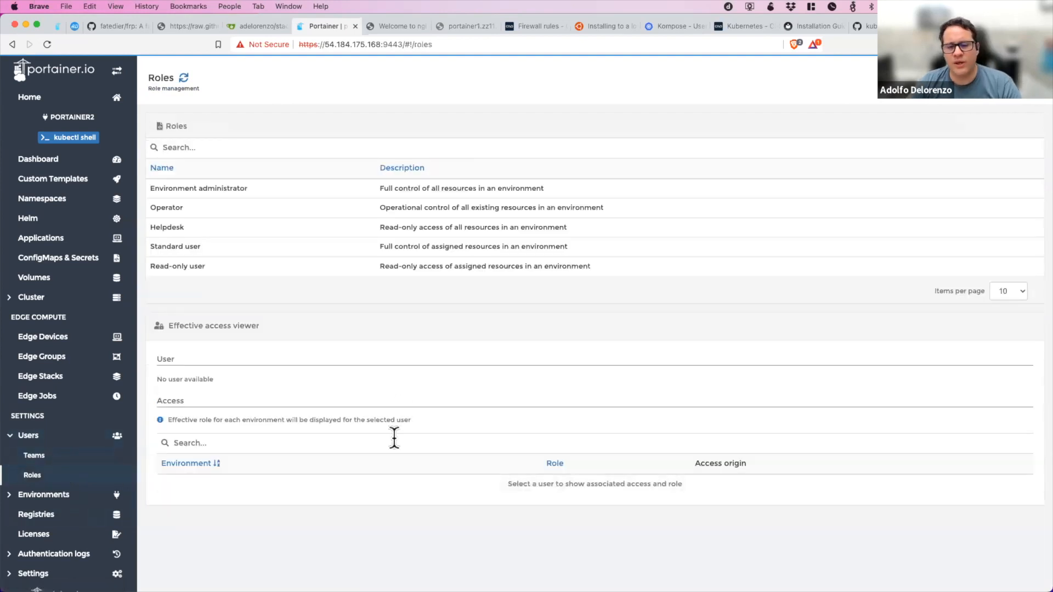
pyautogui.click(393, 383)
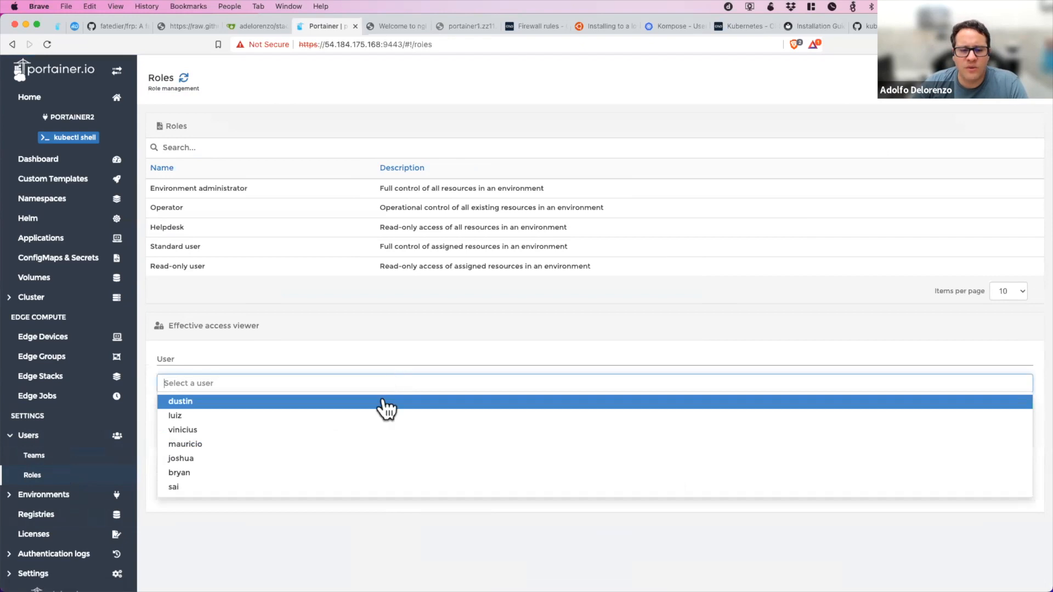
pyautogui.click(311, 486)
pyautogui.scroll(-1, 282, 548)
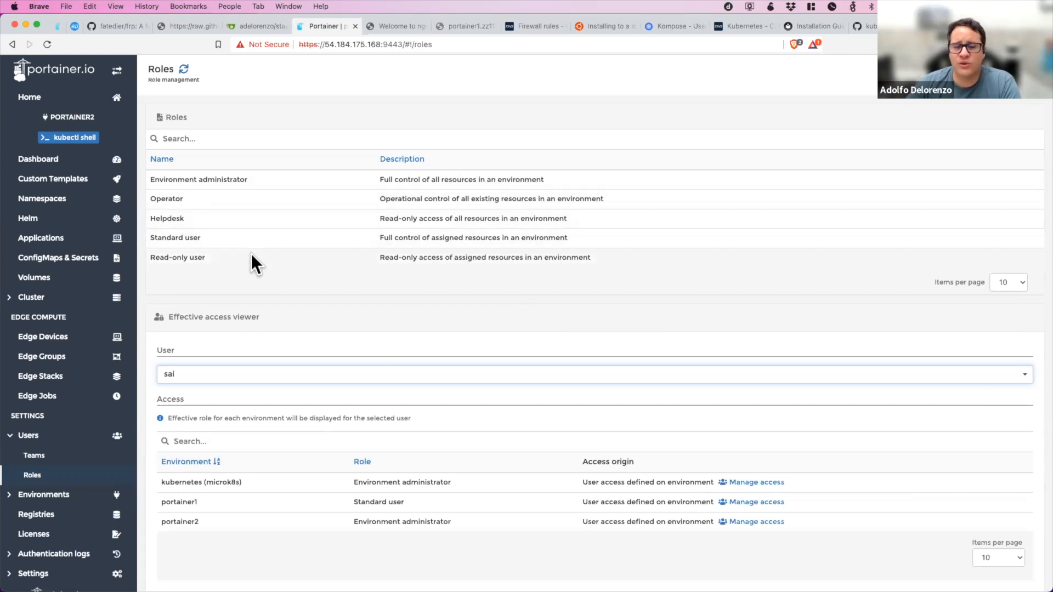
pyautogui.scroll(1, 250, 258)
pyautogui.scroll(1, 249, 258)
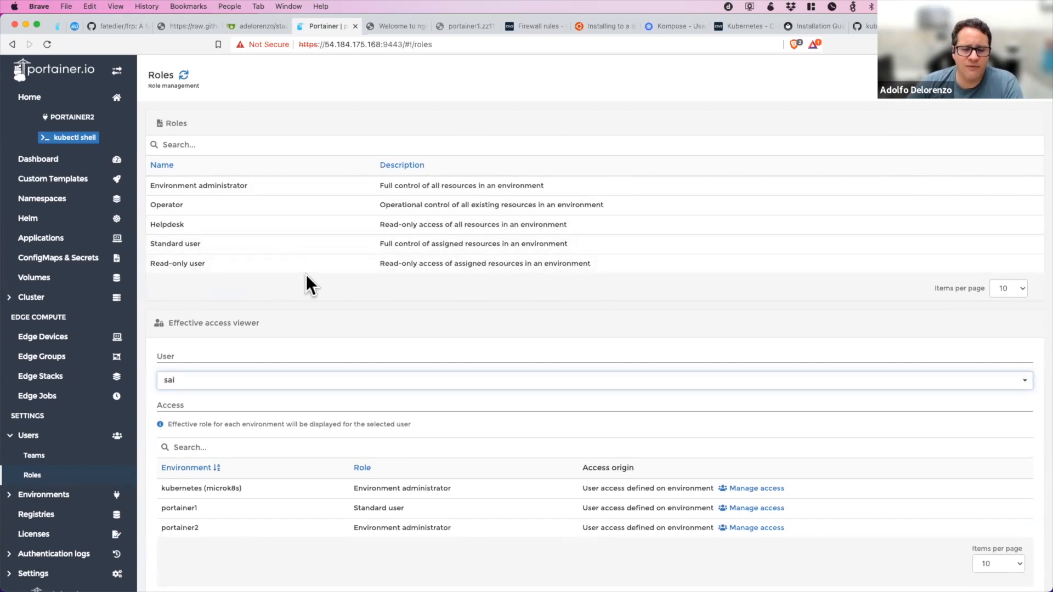
pyautogui.scroll(-1, 306, 275)
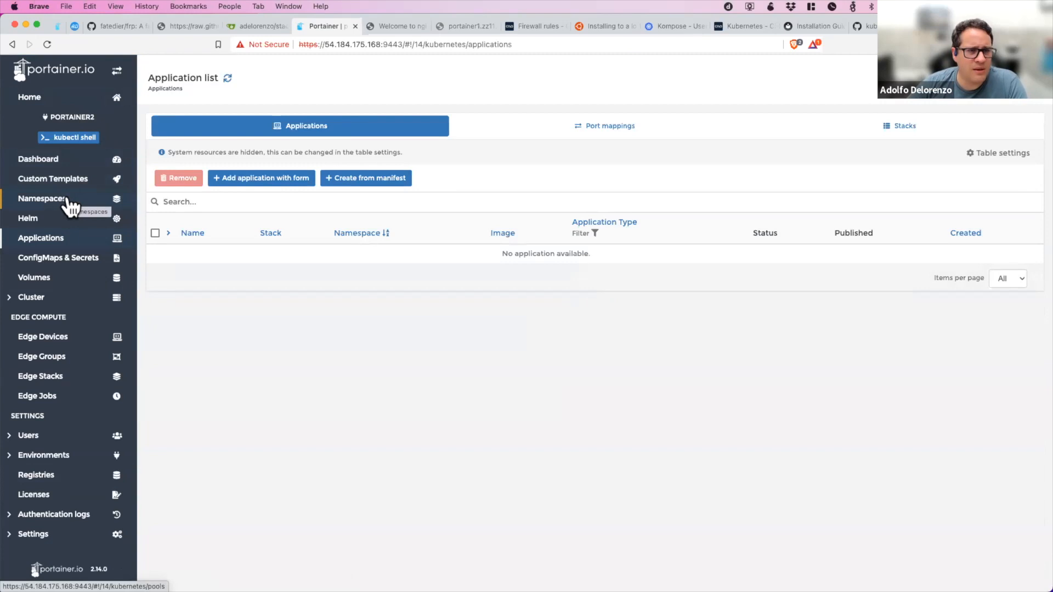
# In the portainer2 cluster setup, allow users to use an external load balancer and restrict access to the default namespace.
pyautogui.click(77, 201)
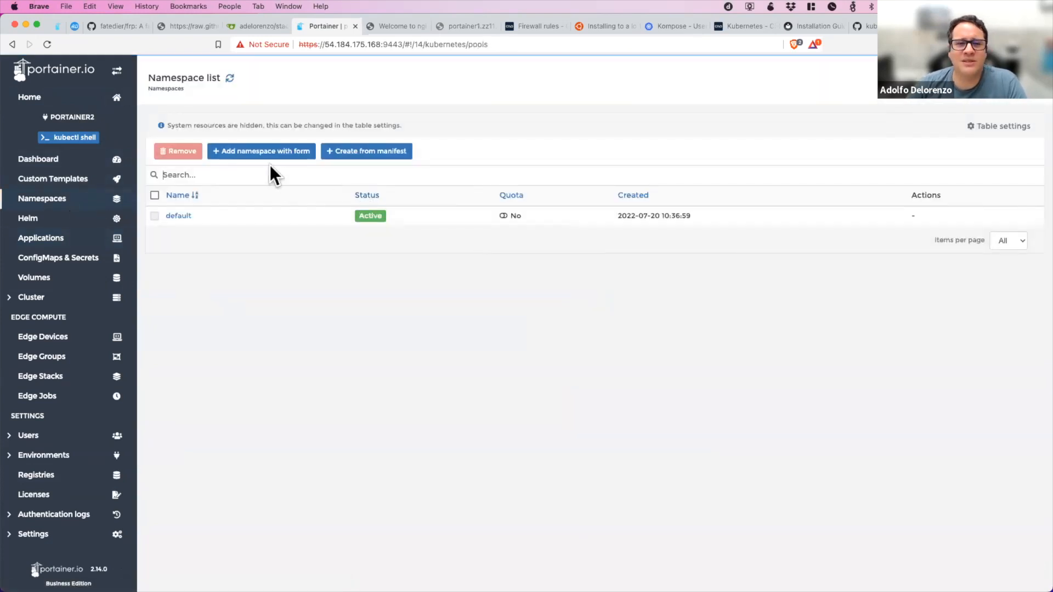
pyautogui.click(78, 305)
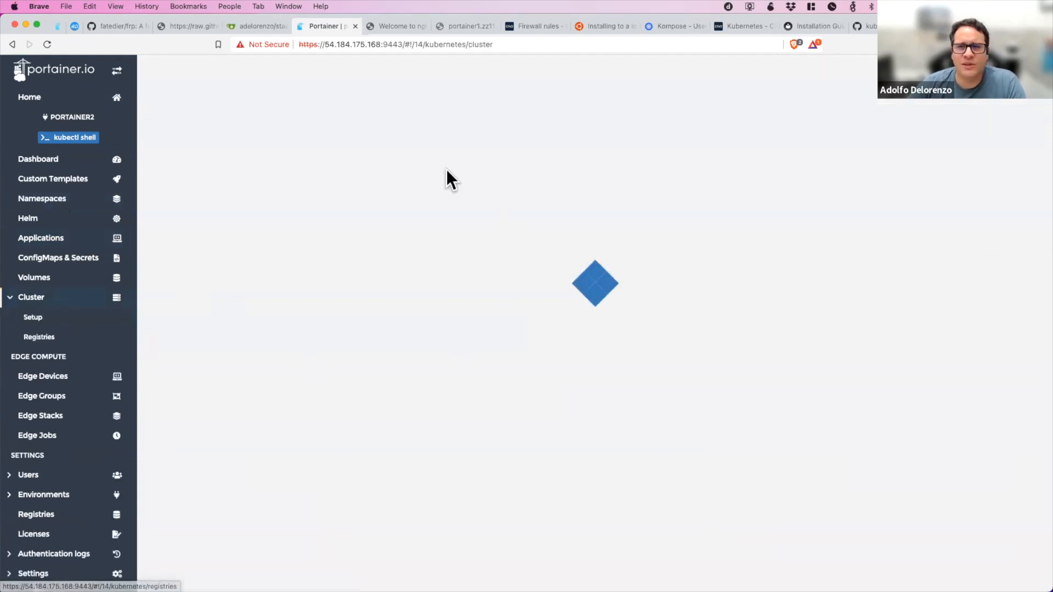
pyautogui.click(82, 320)
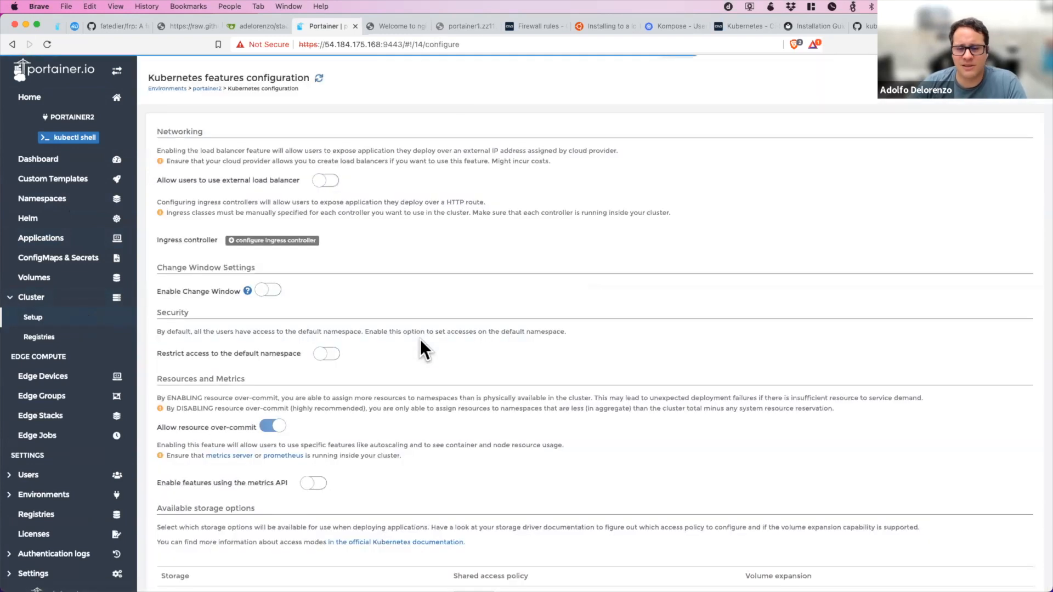
pyautogui.click(329, 181)
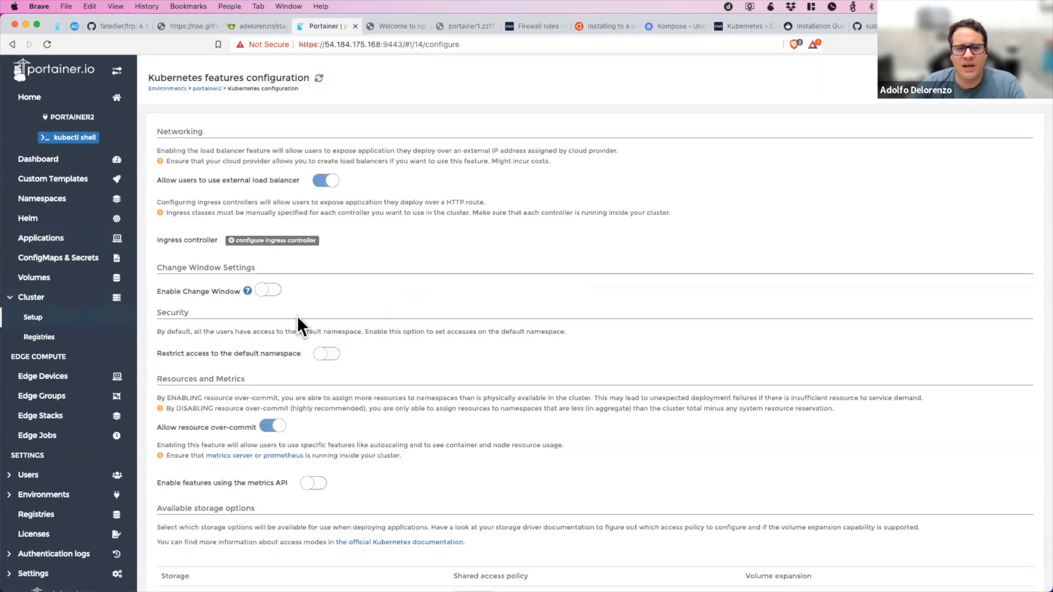
pyautogui.scroll(-3, 324, 315)
pyautogui.scroll(3, 404, 293)
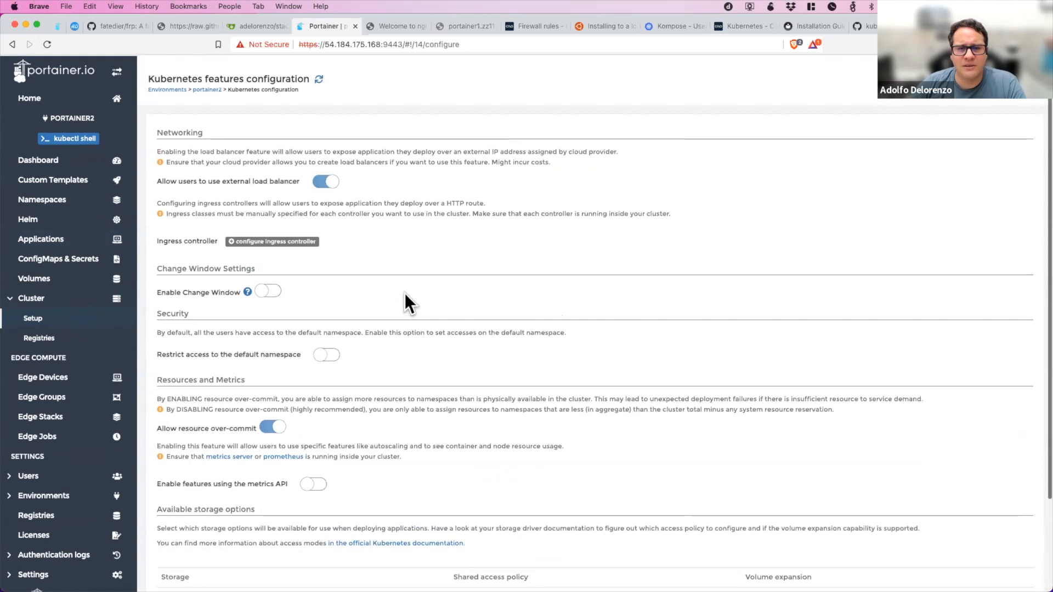
pyautogui.scroll(-4, 403, 292)
pyautogui.click(324, 250)
pyautogui.scroll(-1, 449, 394)
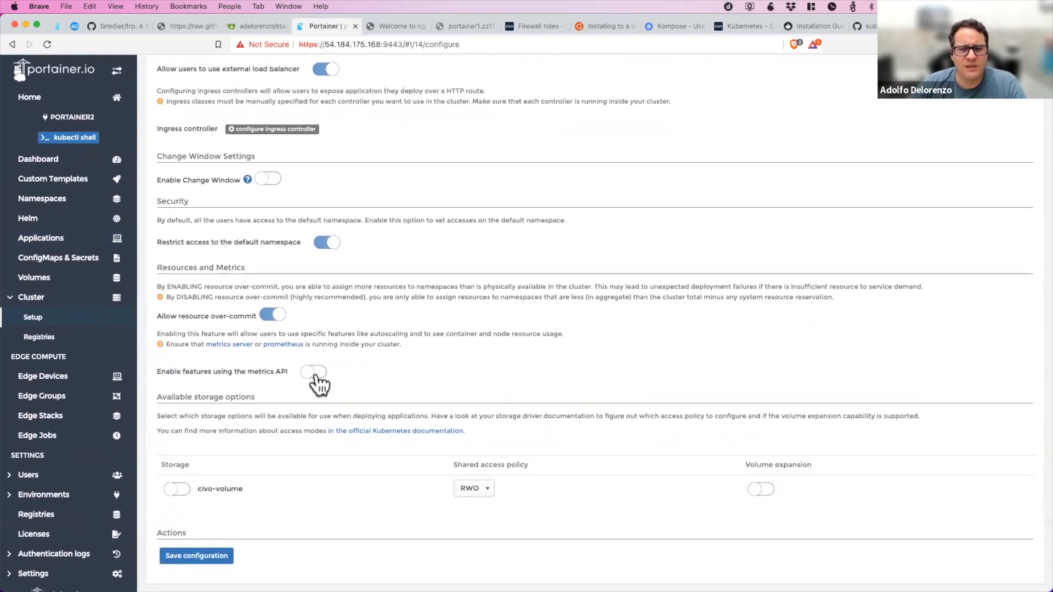
# Try to enable the metrics API features, enable the civo-volume storage option, and save the cluster configuration.
pyautogui.click(314, 372)
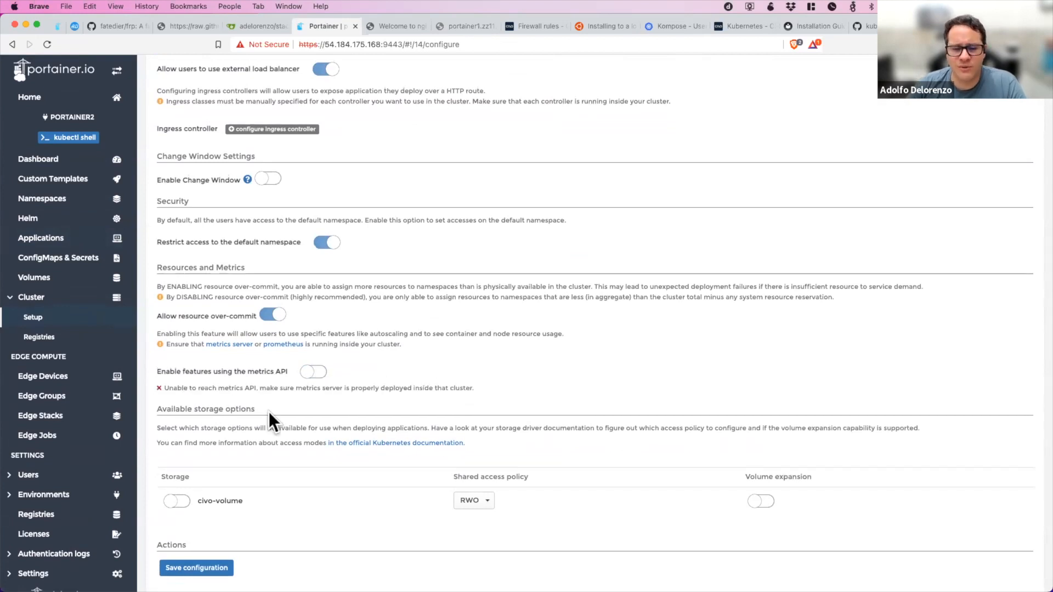
pyautogui.click(177, 501)
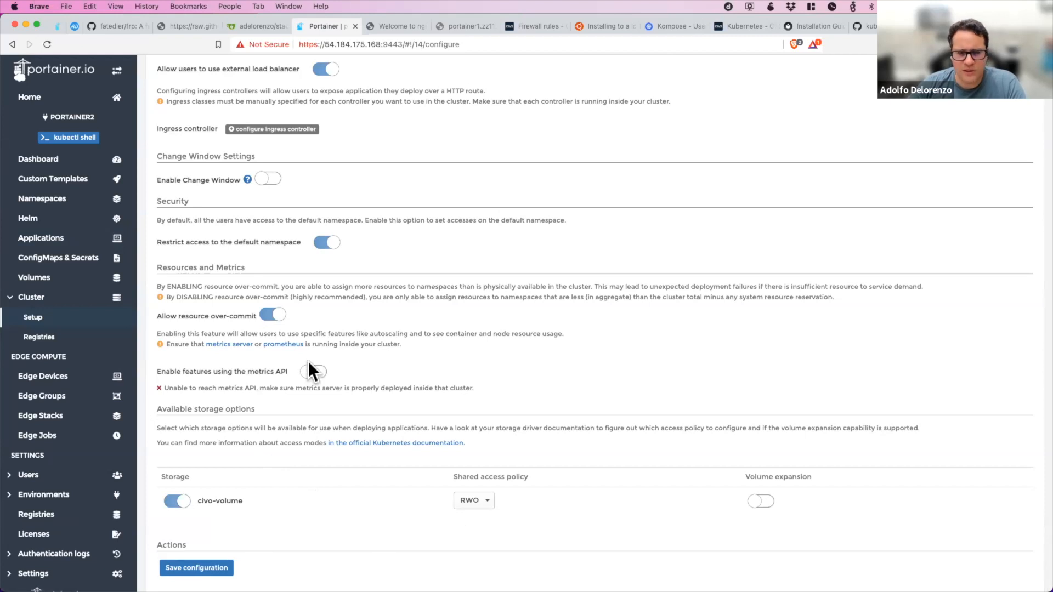
pyautogui.scroll(-1, 352, 515)
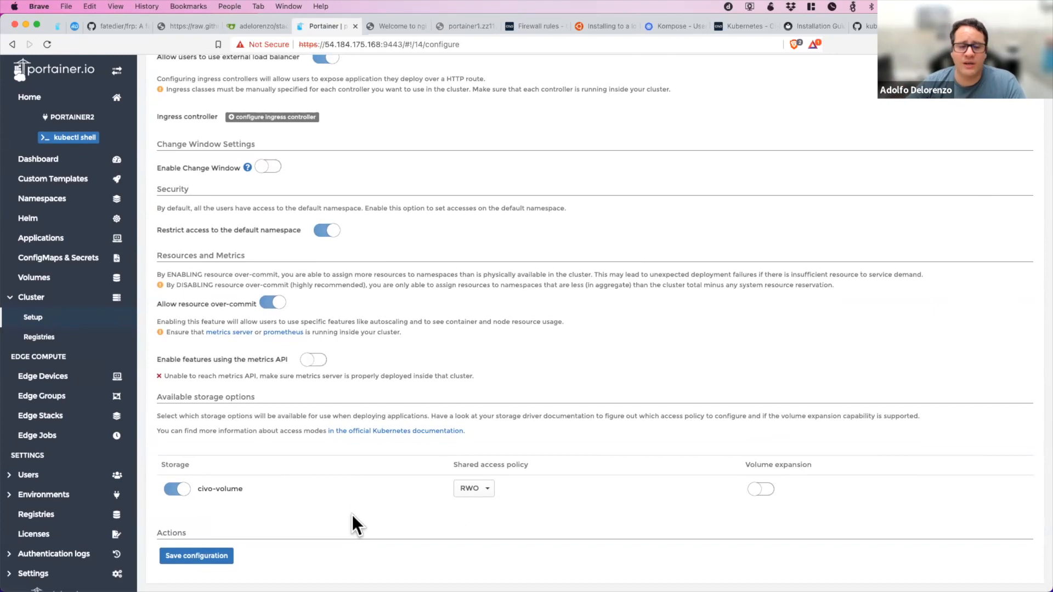
pyautogui.scroll(5, 409, 230)
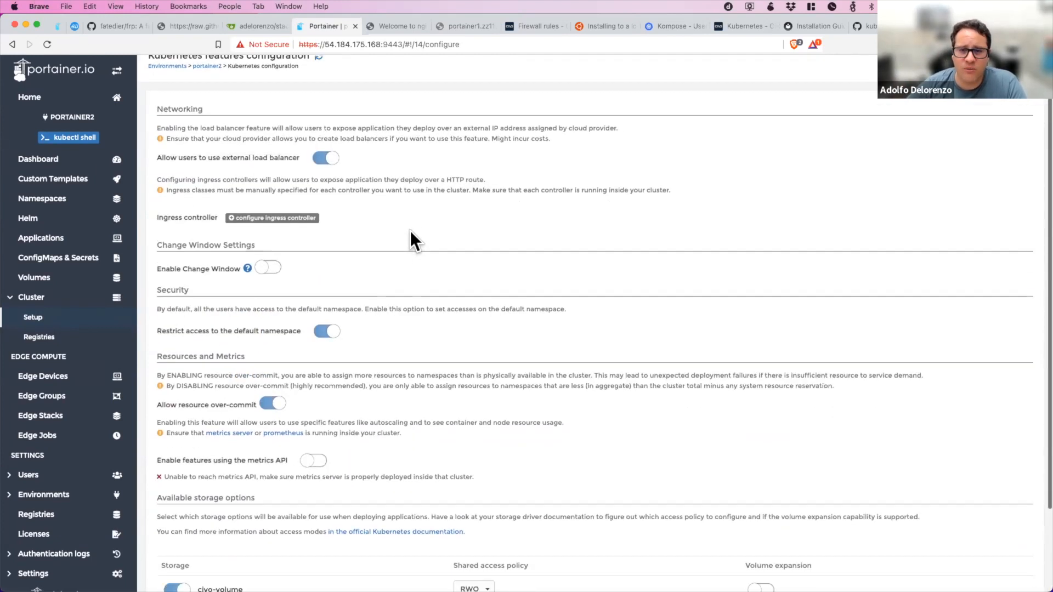
pyautogui.scroll(-3, 409, 234)
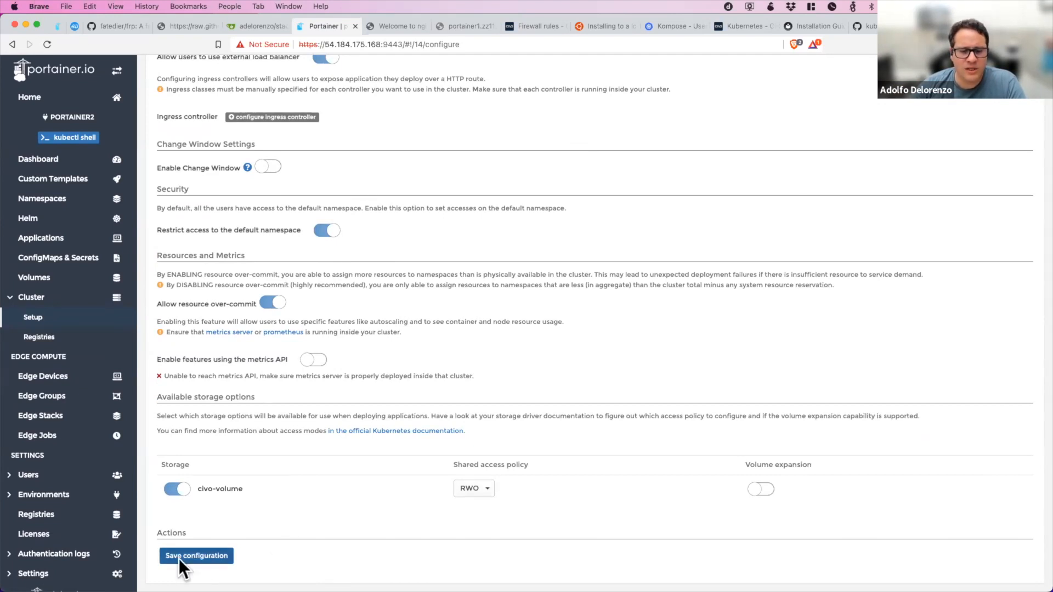
pyautogui.click(198, 555)
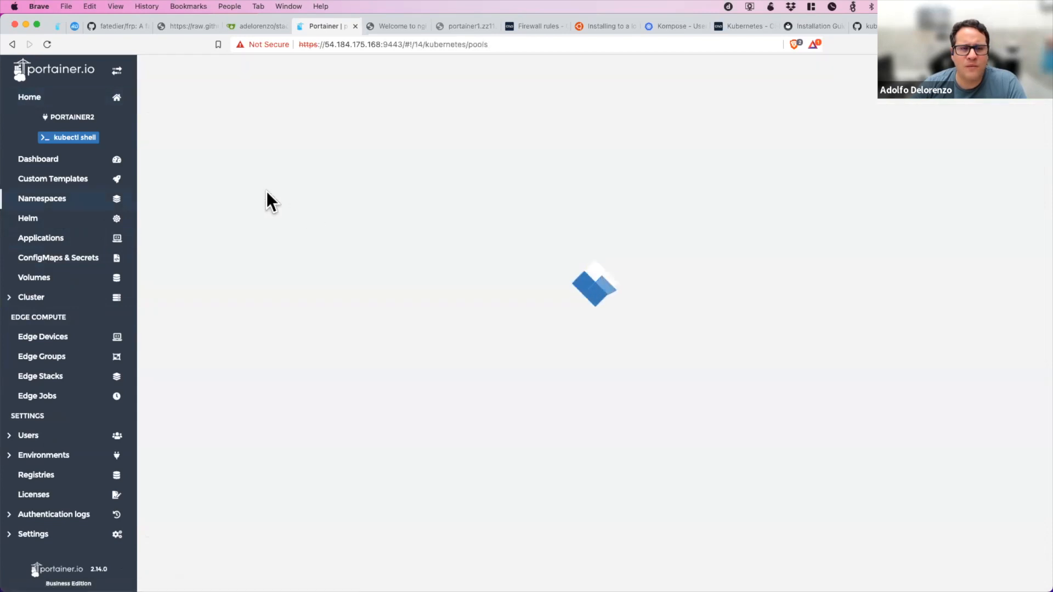
# Start a new namespace on the portainer2 cluster with the form and name it portainer2.
pyautogui.click(290, 162)
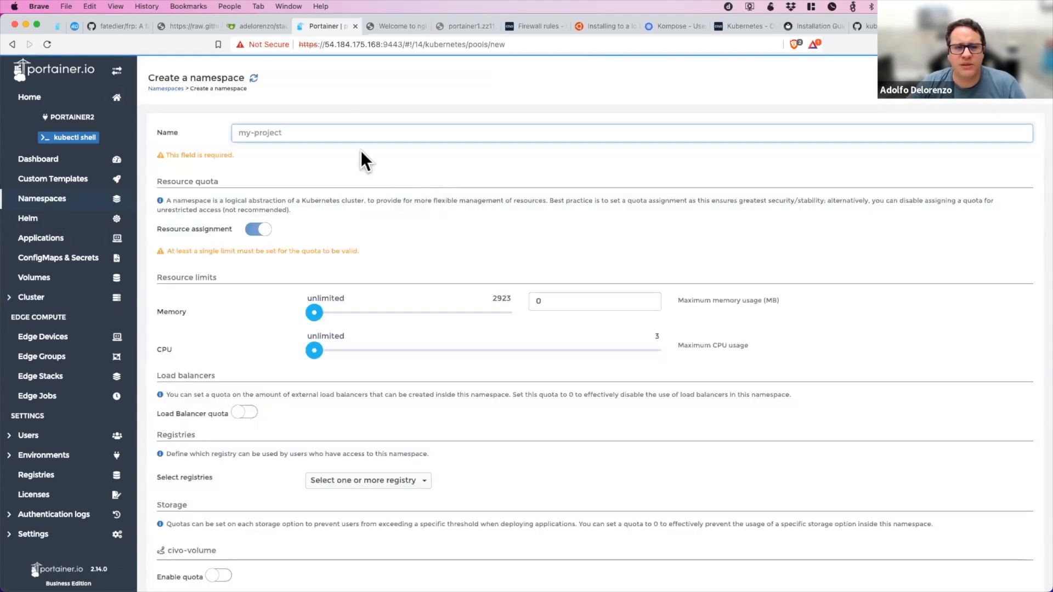
pyautogui.click(348, 133)
pyautogui.write('portainer')
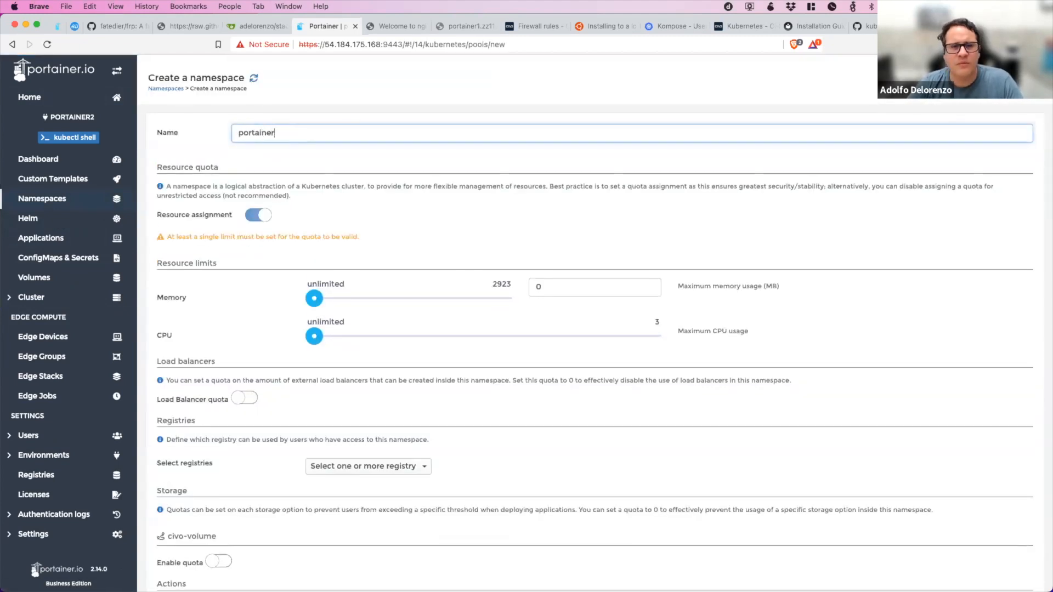
pyautogui.write('2')
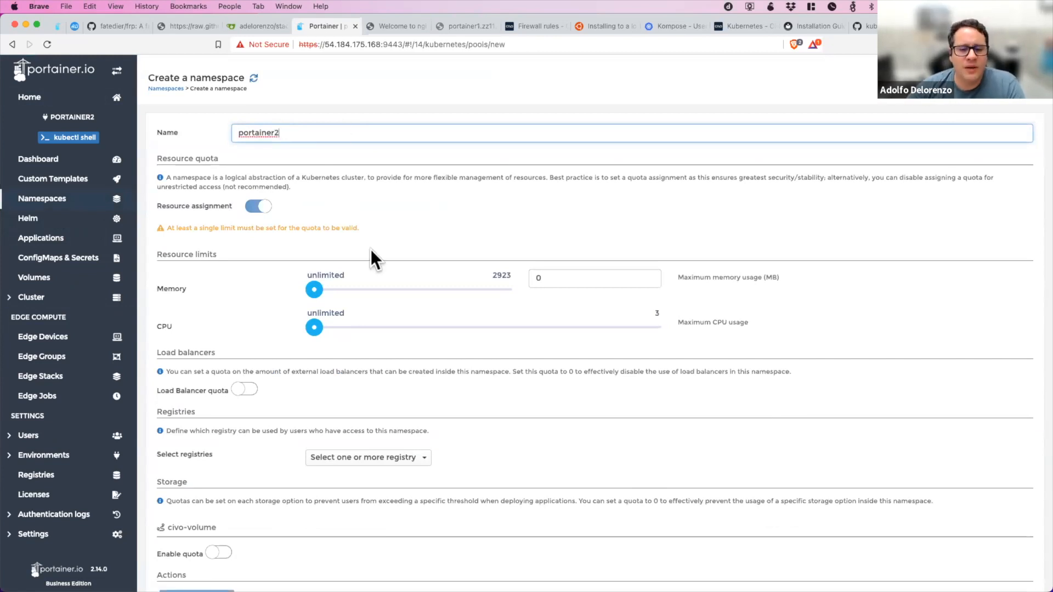
# Enable the load balancer quota for the new namespace and set the maximum load balancers to 2.
pyautogui.click(244, 389)
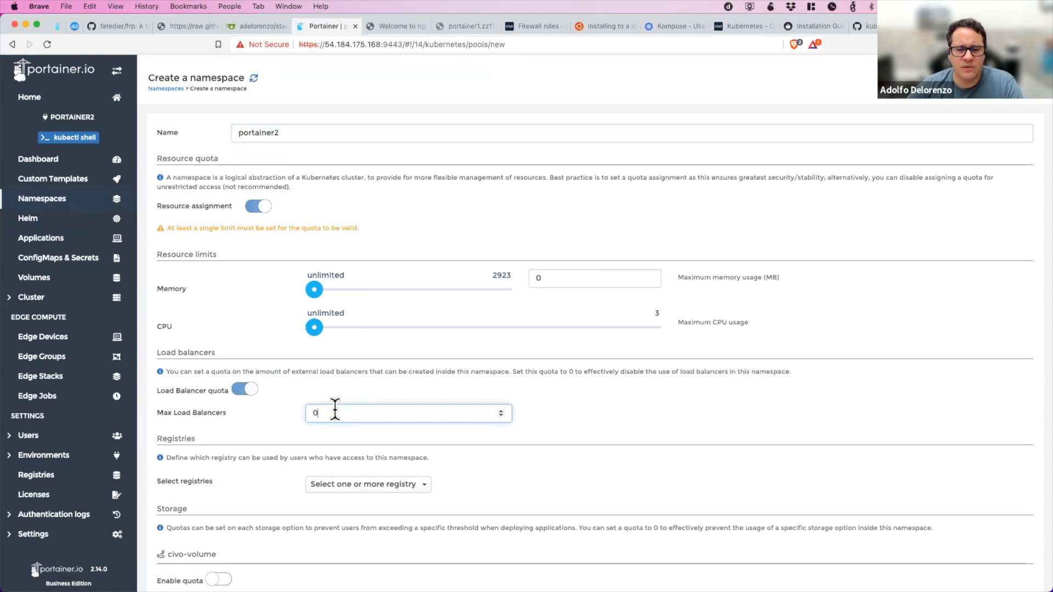
pyautogui.press('BackSpace')
pyautogui.write('2')
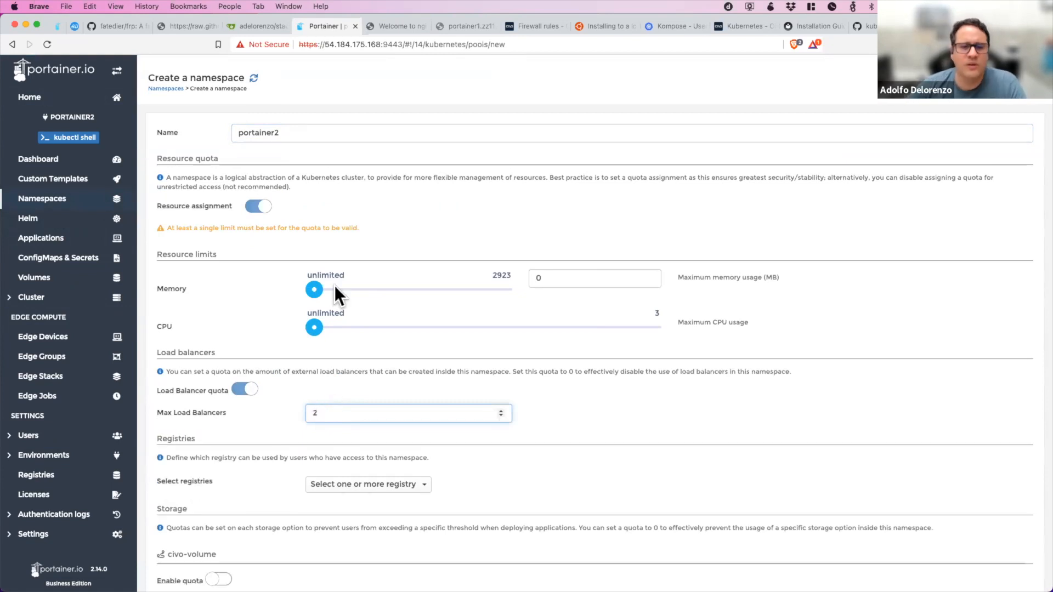
# Turn off resource assignment for the new portainer2 namespace and create it.
pyautogui.scroll(-2, 335, 296)
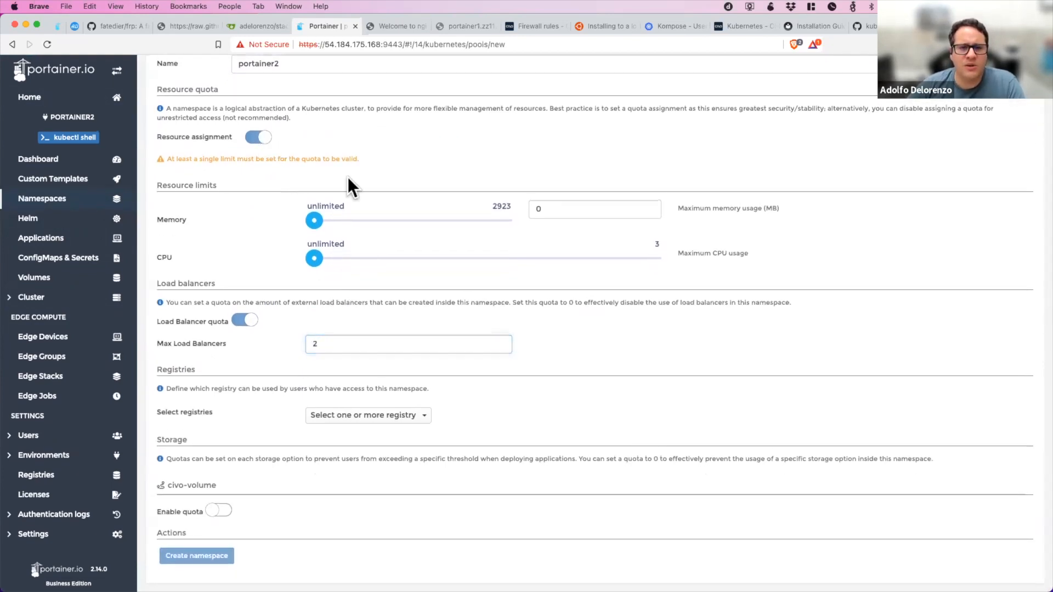
pyautogui.click(264, 137)
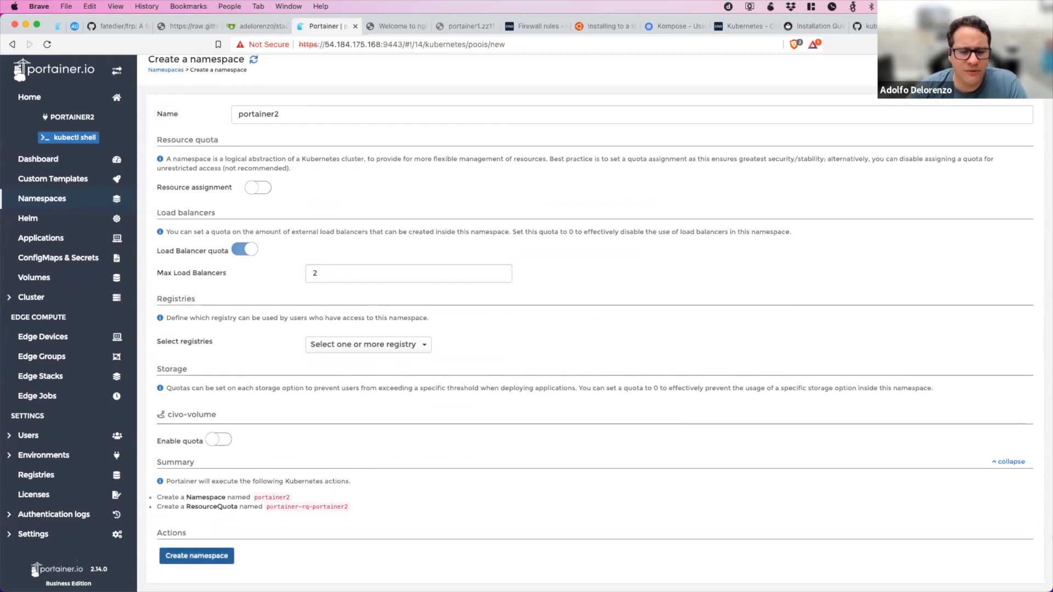
pyautogui.click(197, 556)
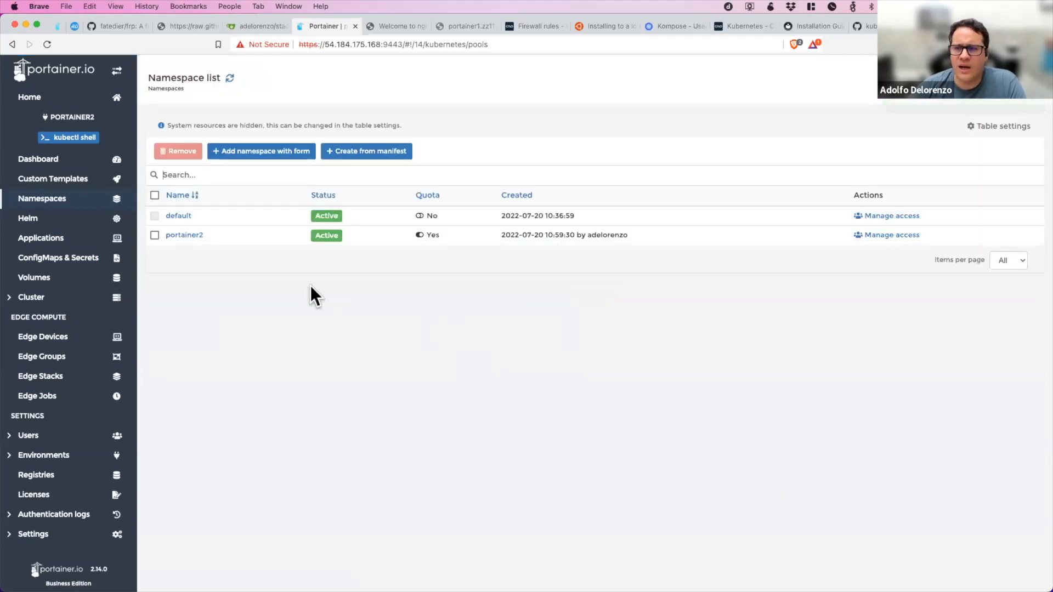
# Check the access management of the portainer2 environment and of its portainer2 namespace.
pyautogui.click(60, 456)
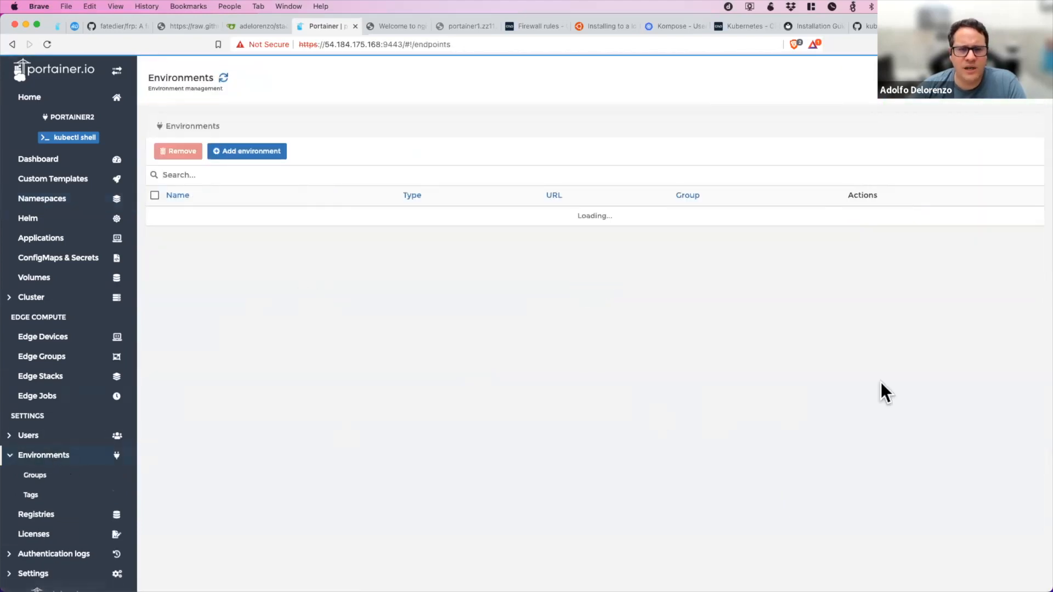
pyautogui.click(910, 313)
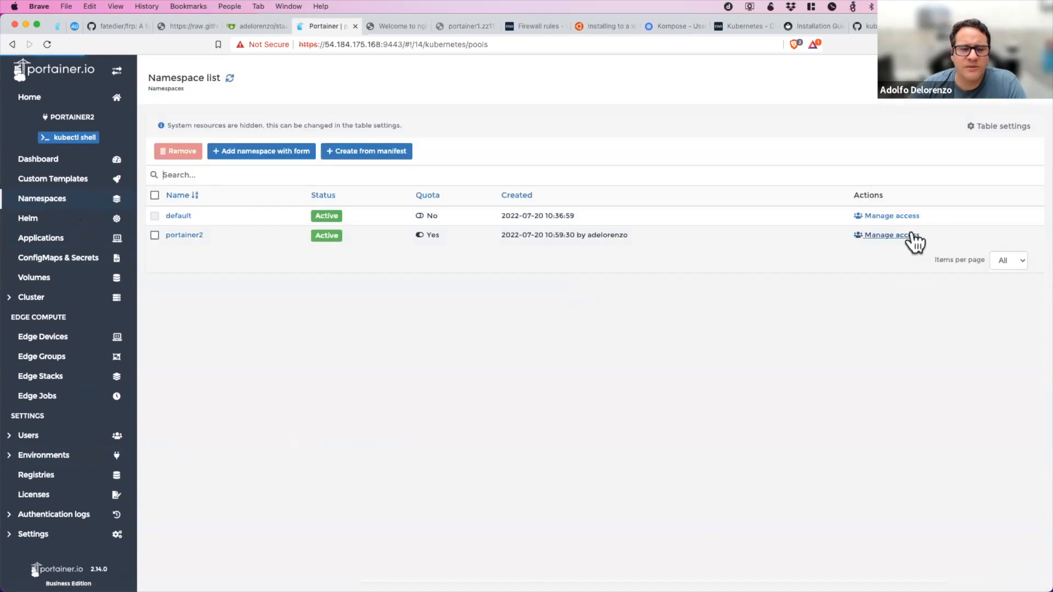
pyautogui.click(893, 235)
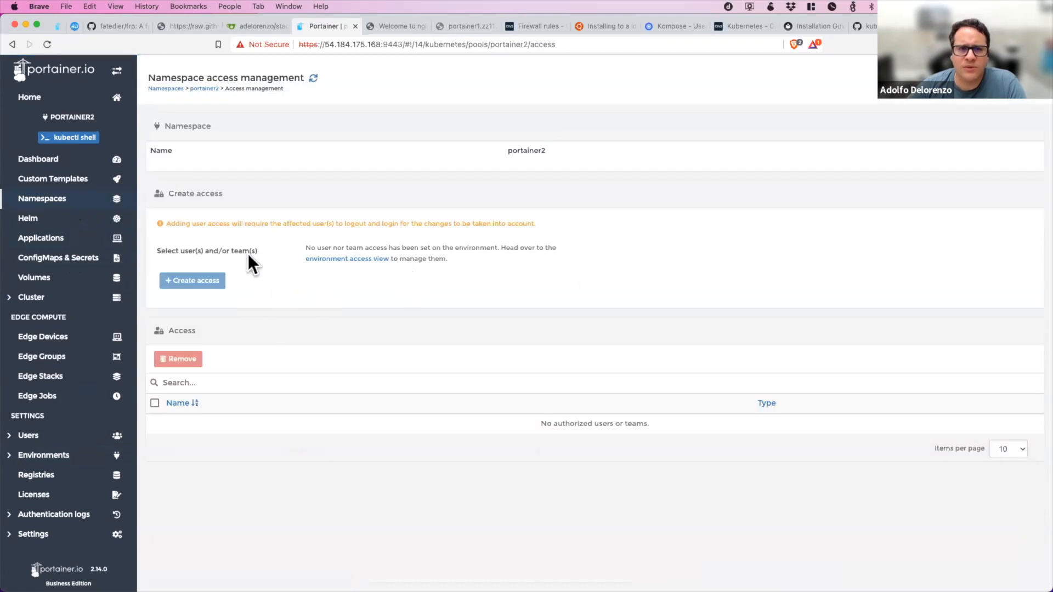
pyautogui.click(64, 202)
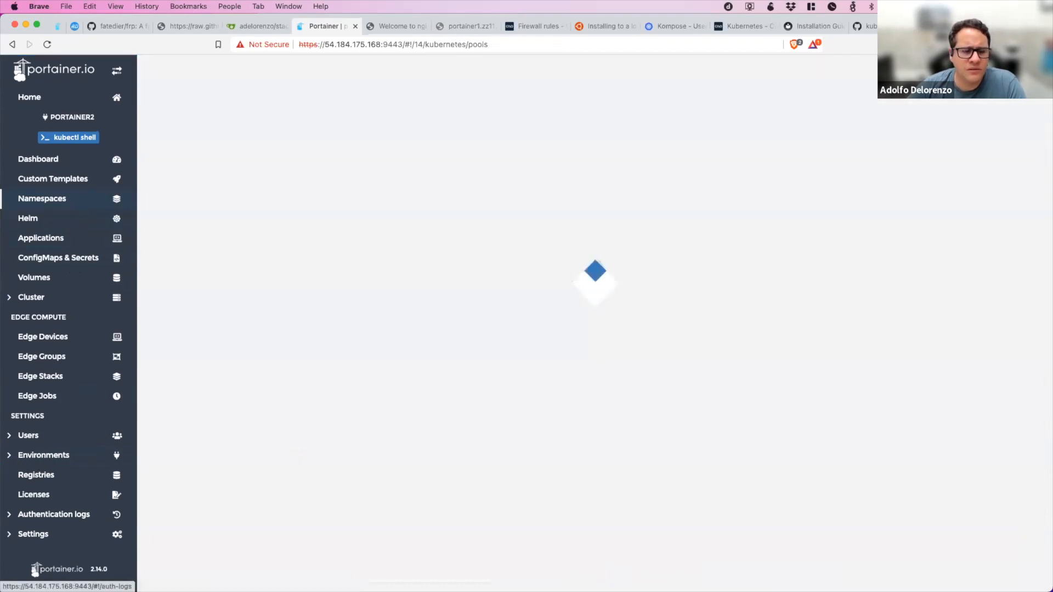
pyautogui.click(87, 459)
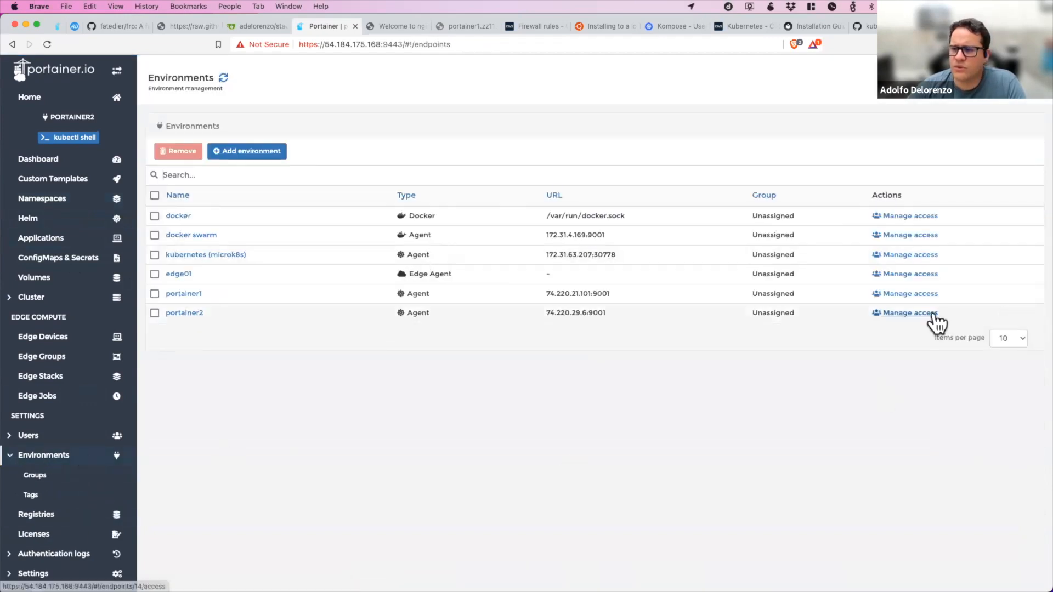
pyautogui.click(932, 313)
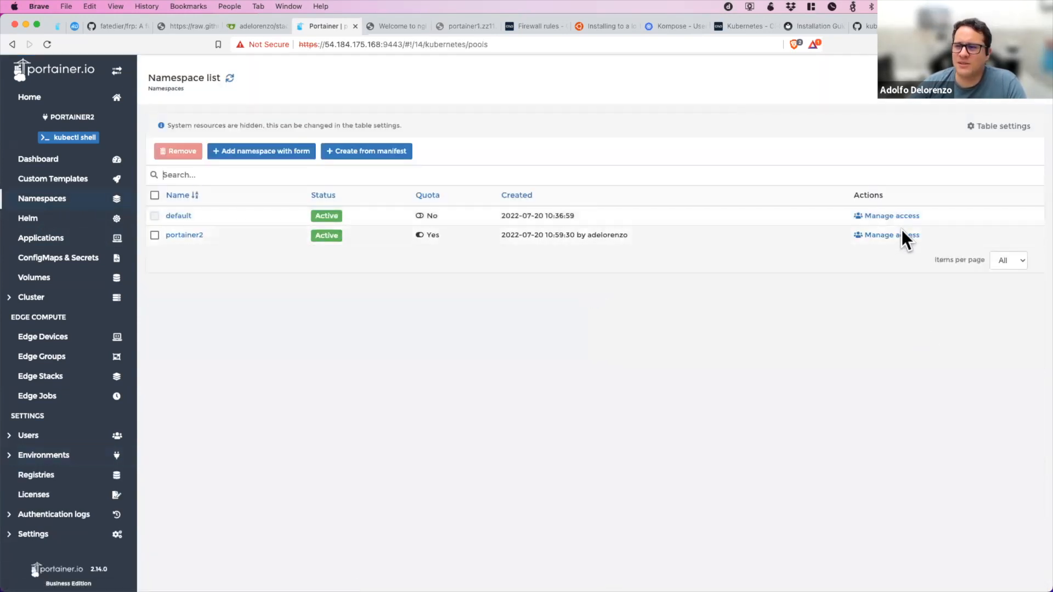
pyautogui.click(893, 235)
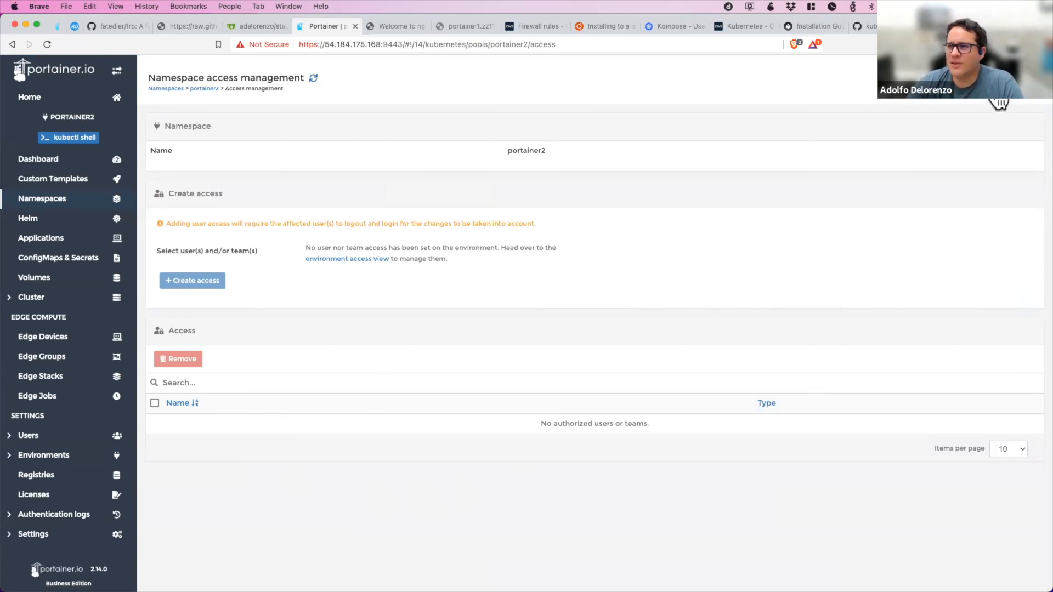
# Log out of the current account and log in with the other user's username and account password.
pyautogui.click(1022, 103)
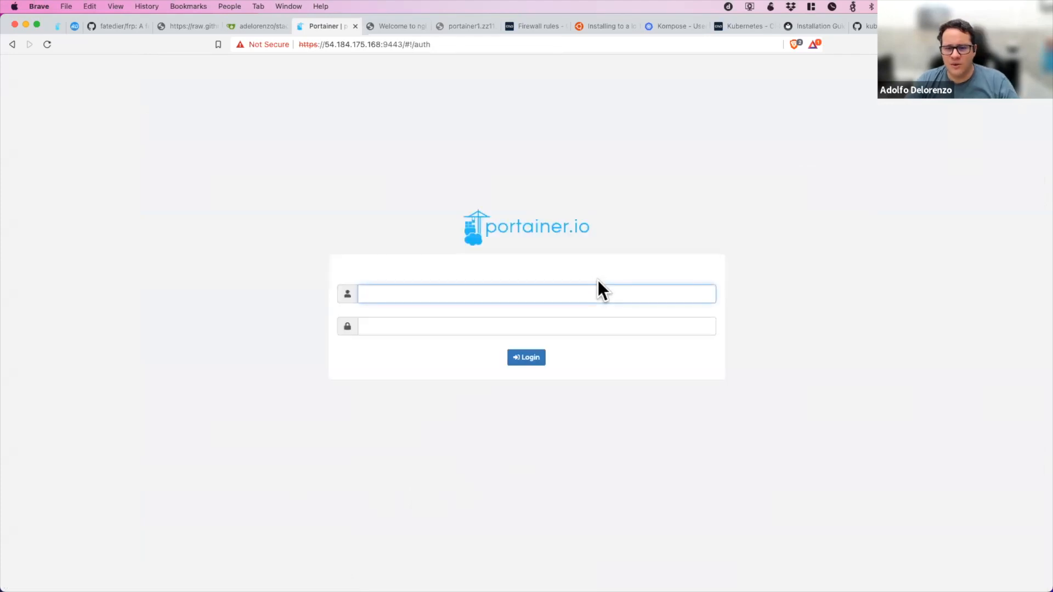
pyautogui.write('sai')
pyautogui.press('Tab')
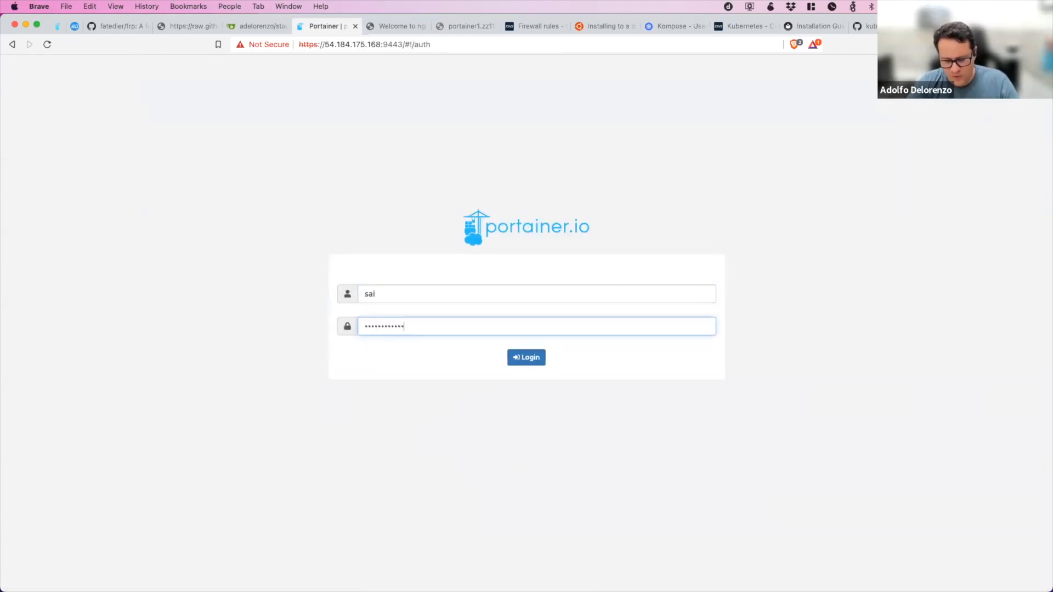
pyautogui.press('Return')
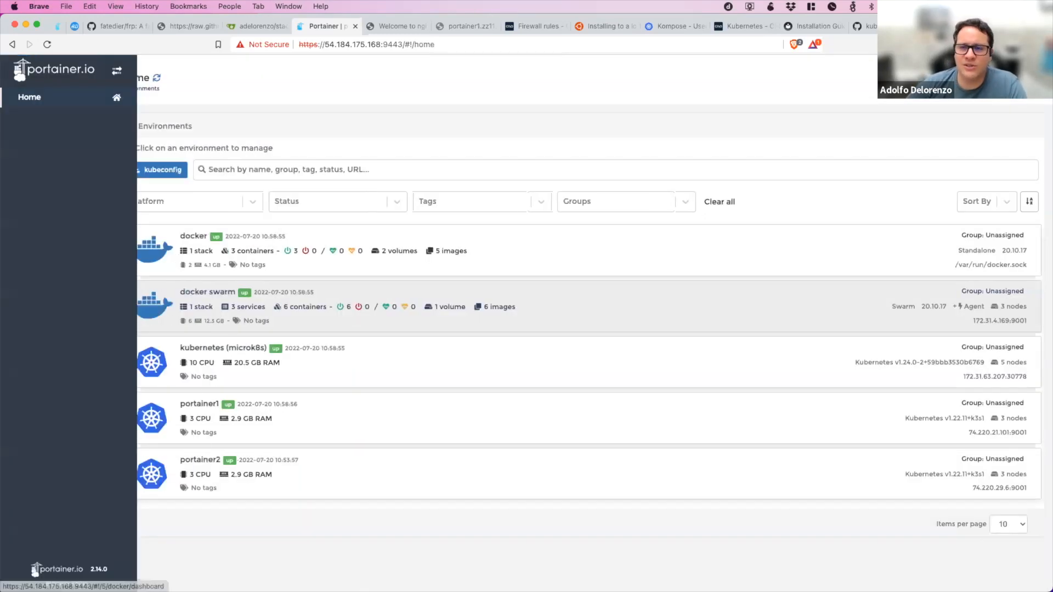
# Open the portainer2 environment and review its cluster setup for networking, security and resource options.
pyautogui.click(569, 389)
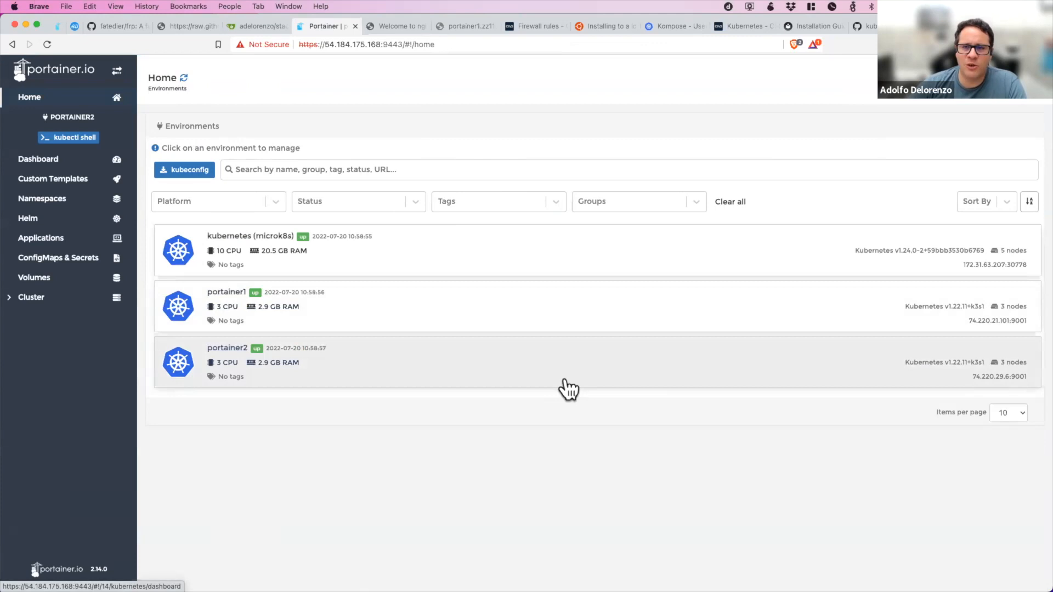
pyautogui.click(12, 296)
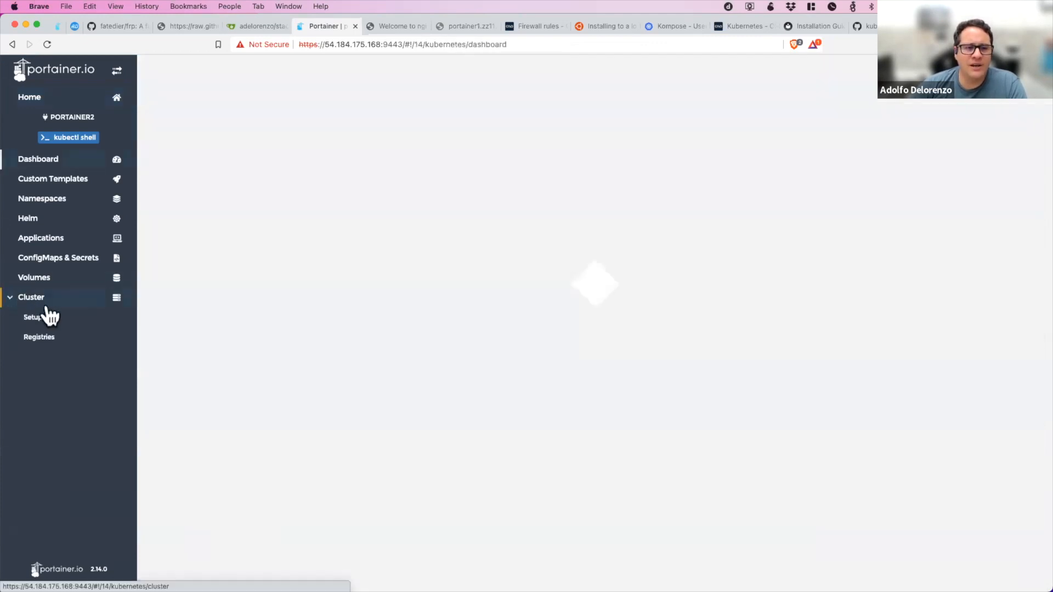
pyautogui.click(32, 318)
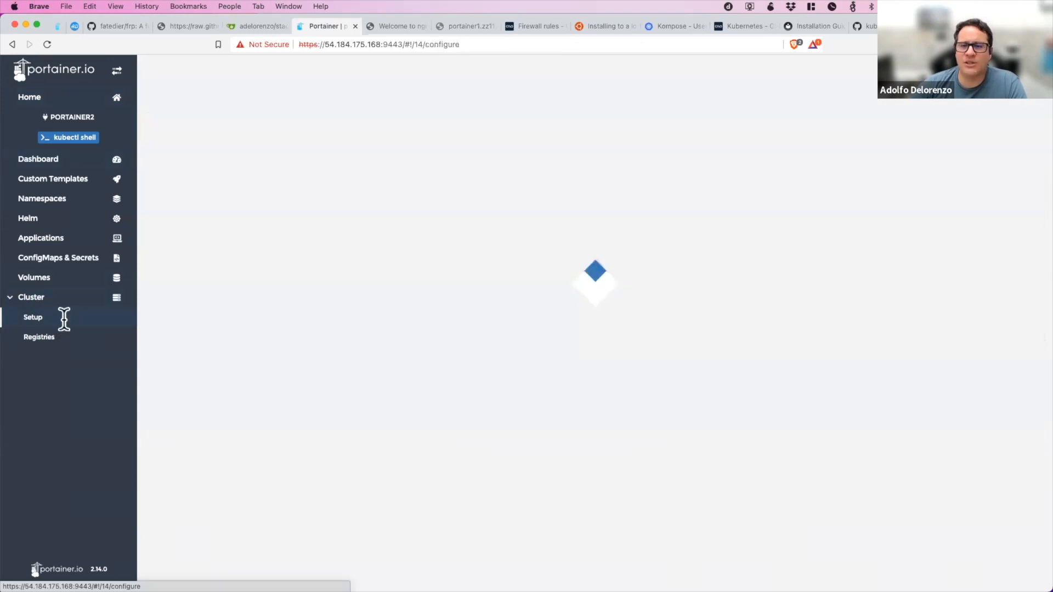
pyautogui.scroll(-3, 406, 341)
pyautogui.scroll(3, 400, 341)
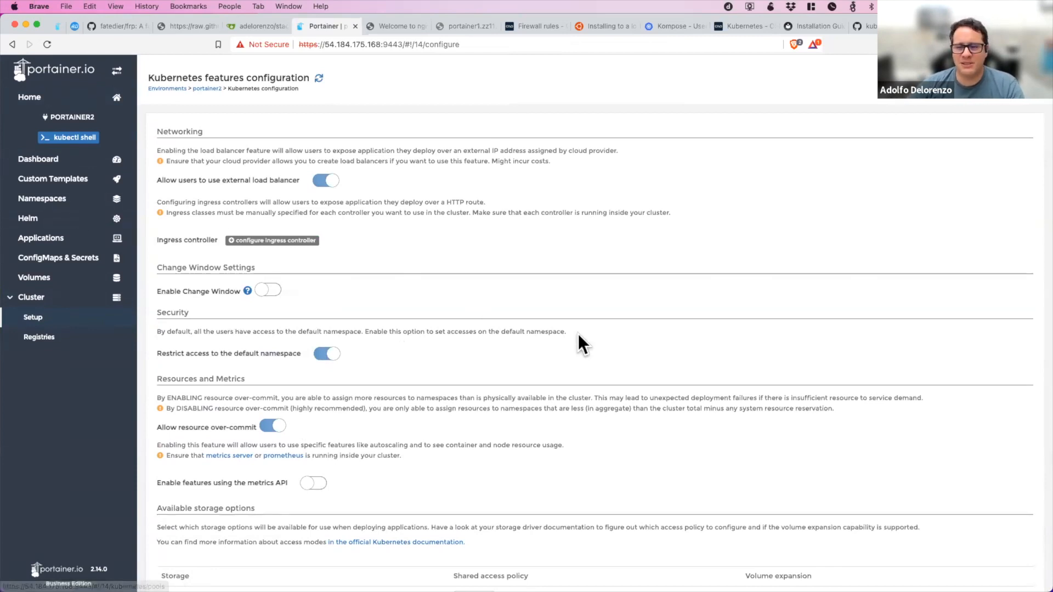
# Check the portainer2 environment's namespaces and start a new application deployment from a manifest.
pyautogui.click(42, 199)
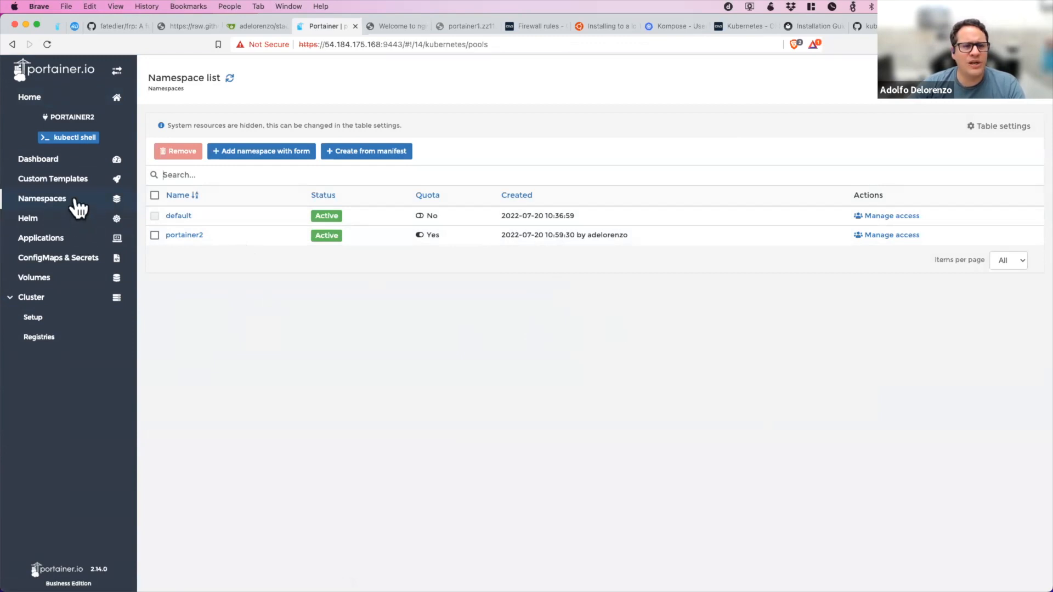
pyautogui.click(41, 237)
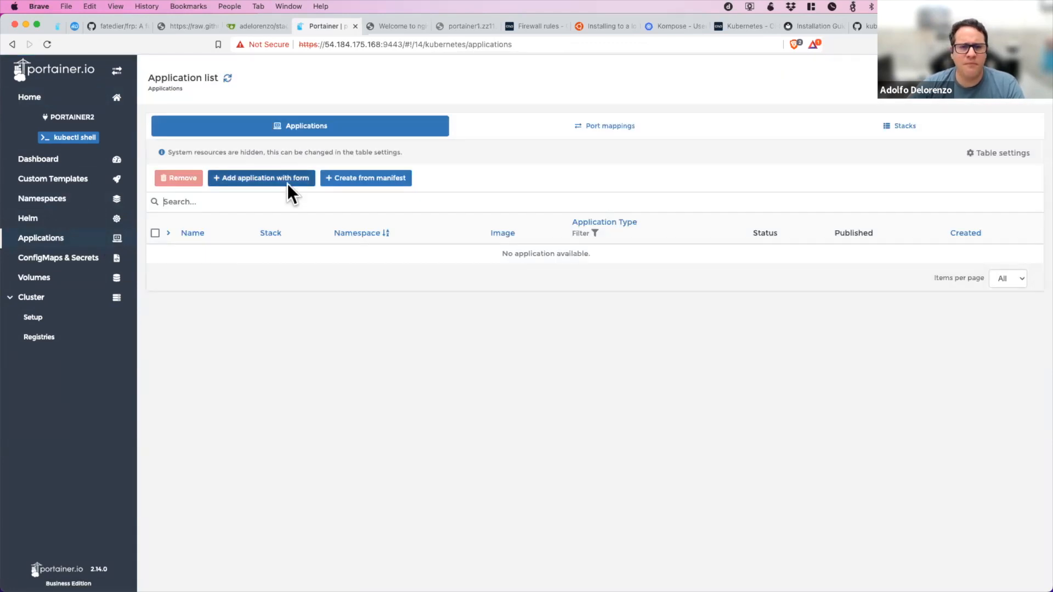
pyautogui.click(371, 181)
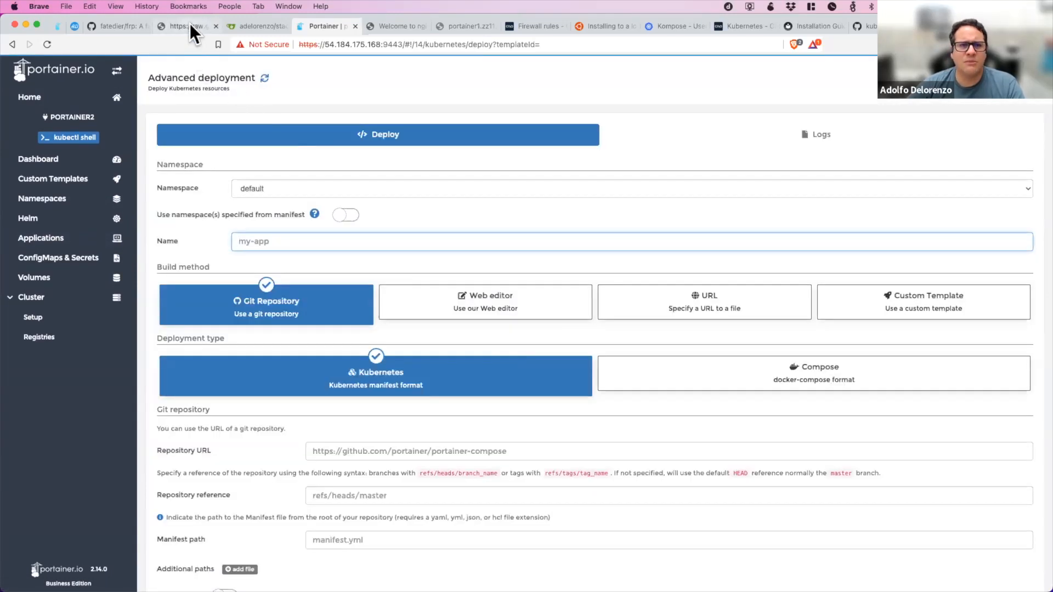
# Switch to the GitHub yaml repository and open the deploy-mysql.yaml file from its file list.
pyautogui.click(189, 25)
pyautogui.click(10, 47)
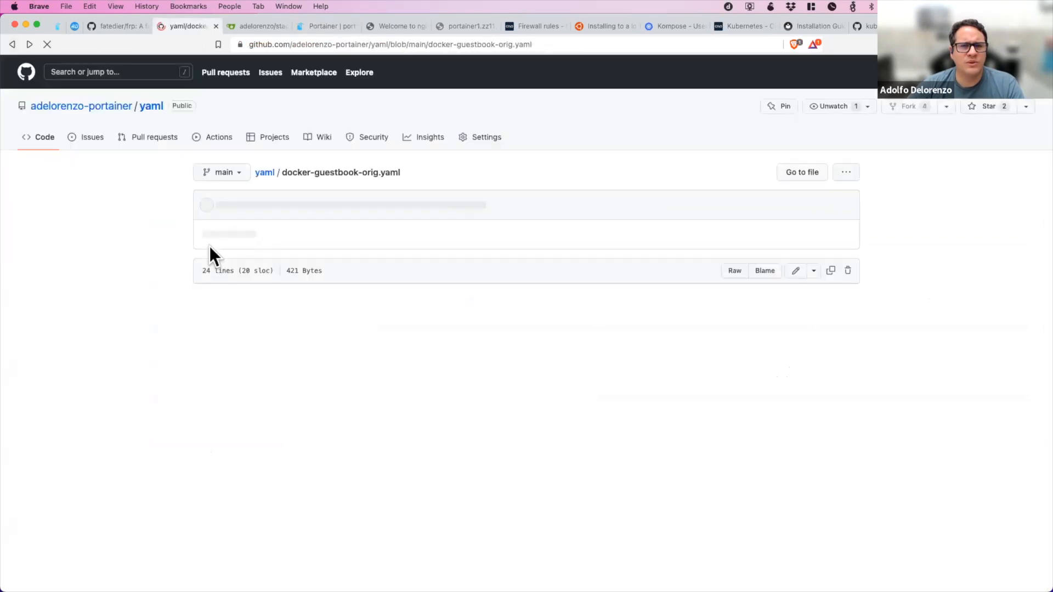
pyautogui.click(151, 106)
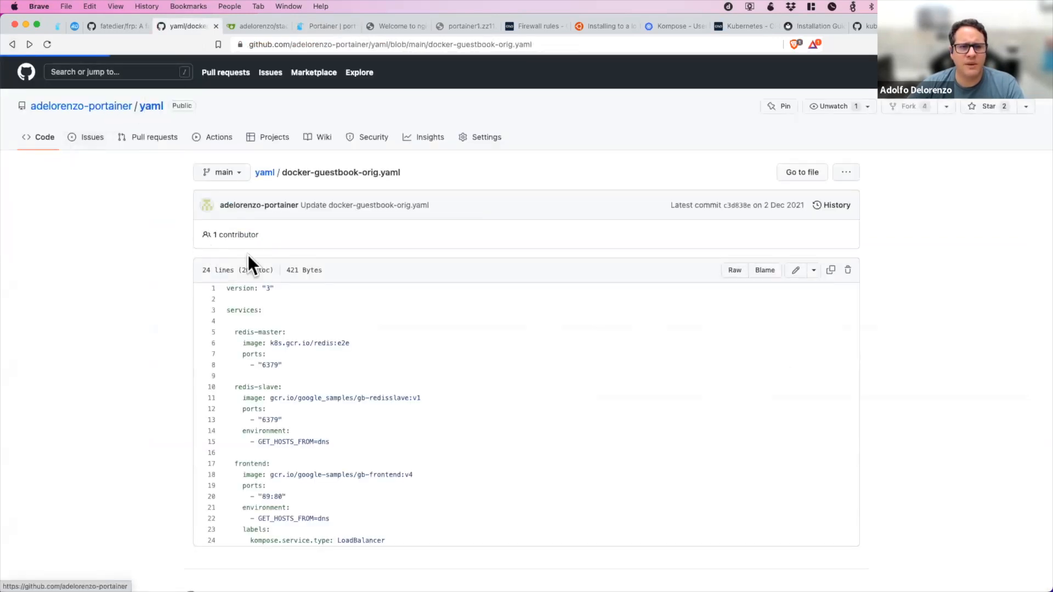
pyautogui.scroll(-1, 247, 255)
pyautogui.scroll(-3, 248, 258)
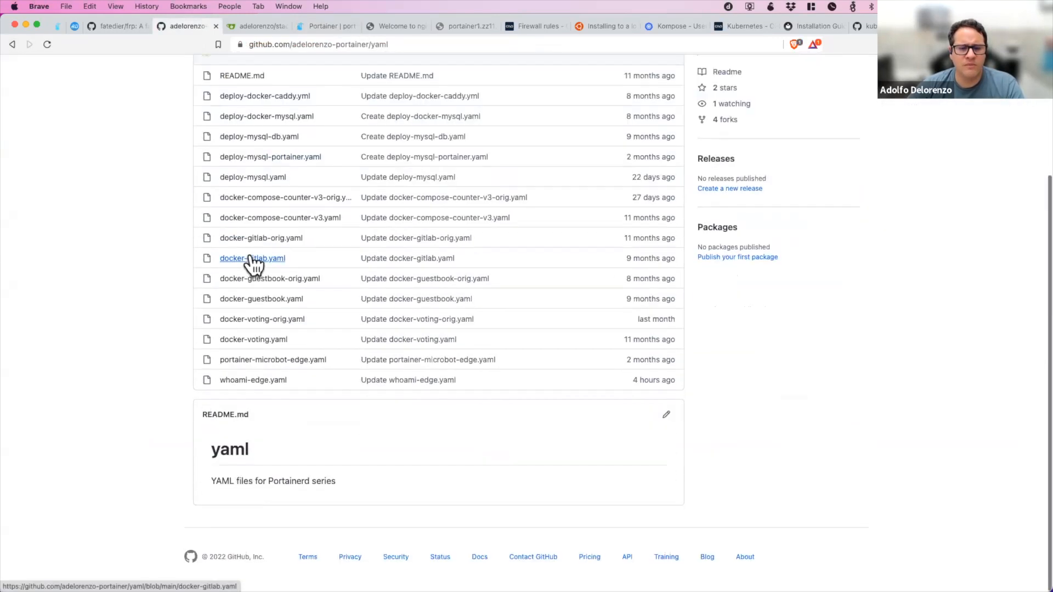
pyautogui.scroll(1, 251, 265)
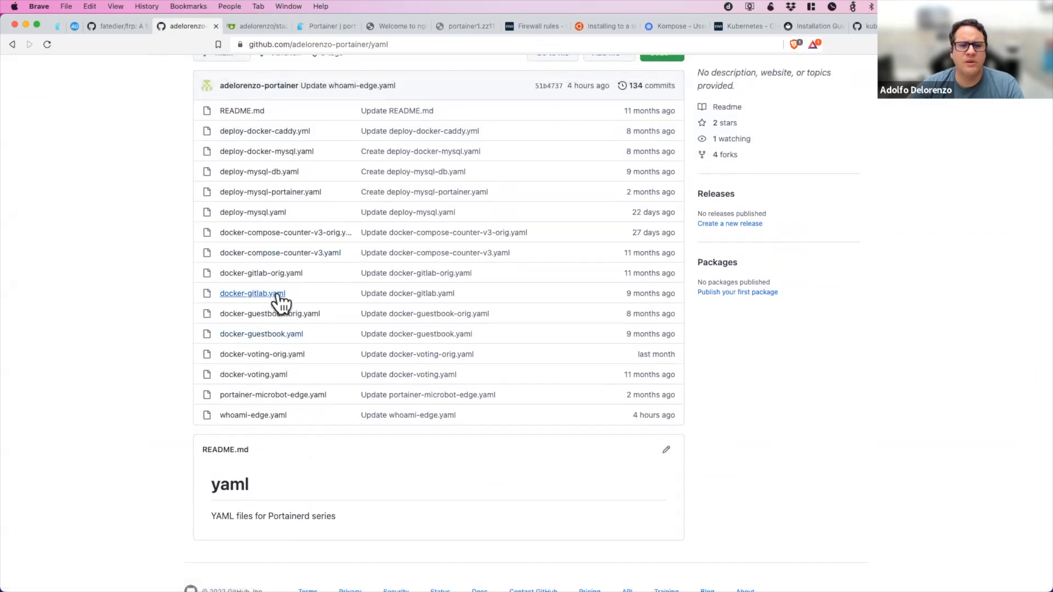
pyautogui.click(274, 233)
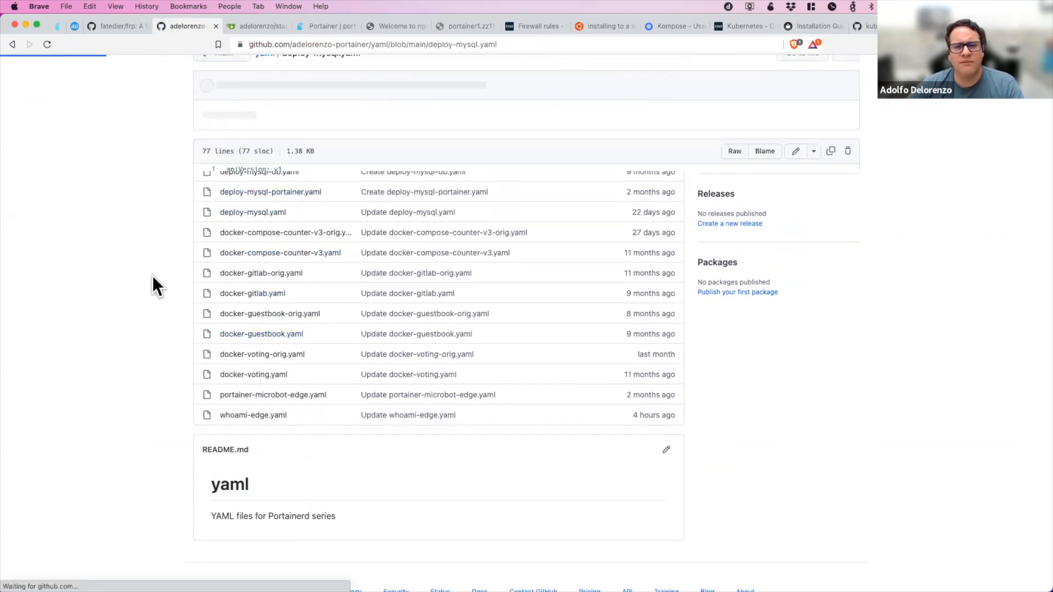
# Look through the deploy-mysql.yaml manifest and copy the link address of the yaml repository.
pyautogui.scroll(-6, 397, 320)
pyautogui.scroll(-3, 398, 321)
pyautogui.scroll(10, 398, 321)
pyautogui.scroll(2, 397, 319)
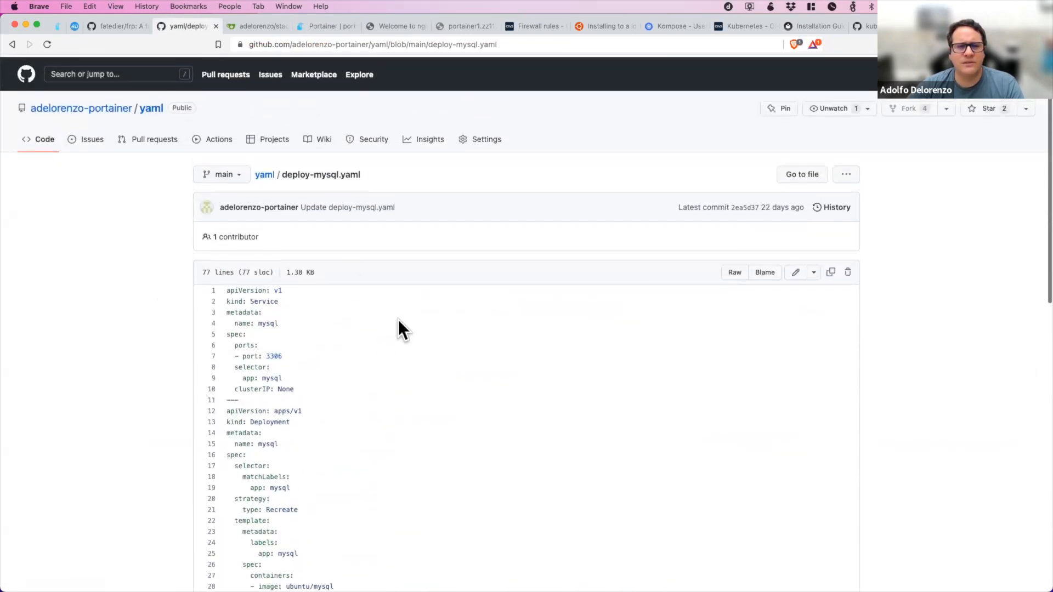
pyautogui.rightClick(154, 107)
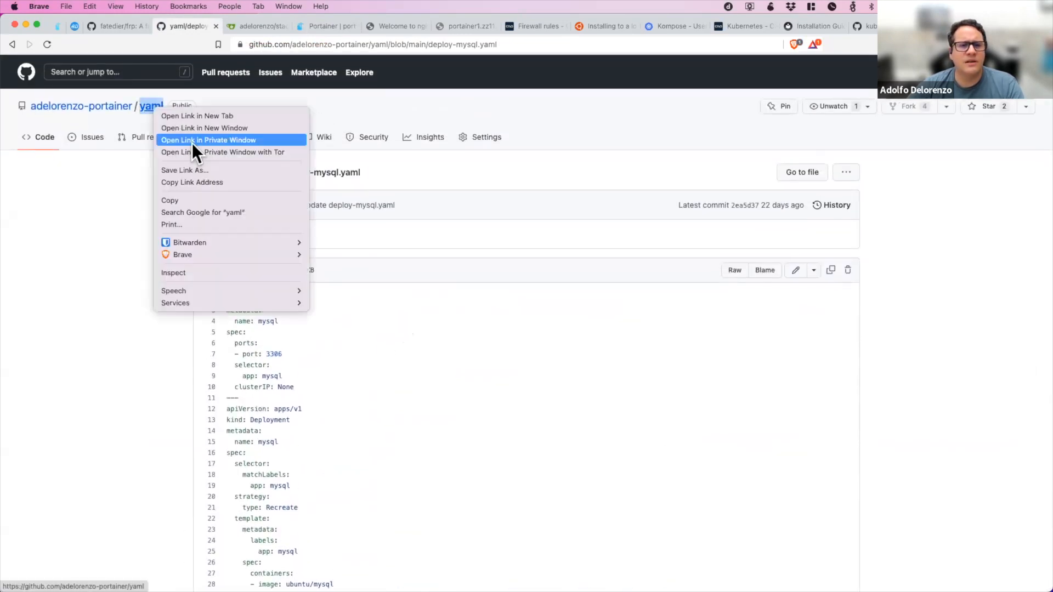
pyautogui.click(206, 182)
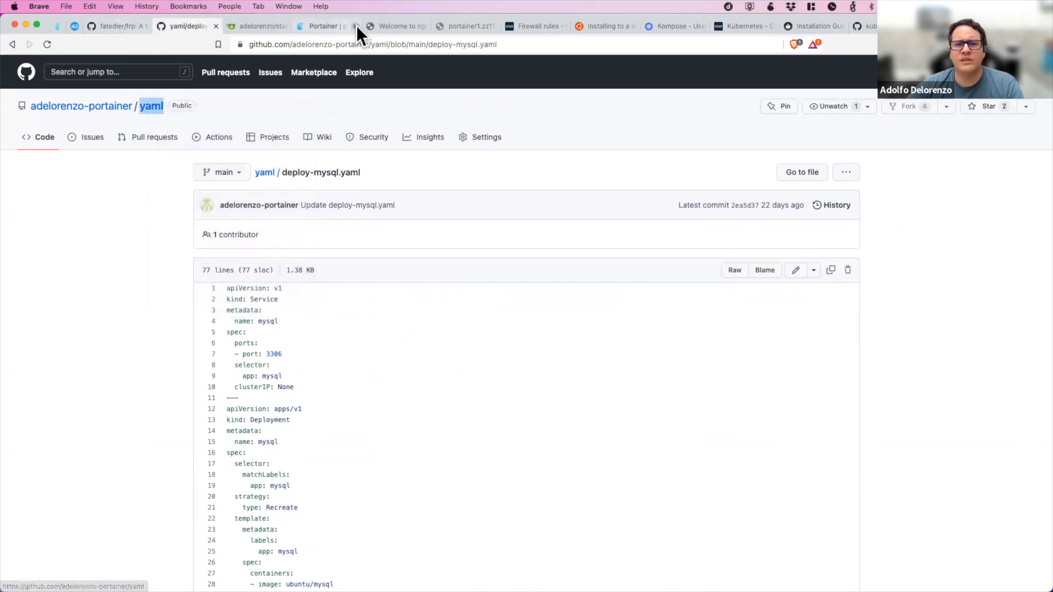
# Back in the Portainer advanced deployment form, choose the portainer2 namespace and name the application db0.
pyautogui.click(324, 25)
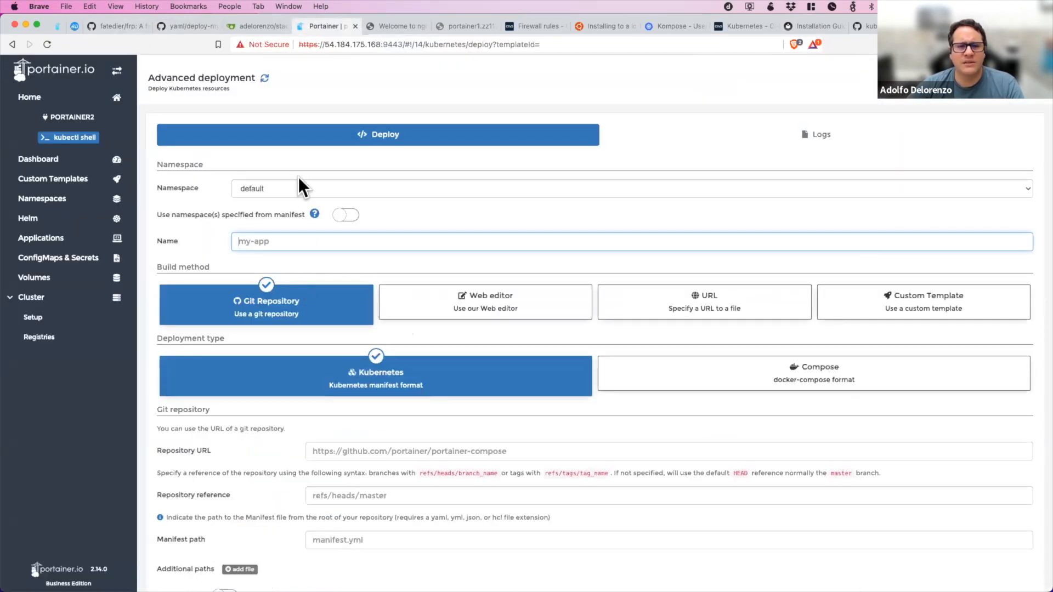
pyautogui.click(298, 181)
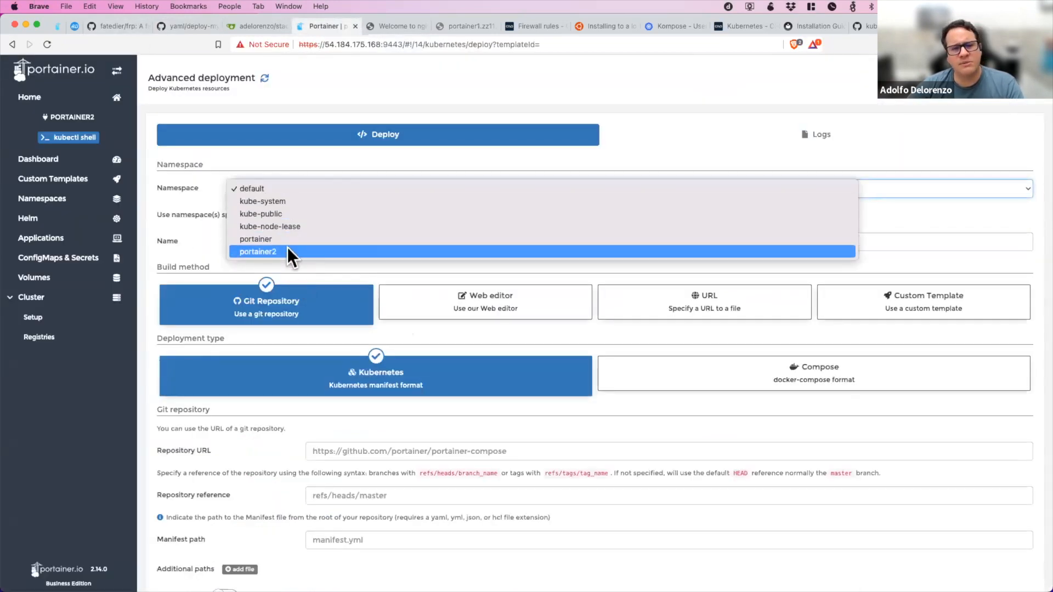
pyautogui.click(287, 251)
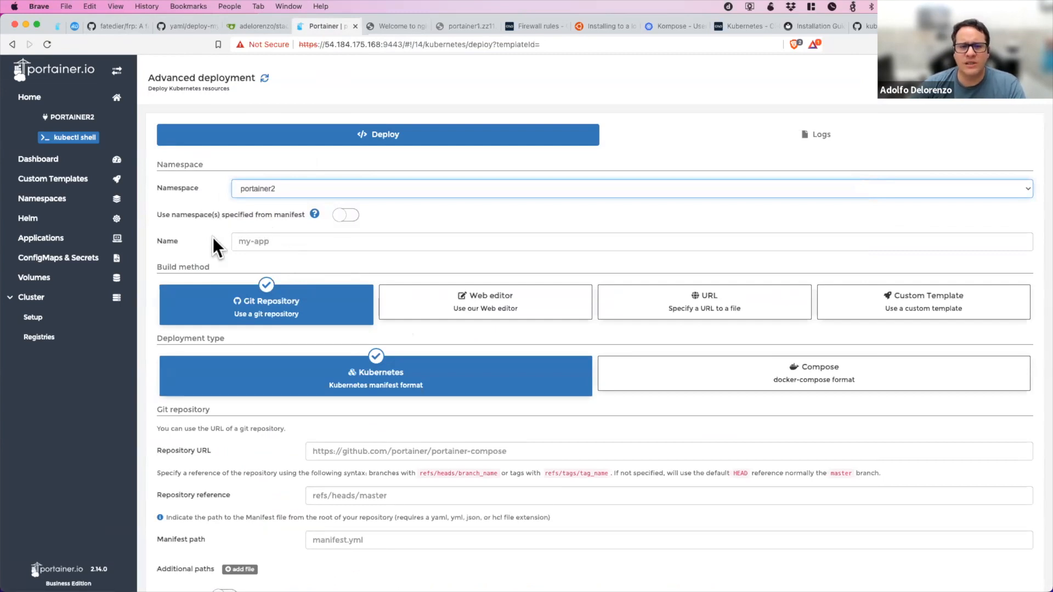
pyautogui.click(260, 242)
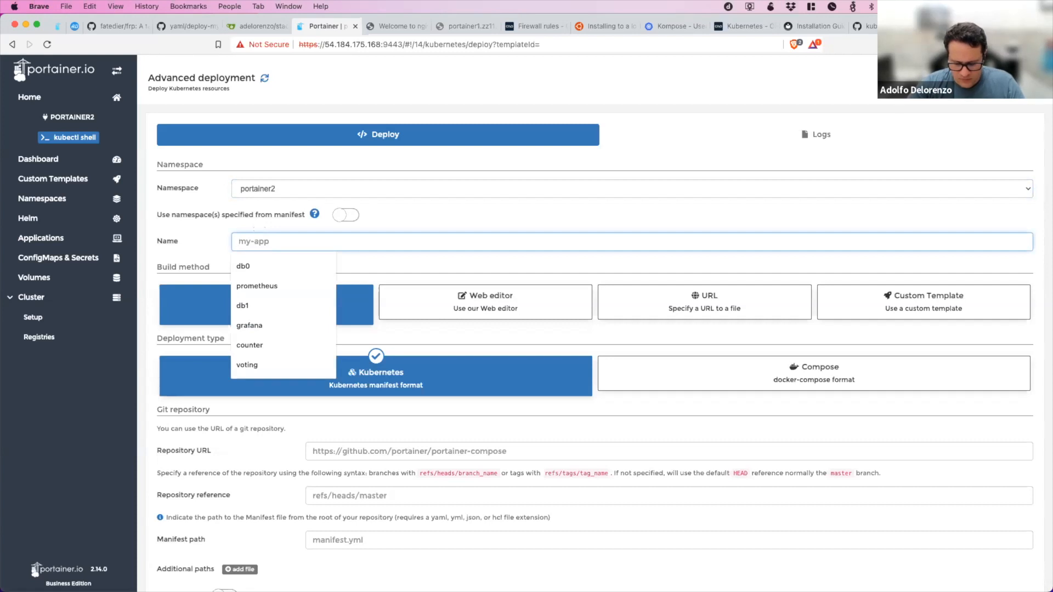
pyautogui.write('db0')
# Fill in the Git details with the GitHub yaml repository URL, reference HEAD and manifest path deploy-mysql.yaml.
pyautogui.scroll(-3, 322, 265)
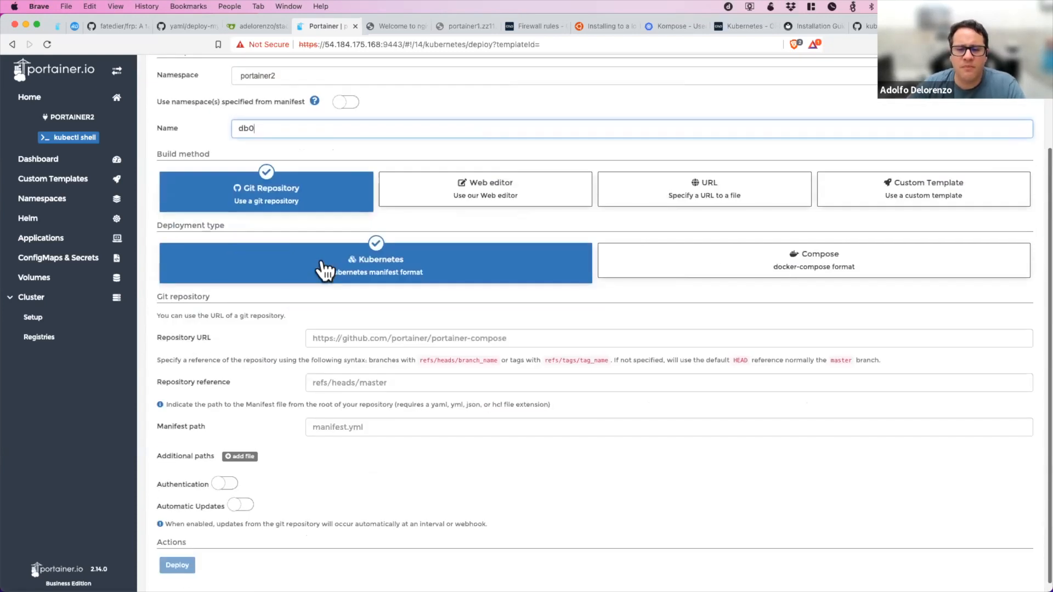
pyautogui.click(406, 332)
pyautogui.click(406, 329)
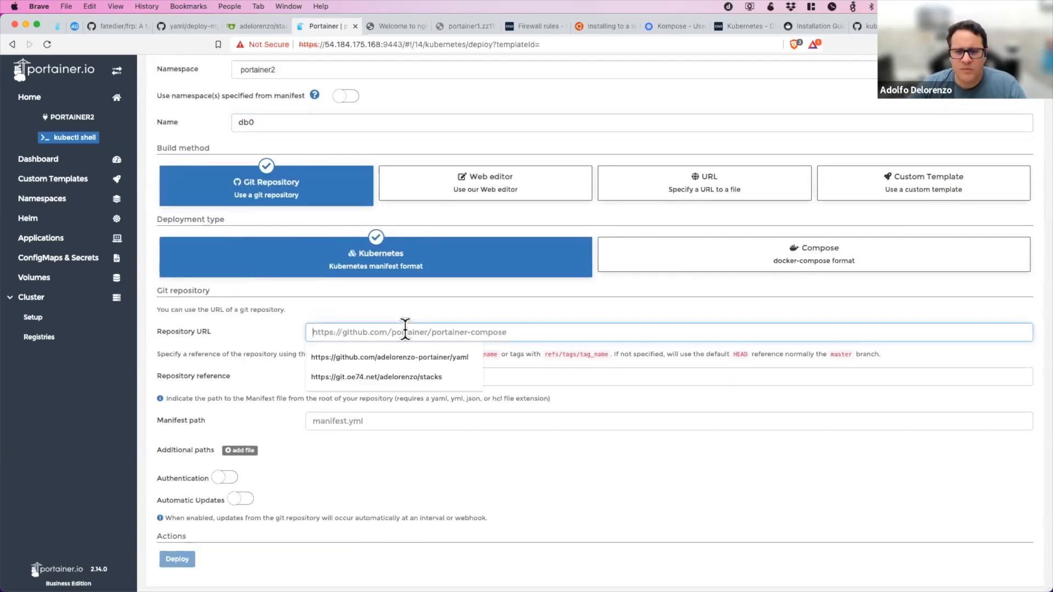
pyautogui.click(406, 353)
pyautogui.click(404, 377)
pyautogui.click(384, 400)
pyautogui.click(376, 419)
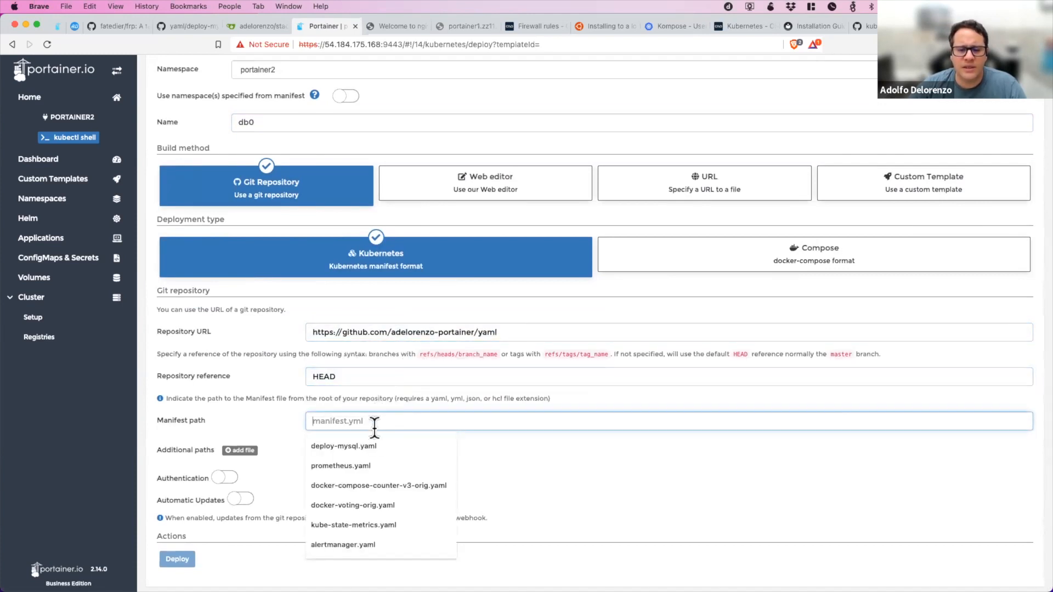
pyautogui.click(371, 444)
pyautogui.scroll(-1, 229, 335)
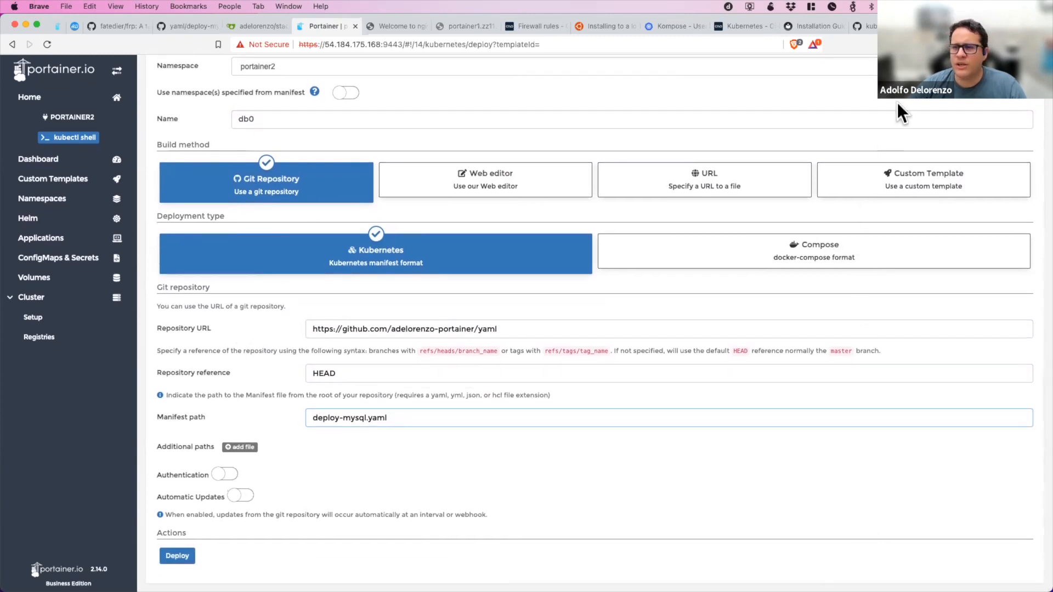
# Enable automatic updates for the deployment, look at the webhook mechanism and set the mechanism back to polling.
pyautogui.click(241, 496)
pyautogui.scroll(-1, 172, 496)
pyautogui.scroll(-1, 172, 495)
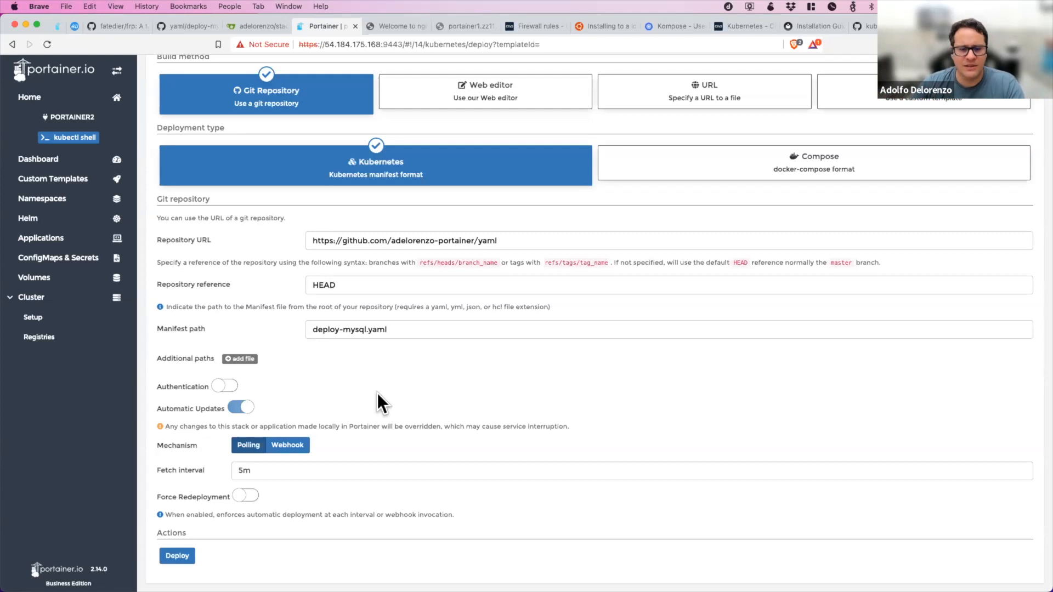
pyautogui.click(273, 444)
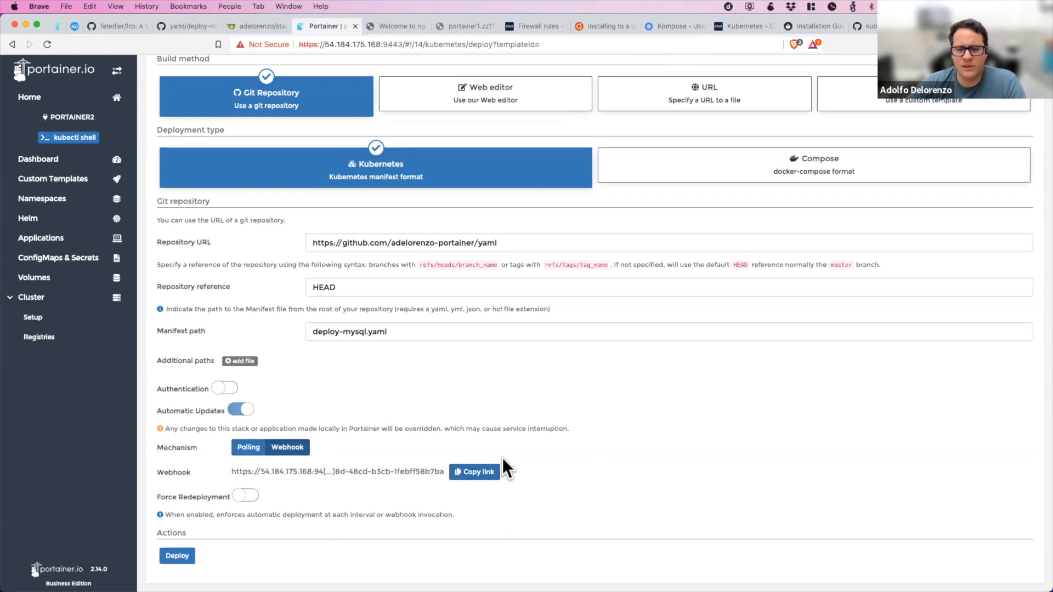
pyautogui.click(251, 449)
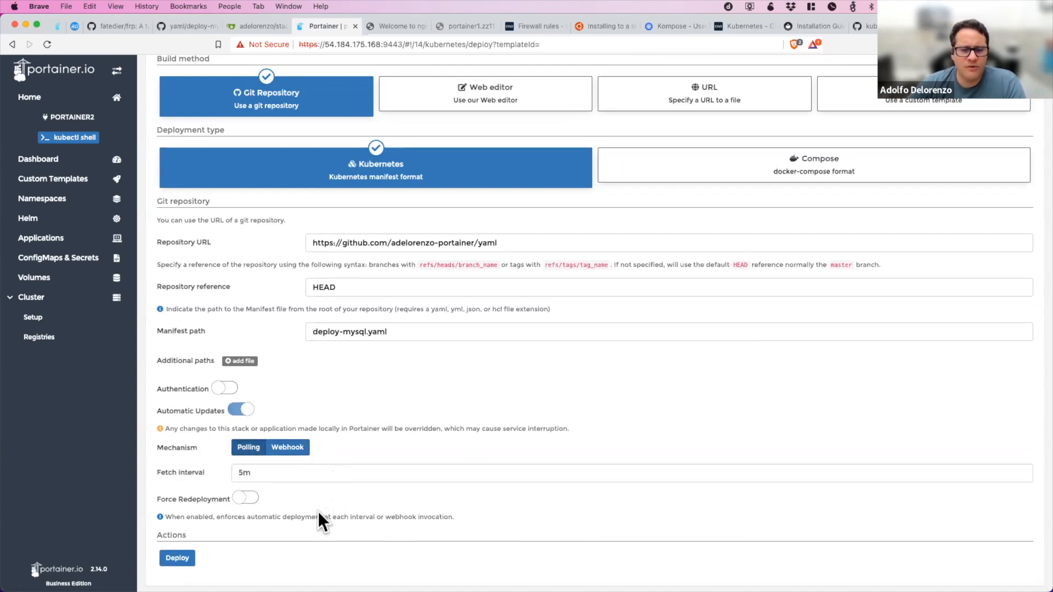
# Try the force redeployment option for the polling updates and switch it back off.
pyautogui.click(246, 499)
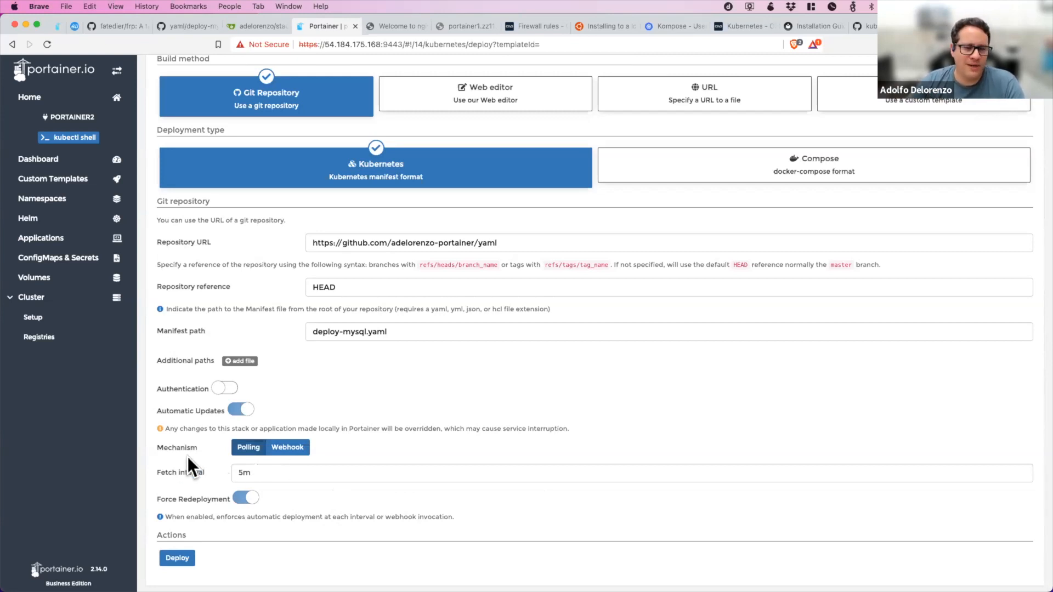
pyautogui.click(242, 471)
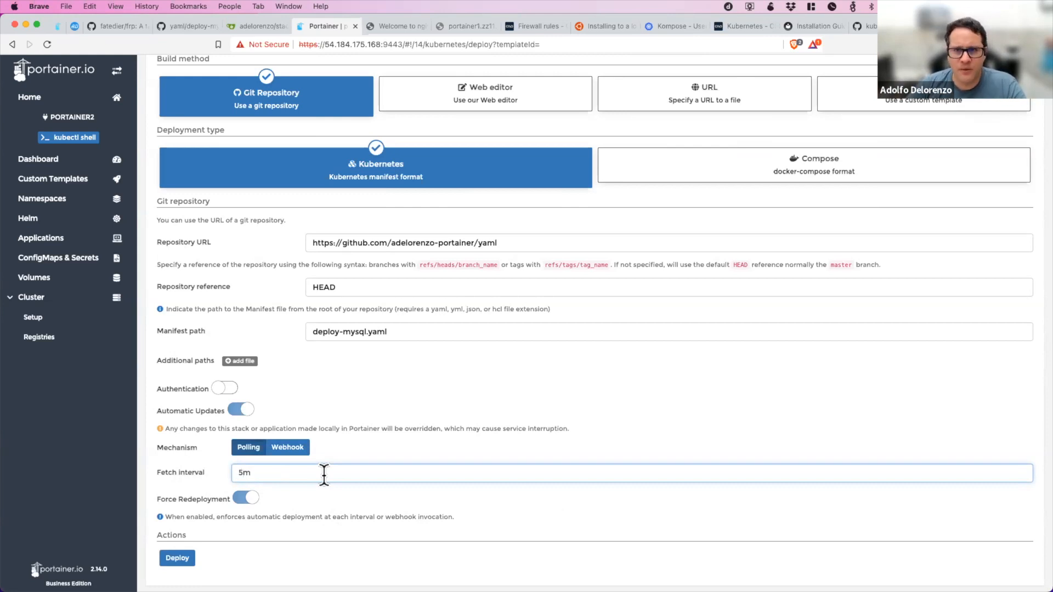
pyautogui.scroll(4, 347, 507)
pyautogui.scroll(-2, 347, 508)
pyautogui.scroll(-2, 347, 508)
pyautogui.click(244, 496)
pyautogui.scroll(5, 518, 438)
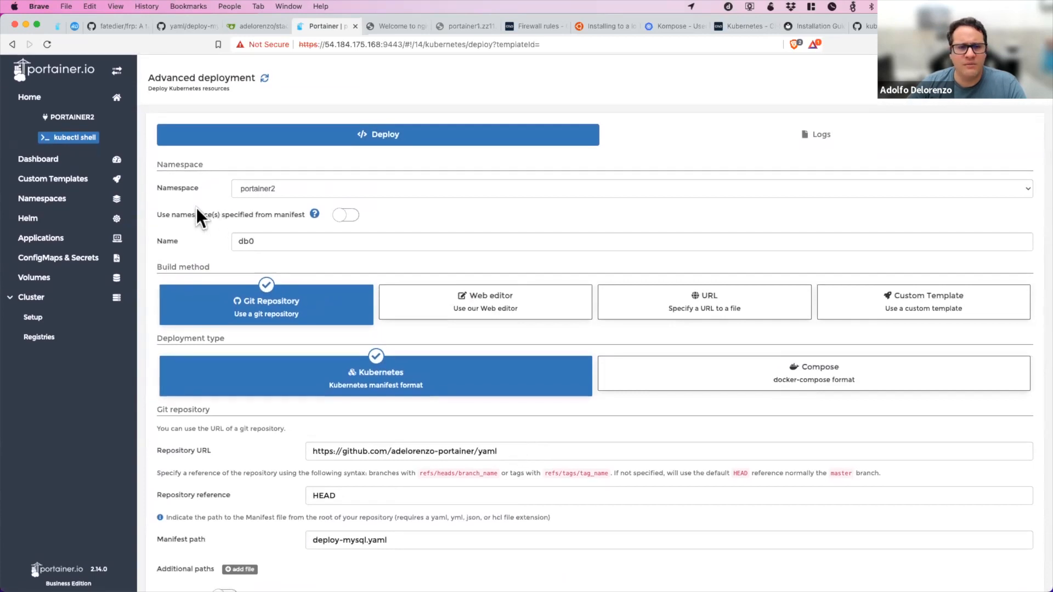
# Try adding three additional manifest paths and enabling repository authentication, and revert both changes.
pyautogui.scroll(-4, 501, 307)
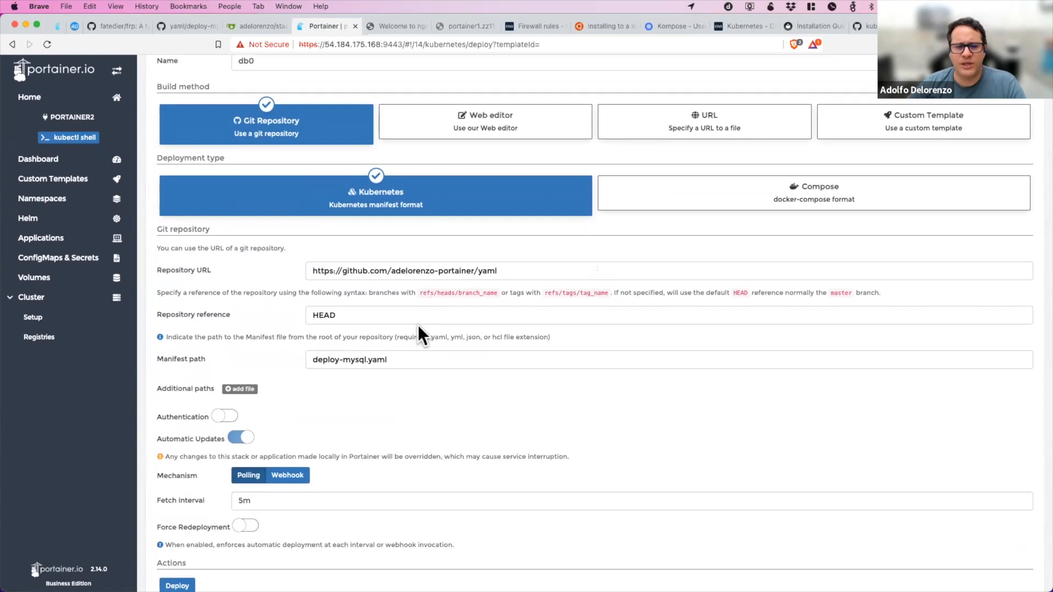
pyautogui.scroll(-1, 437, 361)
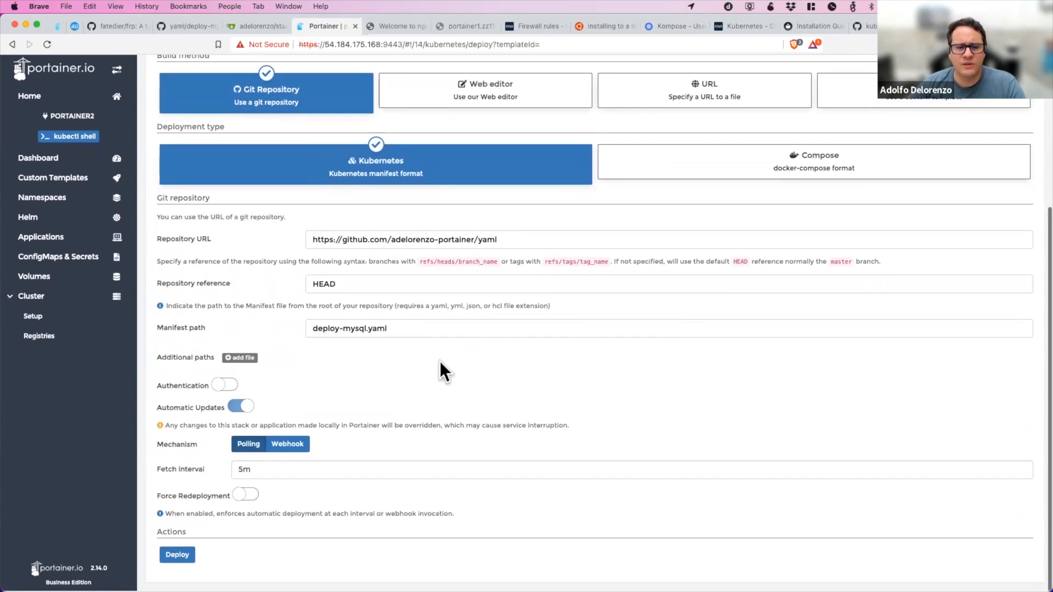
pyautogui.click(231, 359)
pyautogui.click(230, 359)
pyautogui.click(230, 359)
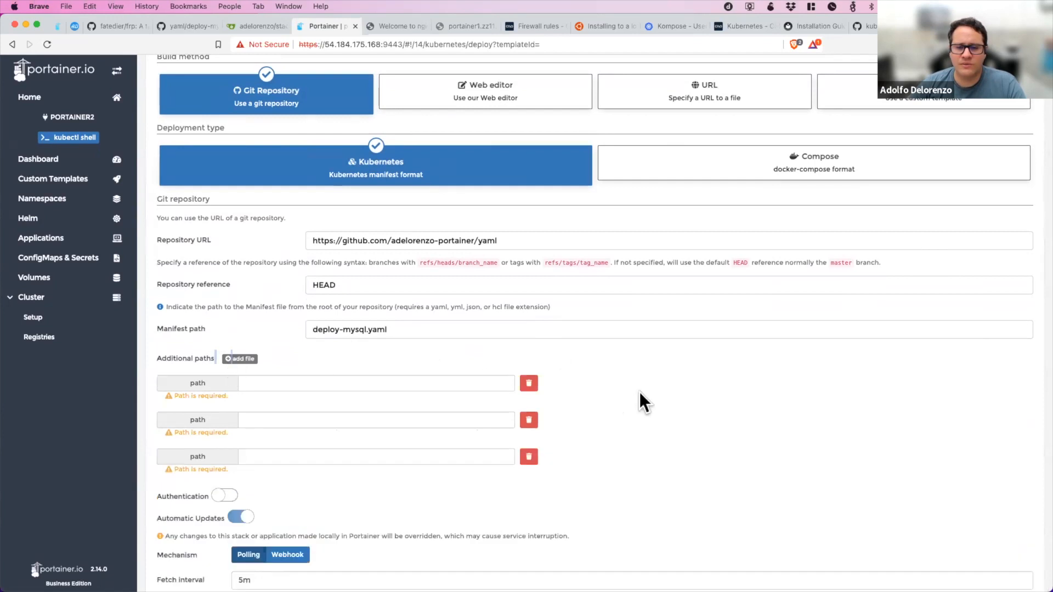
pyautogui.click(529, 384)
pyautogui.click(530, 383)
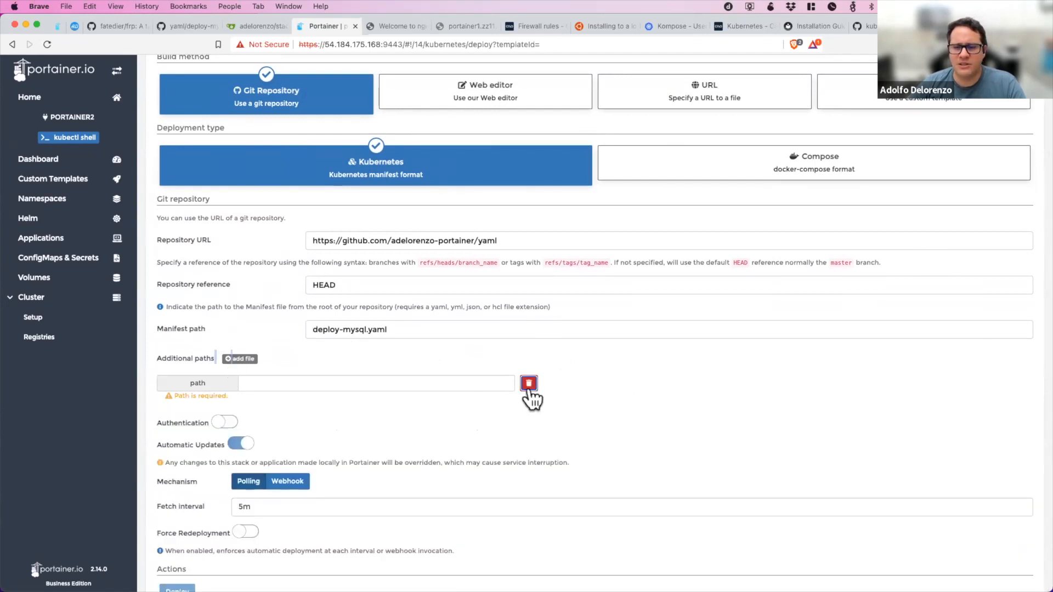
pyautogui.click(530, 383)
pyautogui.click(220, 387)
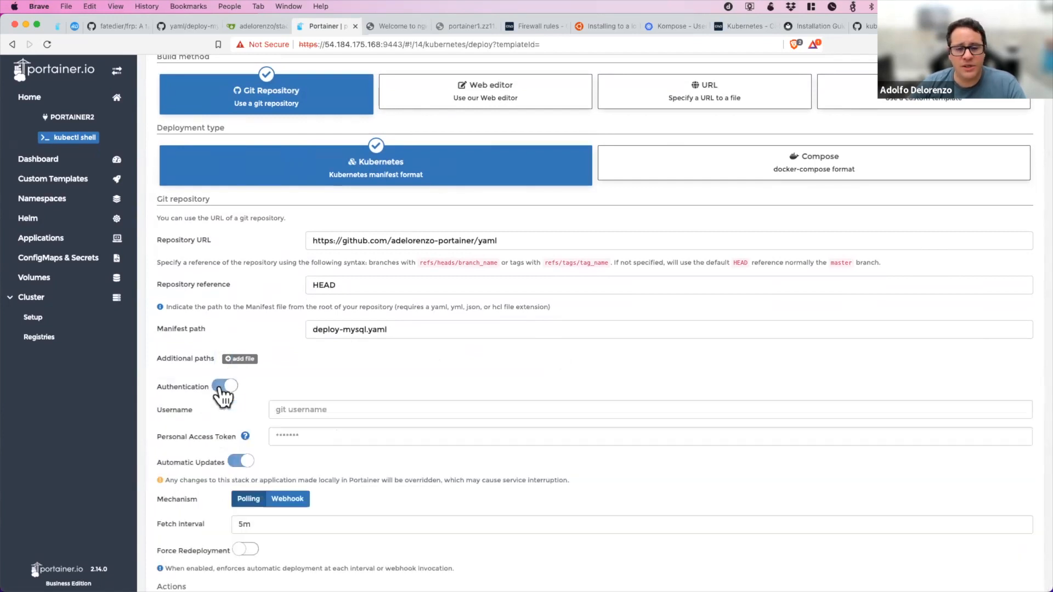
pyautogui.click(222, 387)
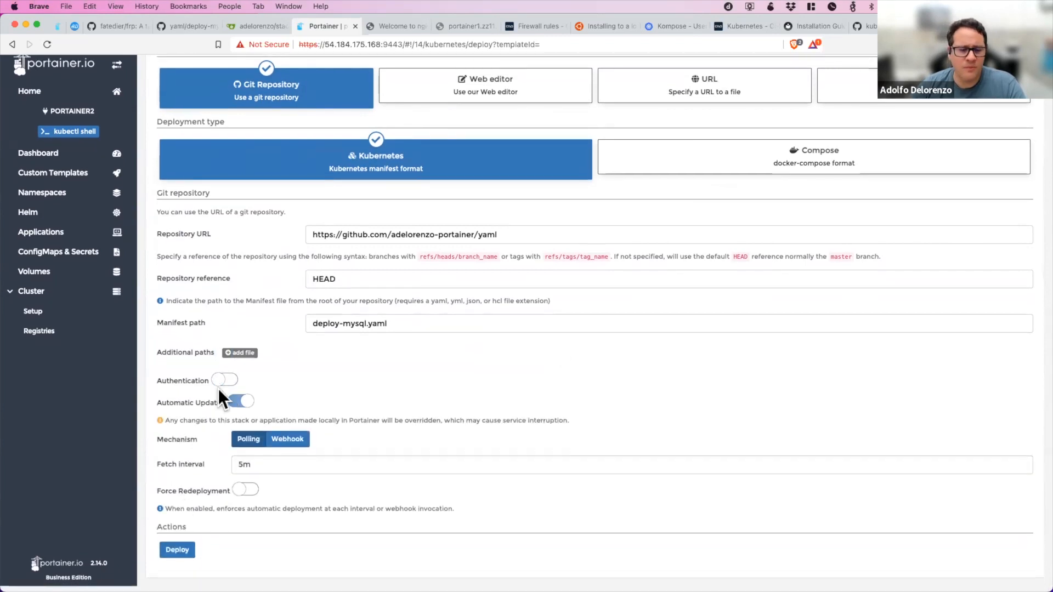
# Deploy the db0 manifest and check the events of the mysql application.
pyautogui.click(177, 555)
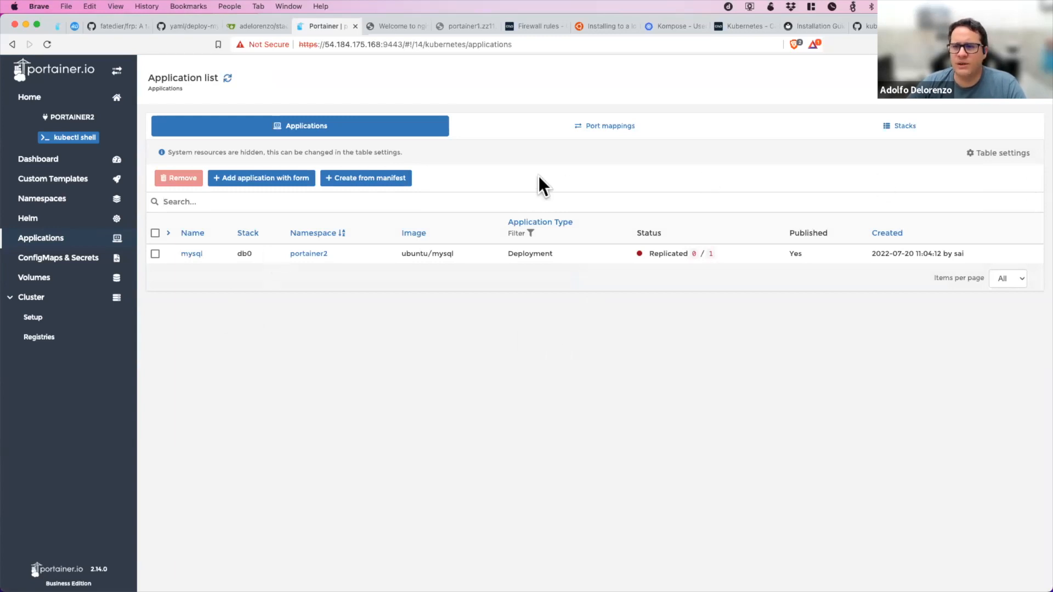
pyautogui.click(191, 254)
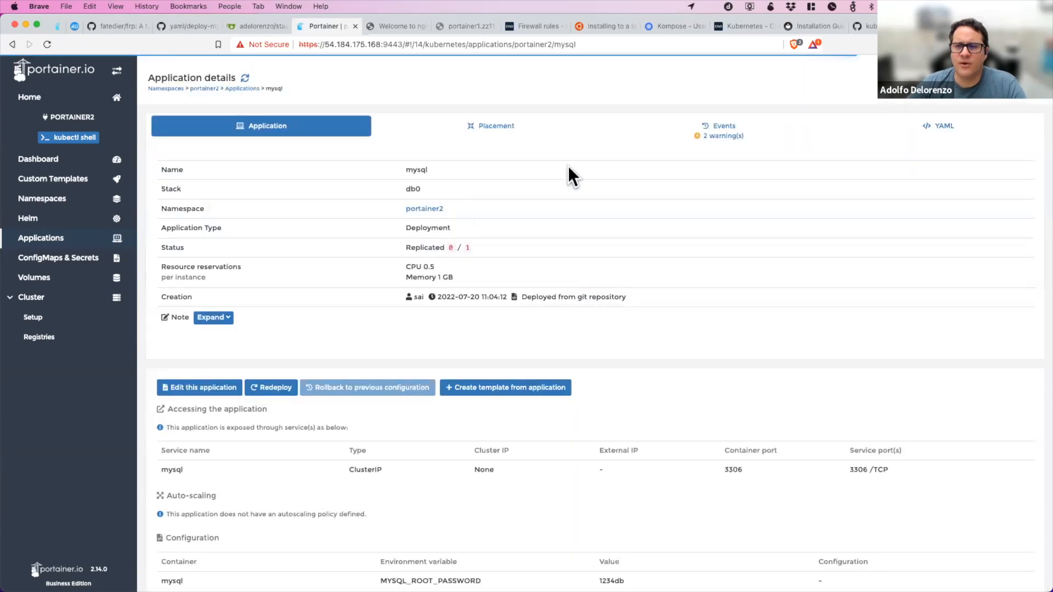
pyautogui.click(723, 136)
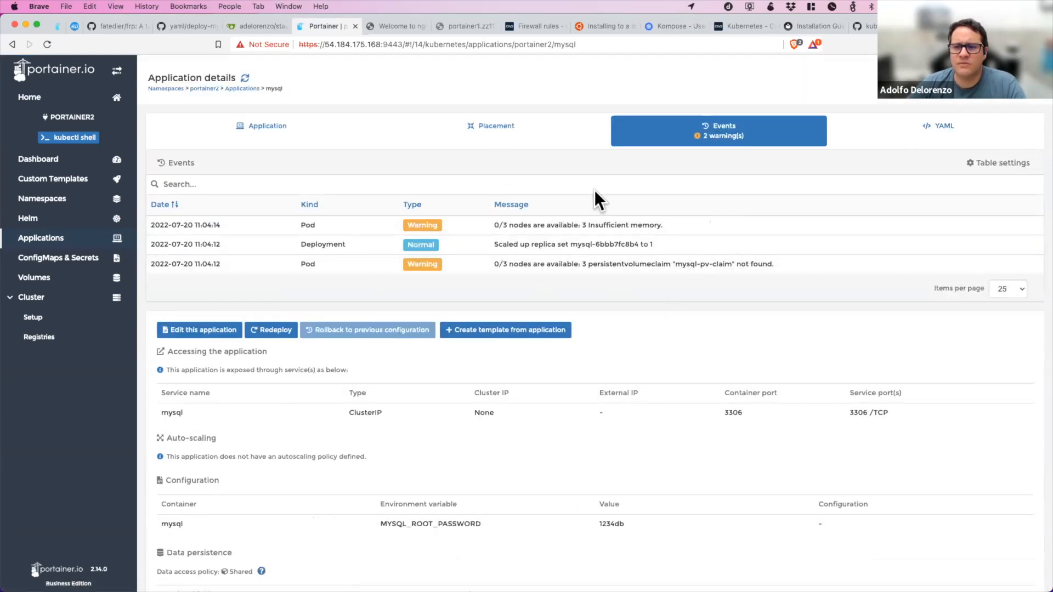
# Open the portainer2 namespace details and examine the namespace's events.
pyautogui.click(50, 206)
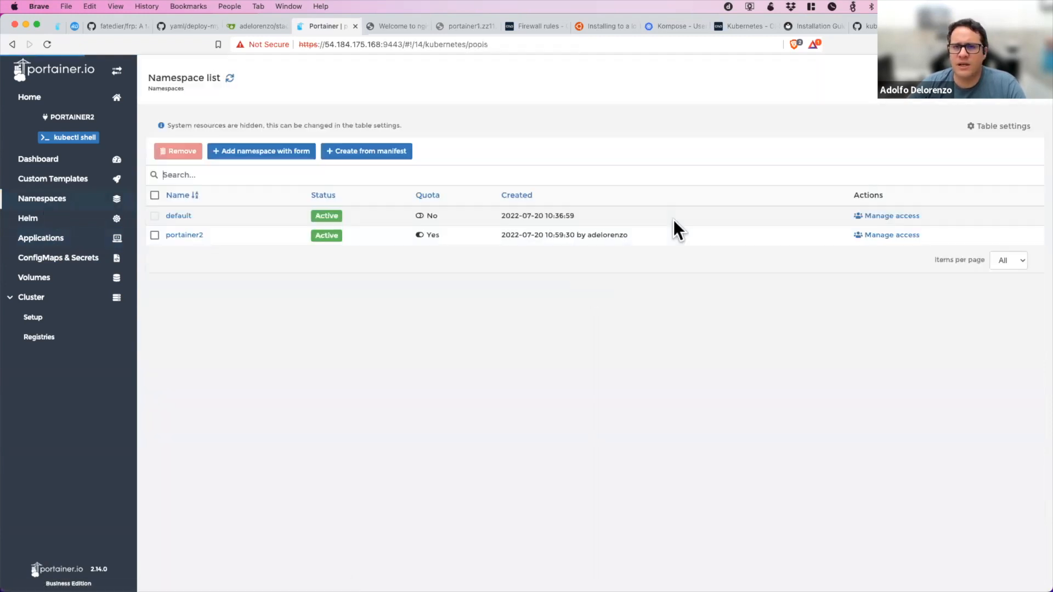
pyautogui.click(186, 235)
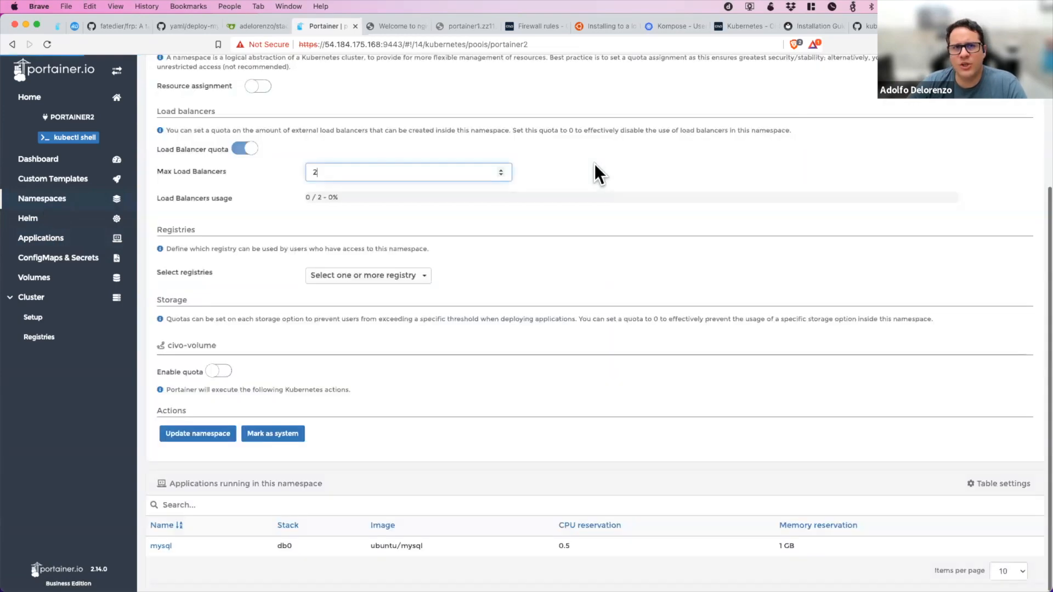
pyautogui.scroll(3, 591, 167)
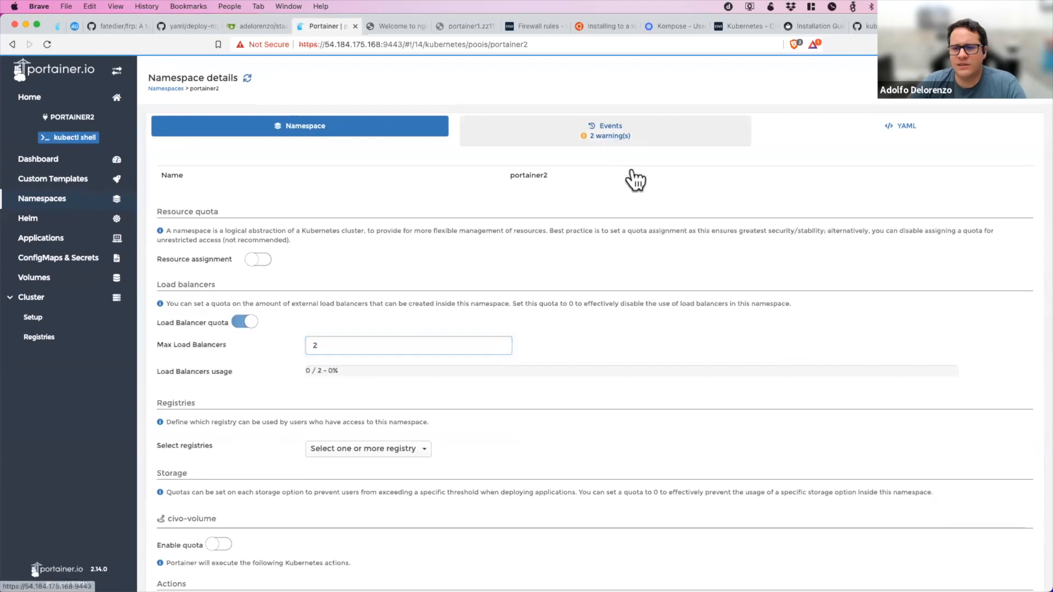
pyautogui.click(611, 143)
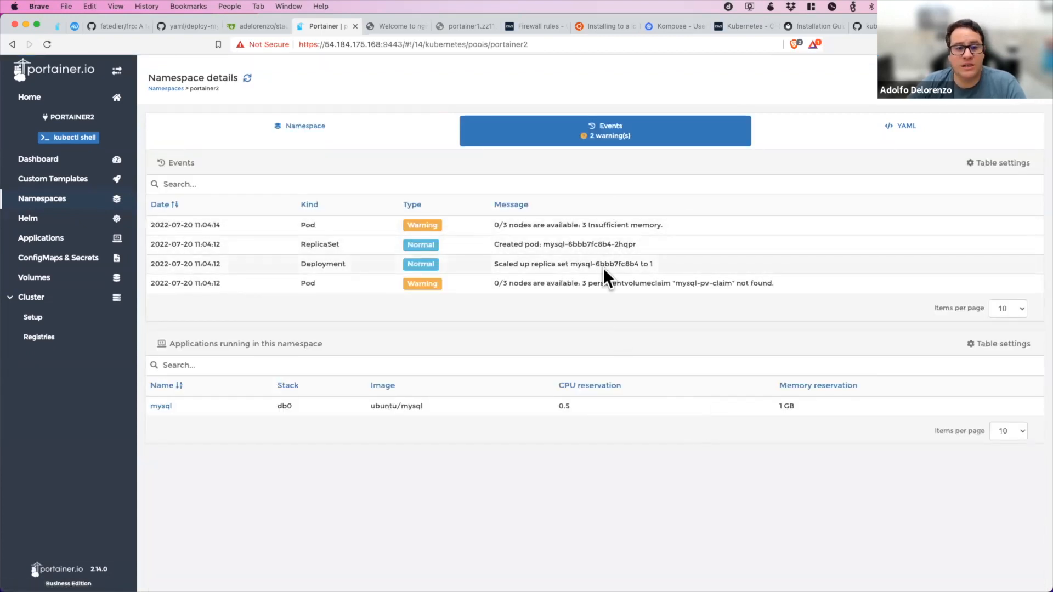
# Reopen the portainer2 namespace and examine its resource, load balancer, registry and storage quota settings.
pyautogui.click(26, 202)
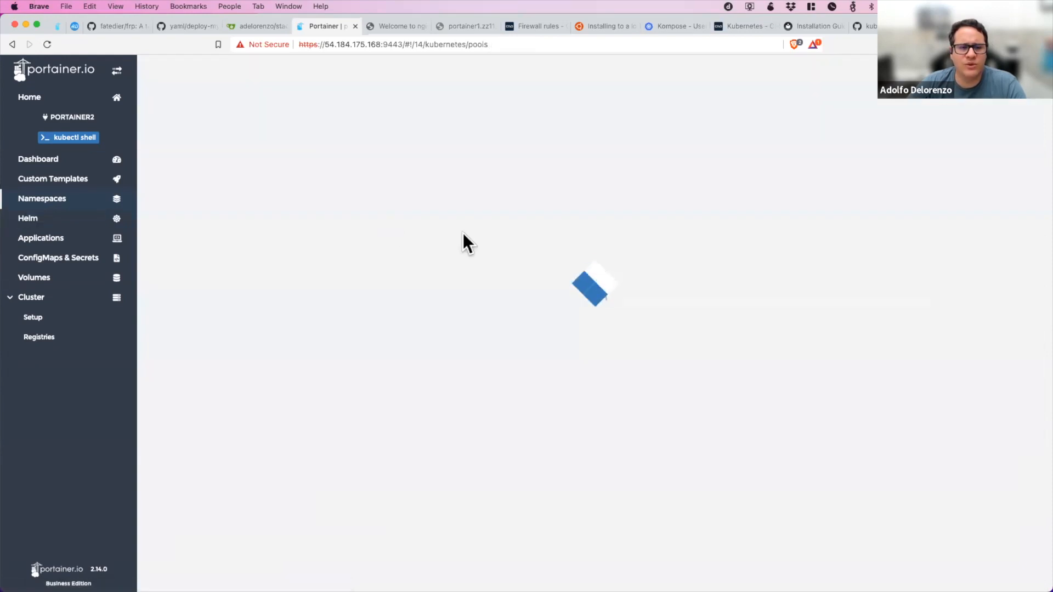
pyautogui.click(185, 236)
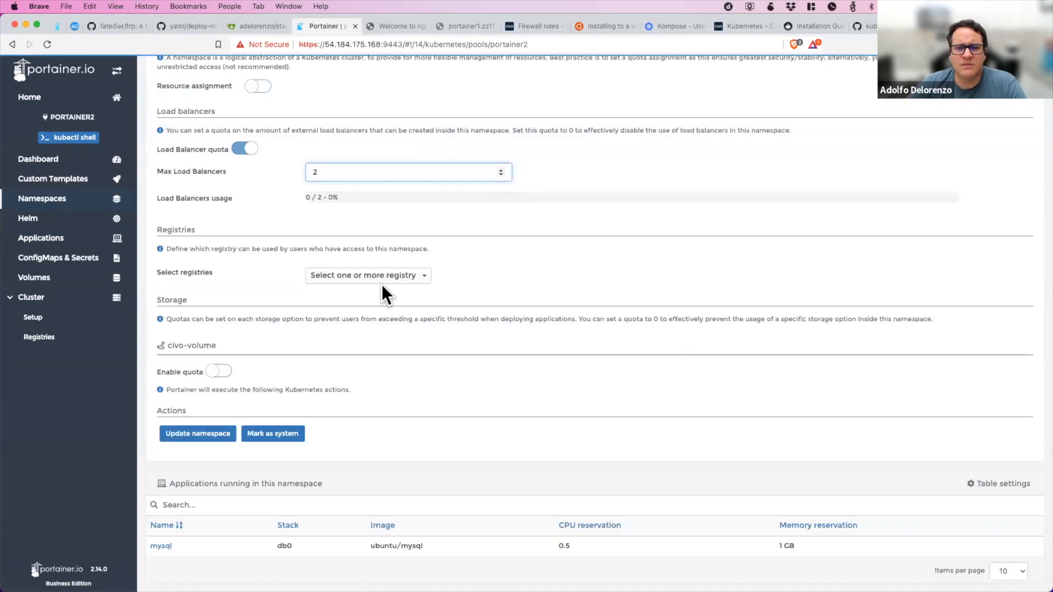
pyautogui.scroll(4, 380, 284)
pyautogui.scroll(-3, 381, 284)
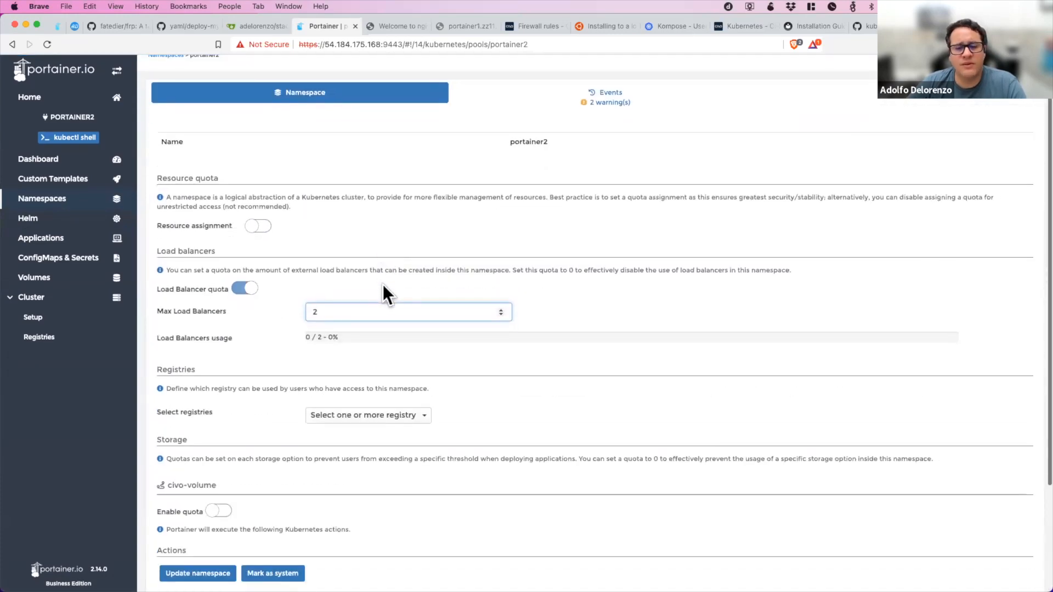
pyautogui.scroll(-2, 383, 282)
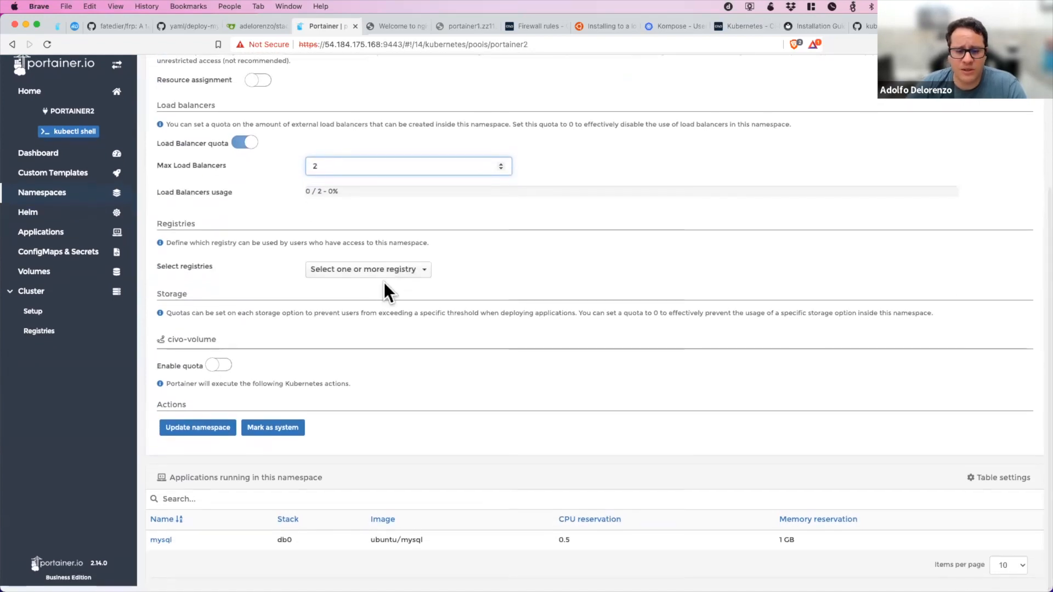
pyautogui.scroll(2, 383, 282)
pyautogui.scroll(-2, 383, 281)
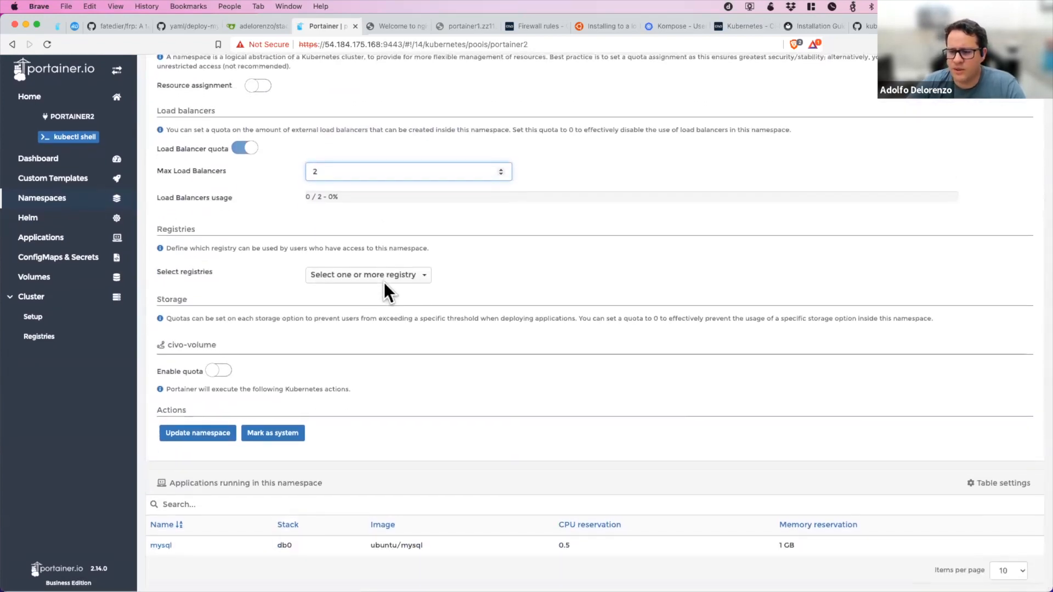
pyautogui.scroll(1, 383, 282)
pyautogui.scroll(-1, 383, 281)
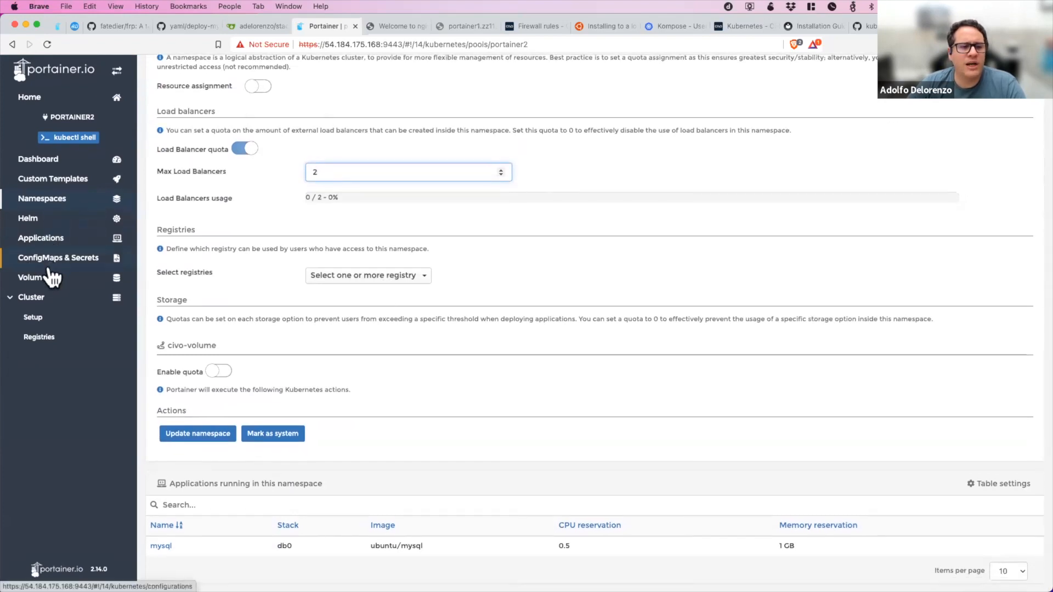
# Review the cluster setup's networking, security, resource over-commit and storage options.
pyautogui.click(46, 320)
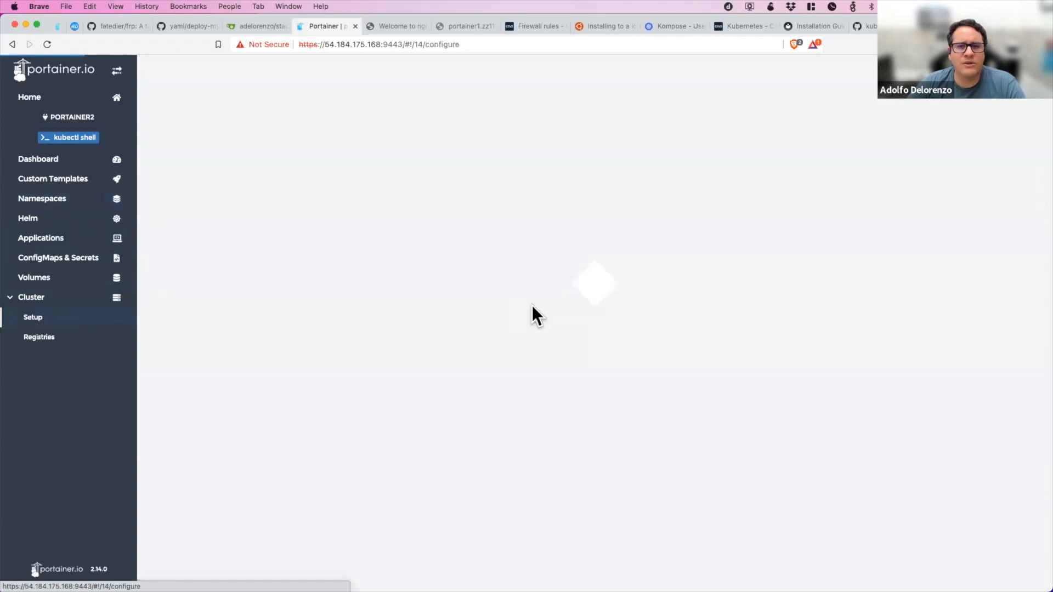
pyautogui.scroll(-3, 533, 303)
pyautogui.scroll(2, 534, 302)
pyautogui.scroll(-1, 376, 305)
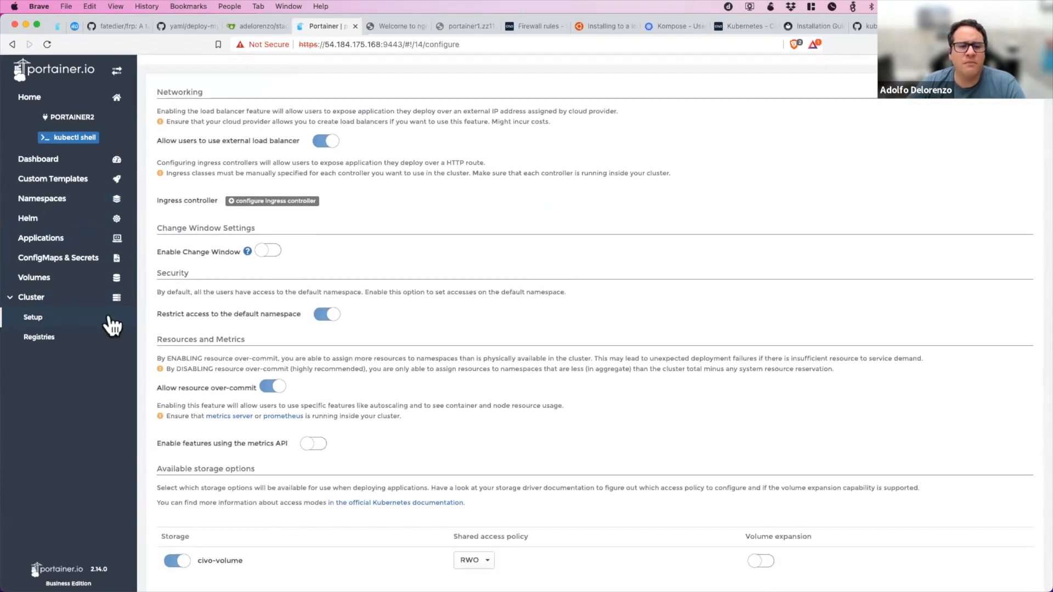
# In deploy-mysql.yaml on GitHub, set the mysql container's memory limit and memory request to 724M and commit directly to the main branch.
pyautogui.click(190, 29)
pyautogui.scroll(-2, 742, 163)
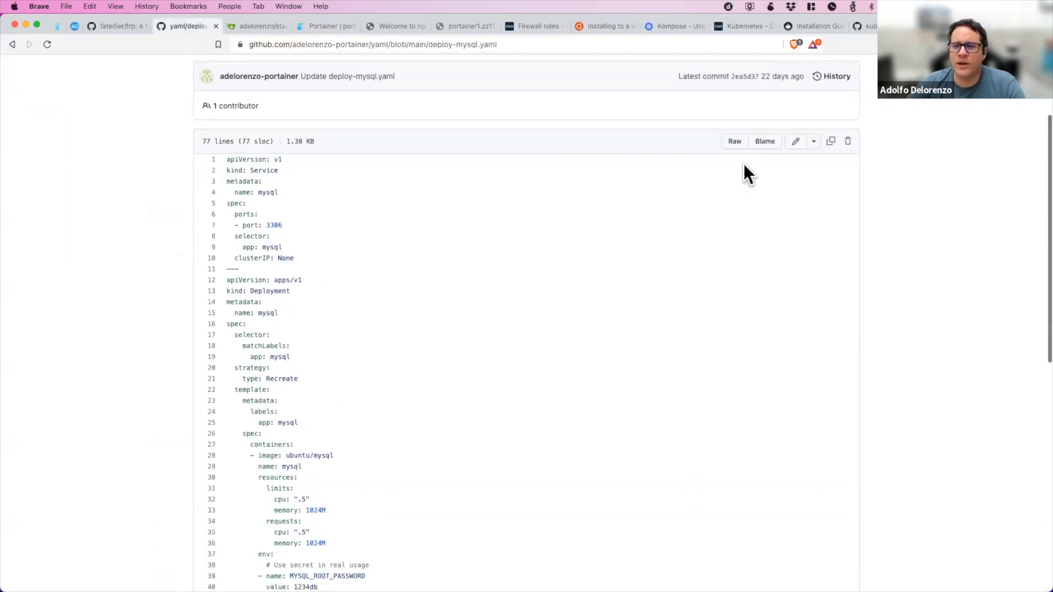
pyautogui.click(797, 143)
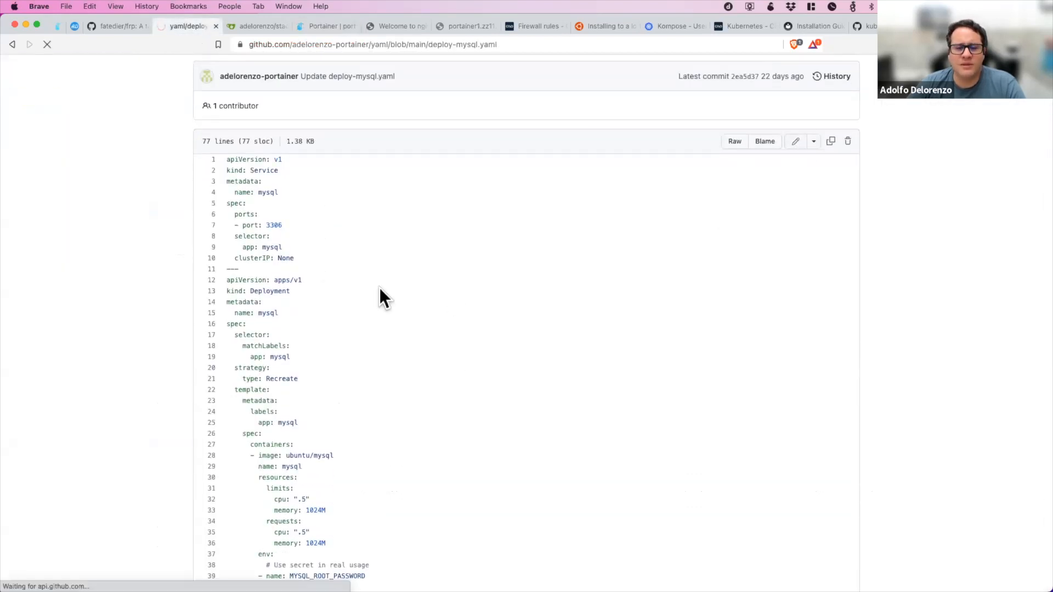
pyautogui.scroll(-3, 379, 287)
pyautogui.scroll(-3, 379, 287)
pyautogui.scroll(2, 379, 288)
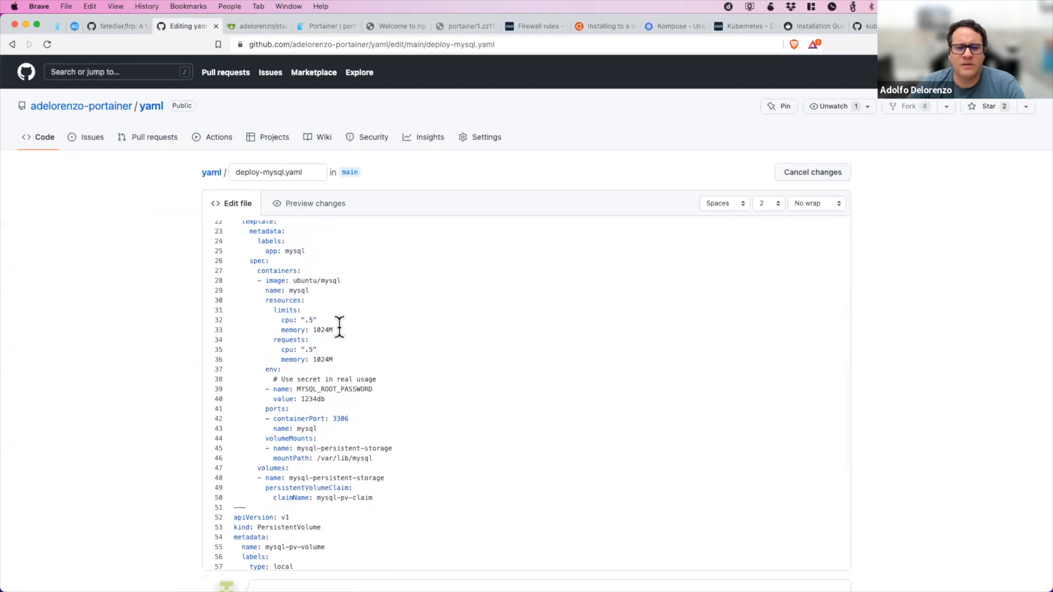
pyautogui.click(328, 330)
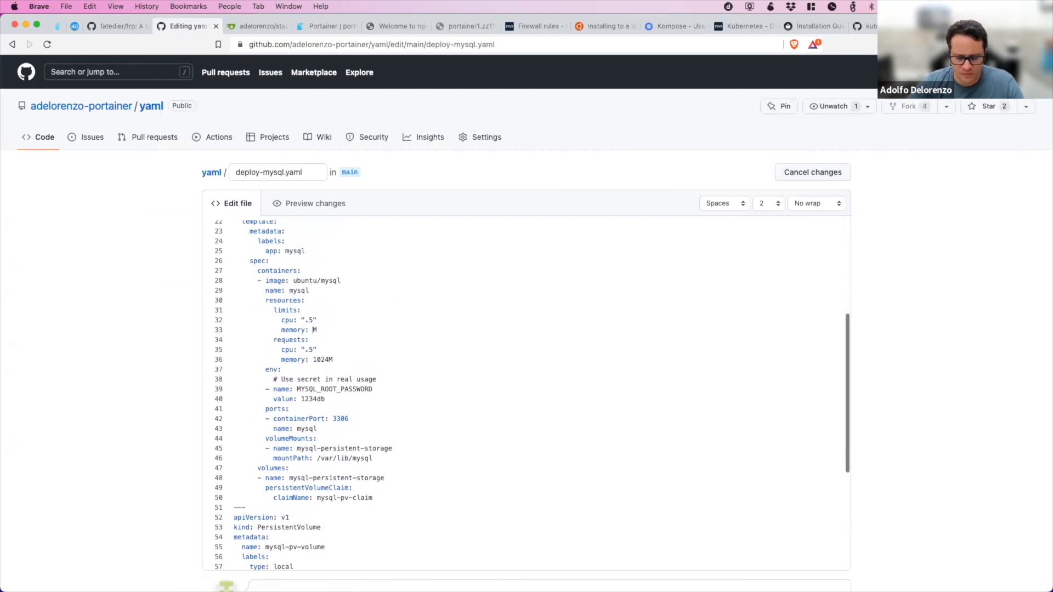
pyautogui.click(329, 359)
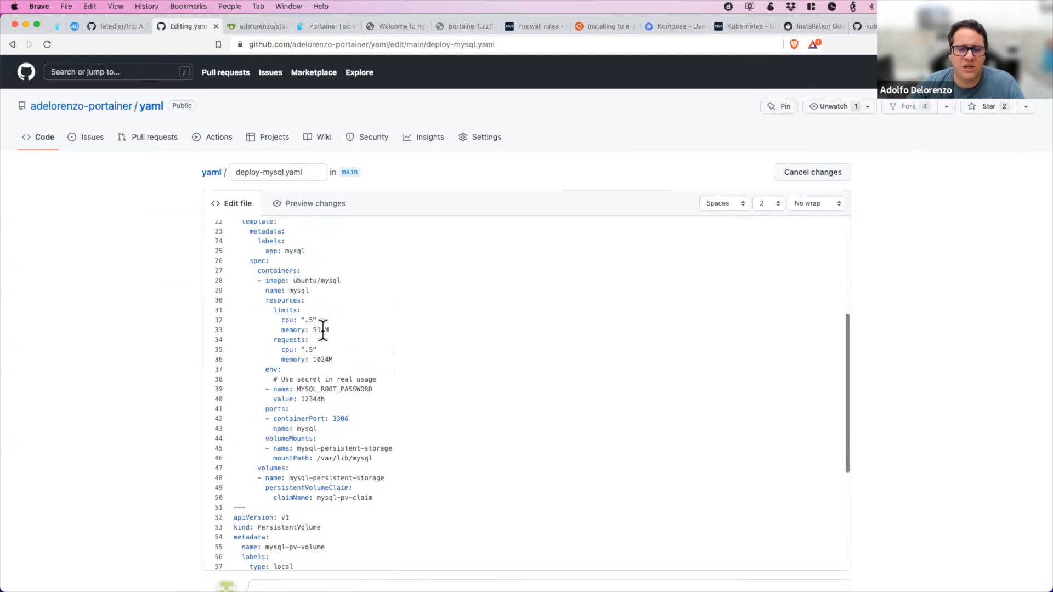
pyautogui.moveTo(325, 330); pyautogui.dragTo(314, 330)
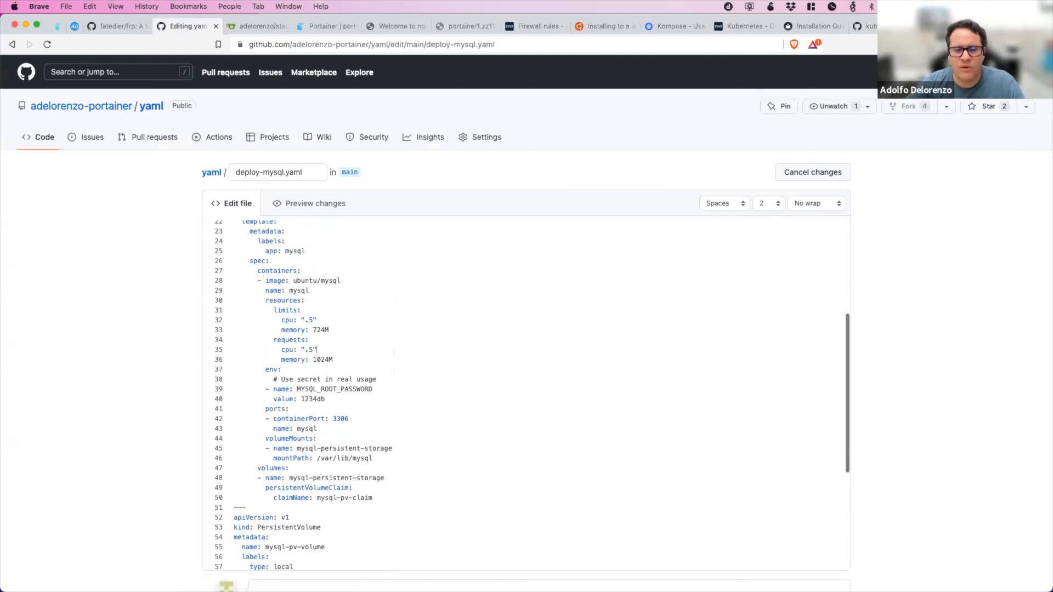
pyautogui.write('7')
pyautogui.scroll(-5, 126, 299)
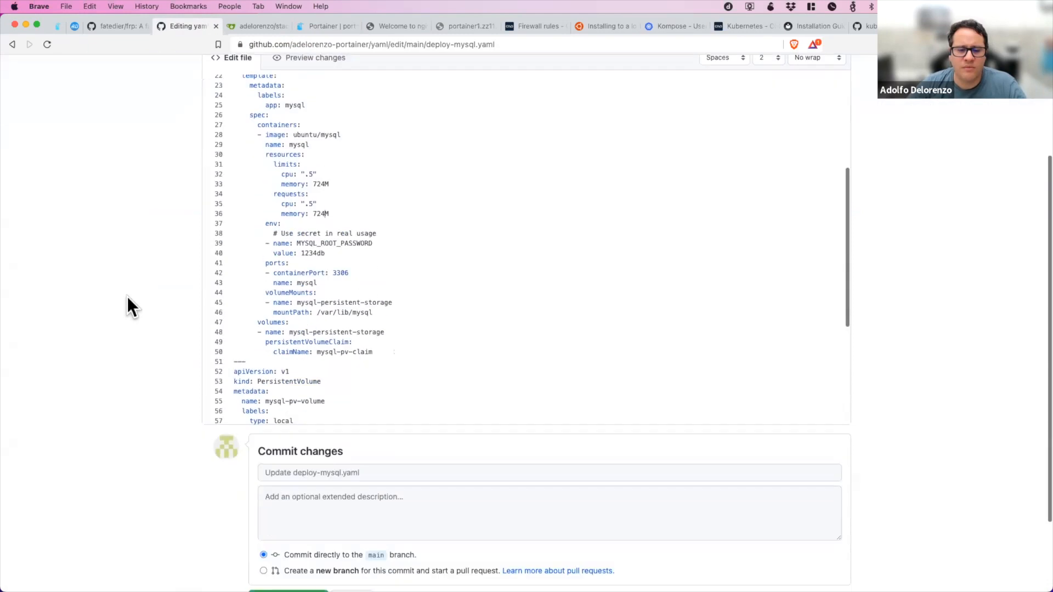
pyautogui.click(290, 500)
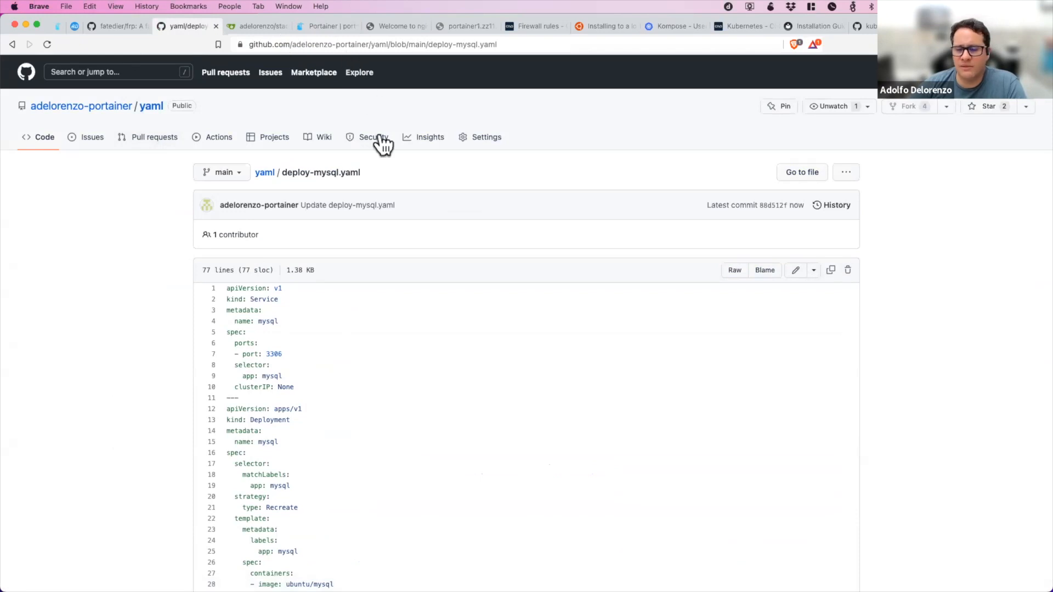
# Return to Portainer's environments overview and run "kubectl get events -n portainer2" in the kubectl shell.
pyautogui.click(337, 27)
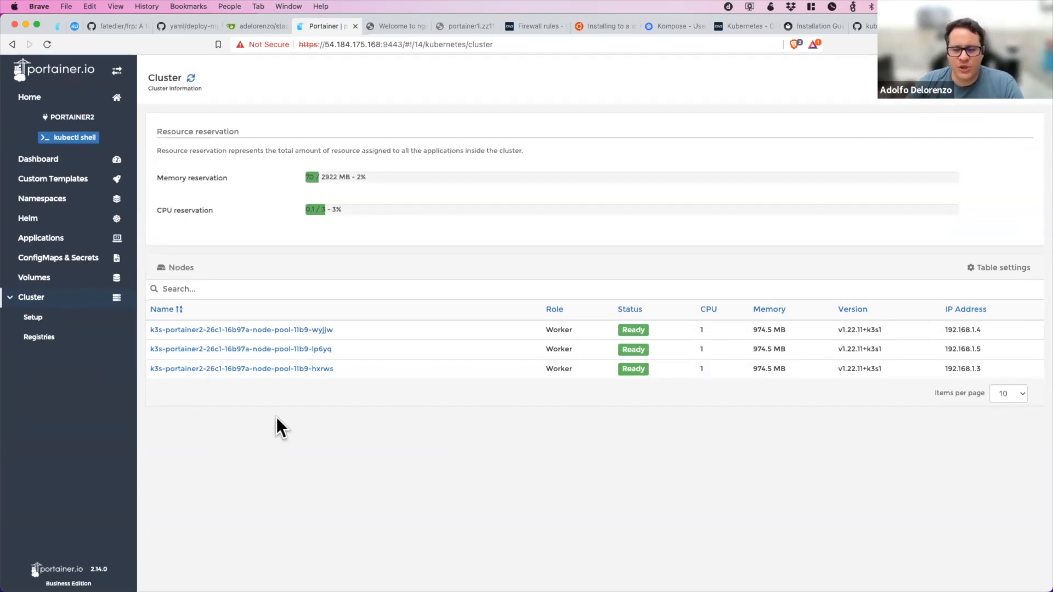
pyautogui.click(87, 99)
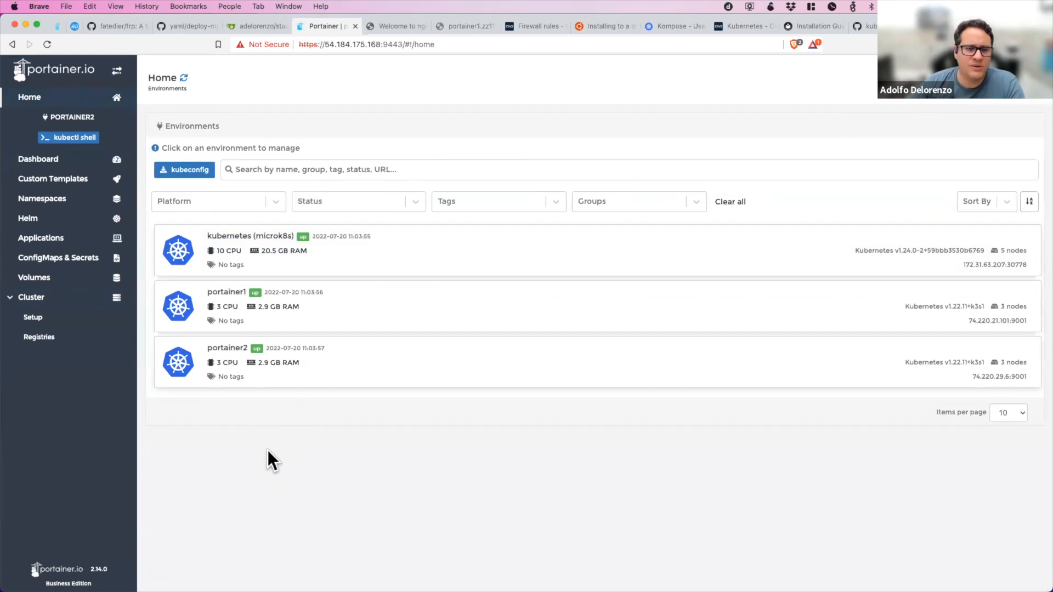
pyautogui.click(85, 141)
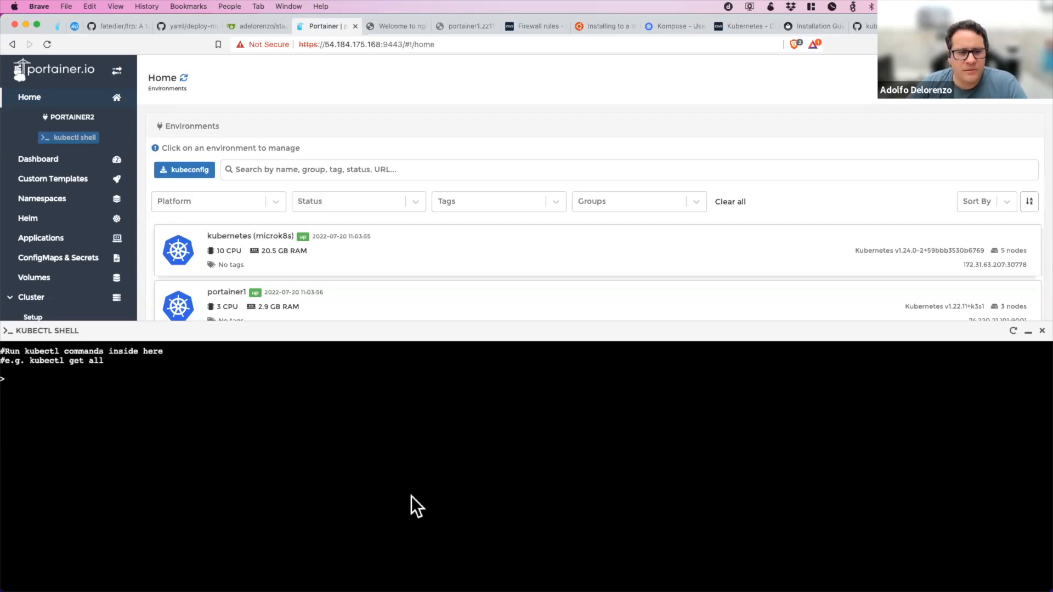
pyautogui.write('kube')
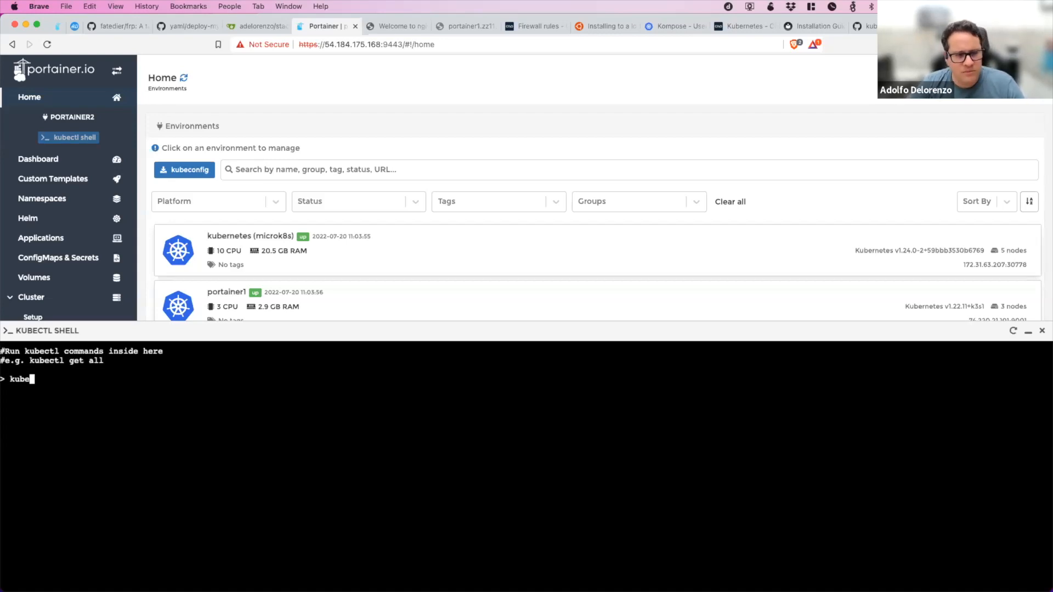
pyautogui.write('ctl get e')
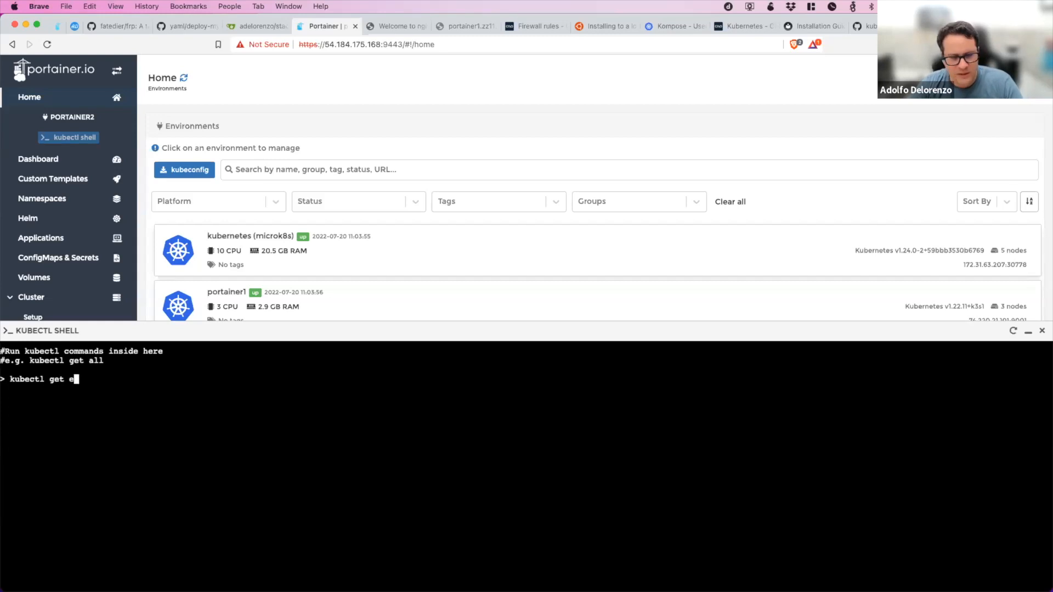
pyautogui.write('vents -n portainer2')
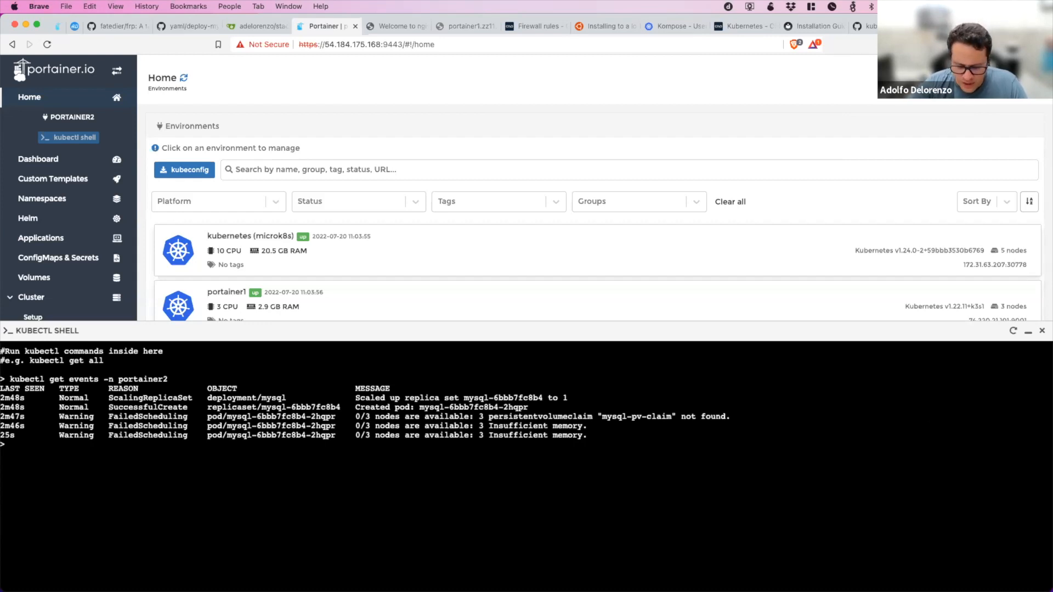
# Run helm in the kubectl shell to view its command help, and close the shell.
pyautogui.write('elm')
pyautogui.press('Return')
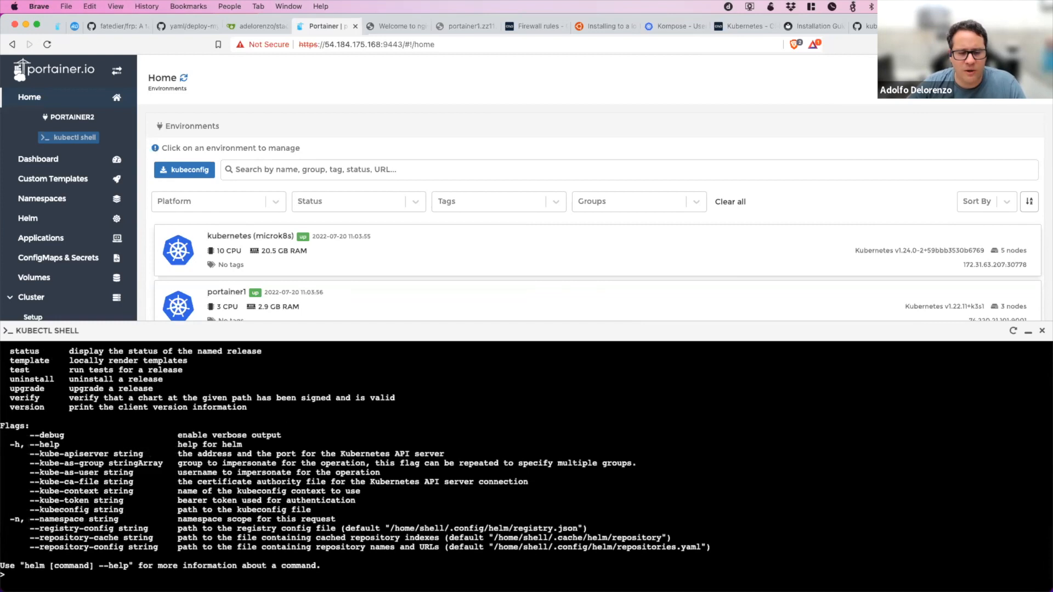
pyautogui.click(1041, 330)
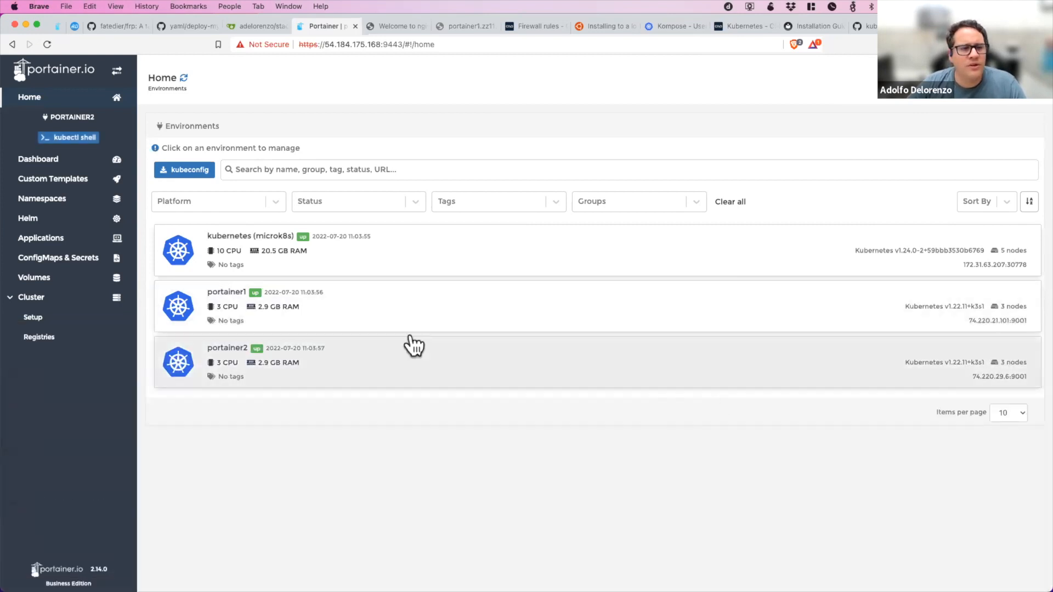
# Download a kubeconfig file for only the portainer1 environment and save it as sai-portainer1 in Documents.
pyautogui.click(193, 171)
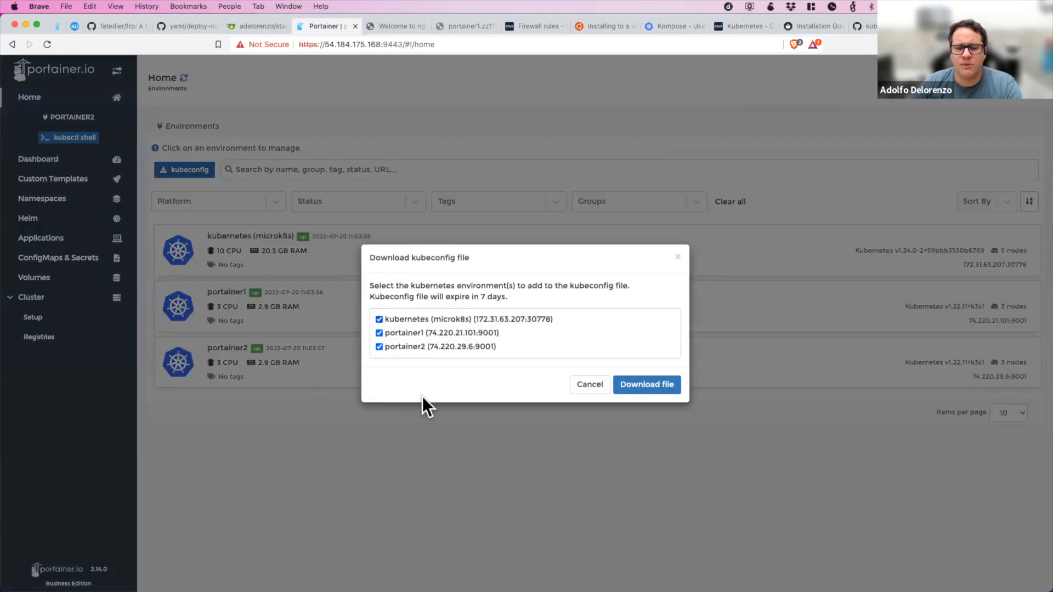
pyautogui.click(405, 346)
pyautogui.click(404, 318)
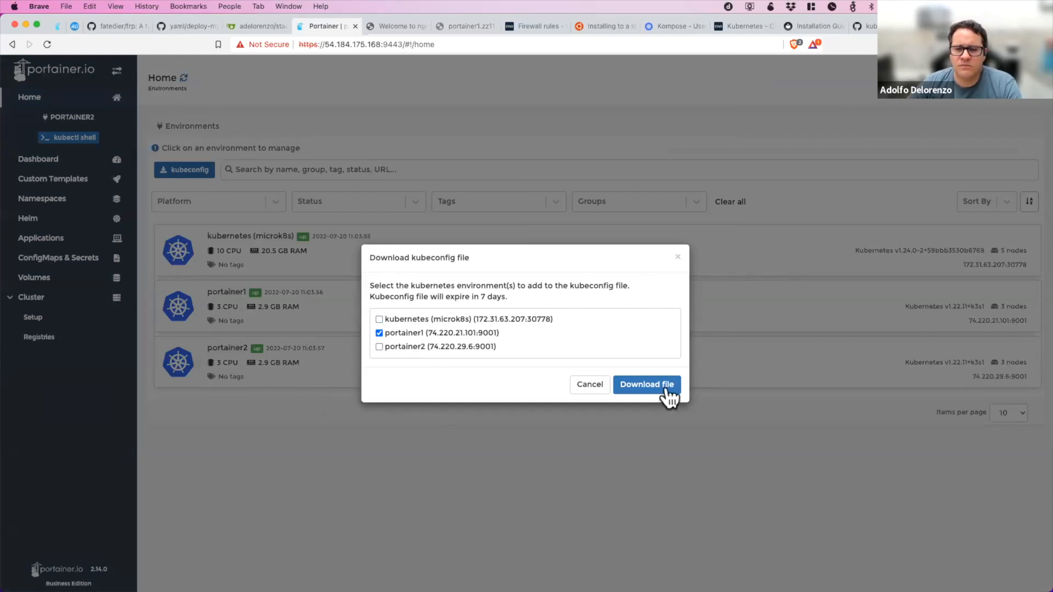
pyautogui.click(657, 390)
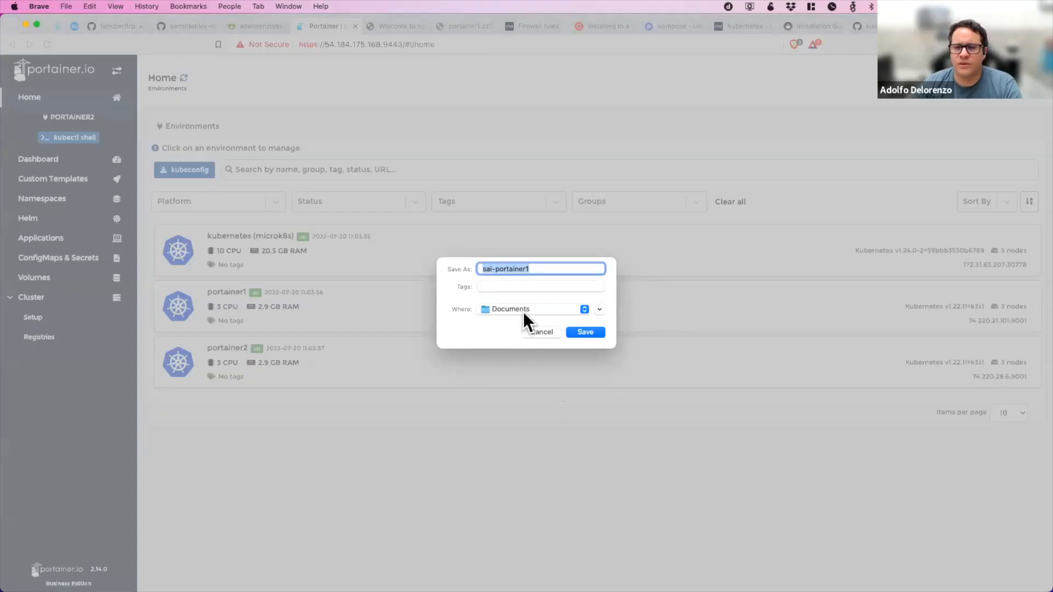
pyautogui.click(595, 336)
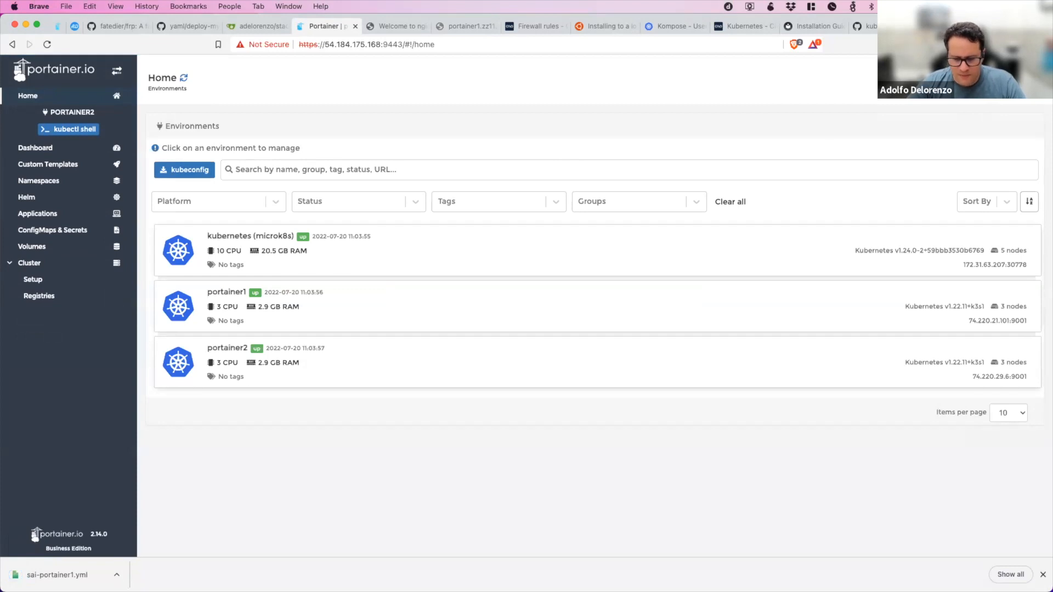
# Switch to iTerm2, clear the terminal and move Documents/sai-portainer1.yml into the .kube/ folder.
pyautogui.press('super+Tab')
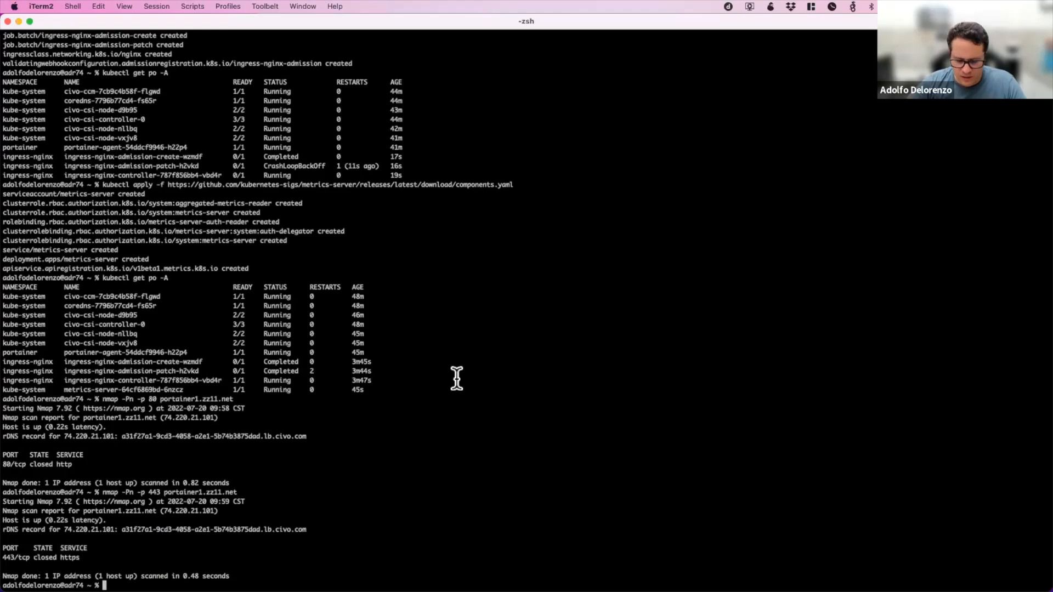
pyautogui.hotkey('ctrl', 'l')
pyautogui.write('mv ')
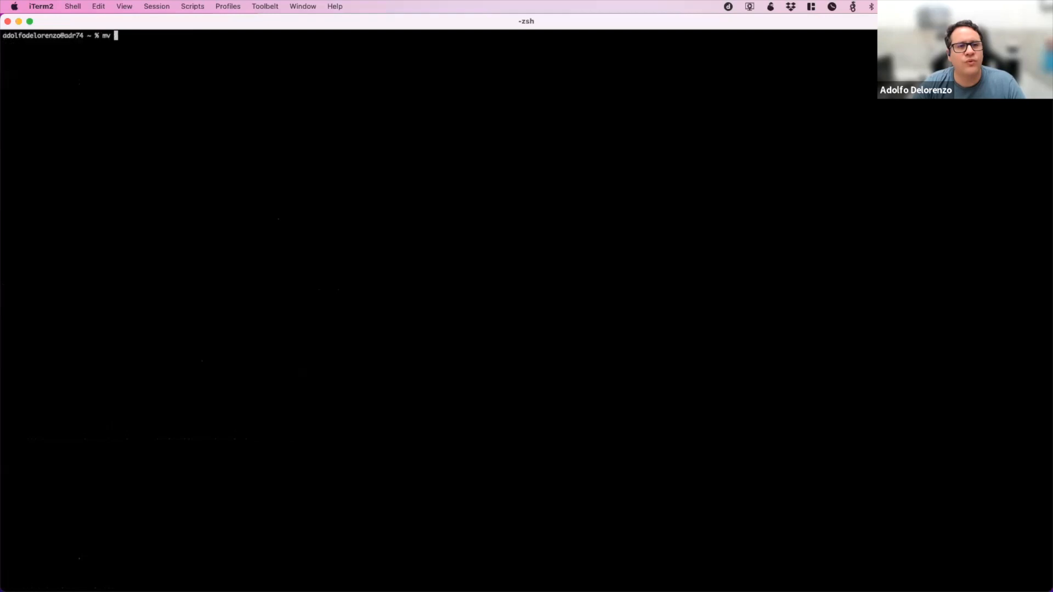
pyautogui.write('Documents/')
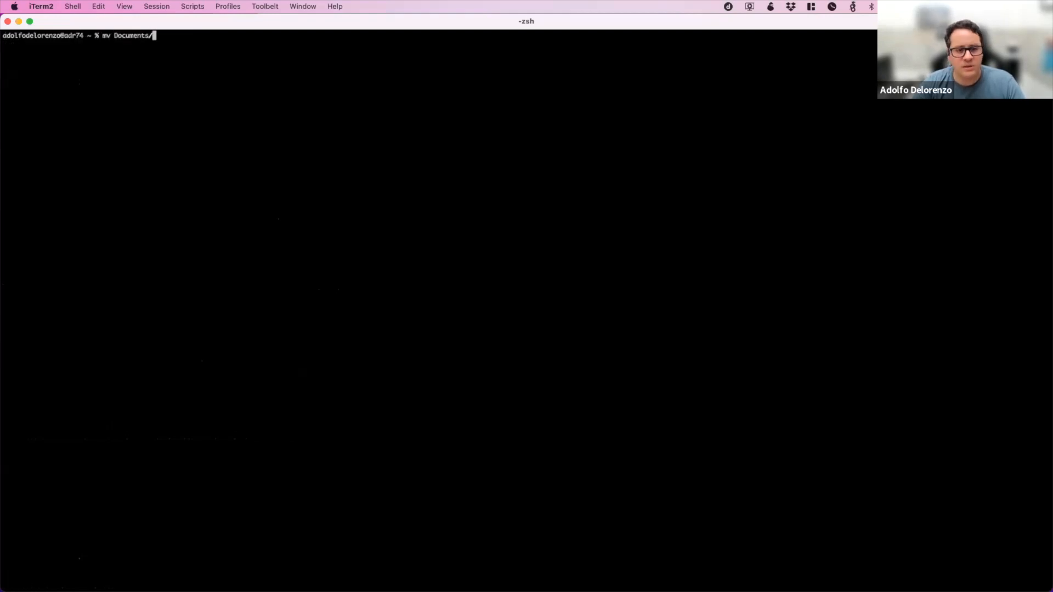
pyautogui.write('sai-portainer1.yml .ki')
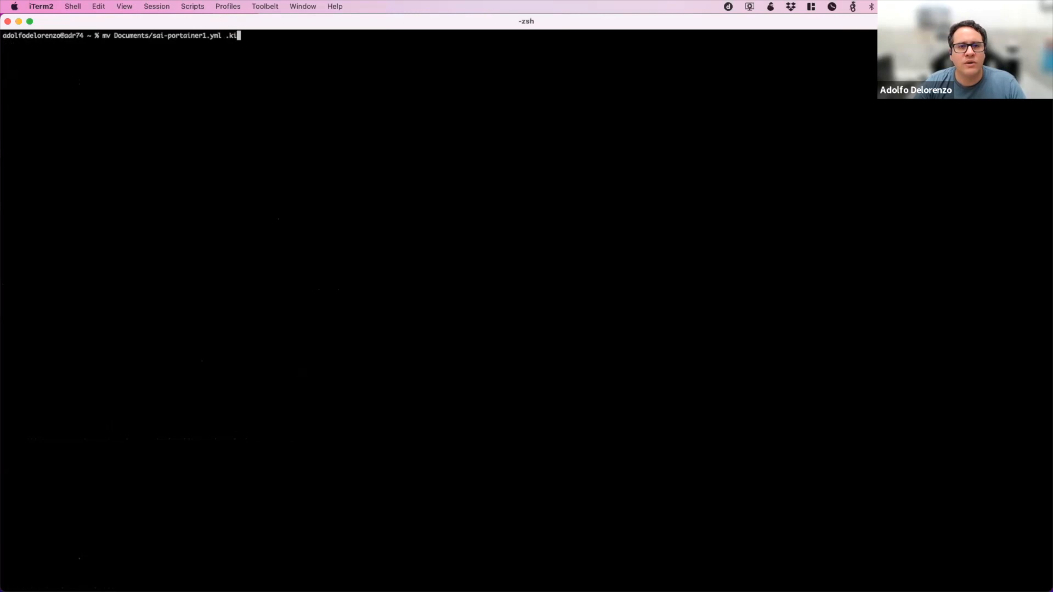
pyautogui.press('BackSpace')
pyautogui.write('ube')
pyautogui.write('/')
pyautogui.press('Return')
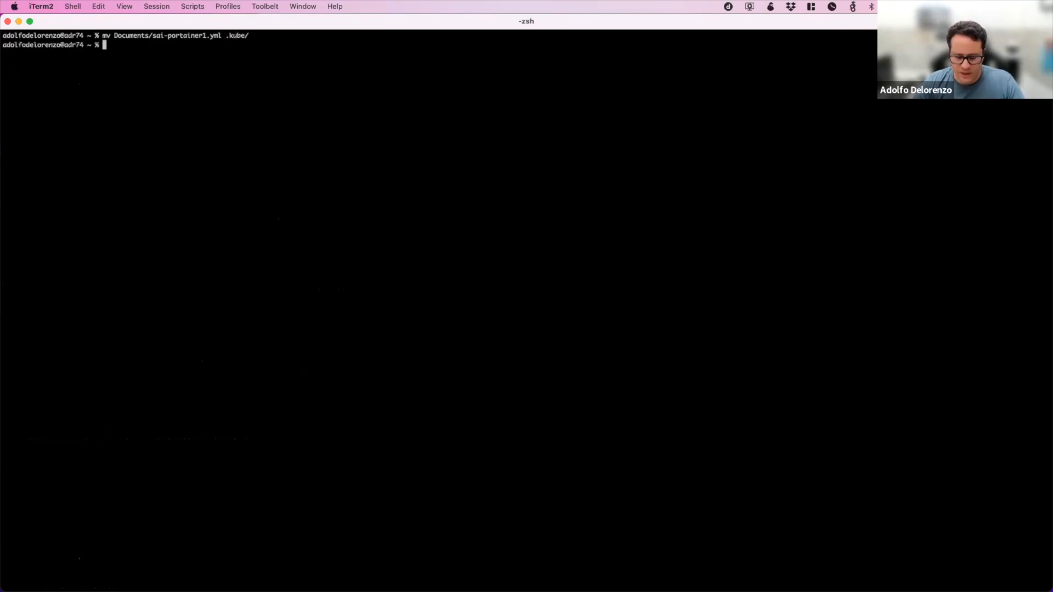
# Launch Lens, enlarge its window to fill the screen and decline the available update.
pyautogui.press('super+space')
pyautogui.write('lens')
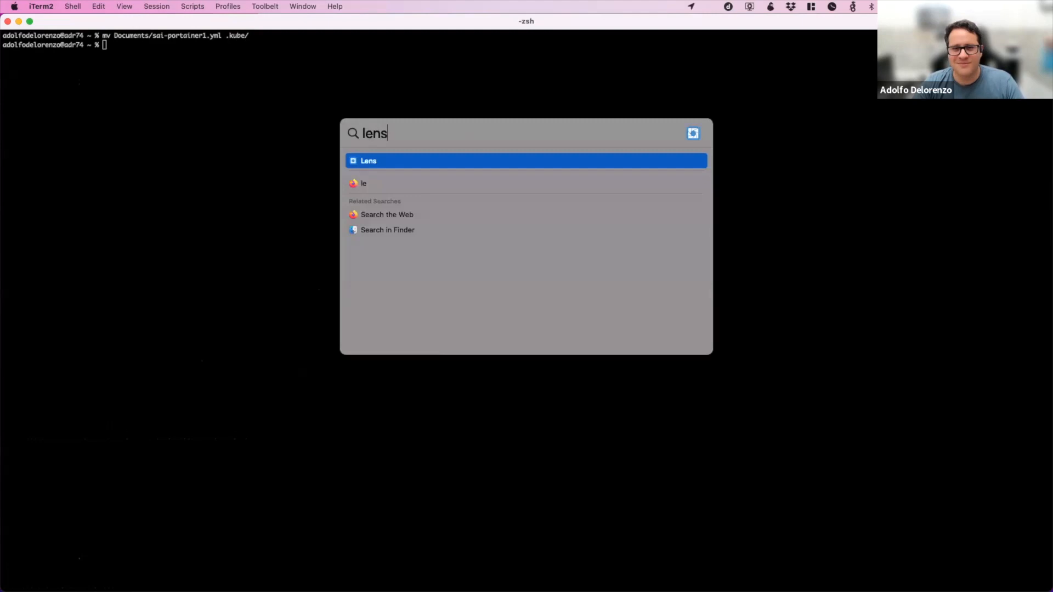
pyautogui.press('Return')
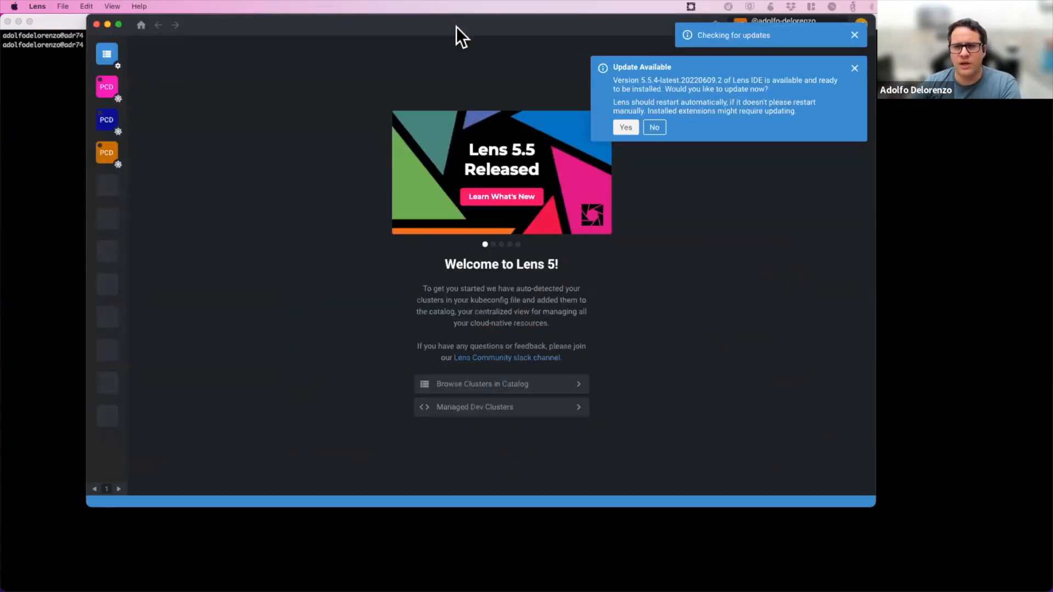
pyautogui.doubleClick(459, 29)
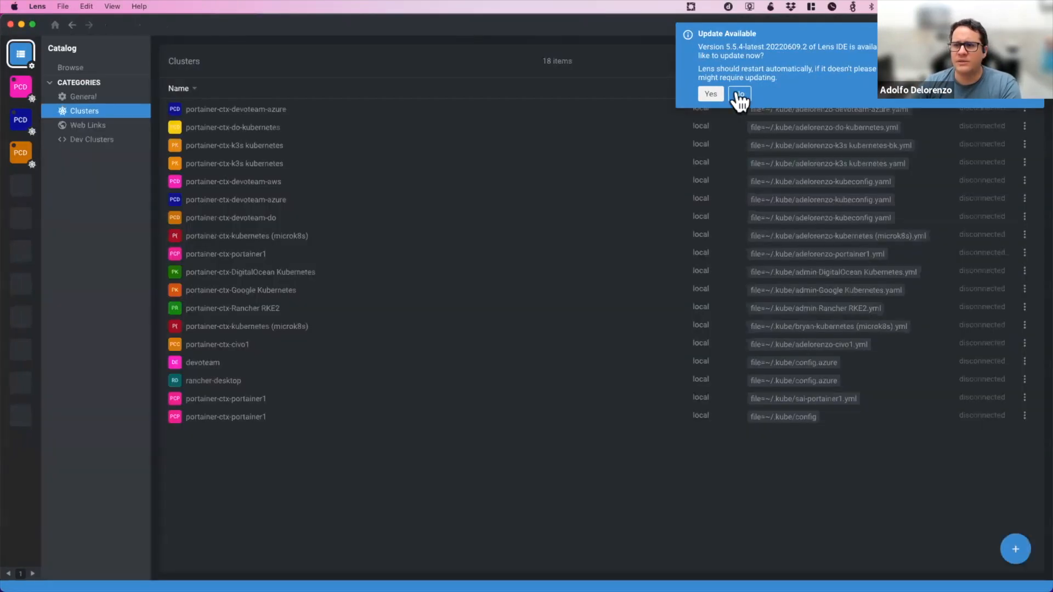
pyautogui.click(736, 96)
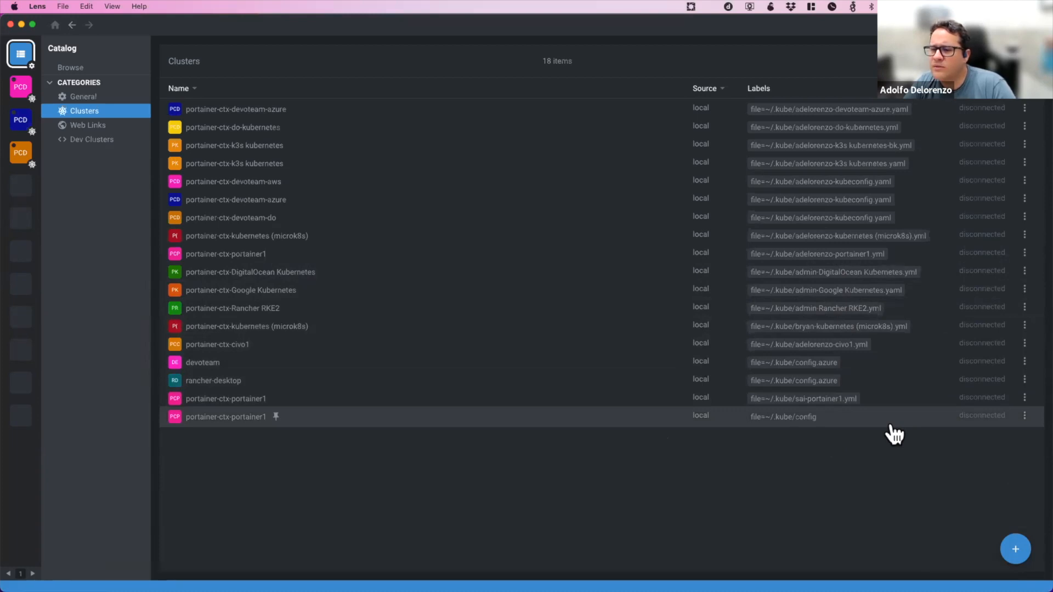
# Filter the cluster catalog by the sai-portainer1.yml label and try to connect to the portainer-ctx-portainer1 cluster.
pyautogui.click(839, 400)
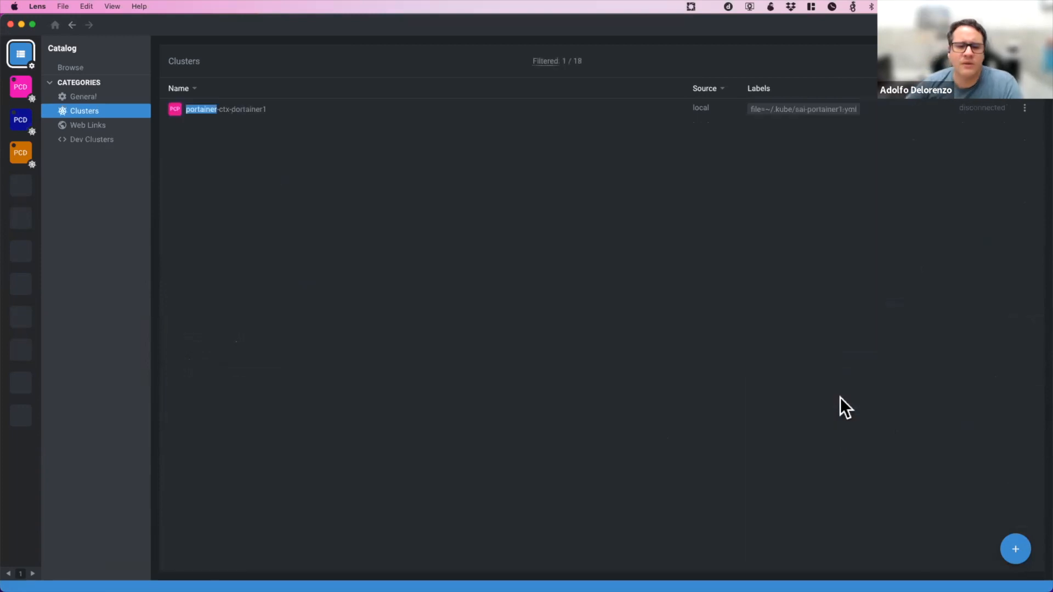
pyautogui.click(219, 112)
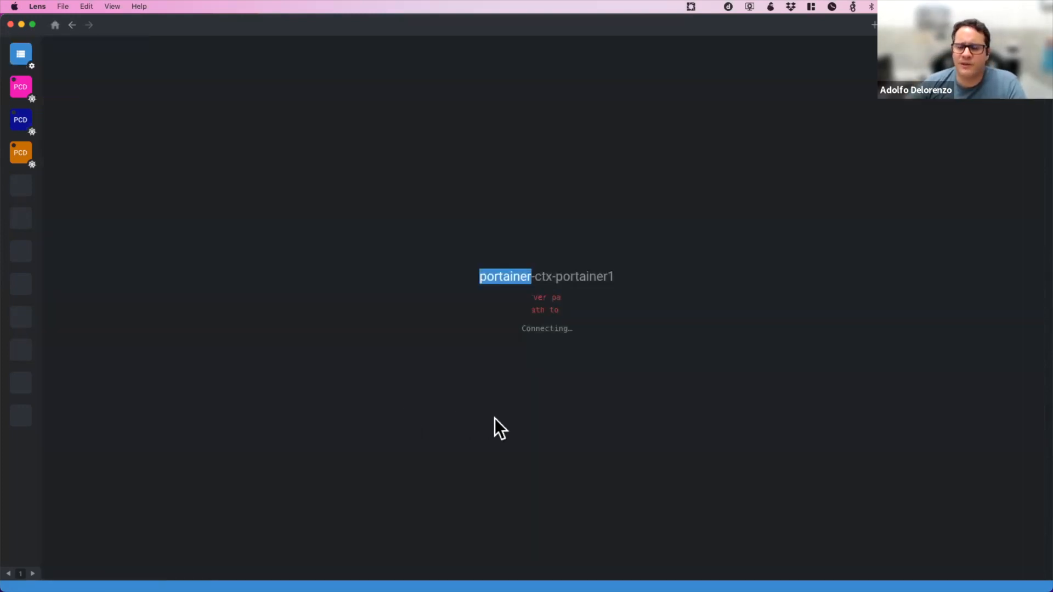
pyautogui.click(560, 374)
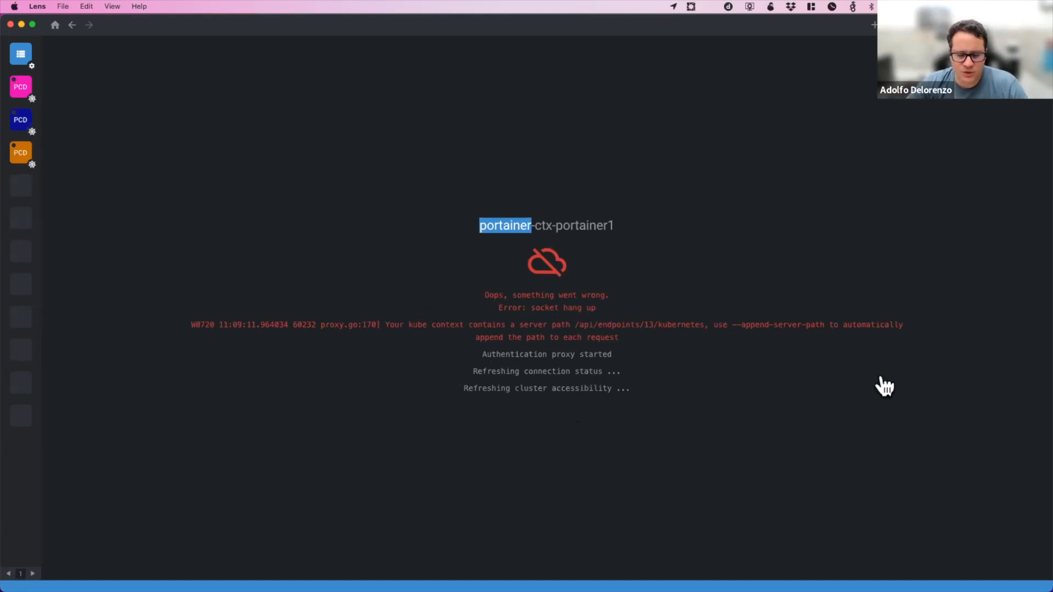
# Switch to Portainer in Brave, log out and log back in with the administrator's username and account password.
pyautogui.press('super+Tab')
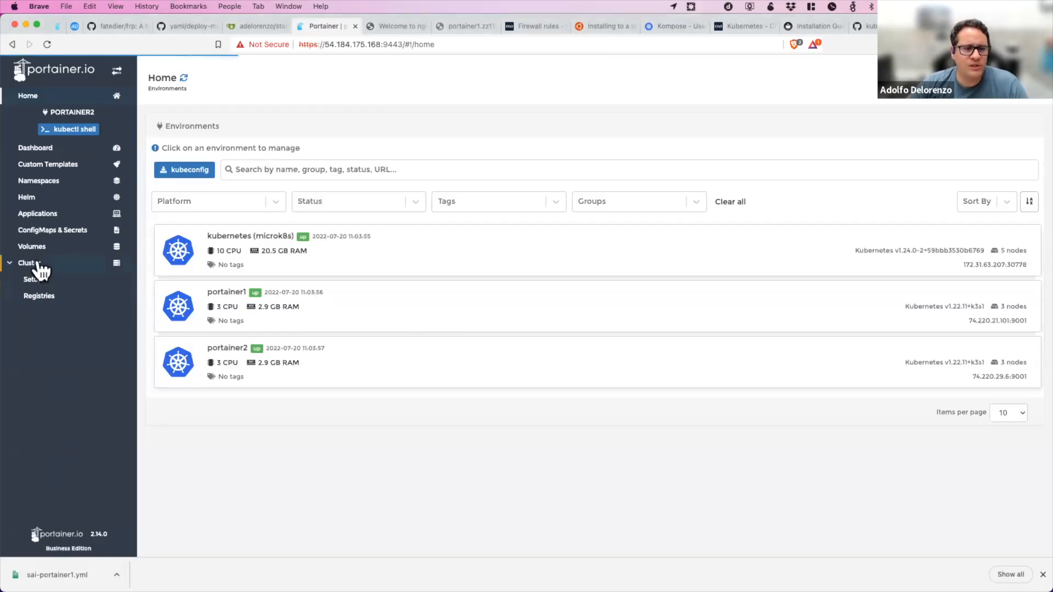
pyautogui.click(1033, 103)
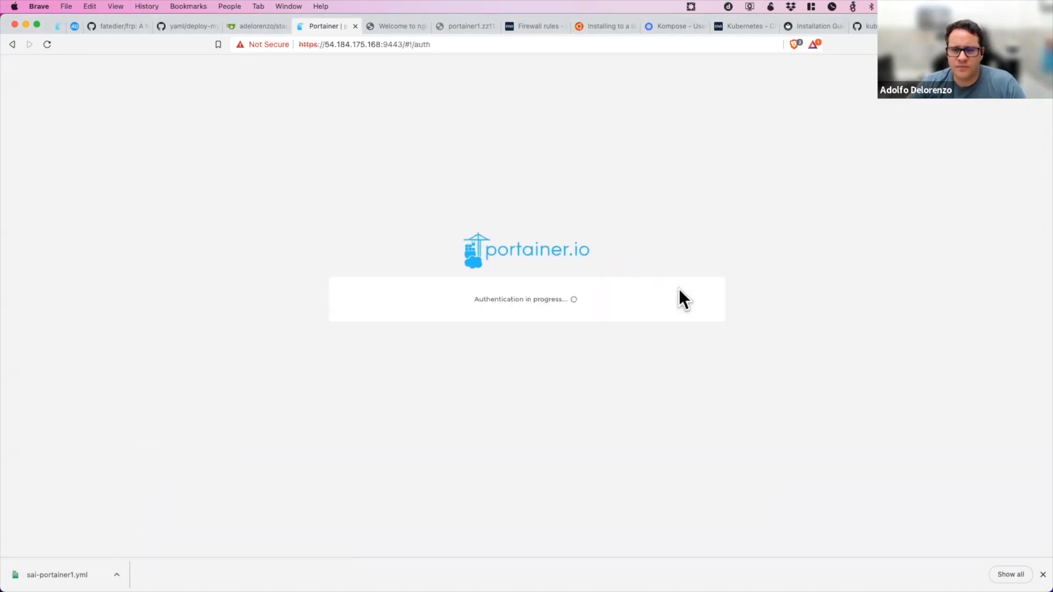
pyautogui.write('adelorenzo')
pyautogui.press('Tab')
pyautogui.write('••••••••••••')
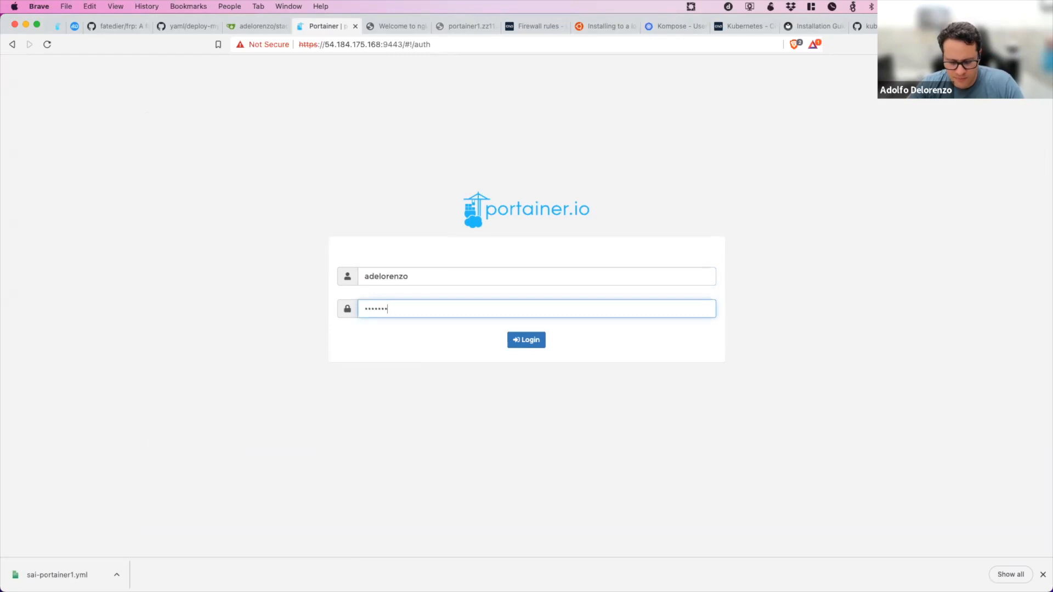
pyautogui.press('Return')
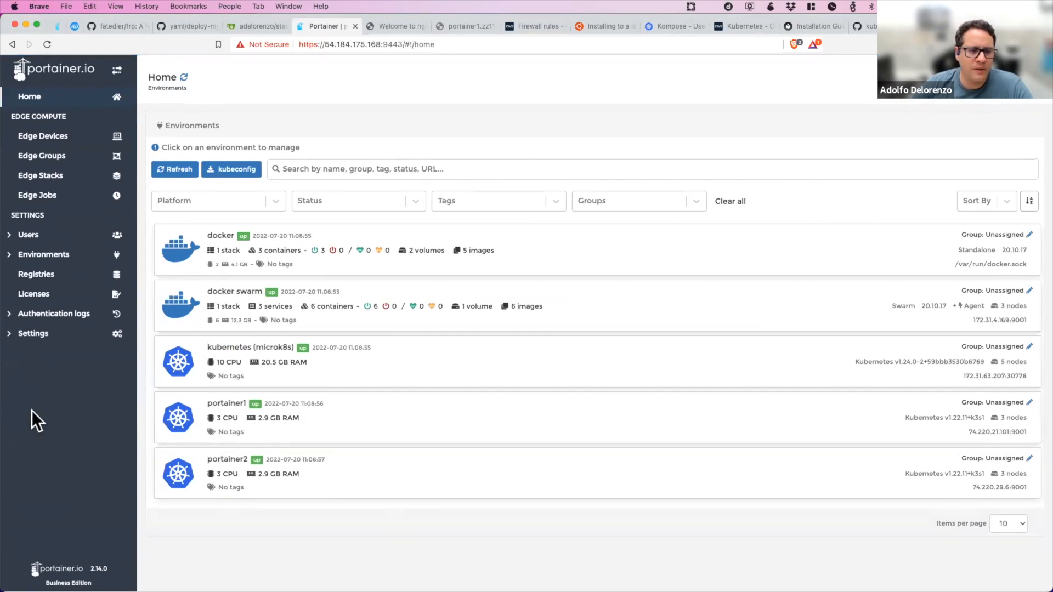
# Open Portainer's application settings and examine the available Kubeconfig expiry options without changing the selection.
pyautogui.click(69, 351)
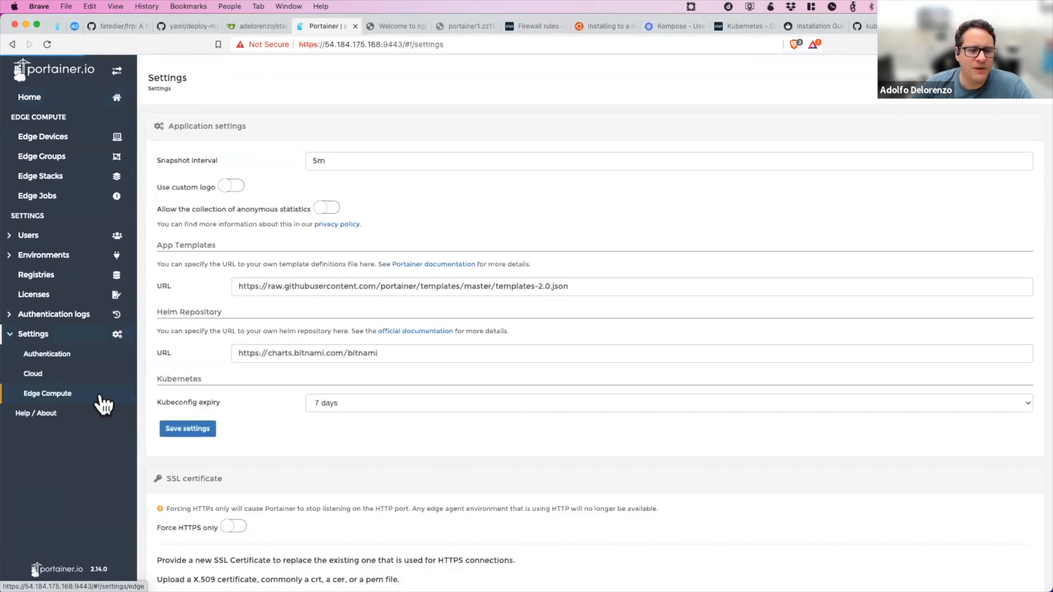
pyautogui.click(413, 402)
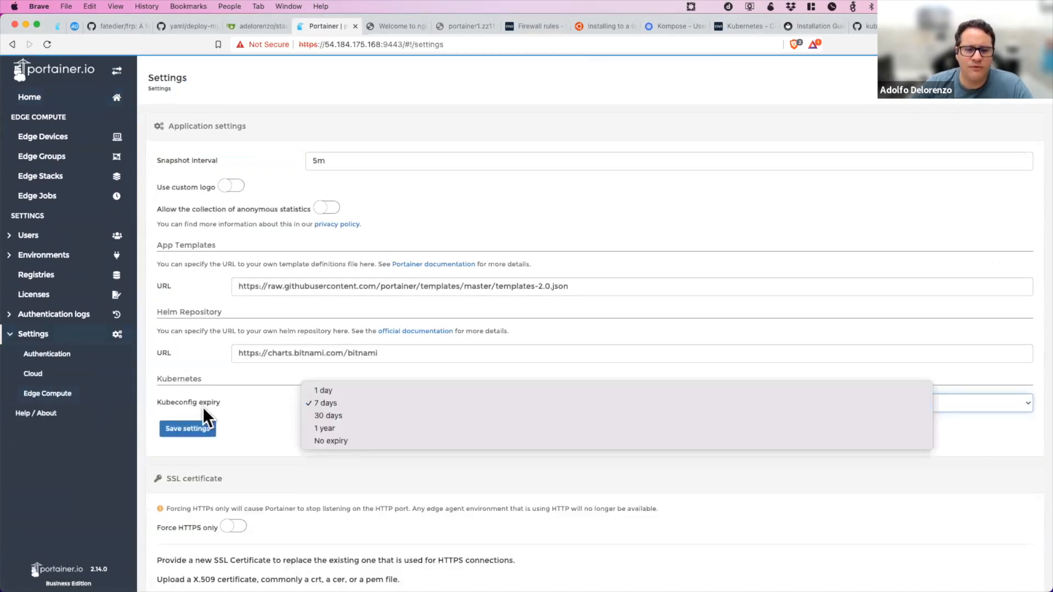
pyautogui.click(249, 404)
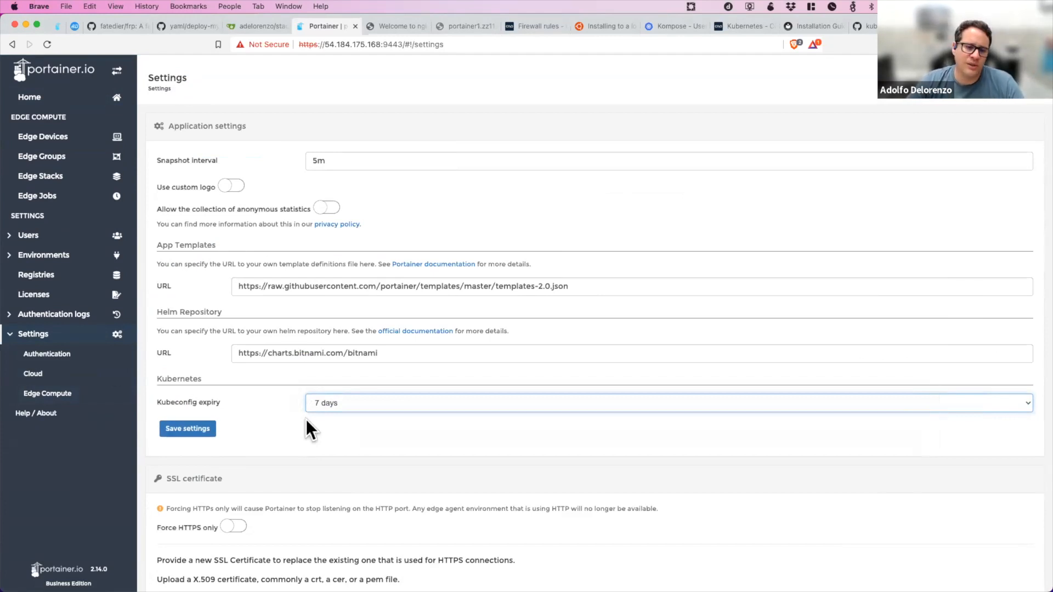
pyautogui.click(377, 407)
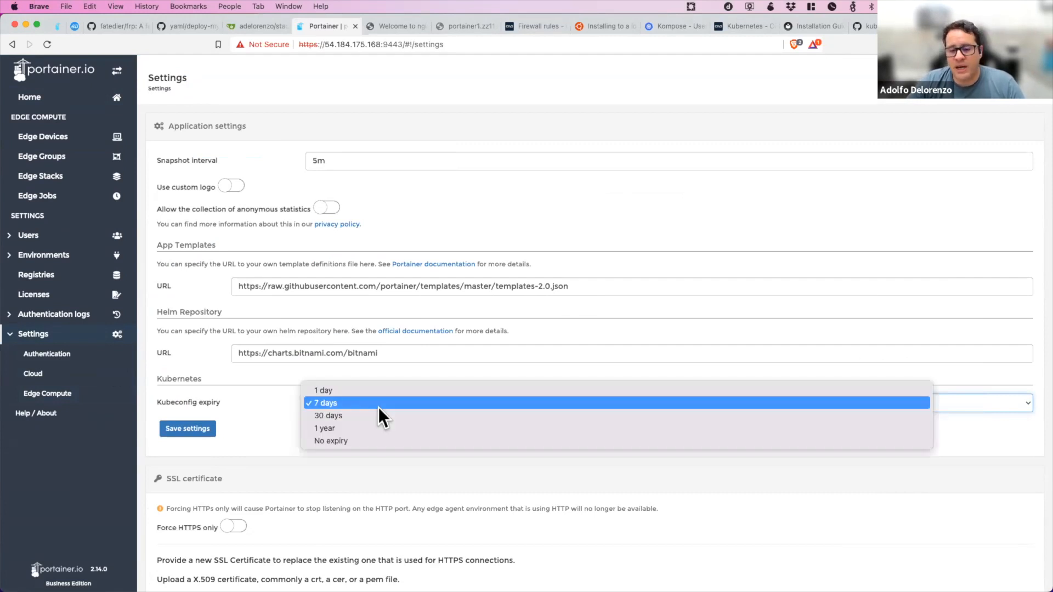
pyautogui.click(243, 414)
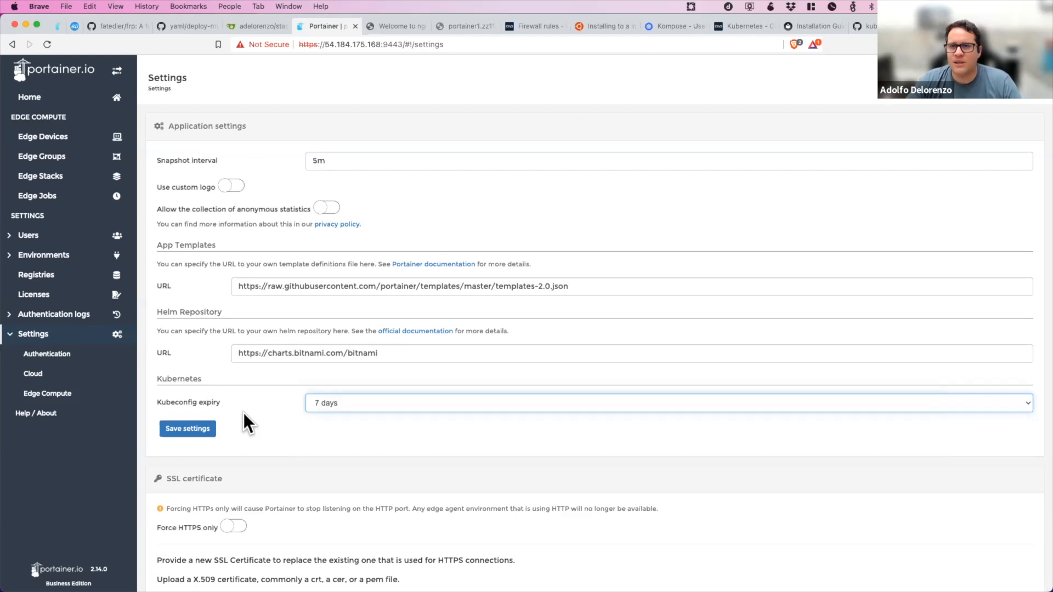
pyautogui.click(499, 406)
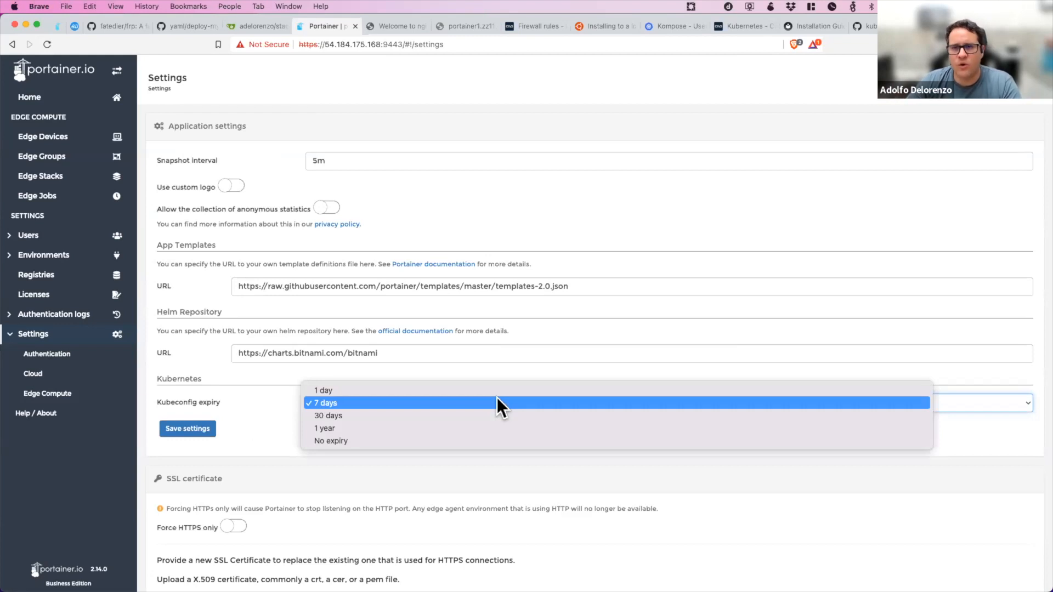
pyautogui.click(246, 456)
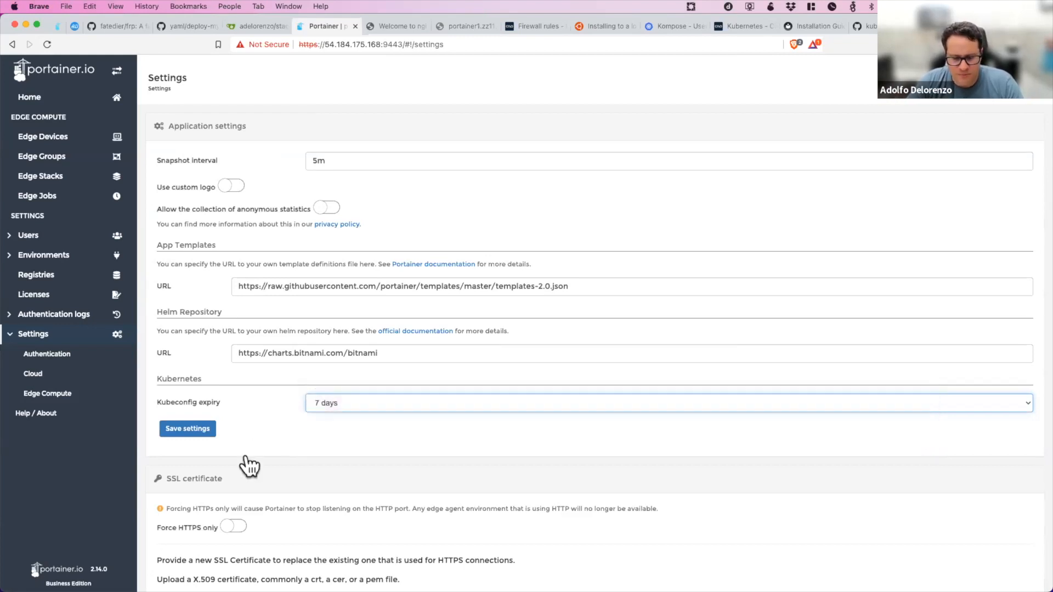
# Switch to Lens, view the portainer1 cluster's nodes and namespaces, and open the details of the portainer1 namespace.
pyautogui.press('super+Tab')
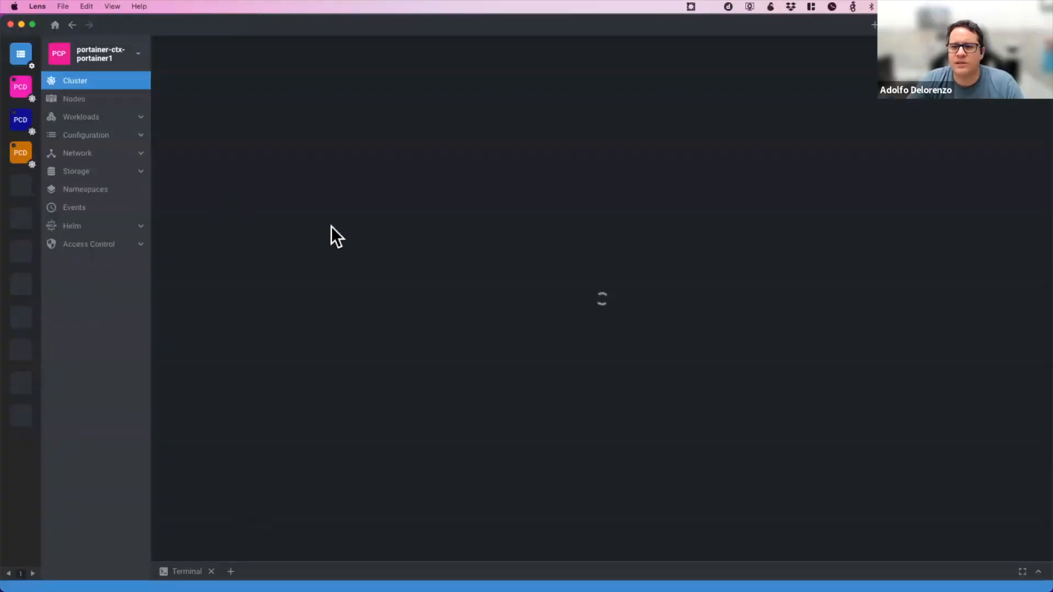
pyautogui.click(113, 104)
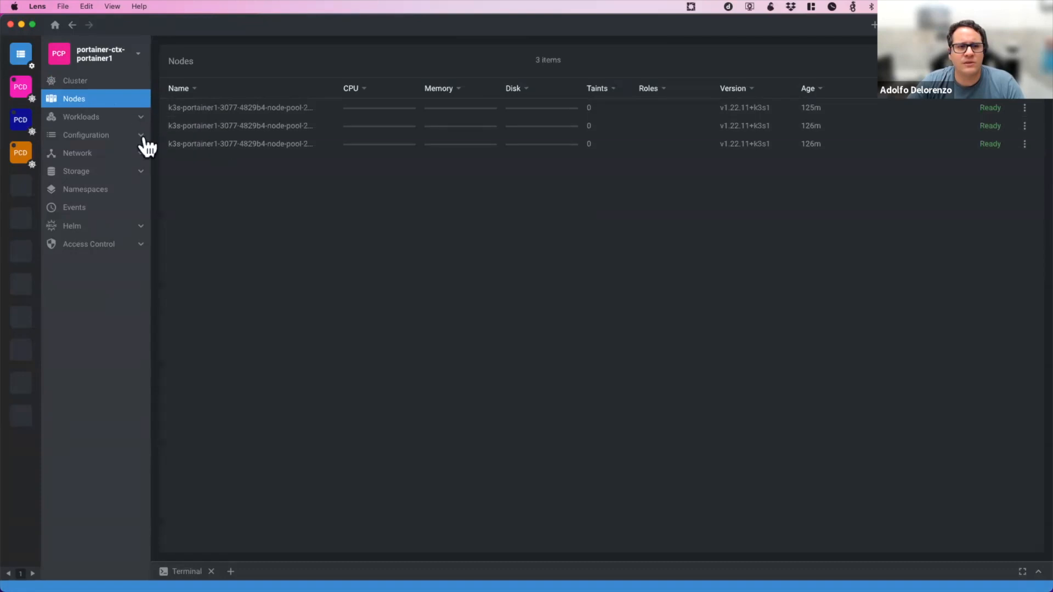
pyautogui.click(112, 192)
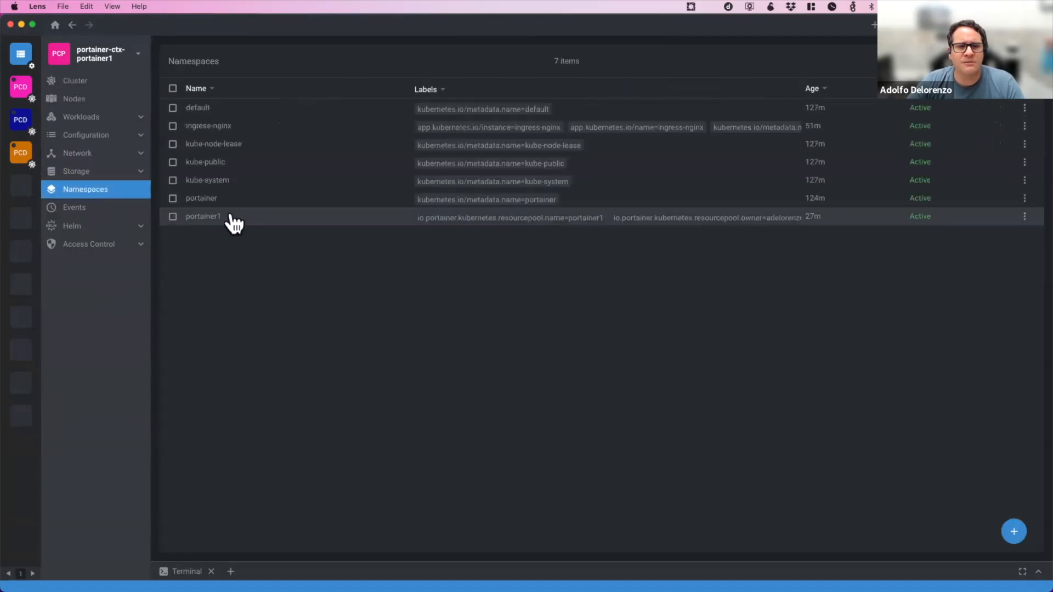
pyautogui.click(233, 223)
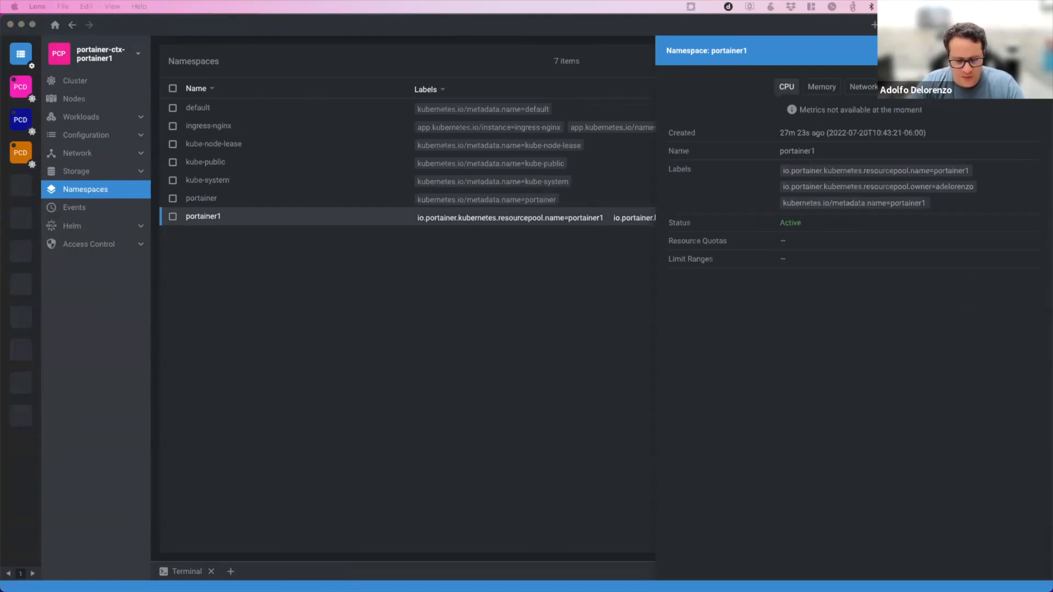
# Switch to iTerm2, open a new, enlarged terminal window with bigger text and minimize the old one.
pyautogui.press('super+Tab')
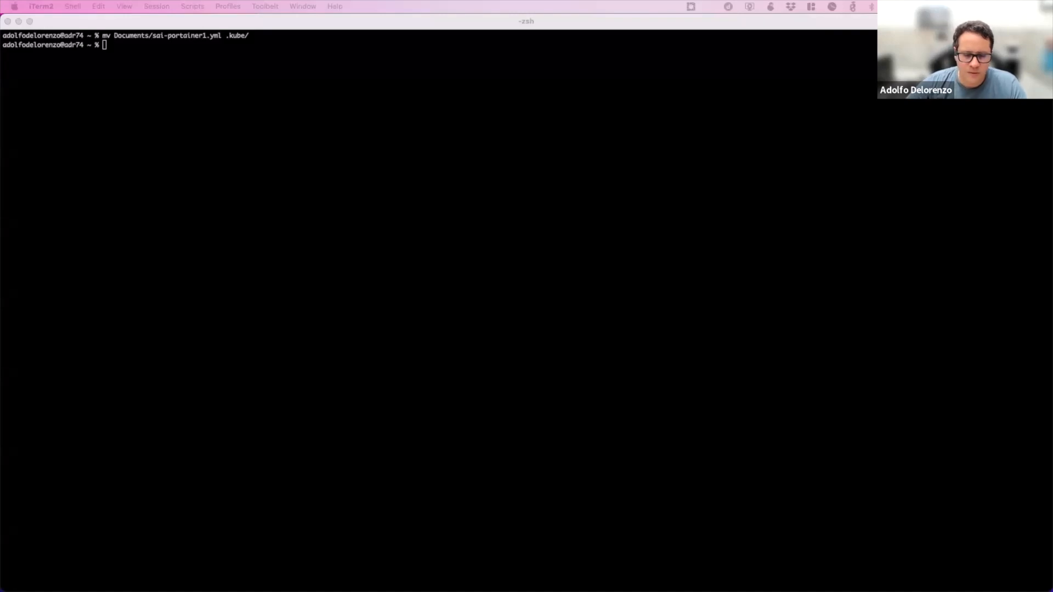
pyautogui.press('super+n')
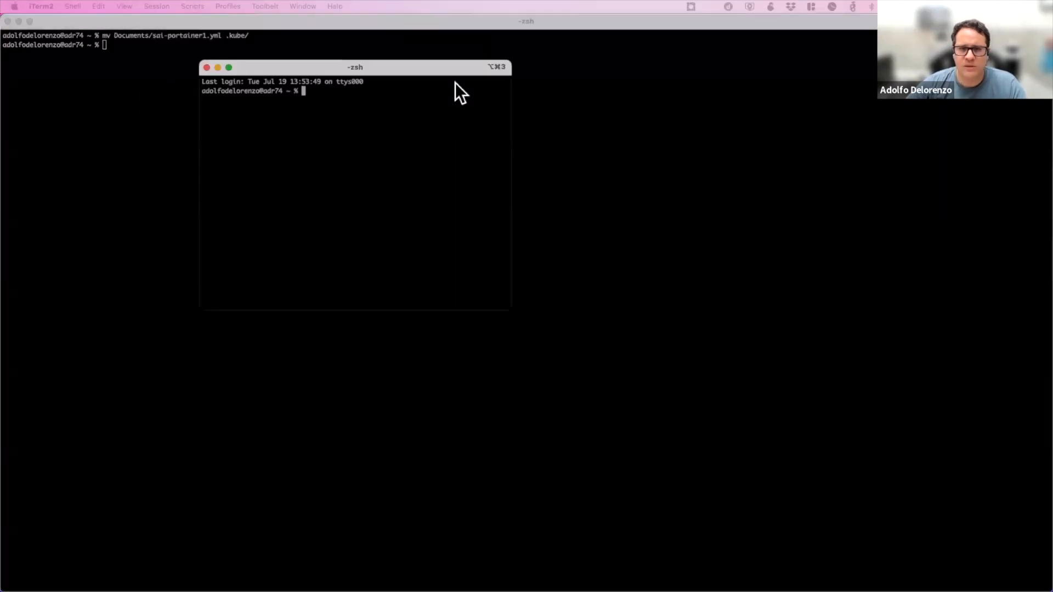
pyautogui.moveTo(527, 369); pyautogui.dragTo(680, 444)
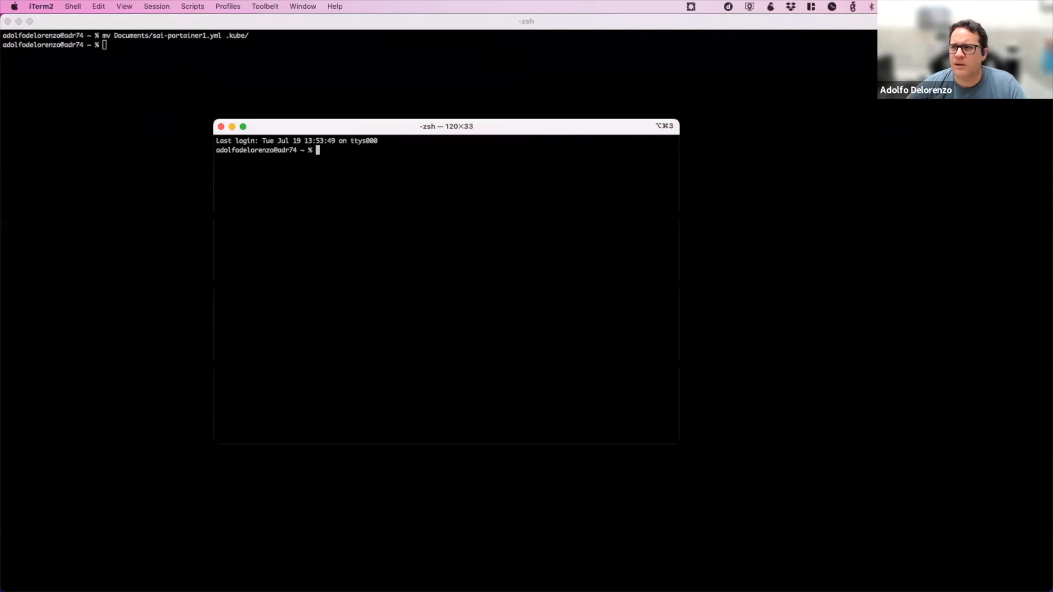
pyautogui.click(18, 21)
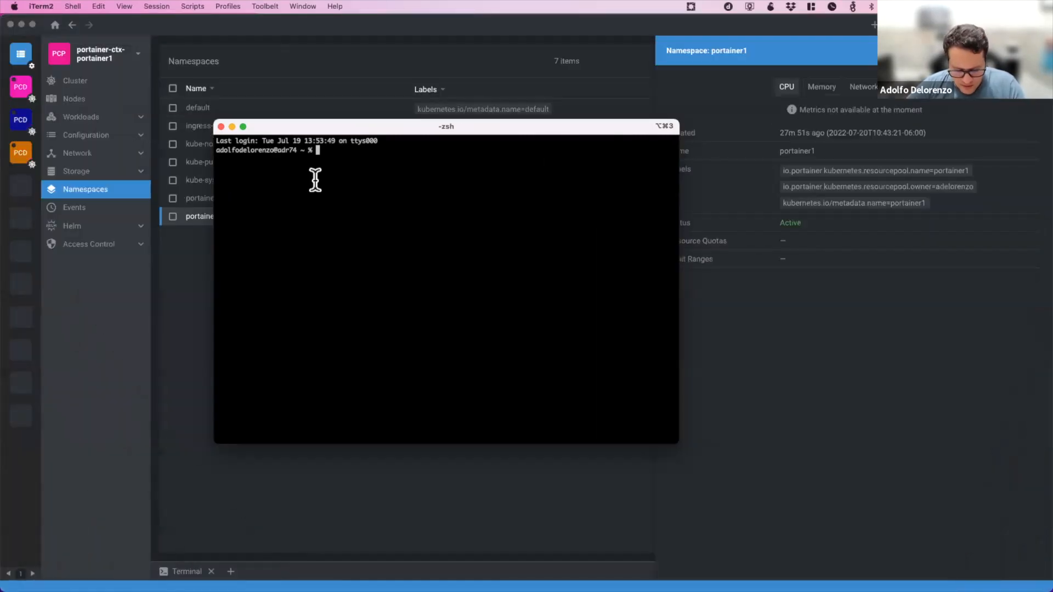
pyautogui.press('super+equal')
pyautogui.press('super+equal')
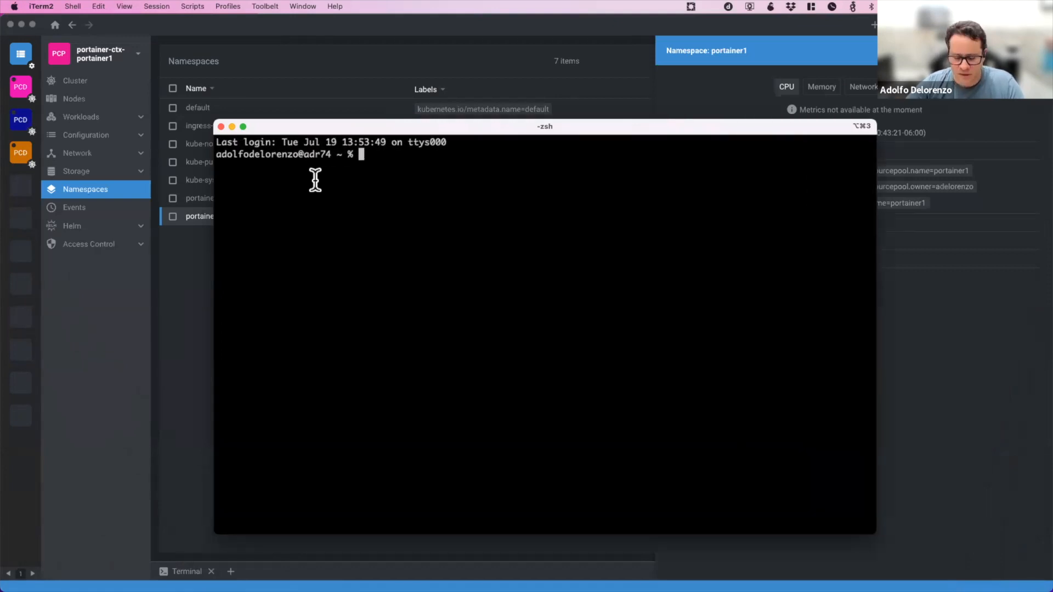
pyautogui.write('kube')
pyautogui.press('Tab')
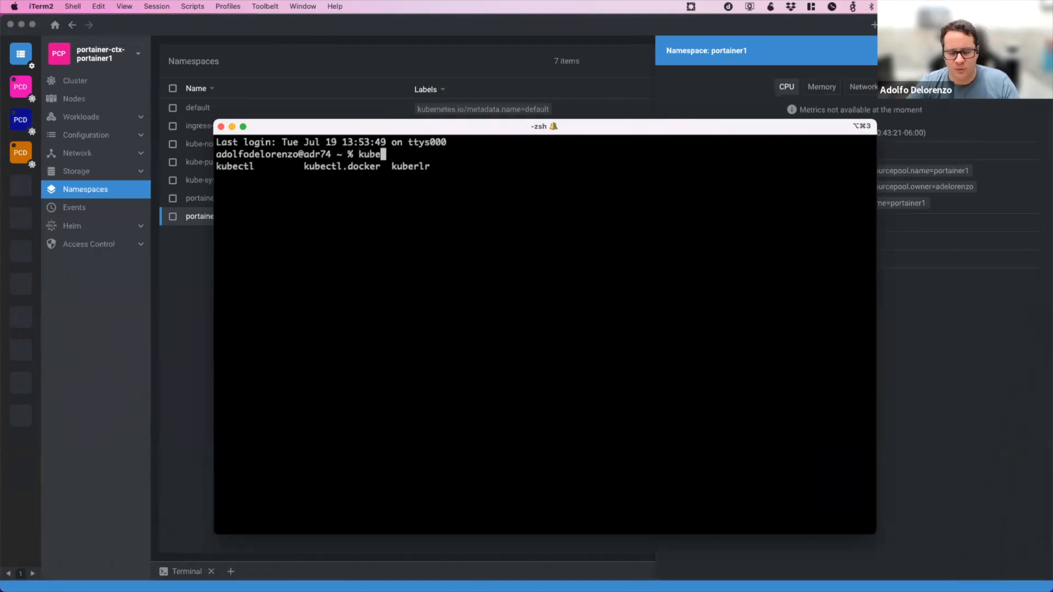
pyautogui.write('ctl')
pyautogui.press('BackSpace')
pyautogui.press('BackSpace')
pyautogui.press('BackSpace')
pyautogui.press('BackSpace')
pyautogui.press('BackSpace')
pyautogui.press('BackSpace')
pyautogui.press('BackSpace')
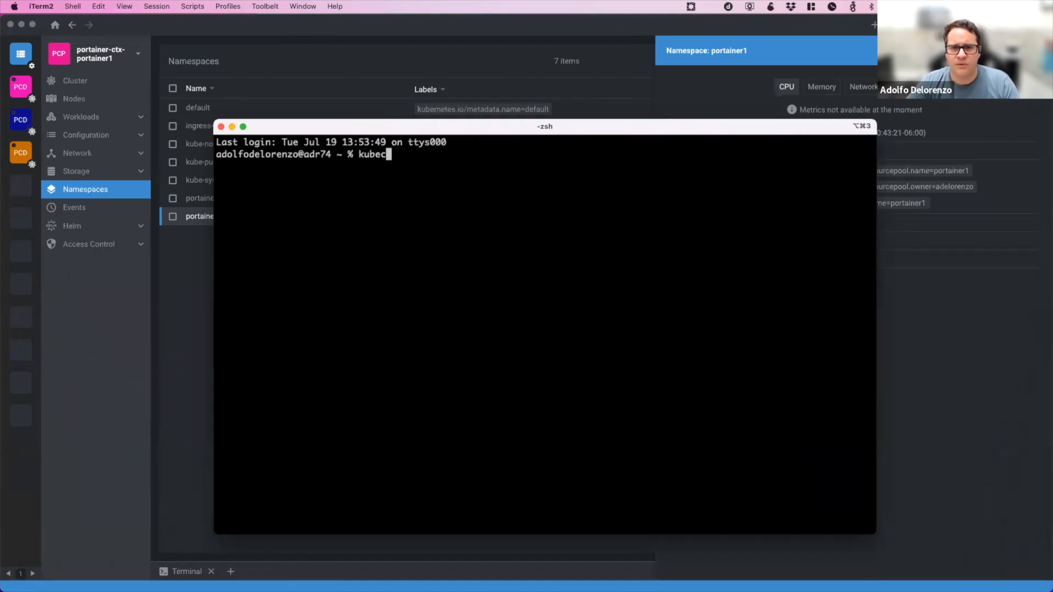
# Change to the .kube directory and remove the existing config file.
pyautogui.write('cd .j')
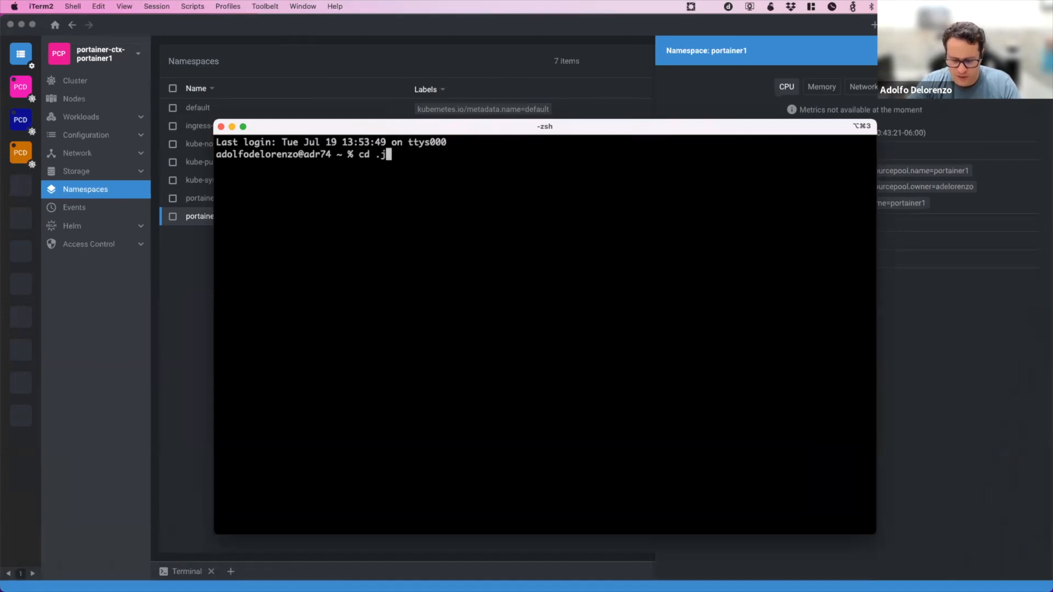
pyautogui.press('BackSpace')
pyautogui.write('kube')
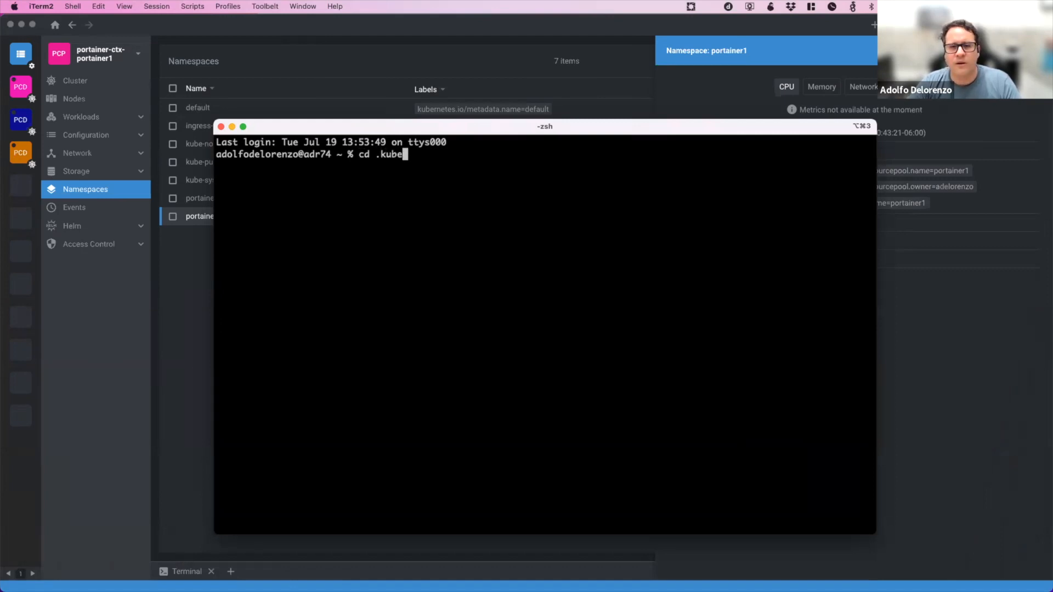
pyautogui.press('Return')
pyautogui.write('rm config')
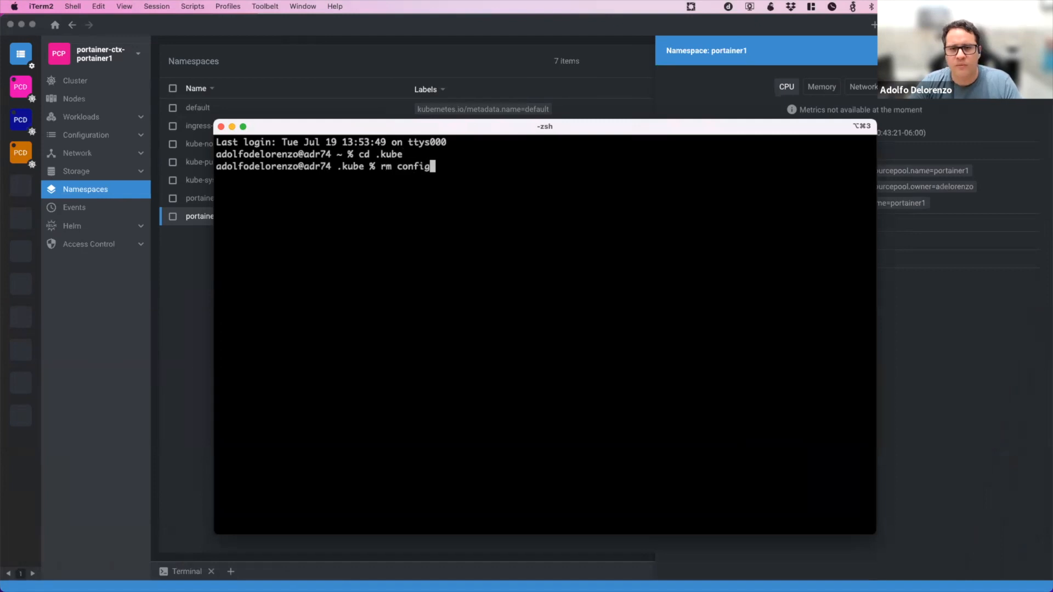
pyautogui.press('Return')
# Create a symbolic link named config that points to sai-portainer1.yml.
pyautogui.write('ln -')
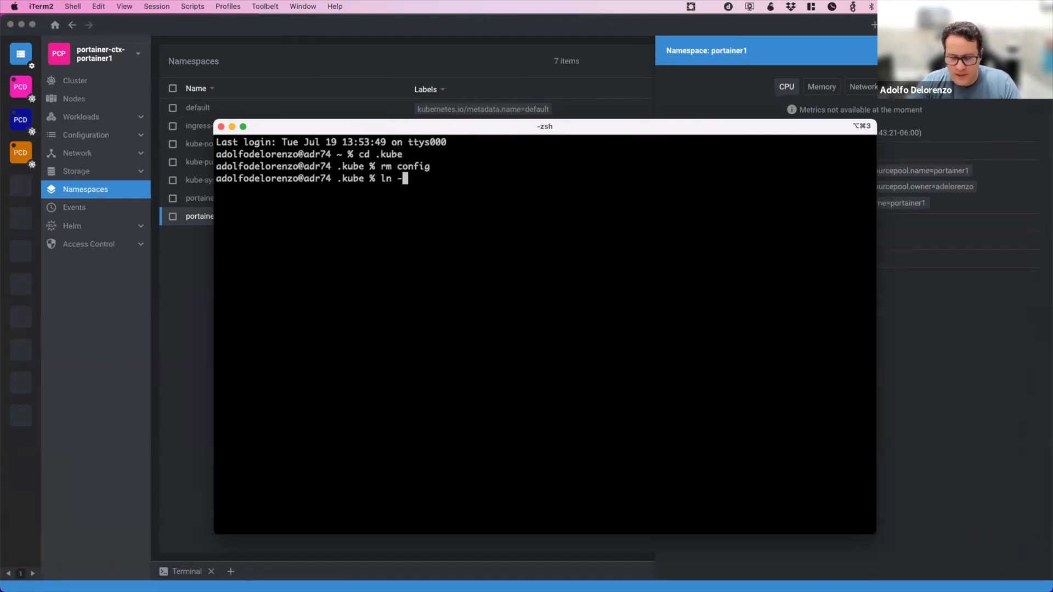
pyautogui.write('s sai')
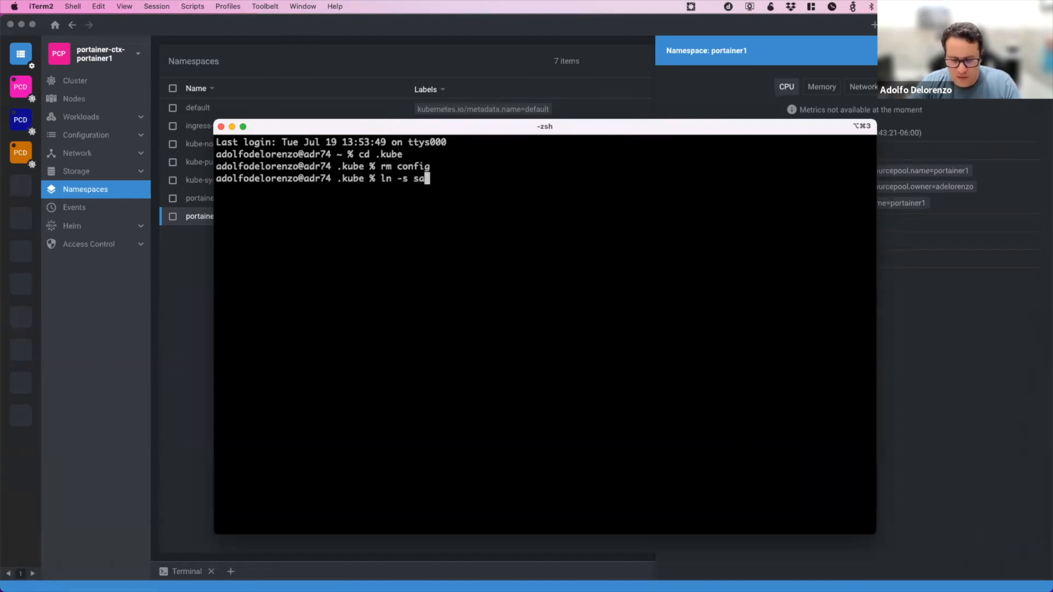
pyautogui.press('Tab')
pyautogui.write('config')
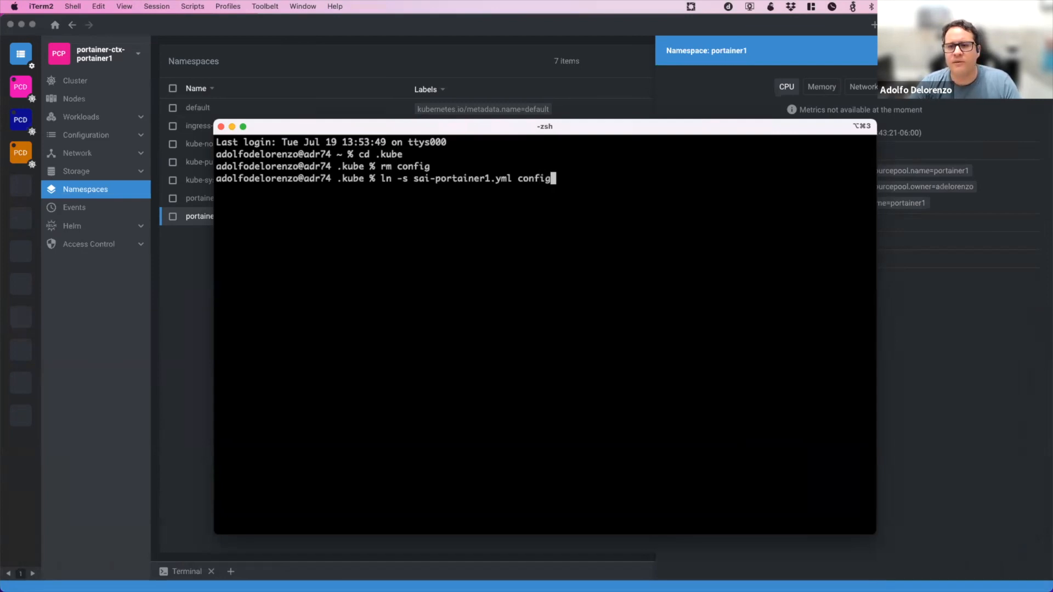
pyautogui.press('Return')
# Return to the home directory and try to list the pods of all namespaces with kubectl get po -A.
pyautogui.write('cd')
pyautogui.press('Return')
pyautogui.write('kubectl get po -A')
pyautogui.press('Return')
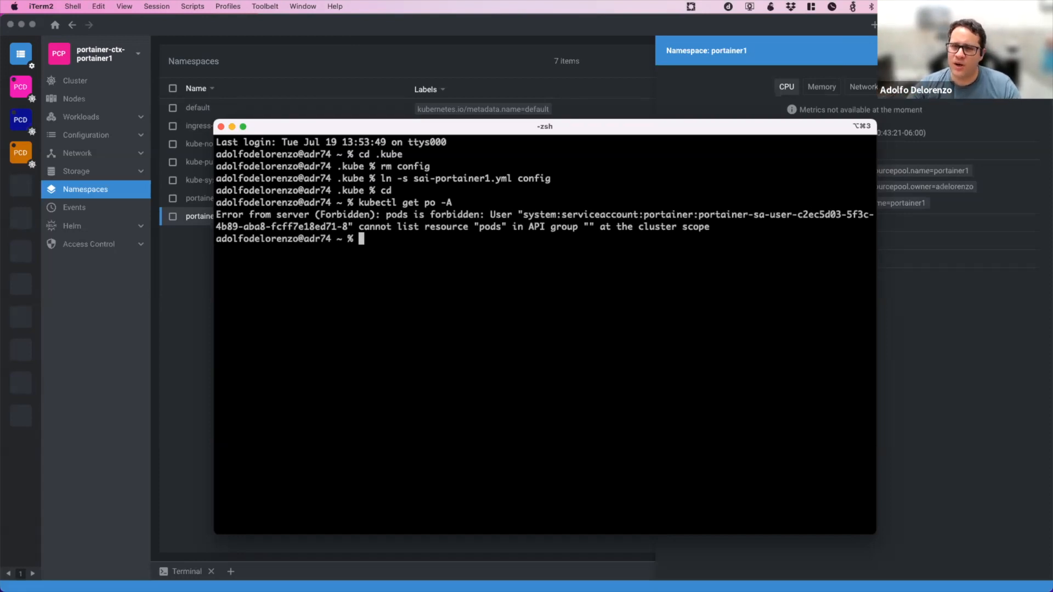
# List only the pods of the portainer1 namespace with kubectl get pods -n portainer1.
pyautogui.write('kube')
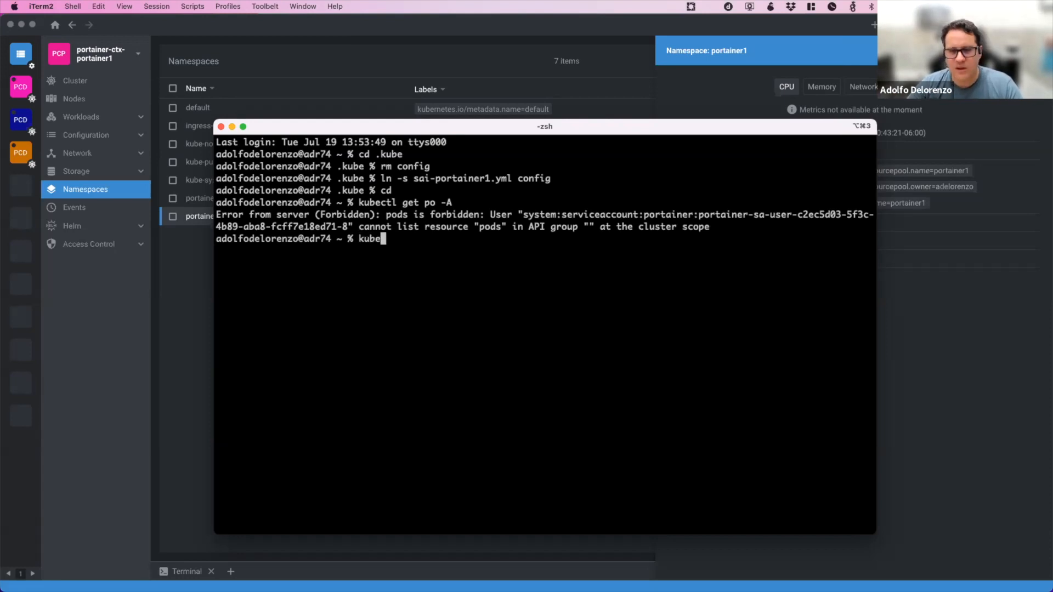
pyautogui.press('Tab')
pyautogui.write('ctl')
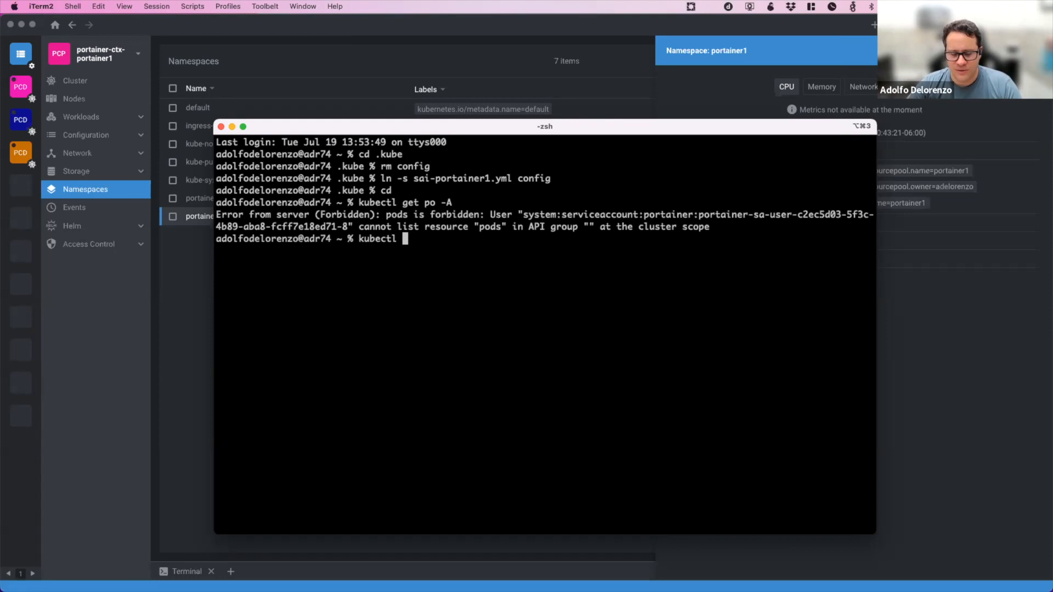
pyautogui.write(' get p')
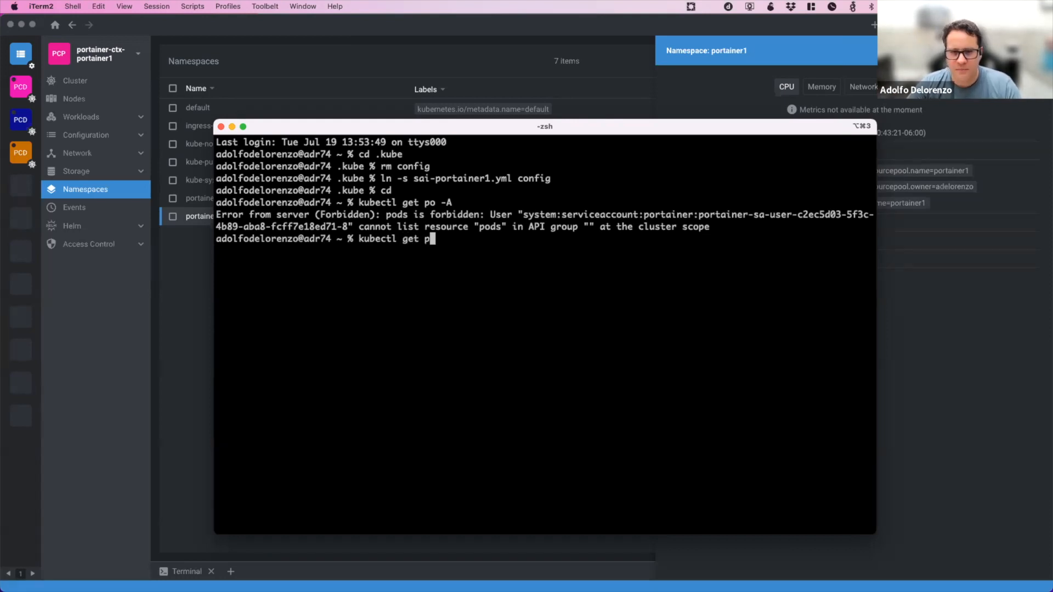
pyautogui.write('ods -')
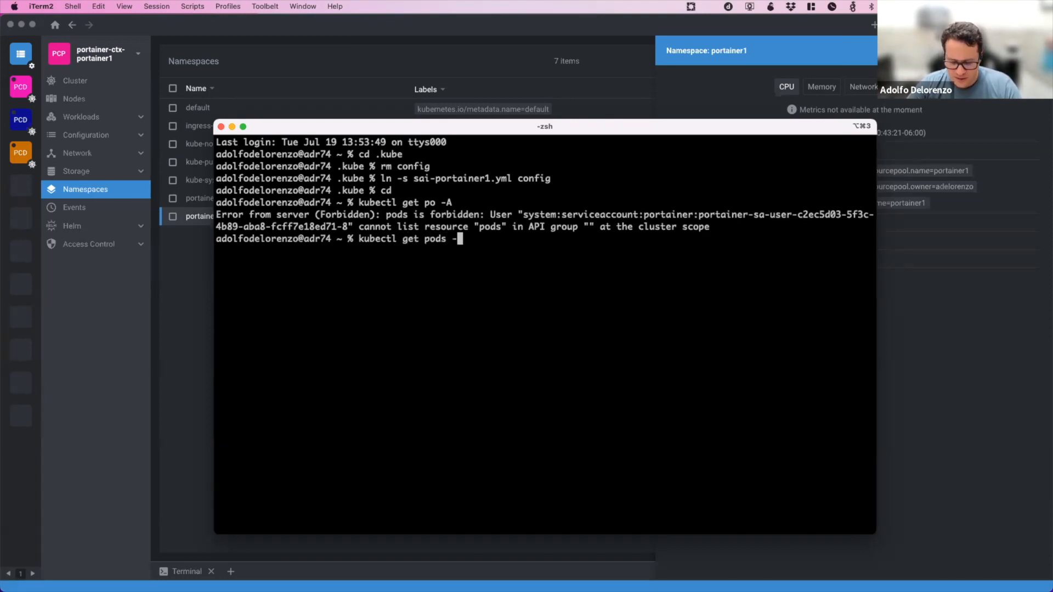
pyautogui.write('n portainer')
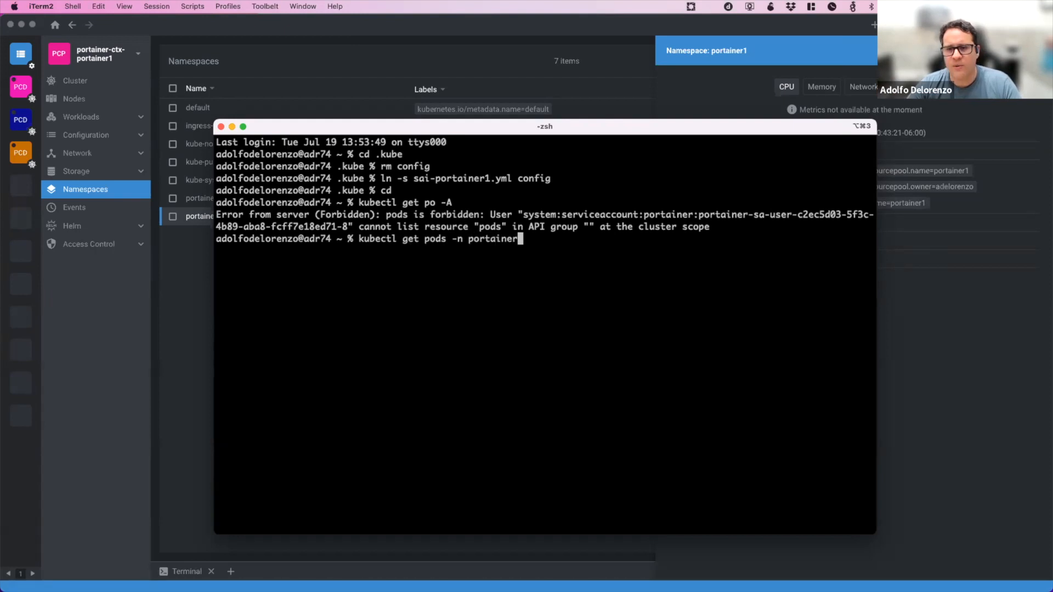
pyautogui.press('BackSpace')
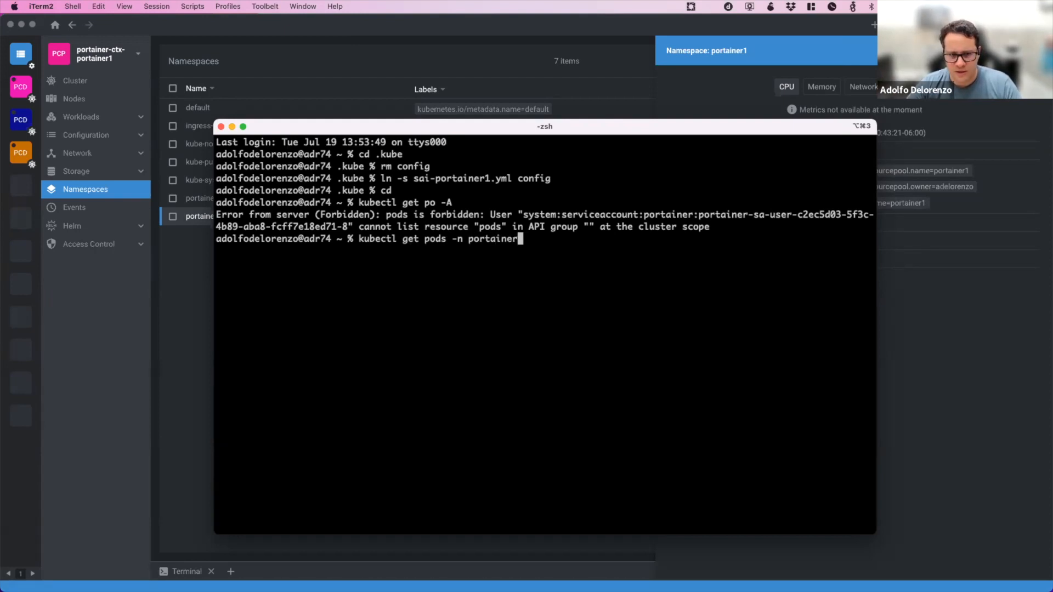
pyautogui.write('1')
pyautogui.press('Return')
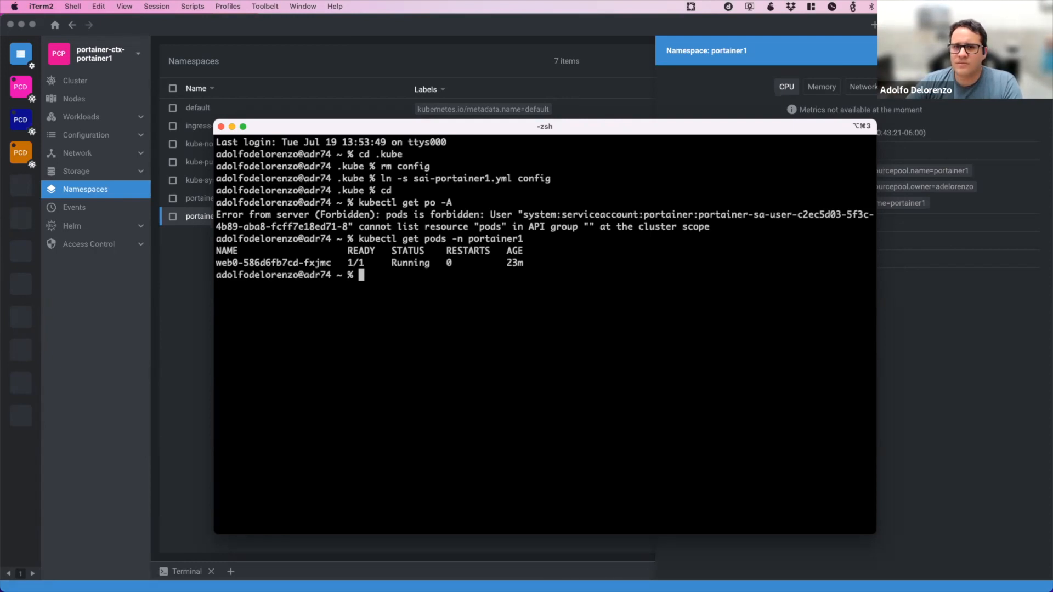
# Launch Visual Studio Code, expand the portainer-ctx-portainer1 cluster's namespaces in the Kubernetes view and select portainer1.
pyautogui.press('super+space')
pyautogui.write('vis')
pyautogui.press('Return')
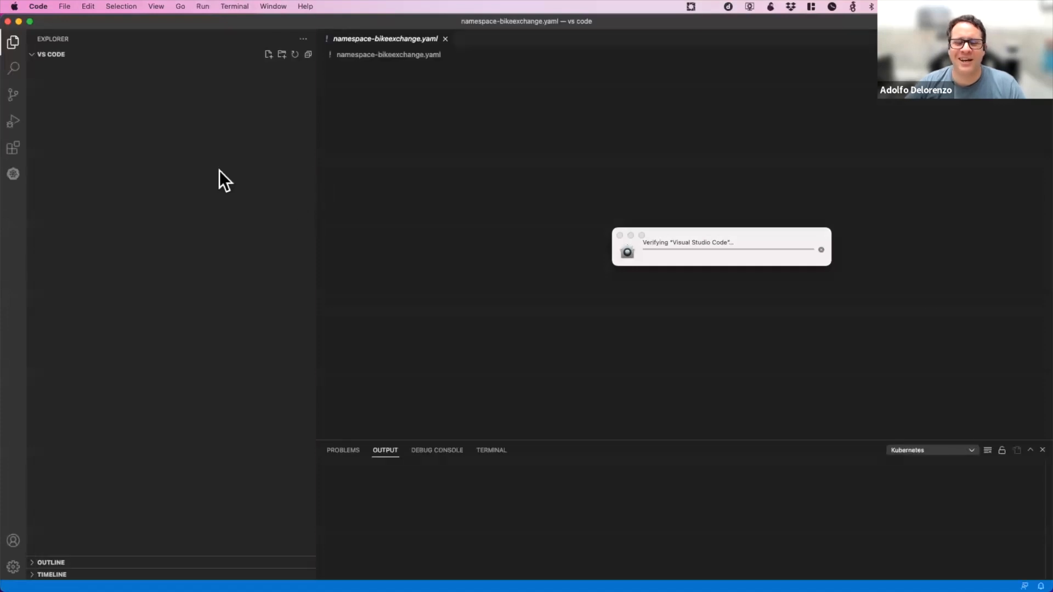
pyautogui.click(15, 176)
pyautogui.click(97, 68)
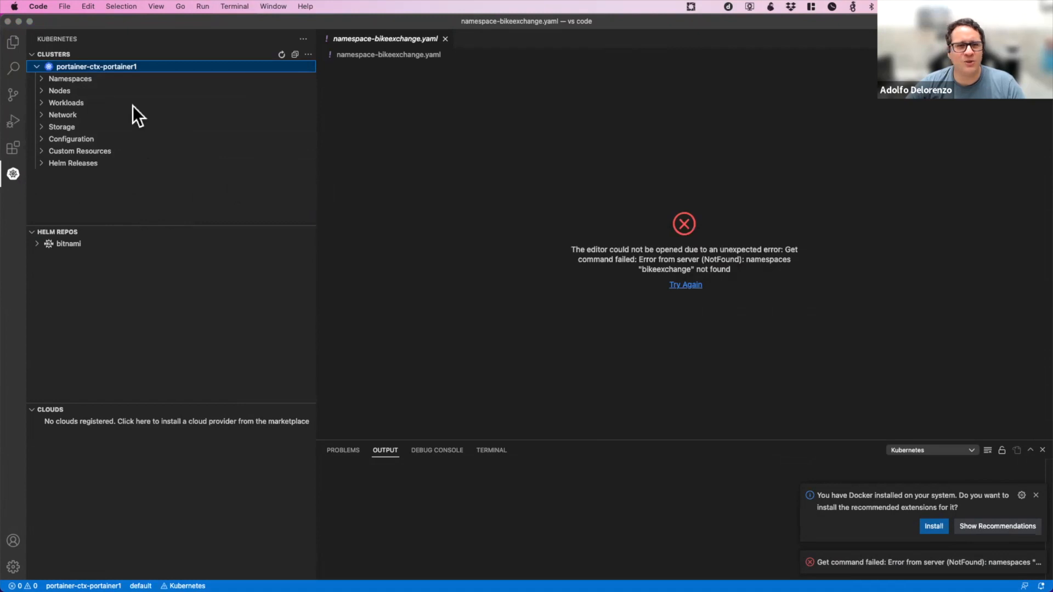
pyautogui.click(100, 78)
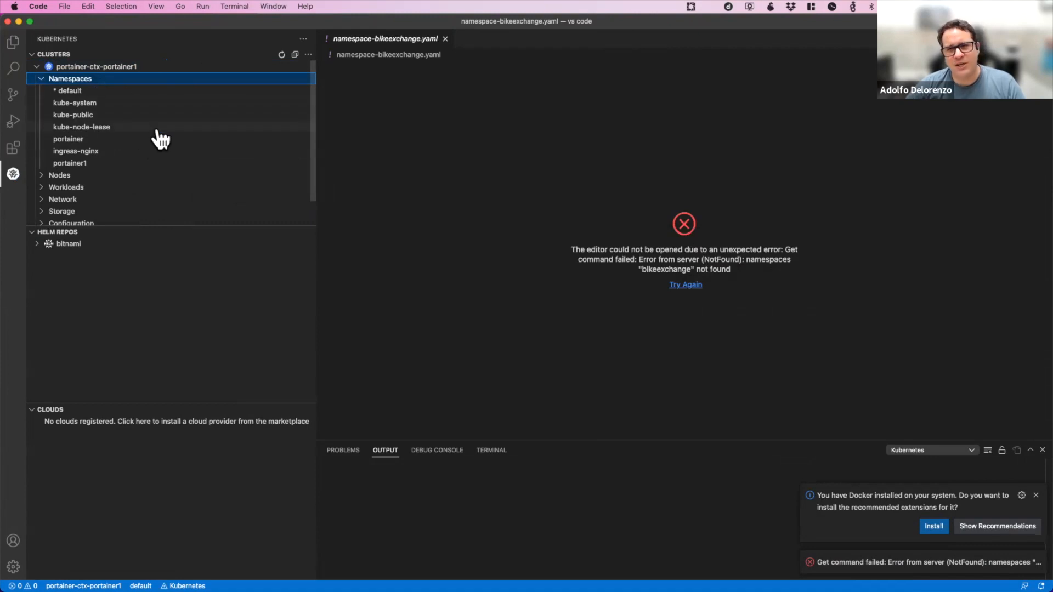
pyautogui.click(159, 164)
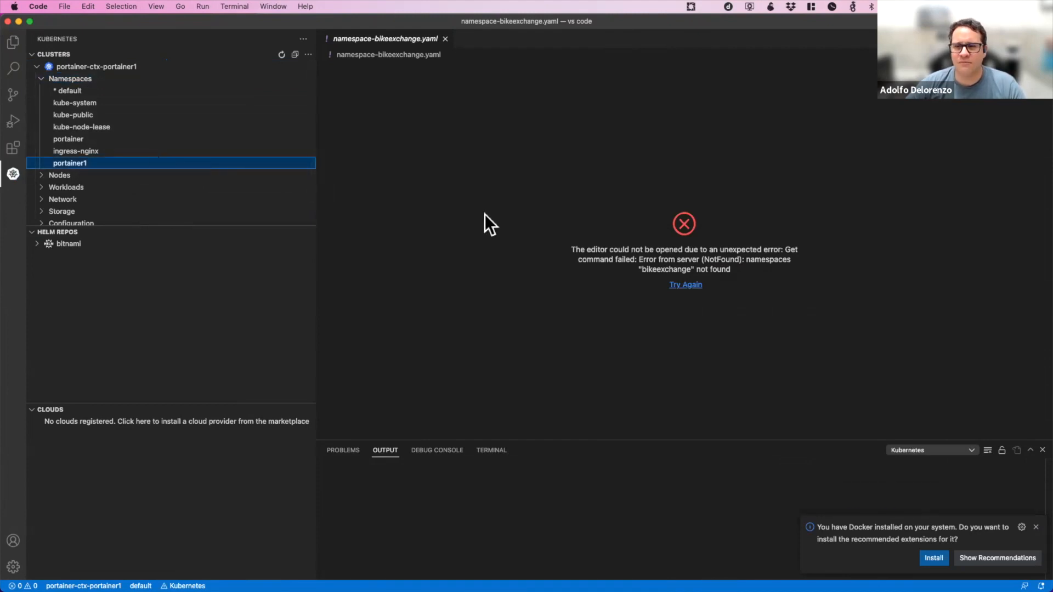